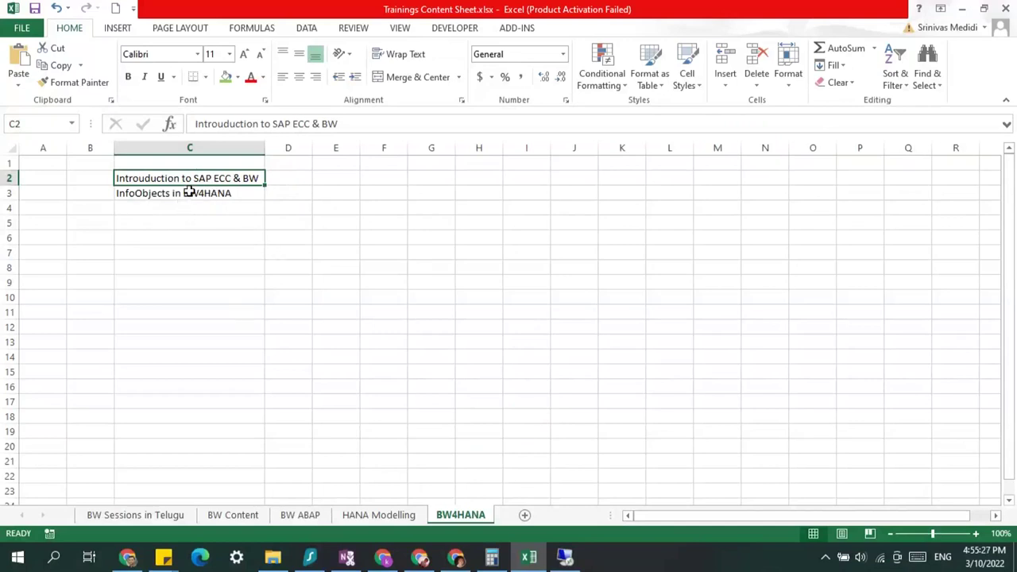
Switch to the Book1 workbook in the remote desktop session and add a new sheet after Sheet4.
left_click(165, 195)
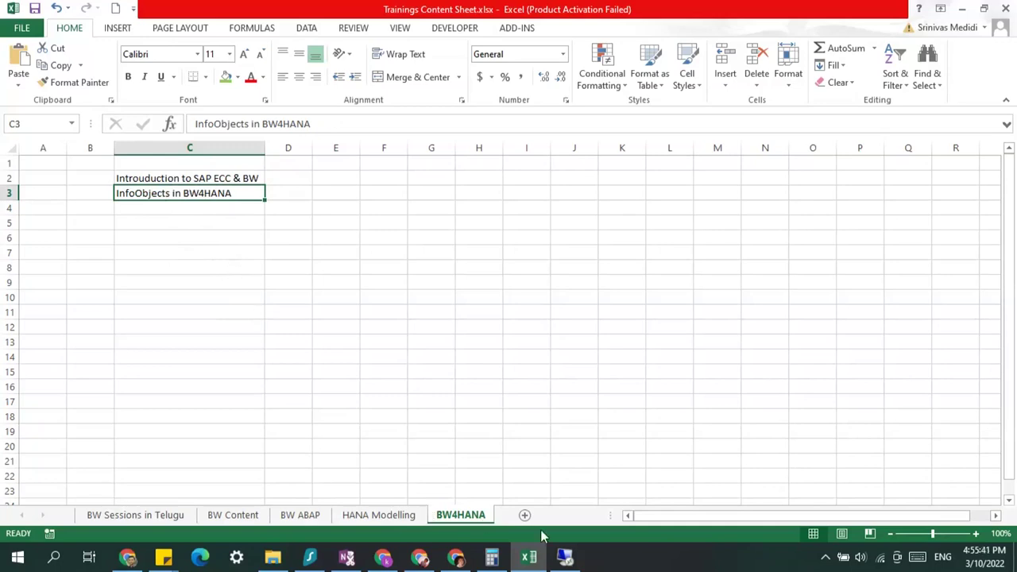
mouse_move(566, 561)
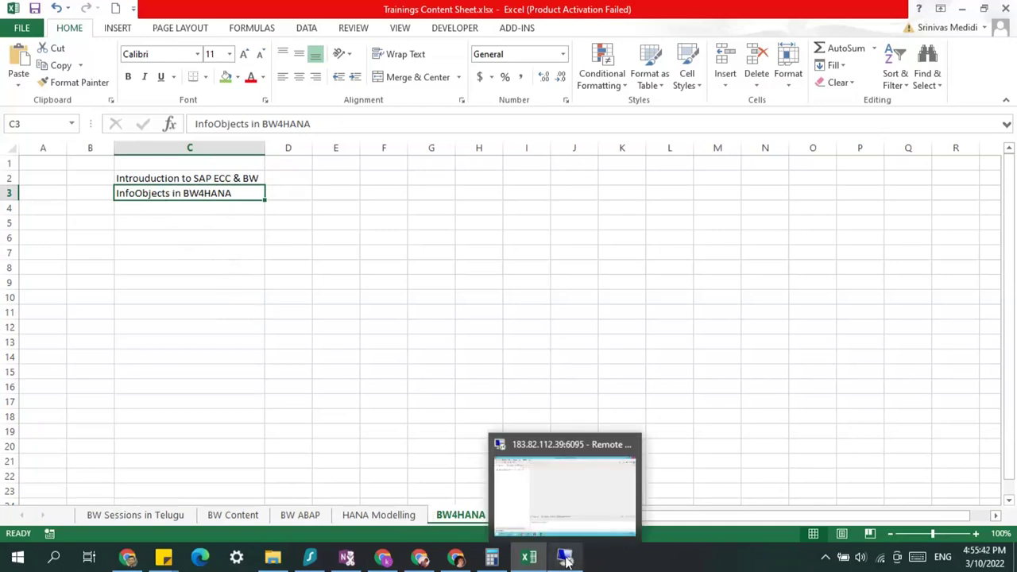
left_click(567, 561)
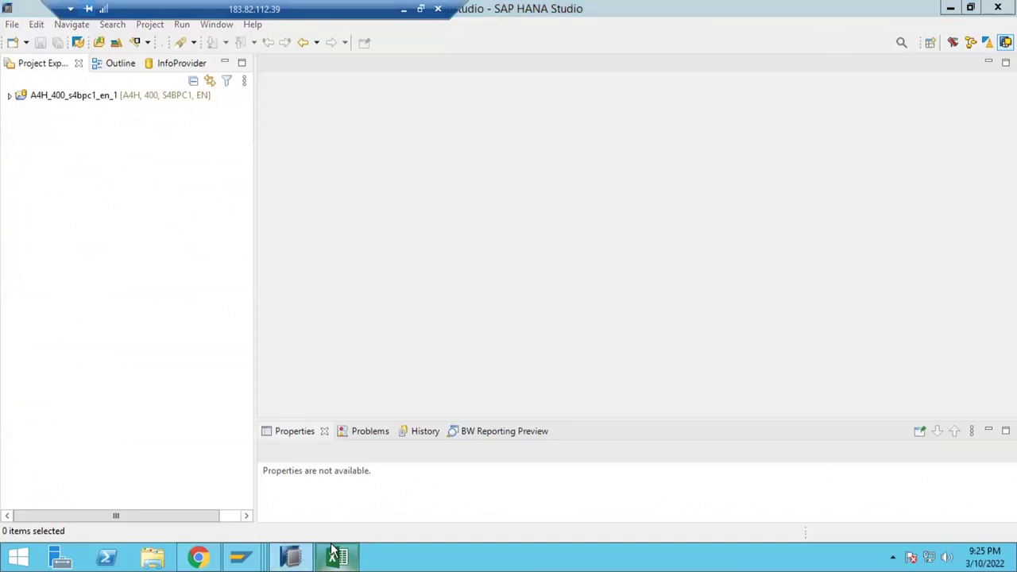
left_click(336, 556)
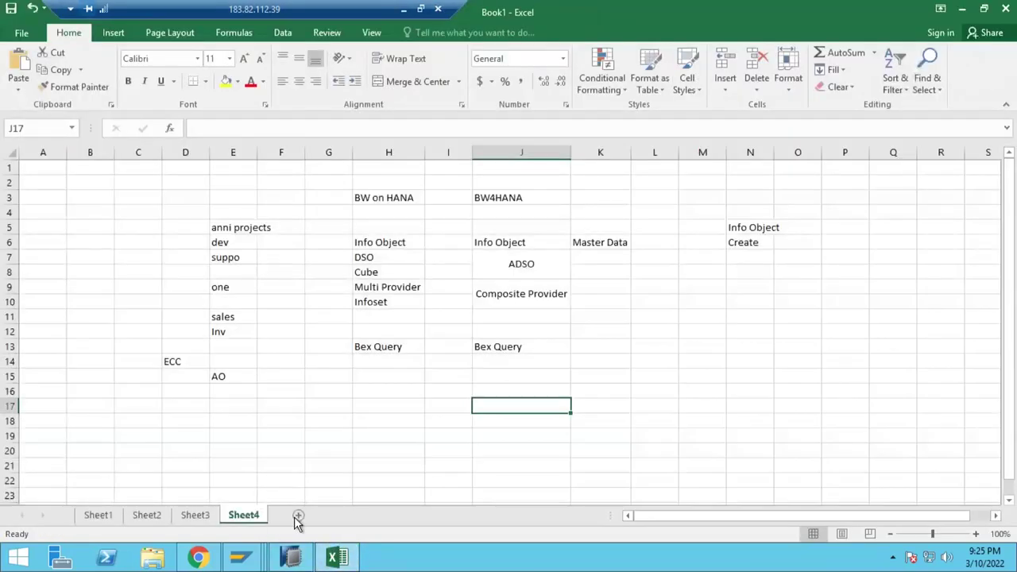
left_click(298, 515)
Go through the BW4HANA column on Sheet4 and left-align the merged ADSO cell in J7.
left_click(244, 513)
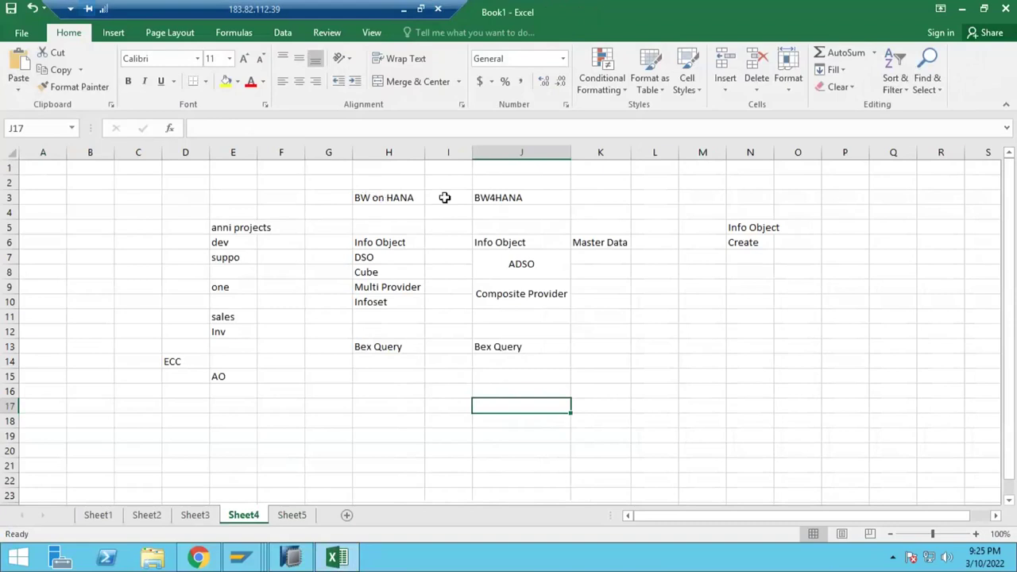
left_click_drag(499, 197, 506, 348)
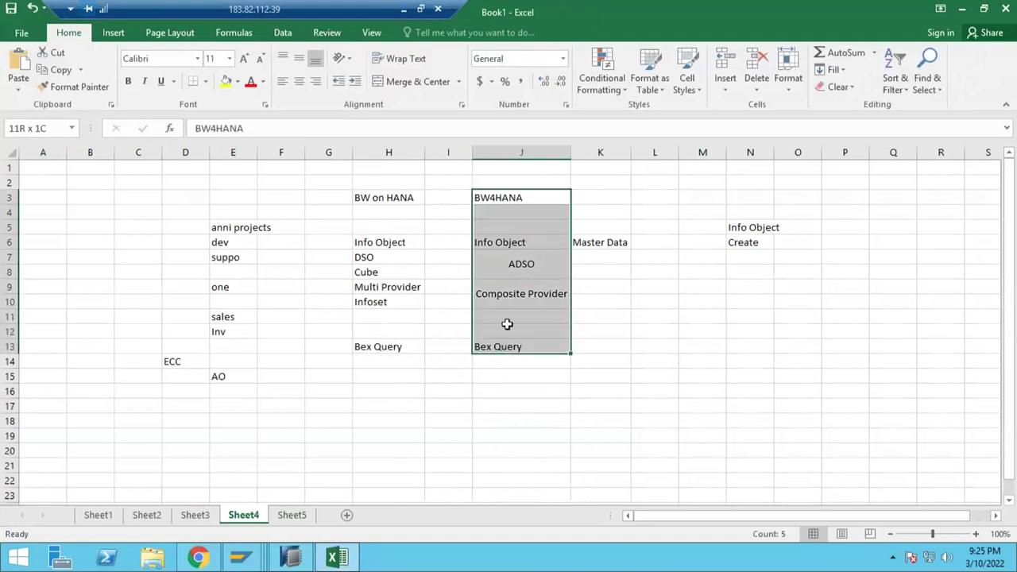
left_click(515, 242)
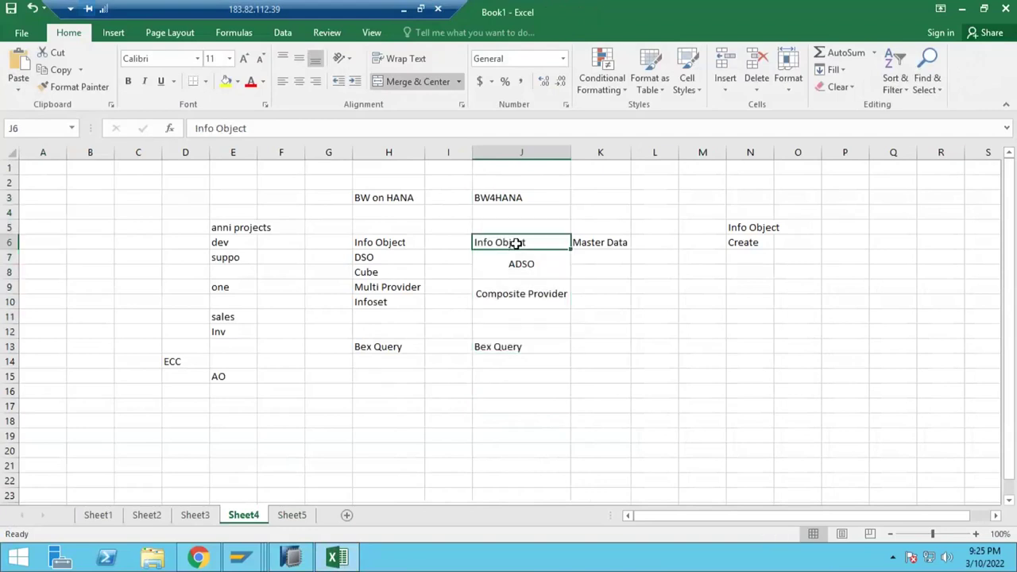
left_click(596, 244)
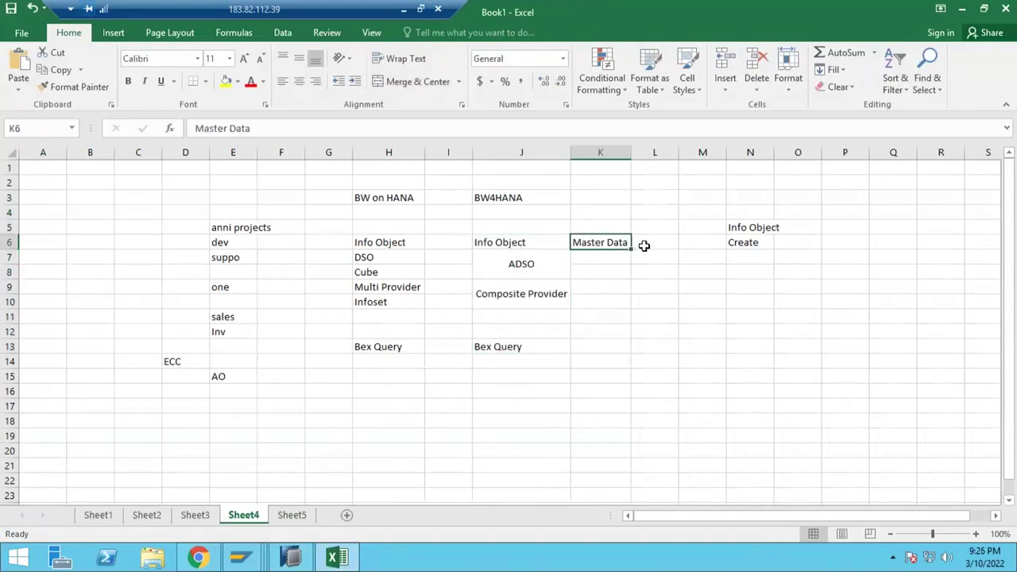
left_click(534, 263)
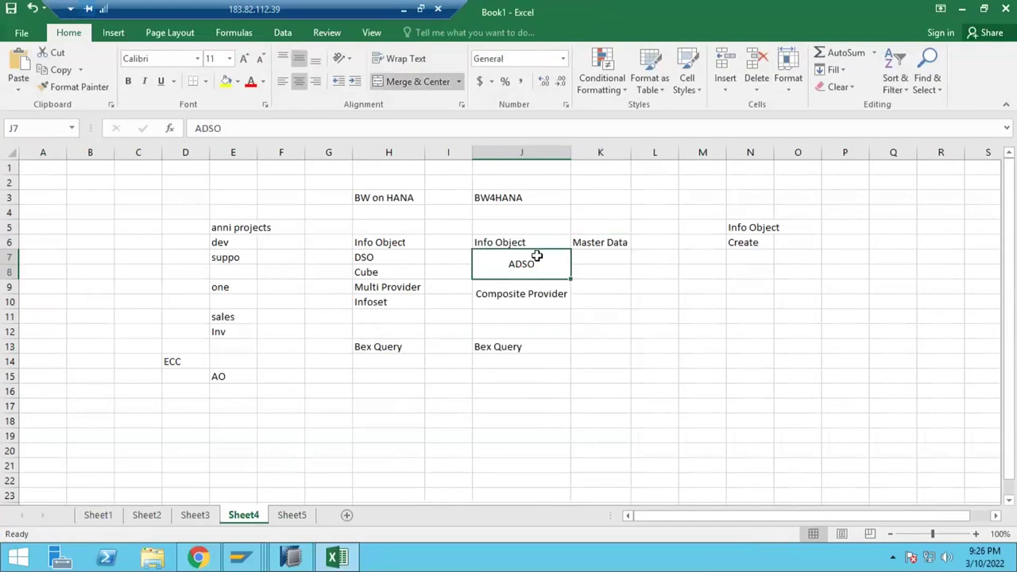
left_click(283, 82)
Review the Composite Provider, Bex Query, Info Object and ADSO entries in the BW4HANA column of Sheet4.
left_click(499, 296)
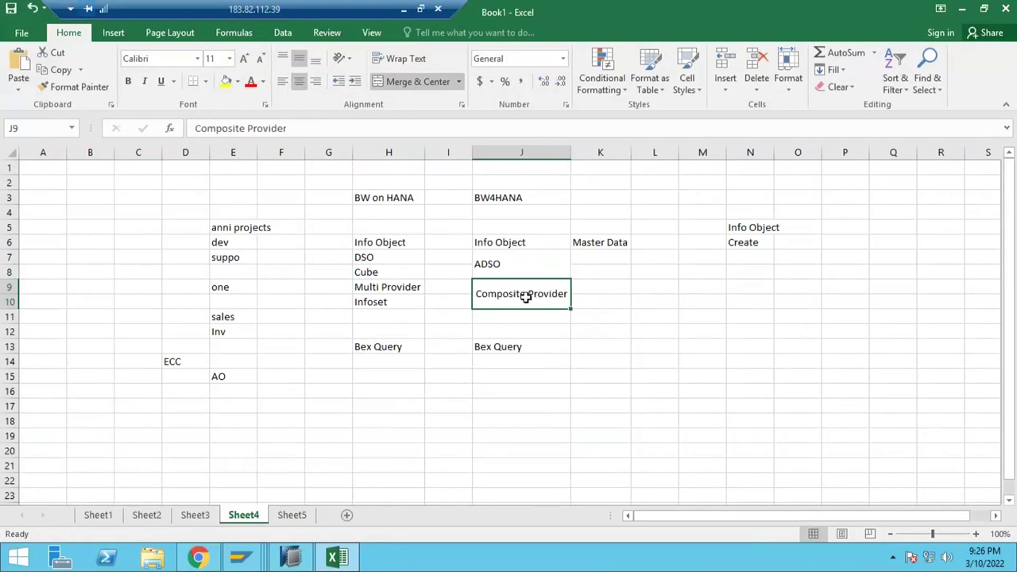
left_click(512, 350)
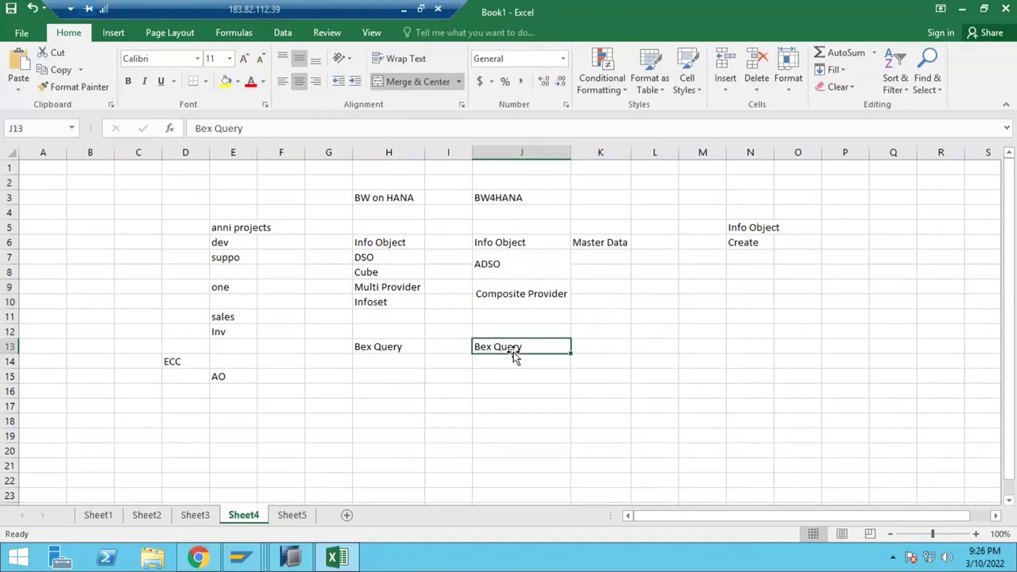
left_click(508, 293)
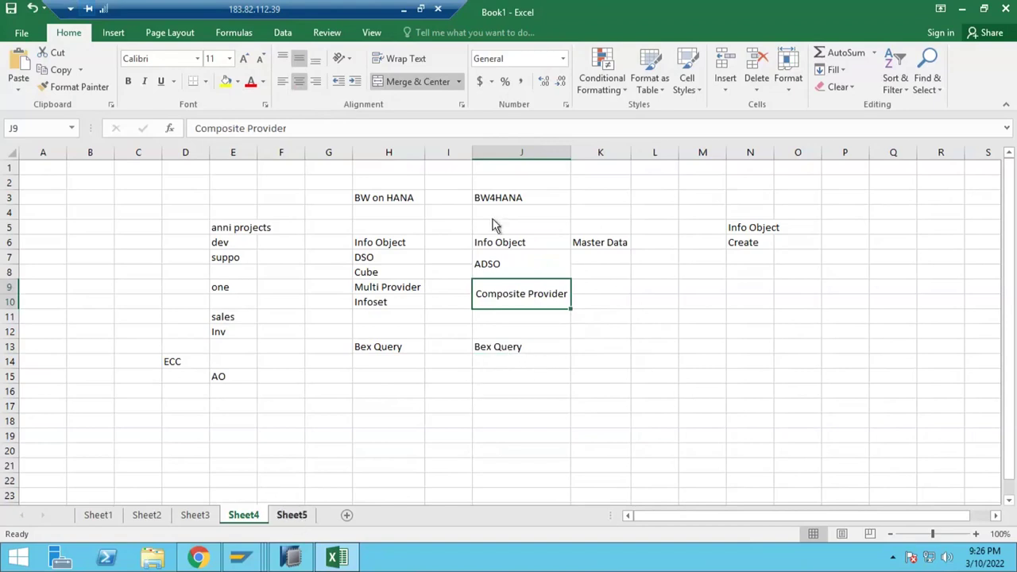
left_click(498, 240)
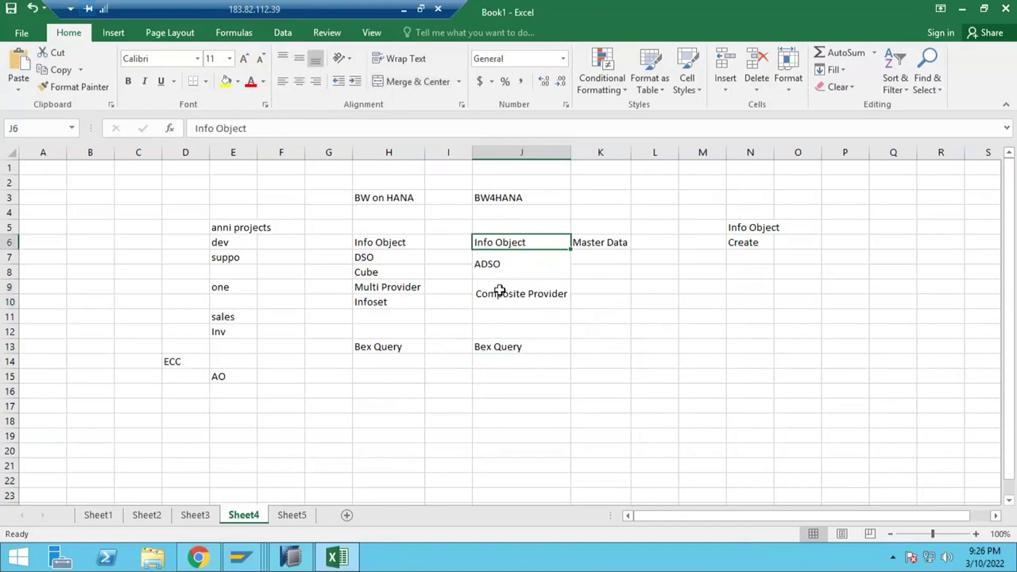
key("Down")
left_click(500, 296)
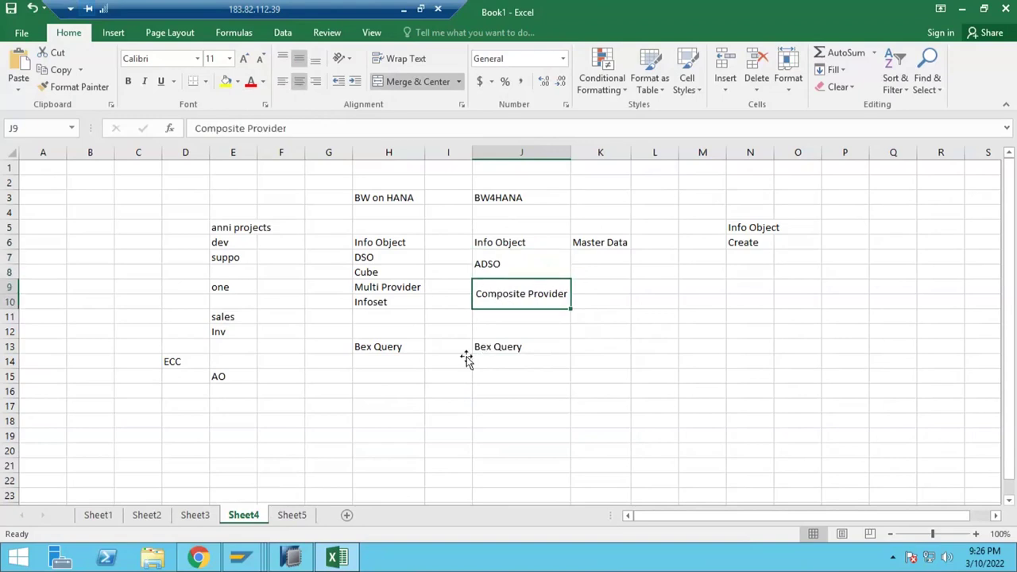
left_click(479, 349)
Enter the heading Sales Data in cell C3 of Sheet5 and fit column C to its contents.
left_click(291, 515)
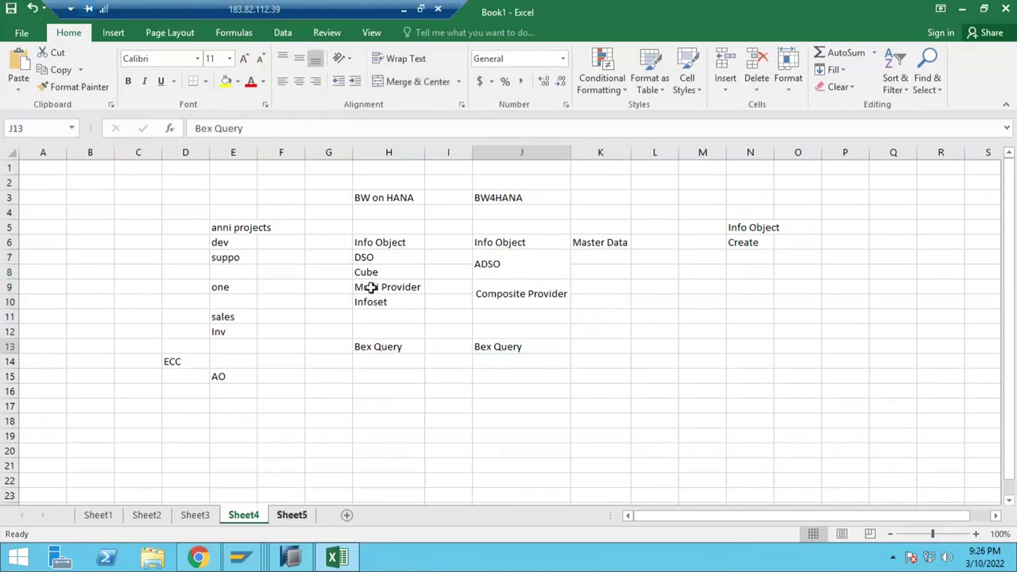
left_click(388, 211)
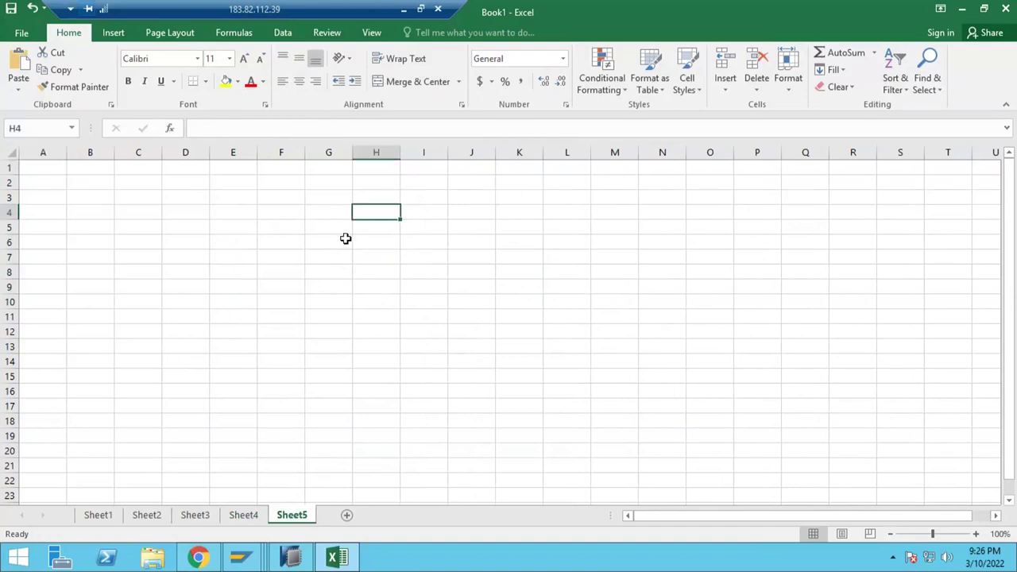
left_click(150, 193)
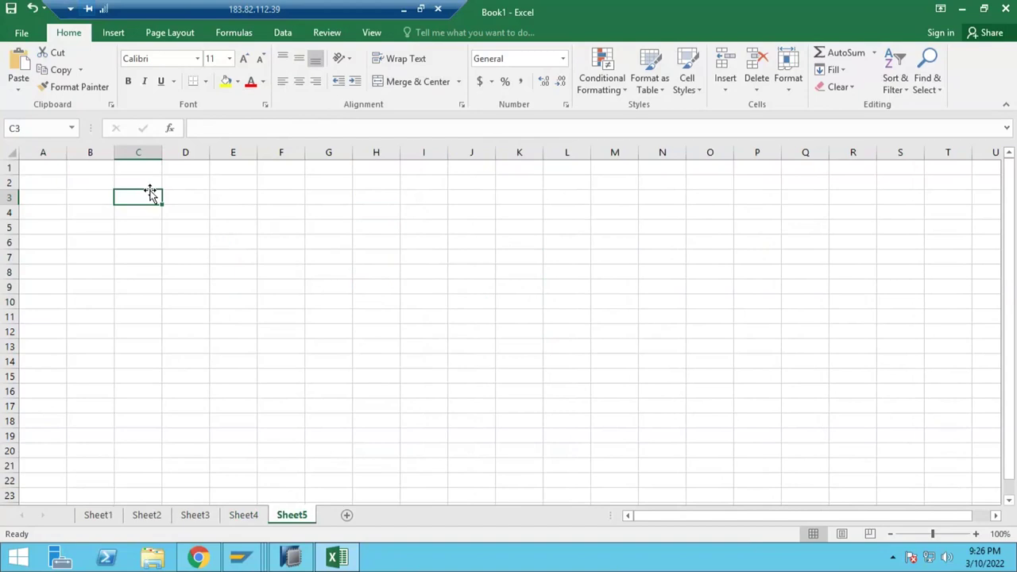
type("Sales Date")
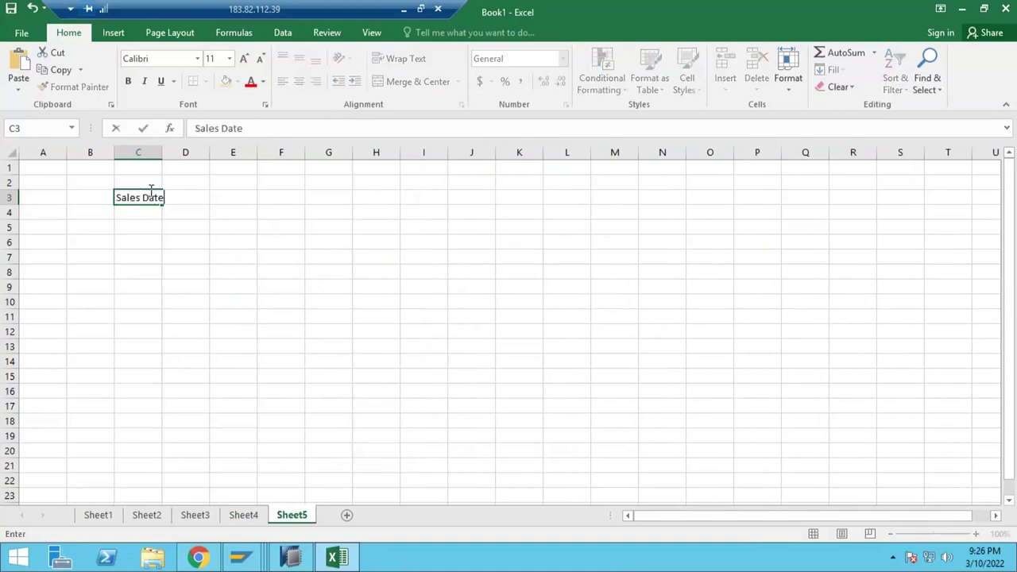
key("Return")
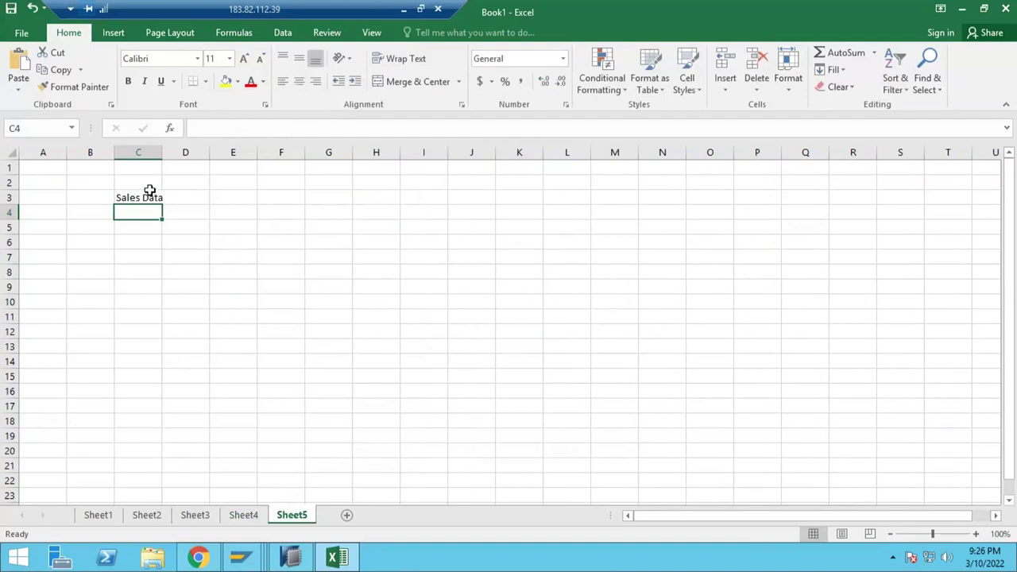
double_click(161, 151)
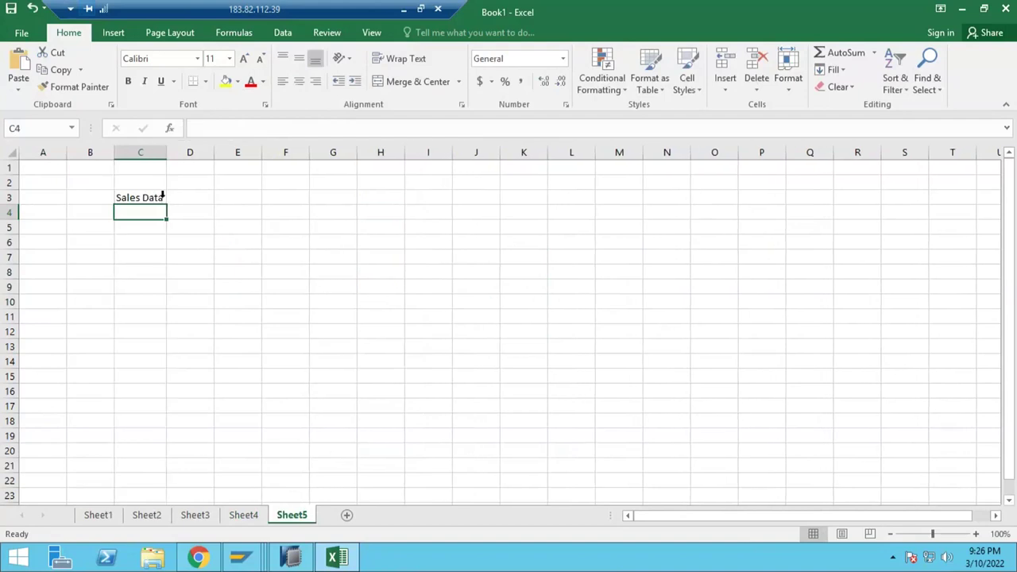
Add the column headers Bill Number in C5 and Date in D5.
left_click(141, 229)
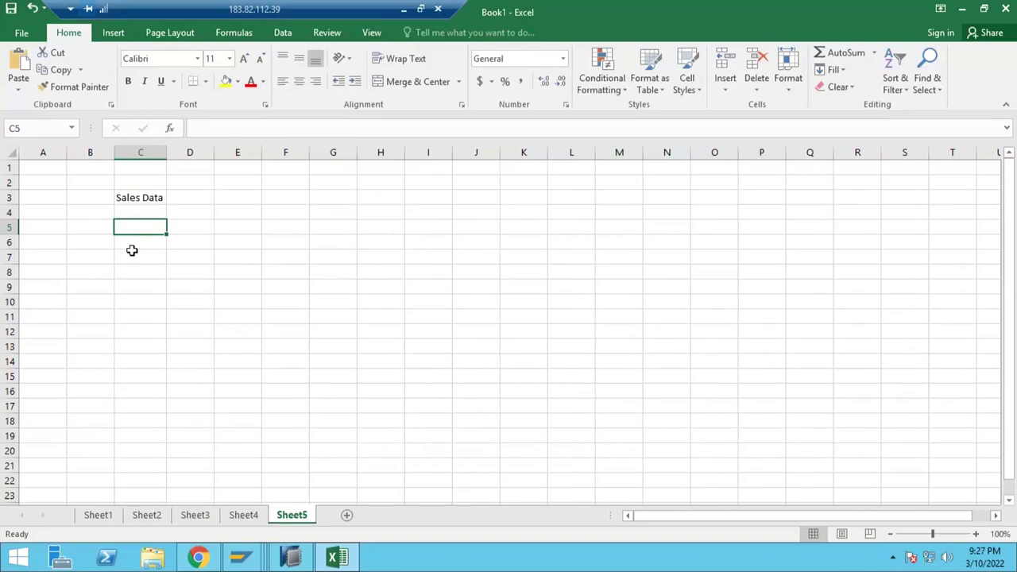
type("Blll Num")
key("BackSpace")
key("BackSpace")
type("umber")
key("Tab")
type("Date")
key("Tab")
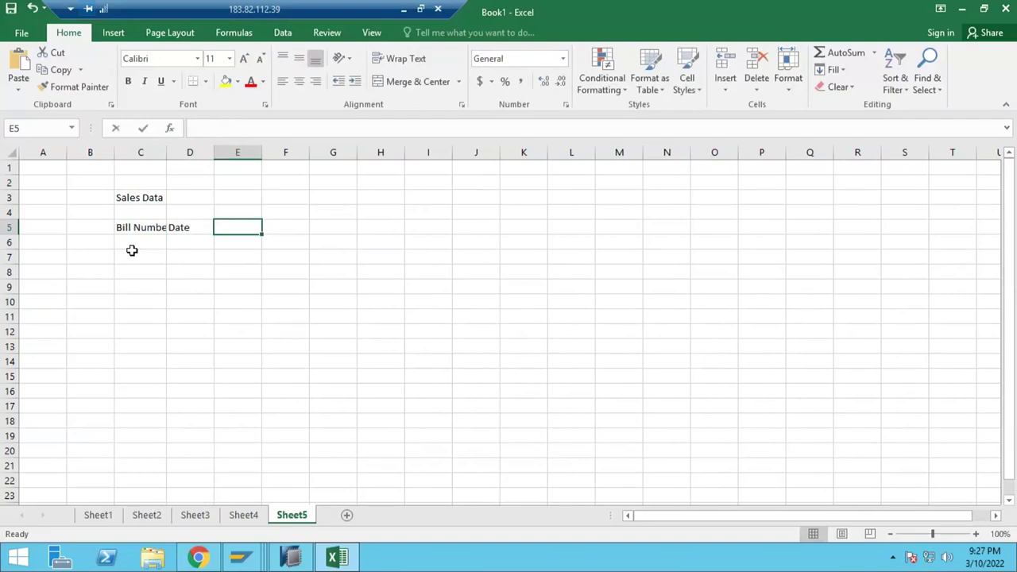
Add the headers Material, Quantity and Unit in E5:G5 and widen column C to fit Bill Number.
type("Material")
key("Tab")
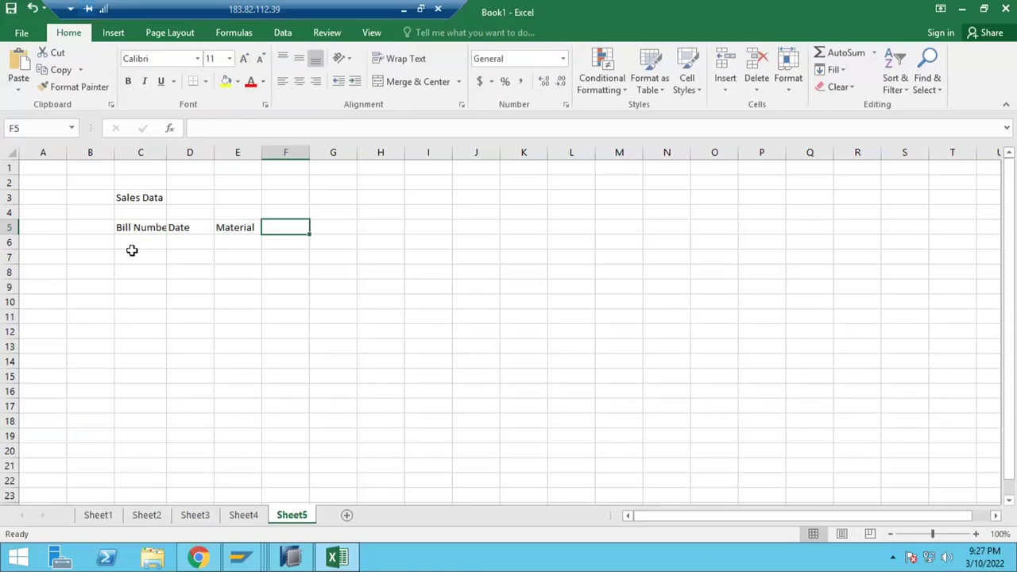
type("Quantity")
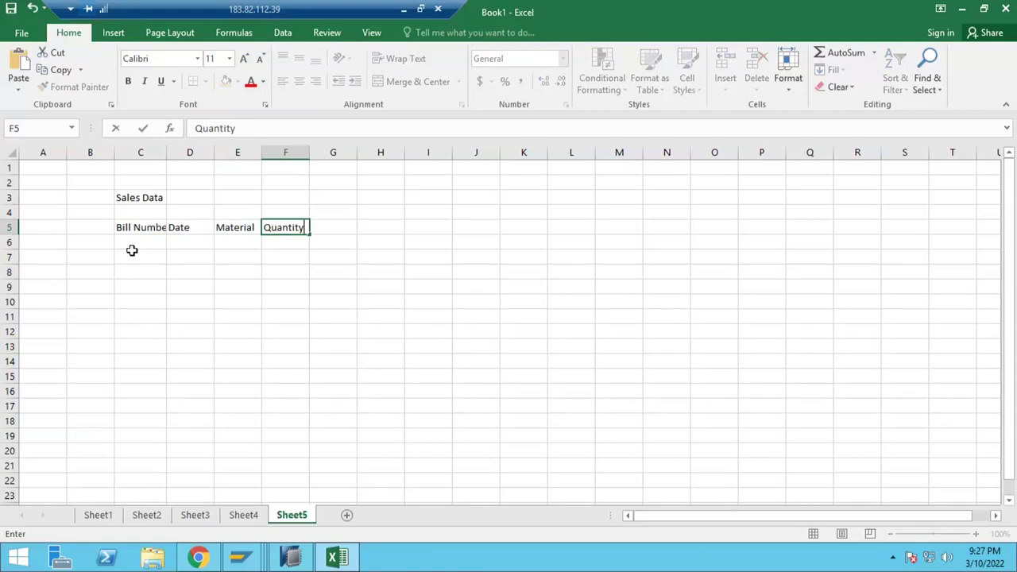
key("Tab")
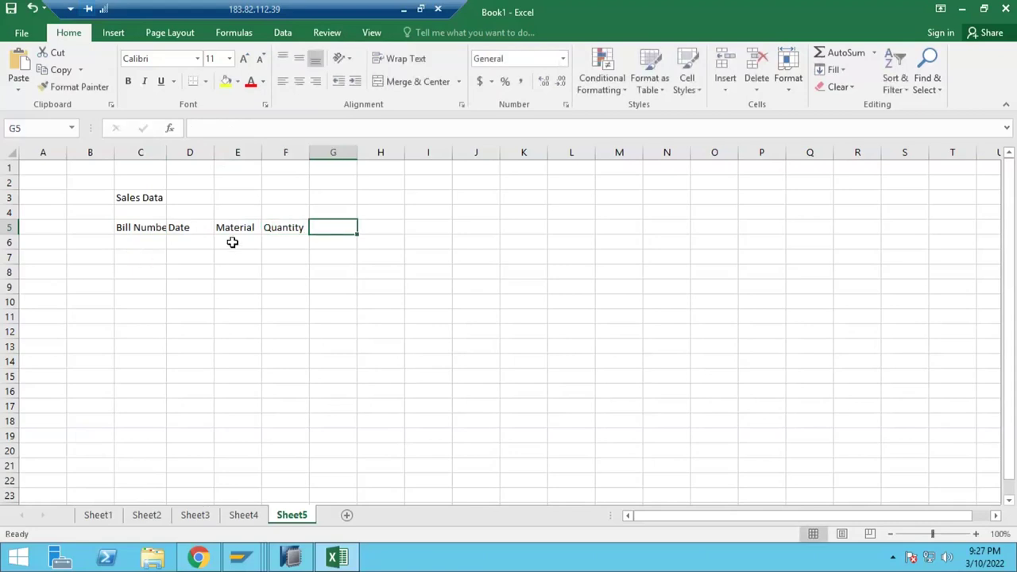
type("Unit")
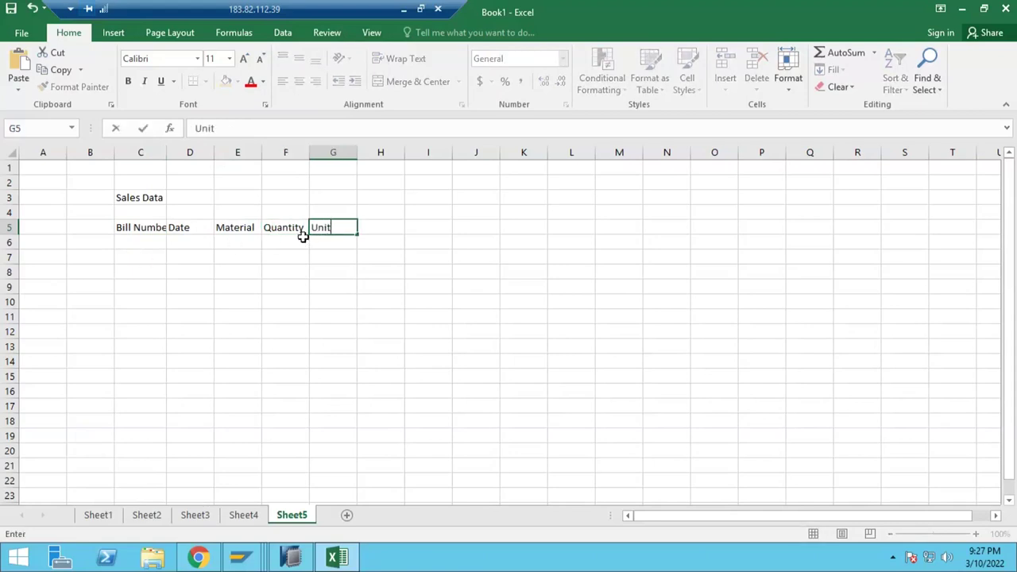
key("Return")
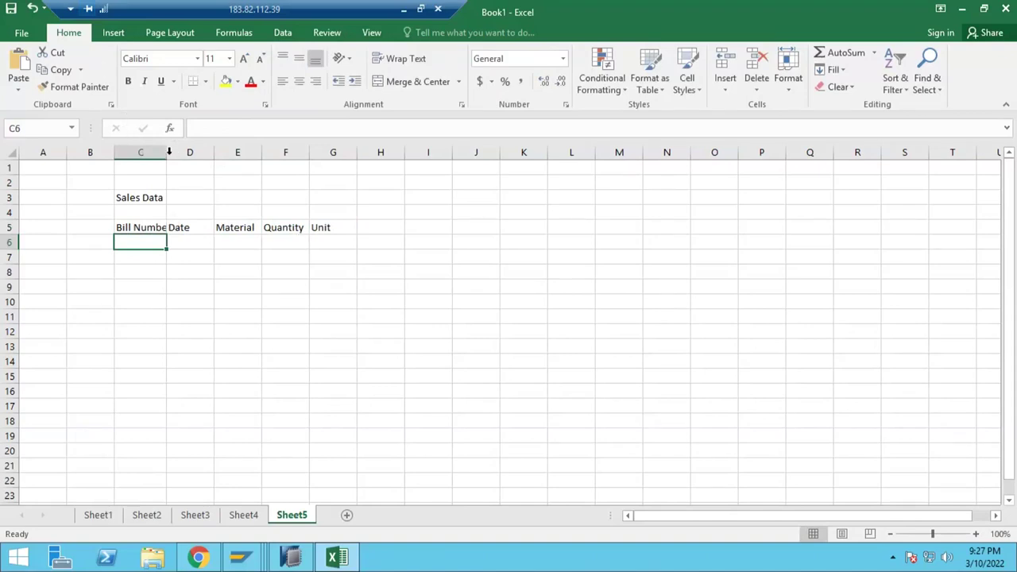
double_click(167, 151)
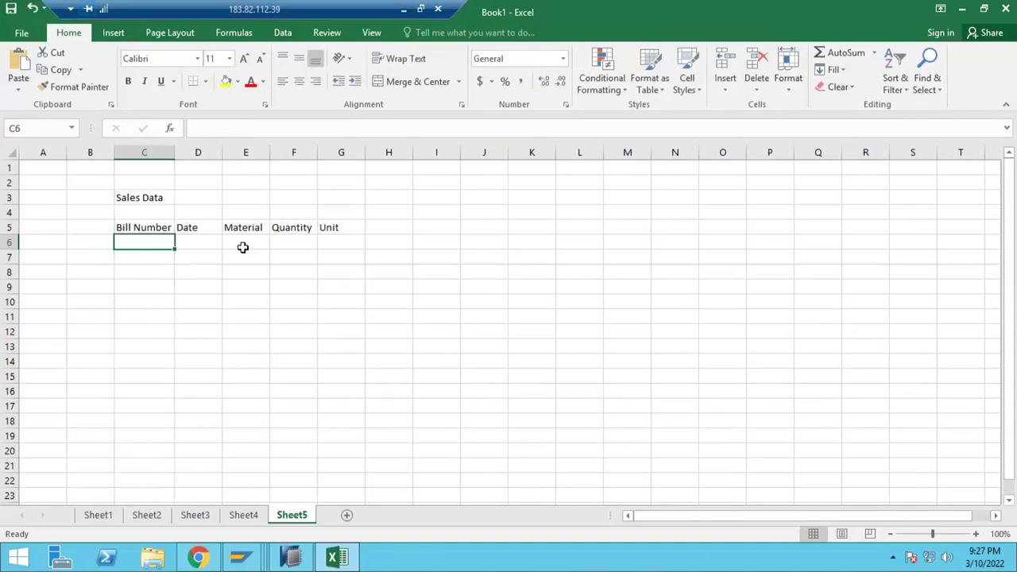
Start the first sales record in row 6 with bill number 1001 and the date 01.03.2022.
left_click(314, 229)
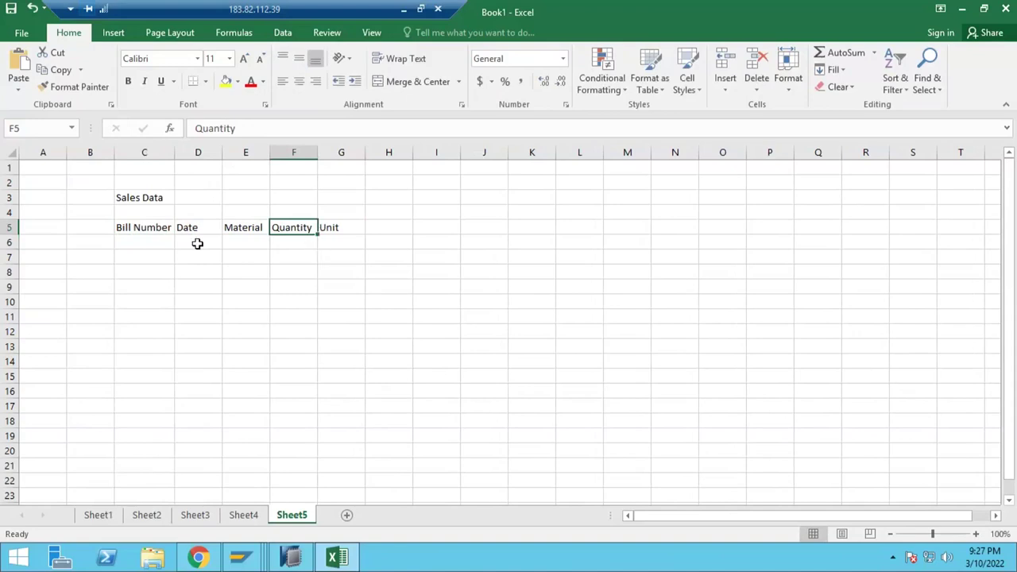
left_click_drag(147, 227, 341, 229)
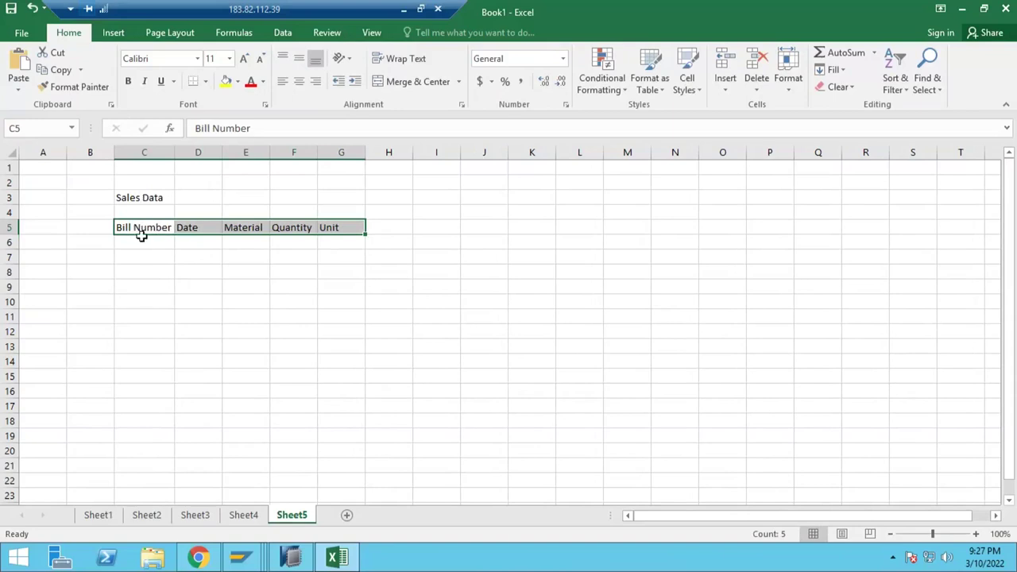
left_click(144, 238)
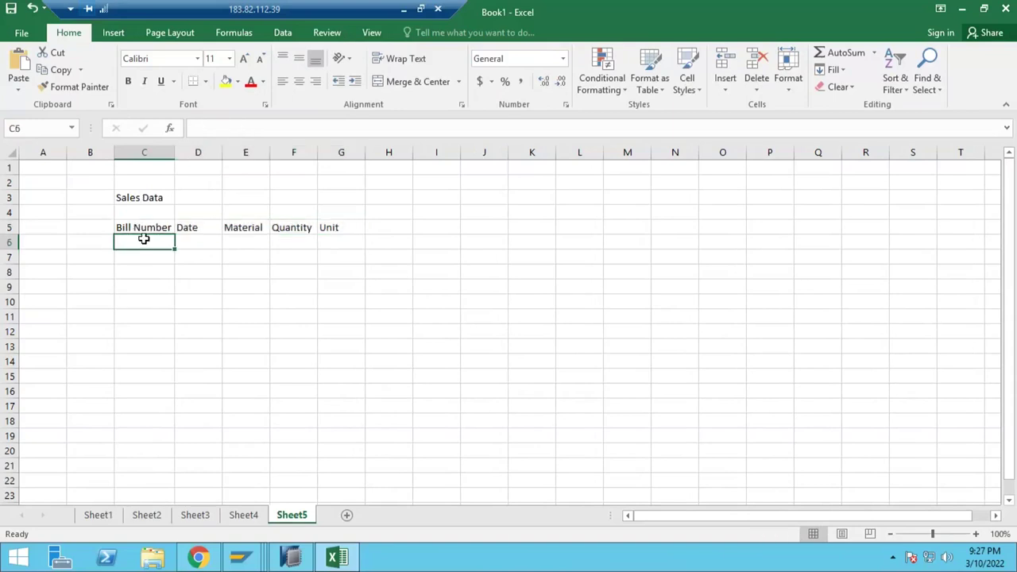
type("1001")
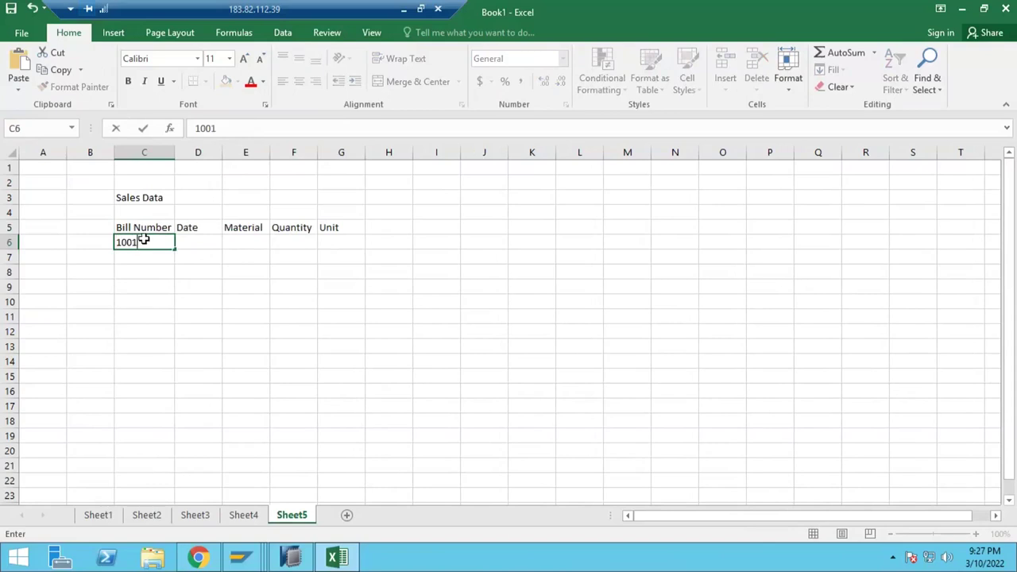
key("Tab")
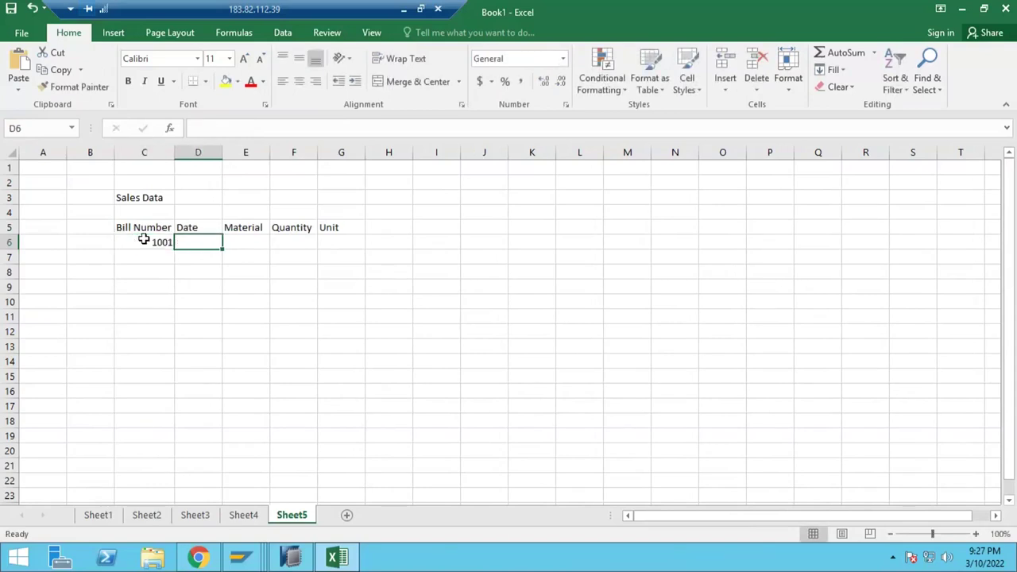
type("20")
key("BackSpace")
key("BackSpace")
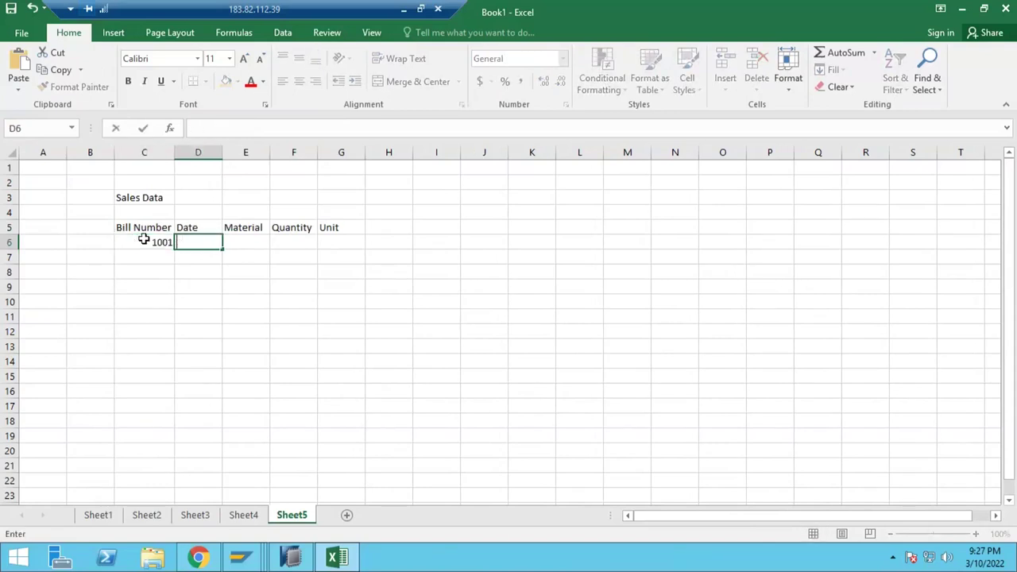
type("01.03.2022")
key("Tab")
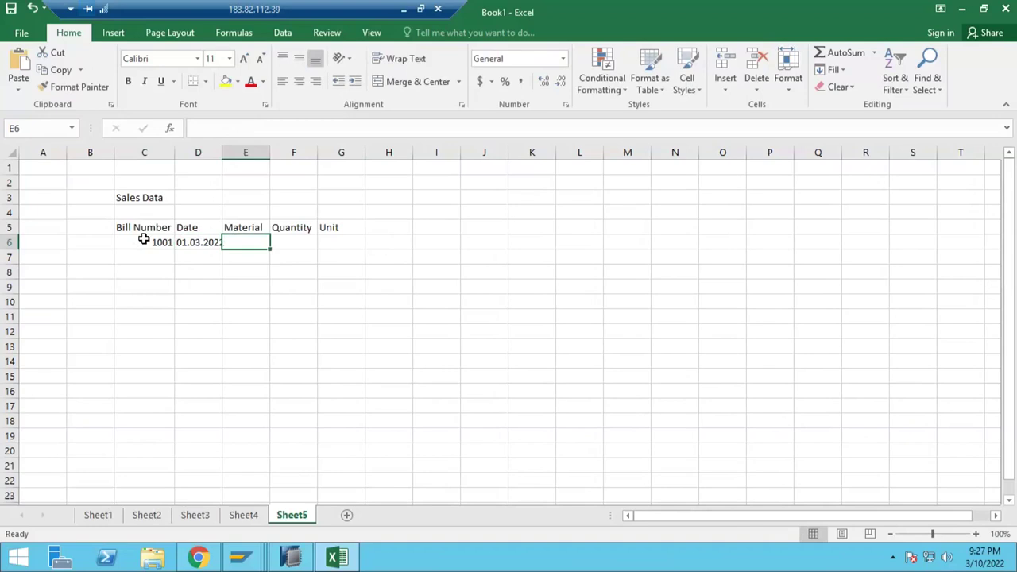
Complete the first sales record in row 6 with material M1, quantity 100 and unit PC.
type("M")
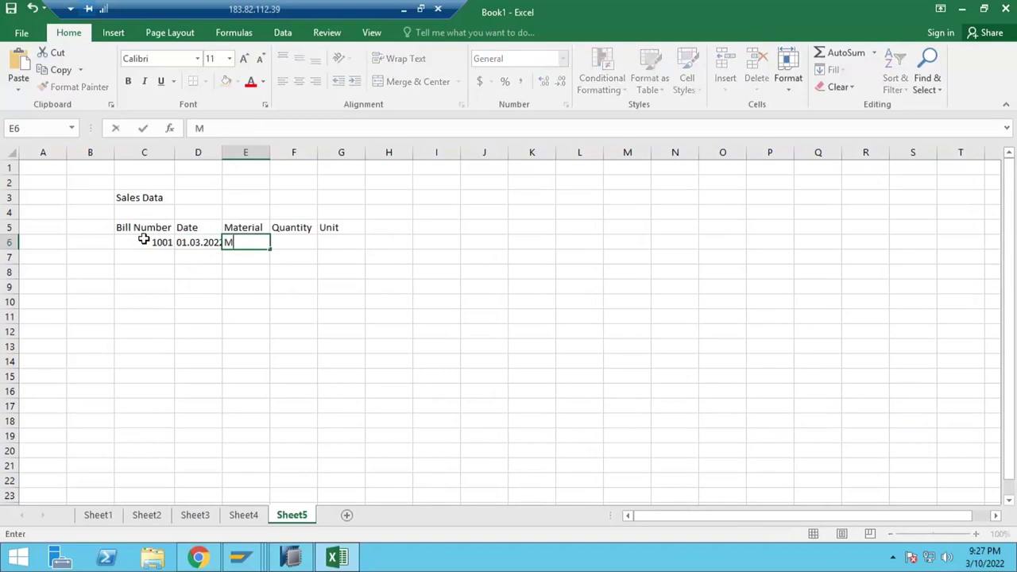
type("1")
key("Tab")
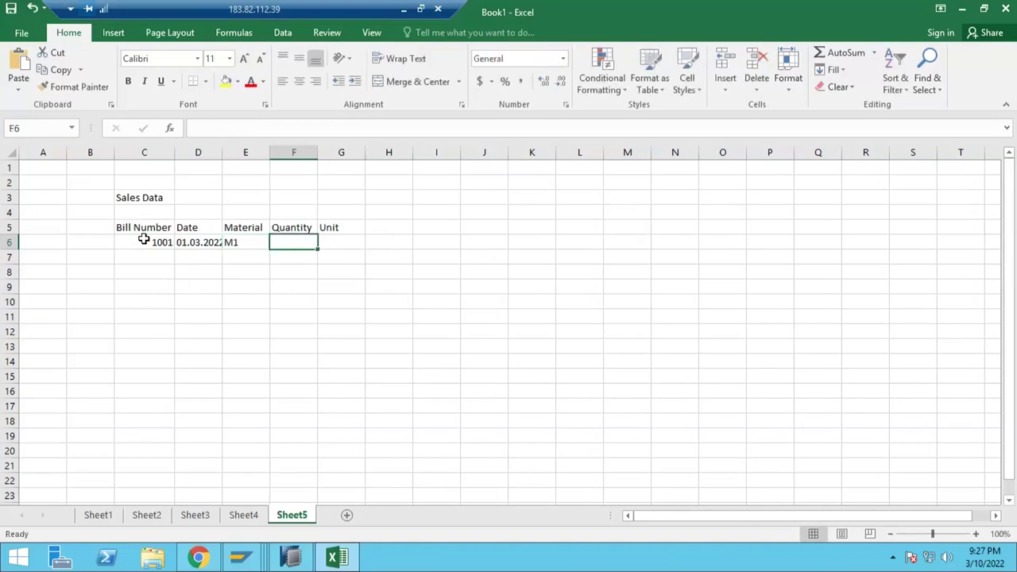
type("100")
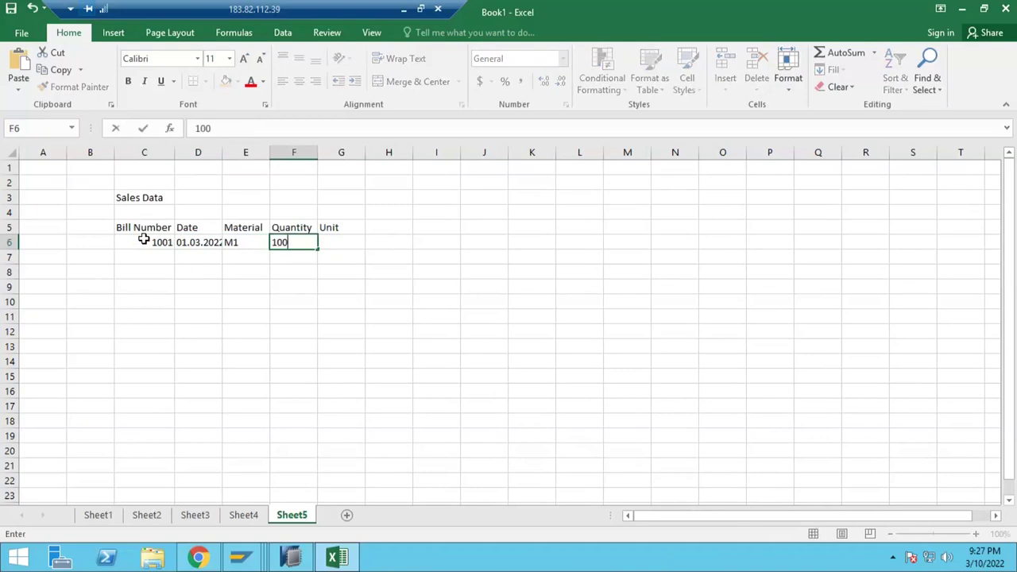
key("Tab")
type("PC")
left_click(163, 267)
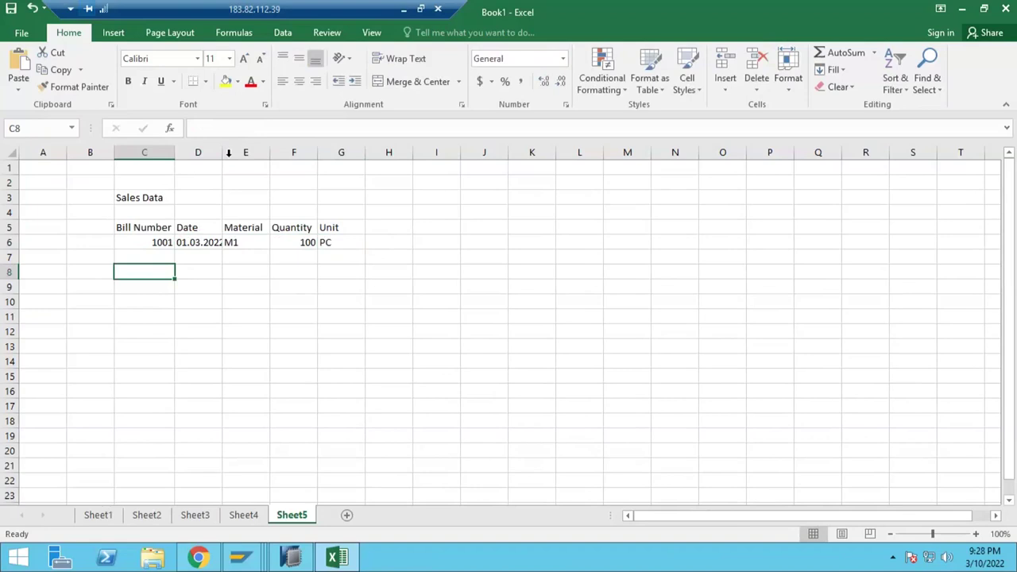
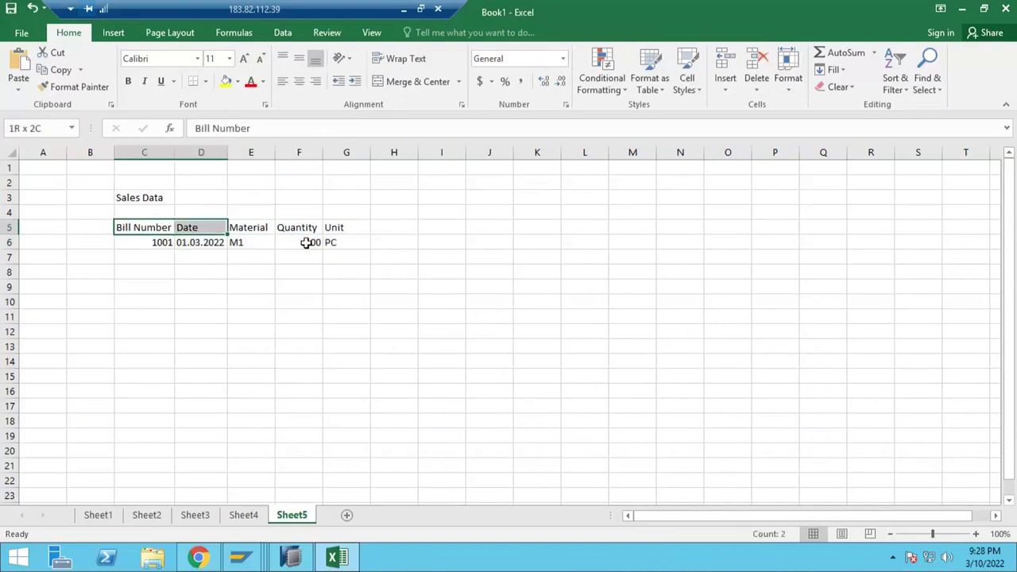
Merge and center C4:G4 above the column headers and enter the title R/3 System.
left_click_drag(155, 211, 347, 215)
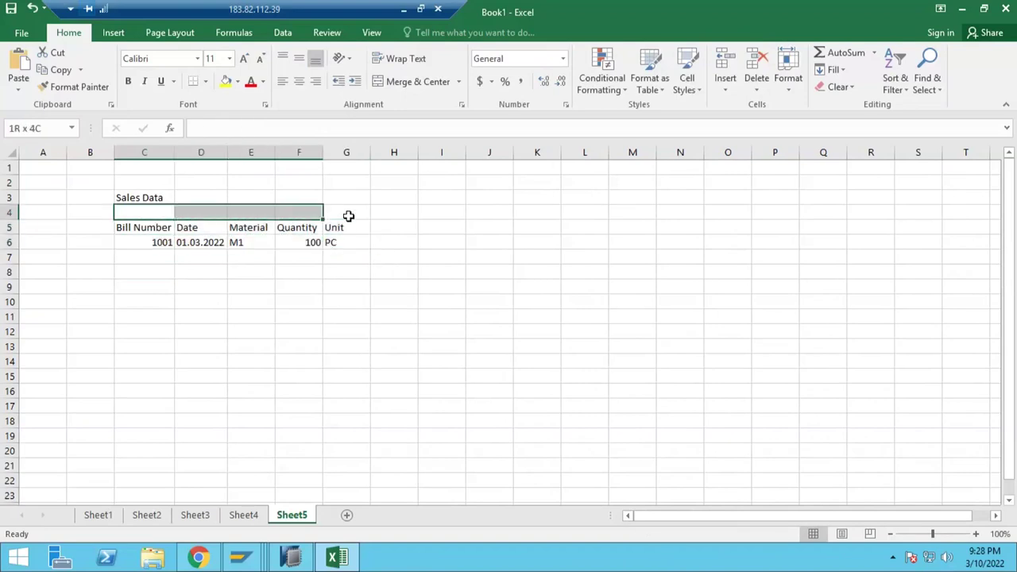
left_click(394, 83)
type("R/")
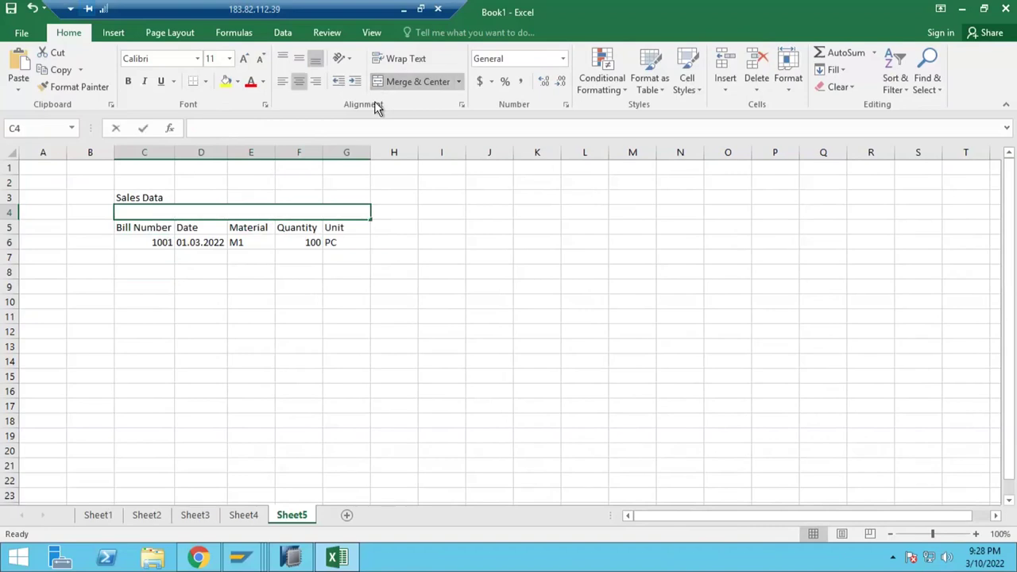
type("3 System")
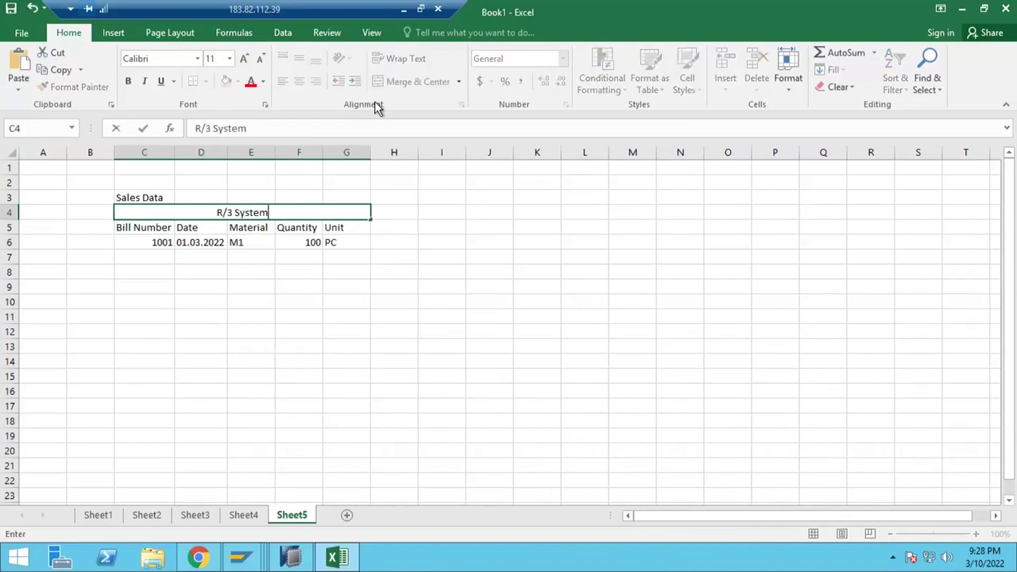
key("Return")
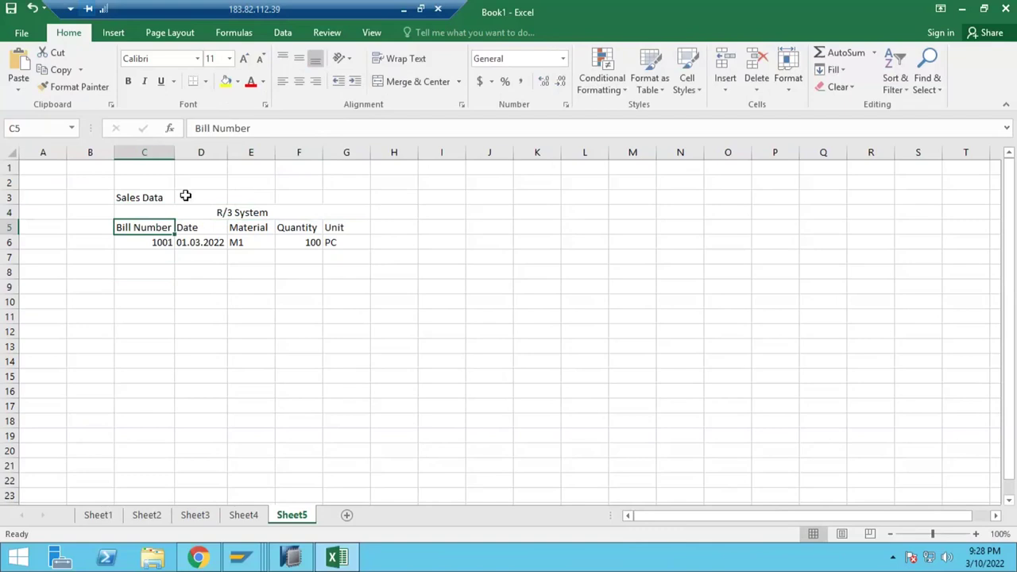
Apply All Borders to the sales table in C5:G6.
left_click_drag(188, 230, 350, 245)
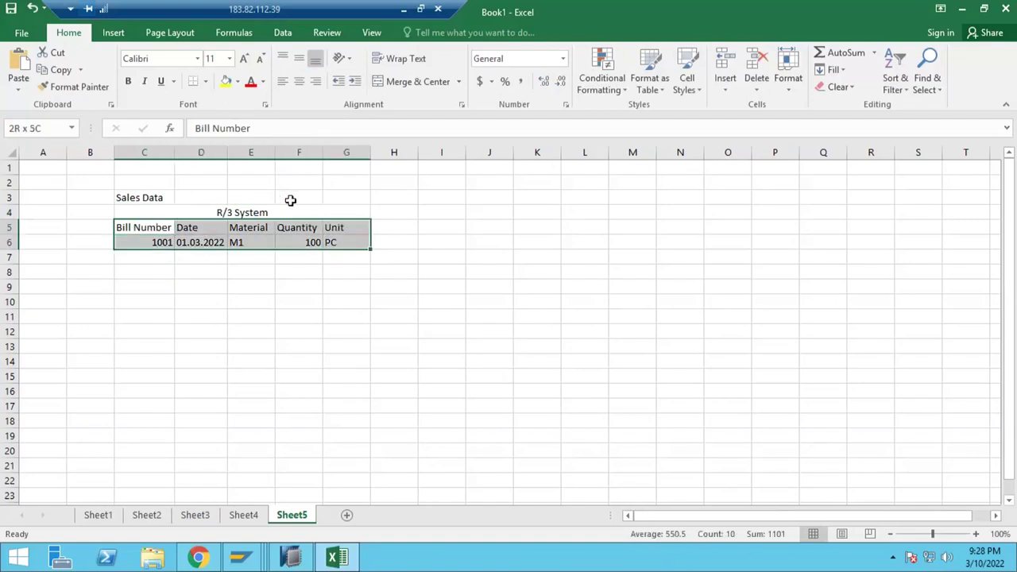
left_click(206, 82)
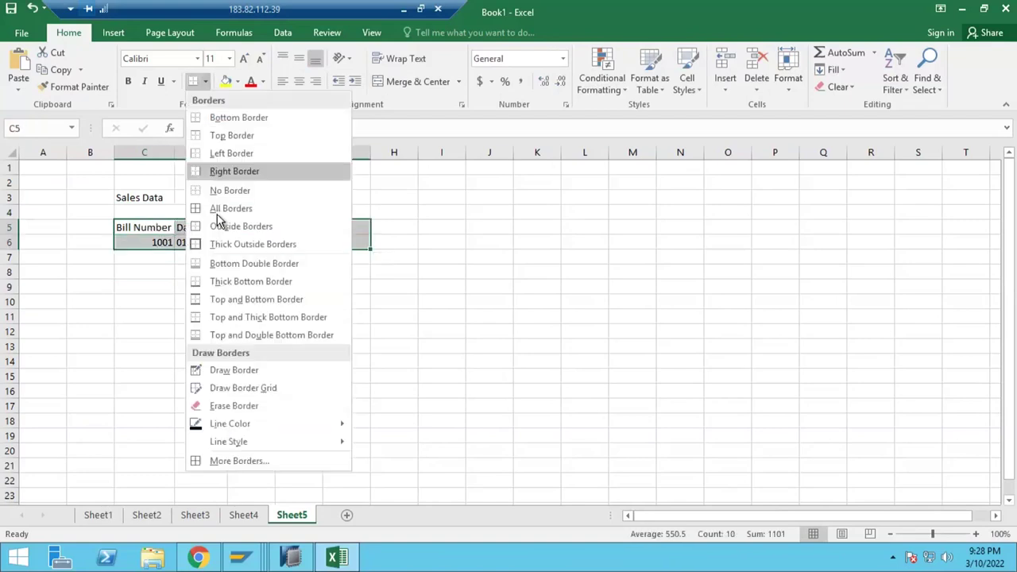
left_click(215, 208)
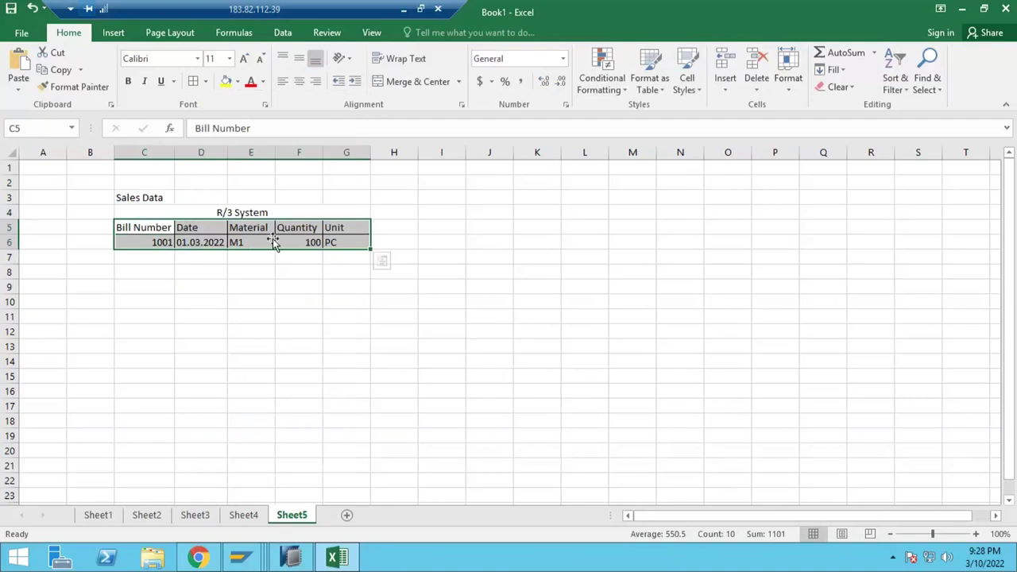
Fill the whole of column I with yellow as a divider beside the sales table.
left_click(441, 152)
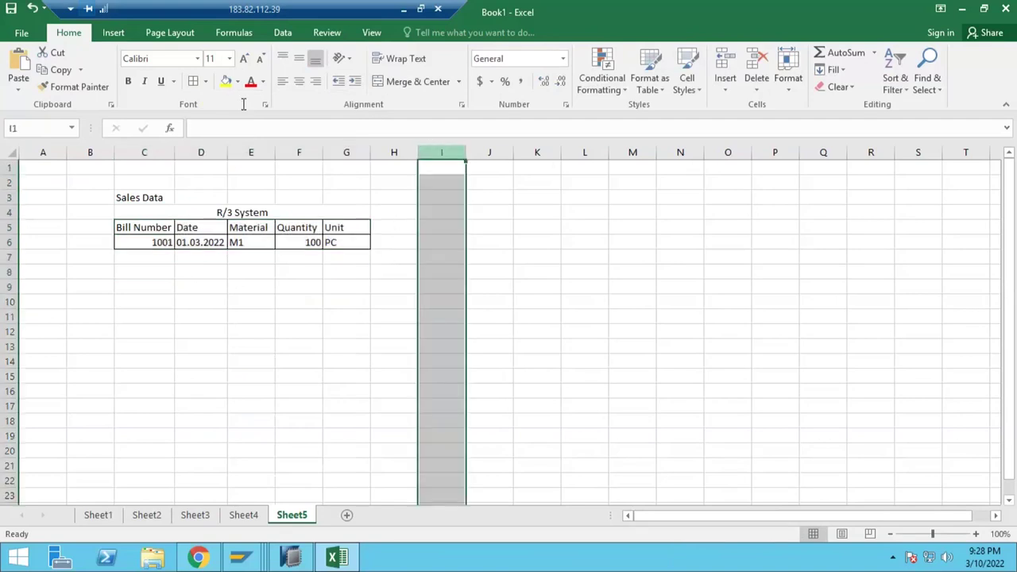
left_click(226, 81)
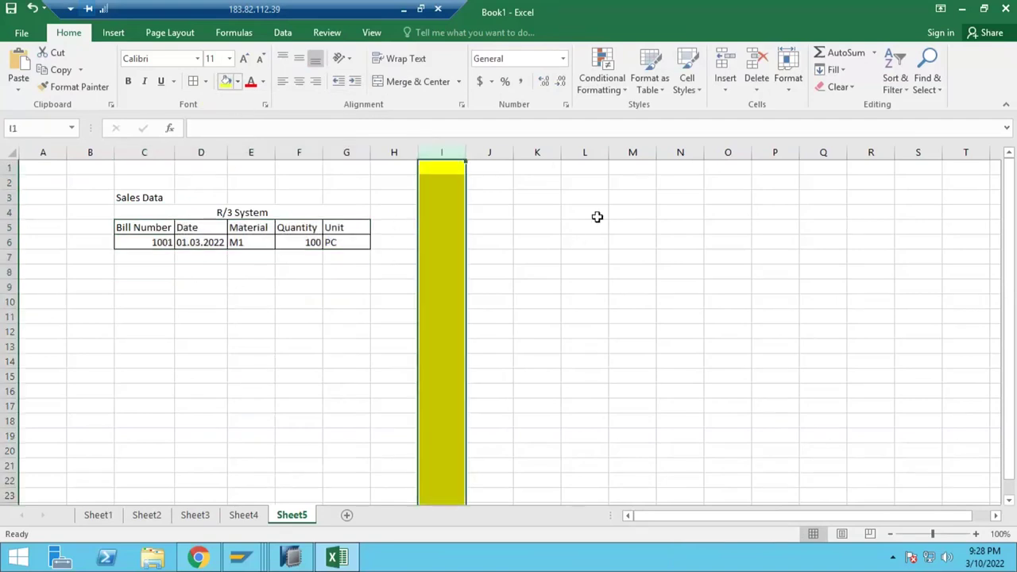
left_click(542, 225)
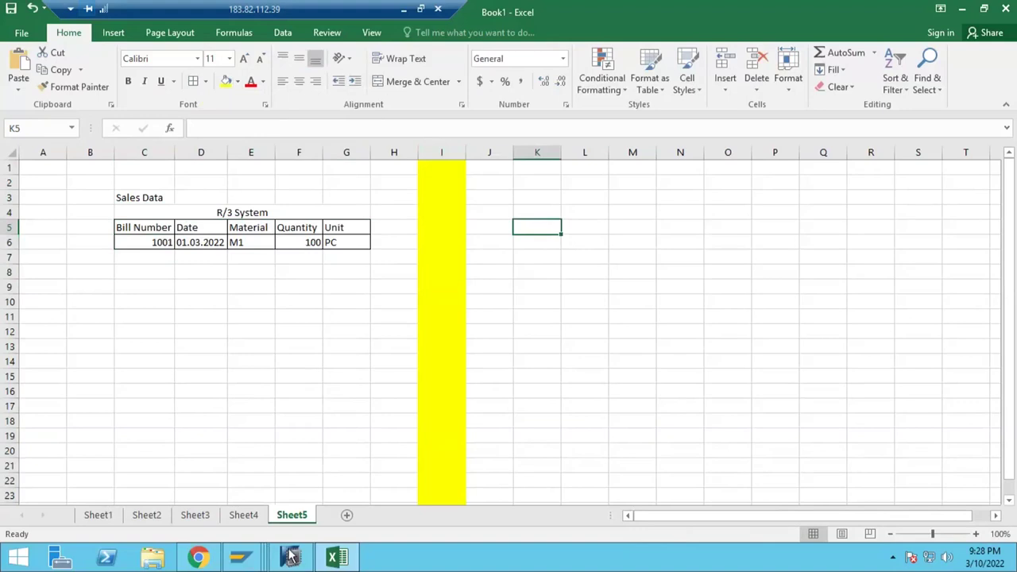
On Sheet4, merge and center K7:K8 beside ADSO and enter Transactional Data.
left_click(248, 517)
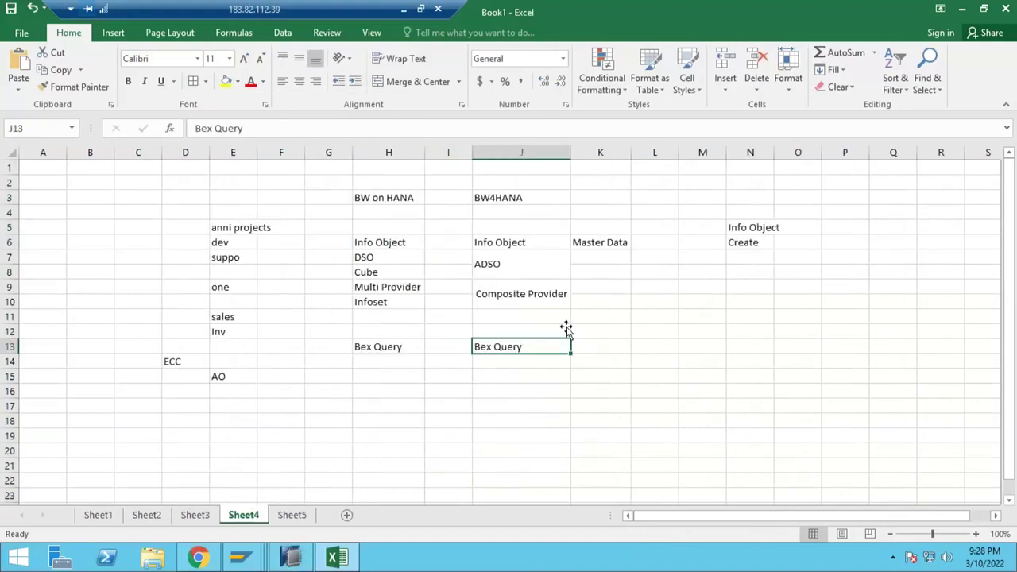
left_click(514, 272)
left_click_drag(597, 261, 600, 272)
left_click(445, 81)
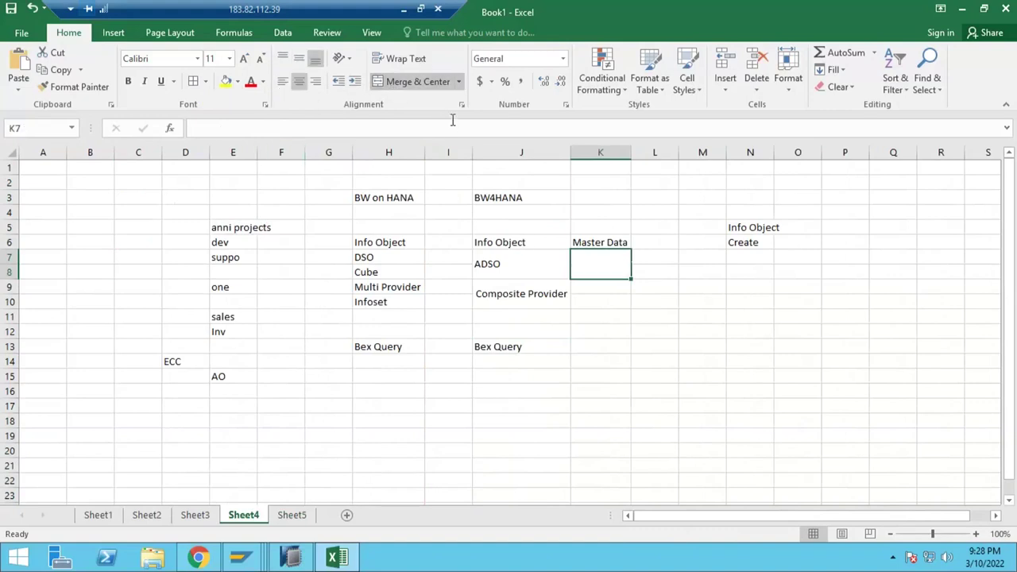
type("Trans")
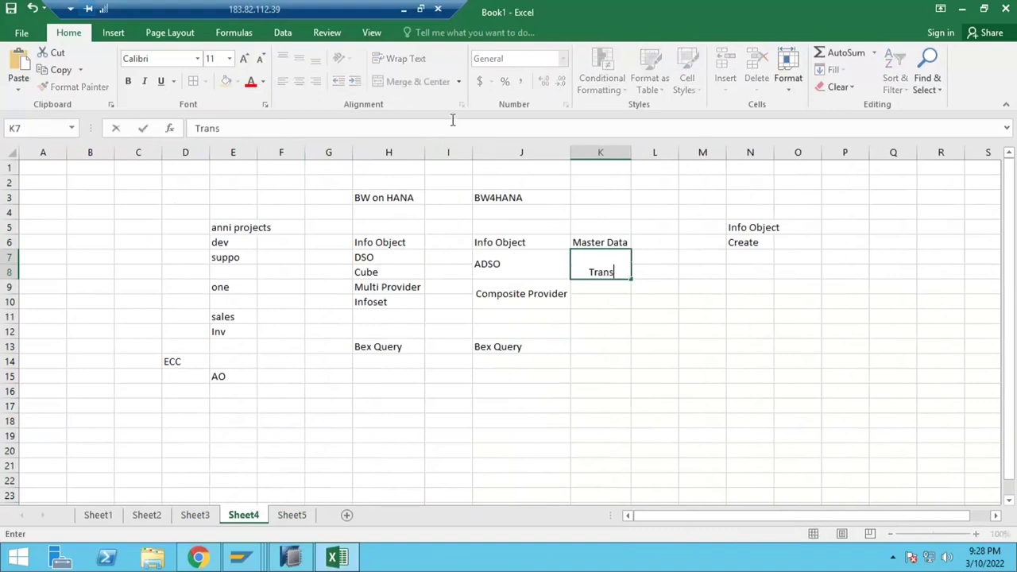
type("actional Data")
key("Return")
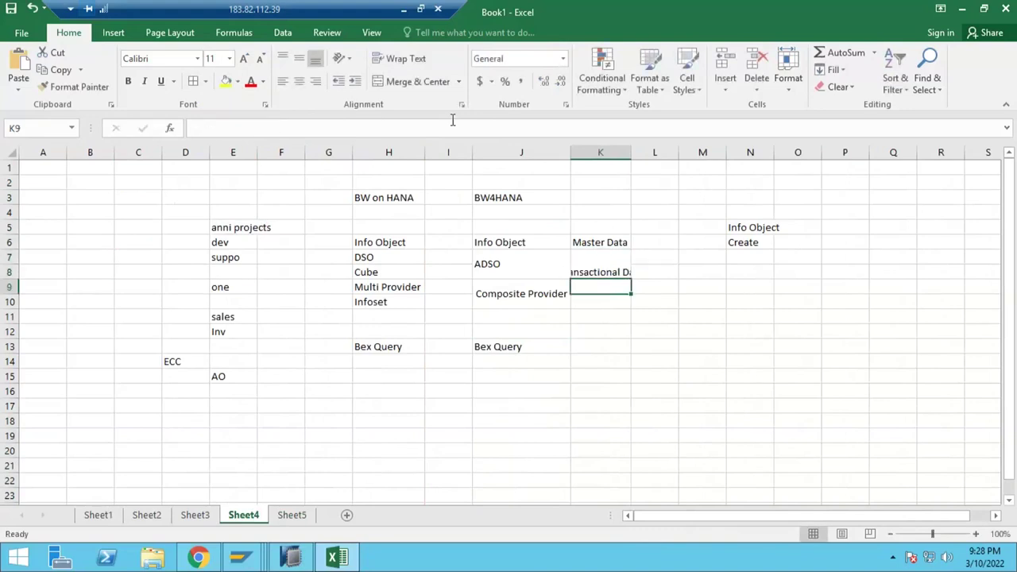
Widen column K to fit Transactional Data and middle-align that merged cell vertically.
left_click_drag(631, 152, 631, 151)
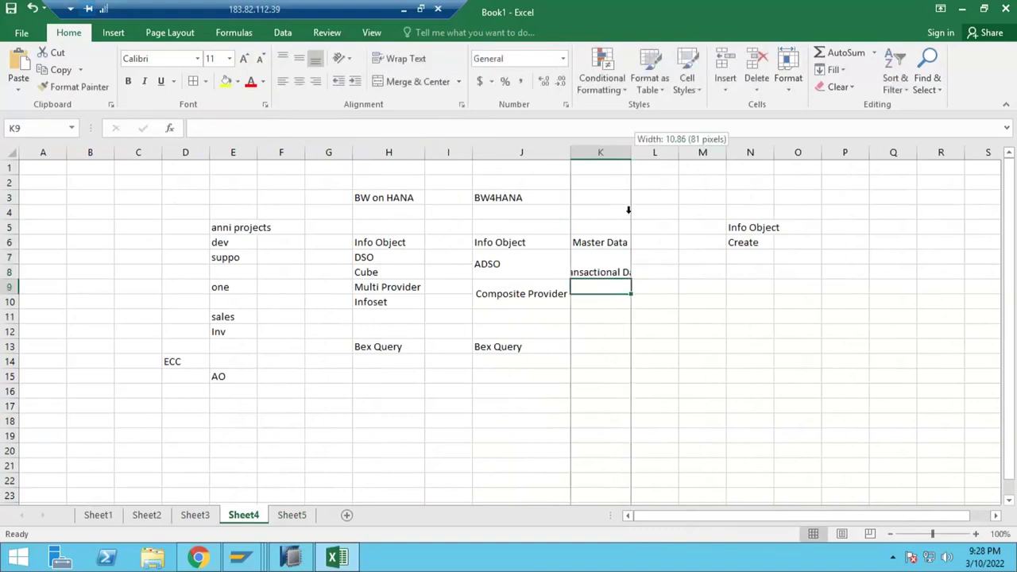
left_click_drag(628, 210, 660, 210)
left_click(606, 256)
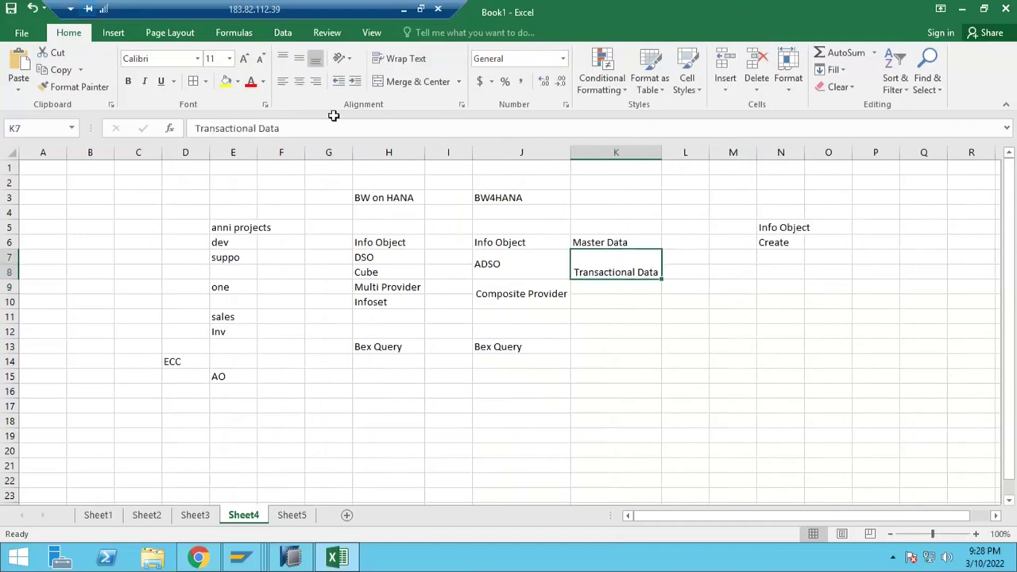
left_click(299, 61)
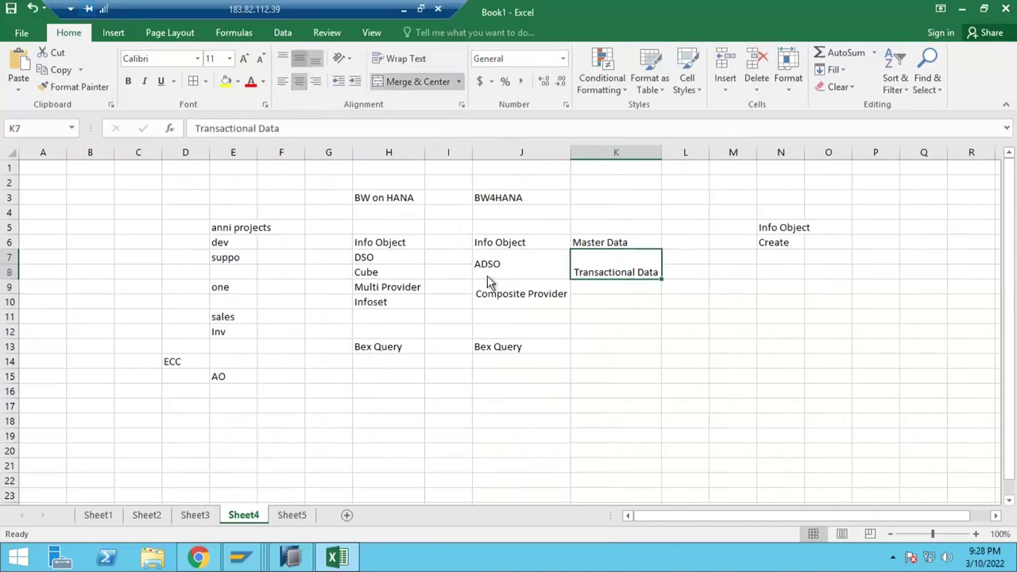
Return to Sheet5 and enter the label ADSO in cell K8, beyond the yellow divider.
left_click(290, 515)
left_click_drag(156, 229, 346, 243)
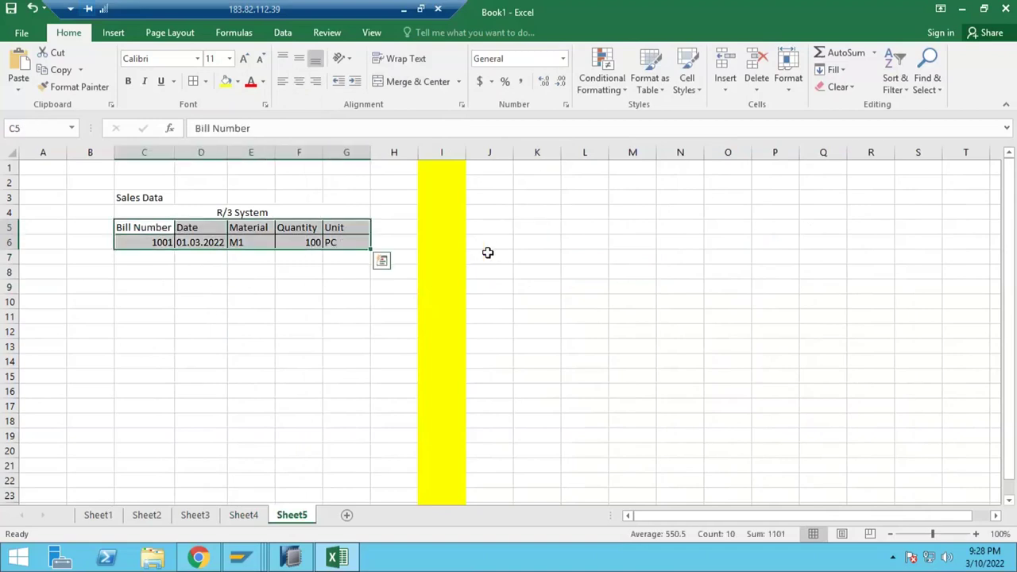
left_click(550, 268)
type("ADSO")
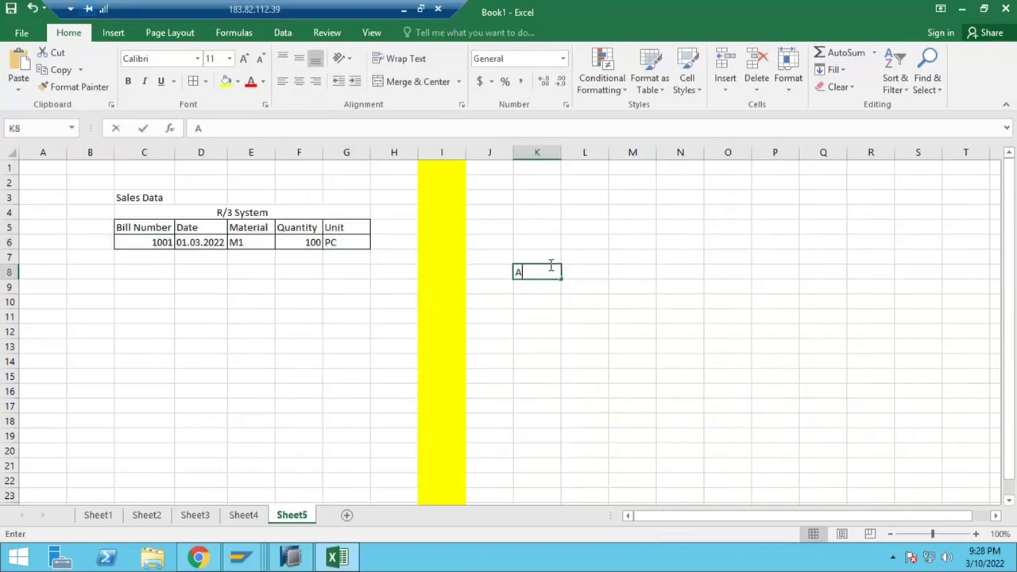
key("Return")
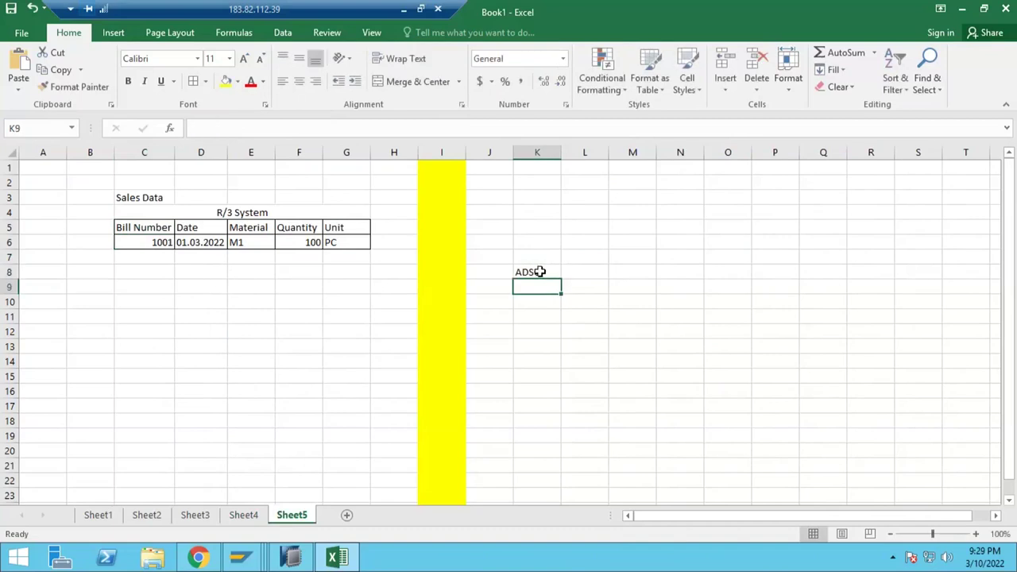
left_click(539, 271)
left_click(542, 256)
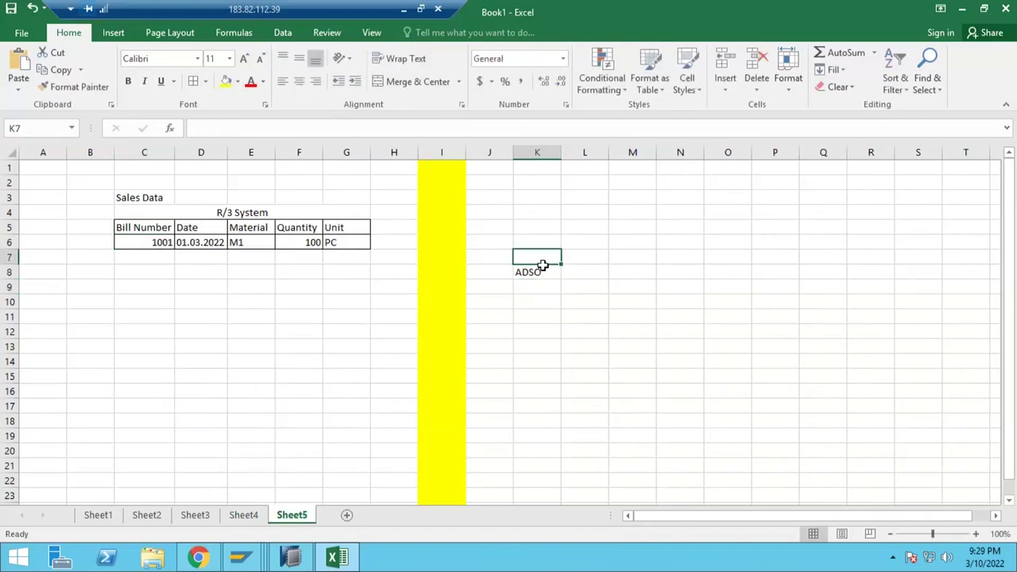
left_click(532, 273)
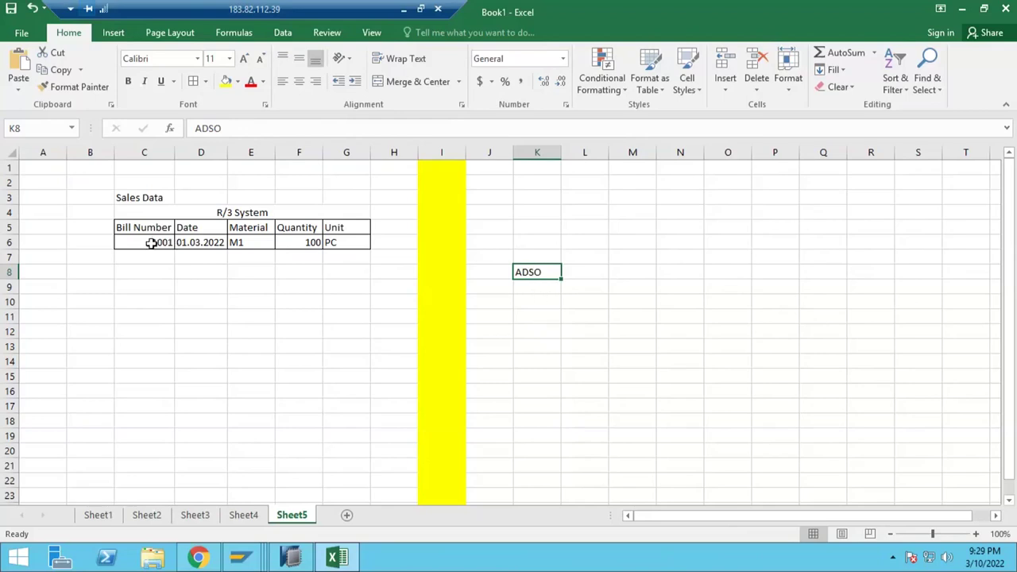
left_click(282, 243)
left_click(545, 300)
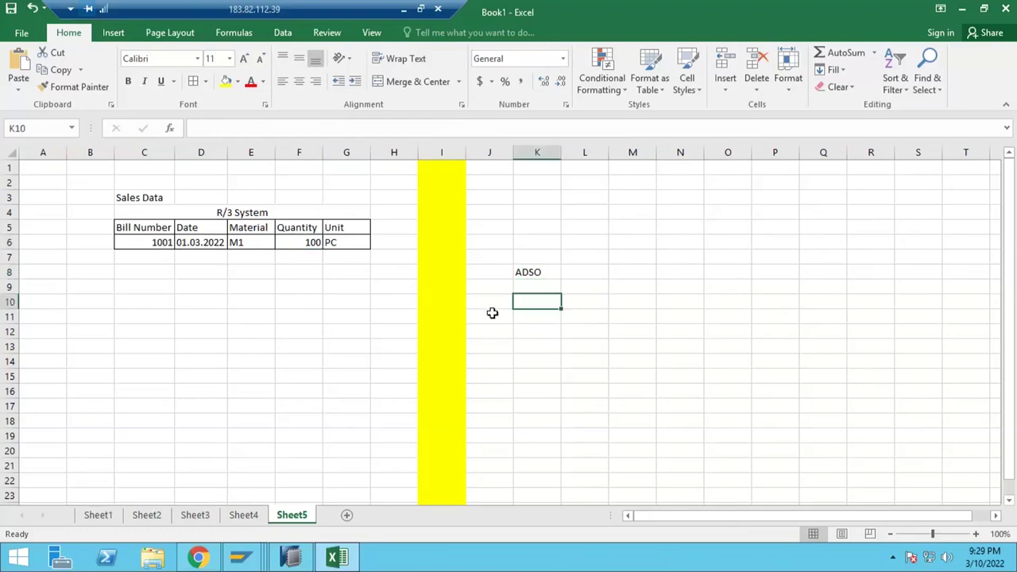
Copy the bordered sales table C5:G6 and paste it under the ADSO label, starting at K9.
left_click_drag(166, 230, 335, 244)
key("ctrl+c")
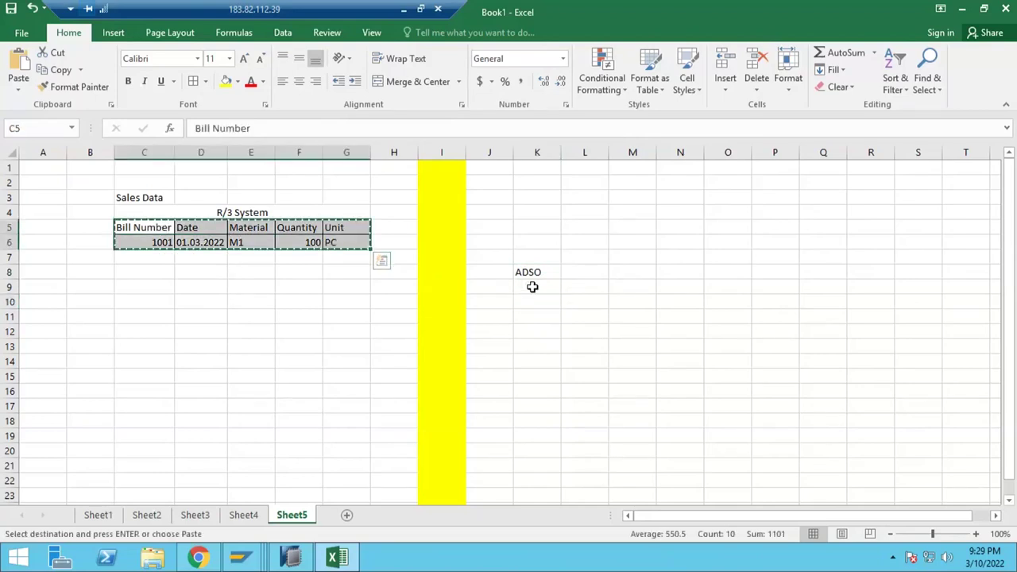
left_click(532, 286)
key("ctrl+v")
key("Escape")
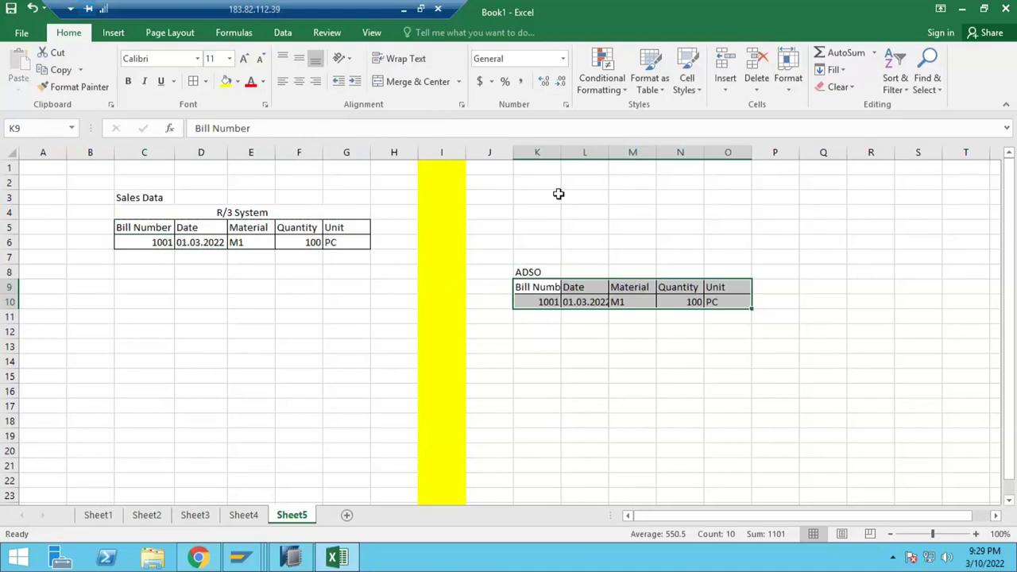
Widen column K to show Bill Number in full and fit column L to its date.
left_click_drag(561, 151, 574, 151)
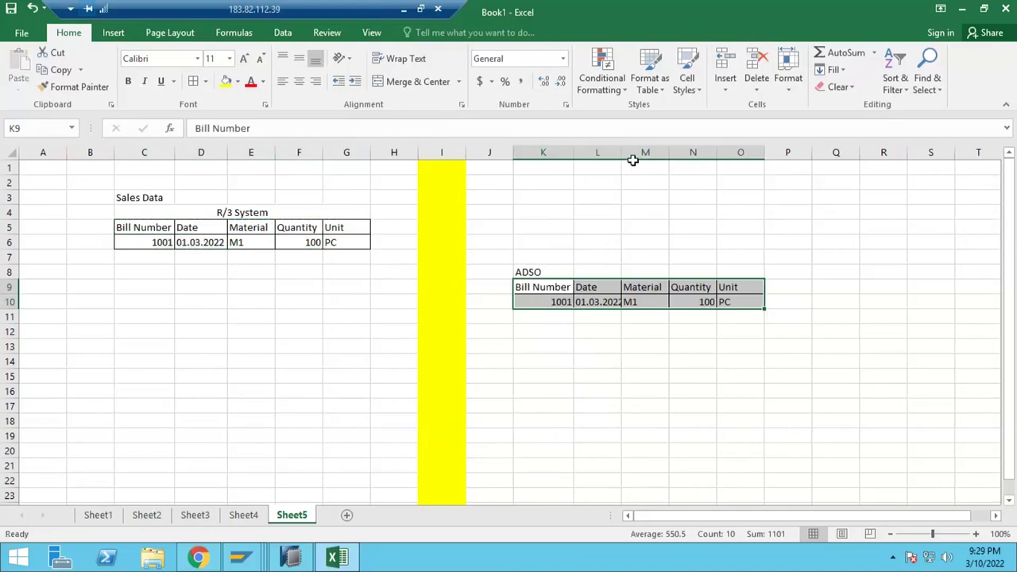
double_click(620, 153)
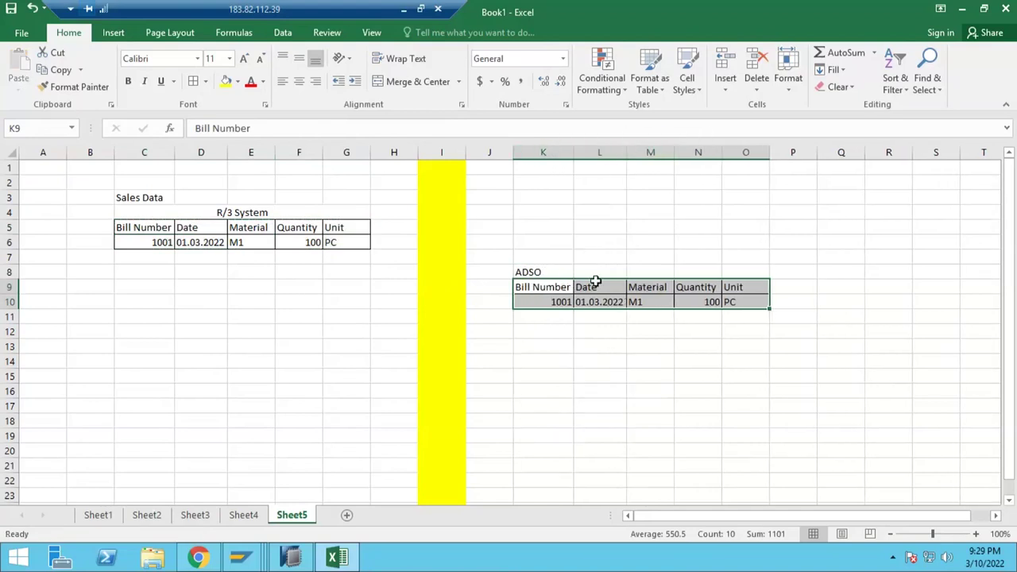
key("Right")
Enter the label InfoObject in cell K6, two rows above the ADSO label.
left_click(548, 270)
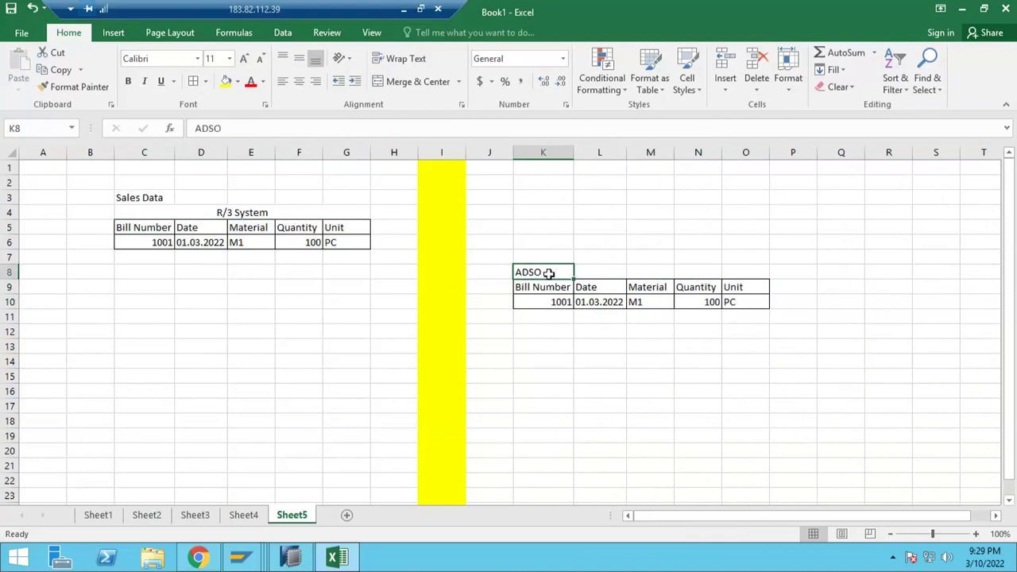
left_click(532, 238)
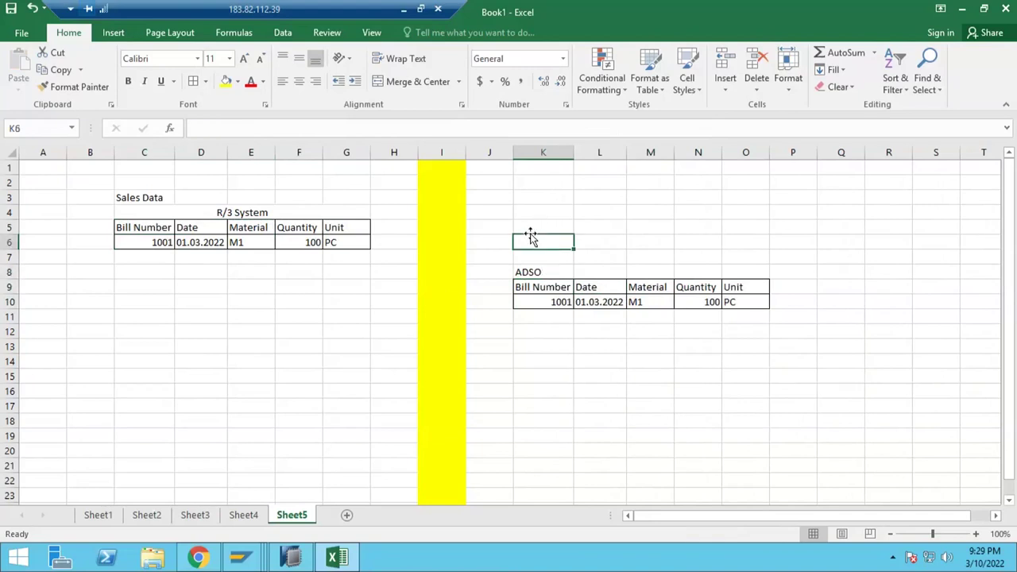
type("InfoObj")
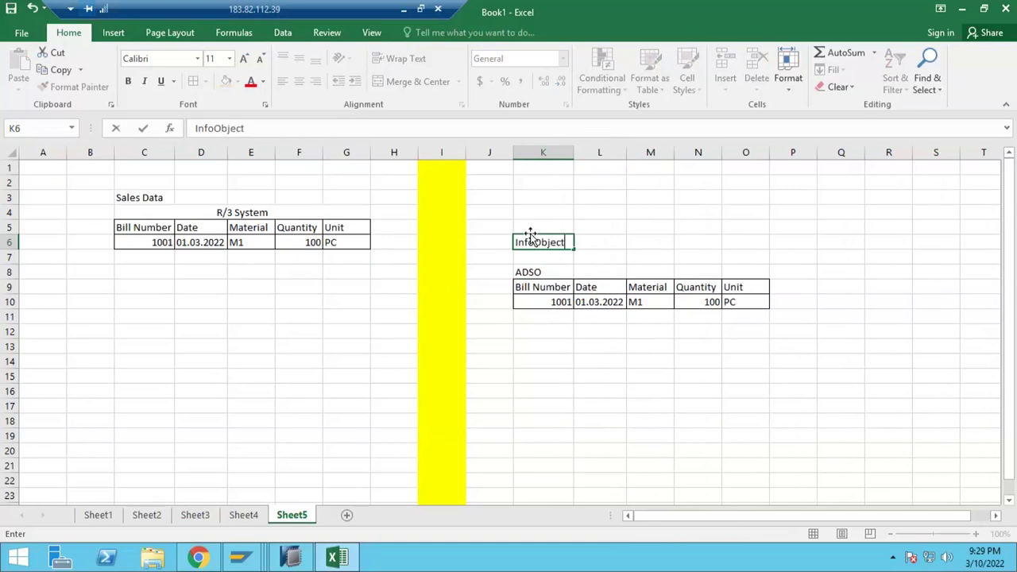
type("ect")
key("Return")
Examine the InfoObject and ADSO labels and the copied table's columns K to O, from Bill Number to Unit.
left_click(528, 271)
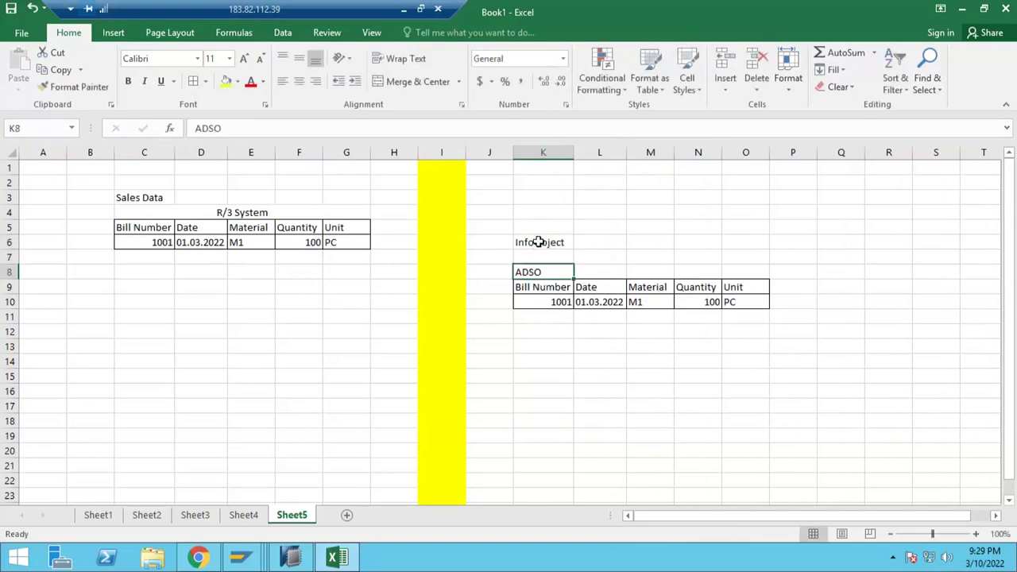
left_click(533, 238)
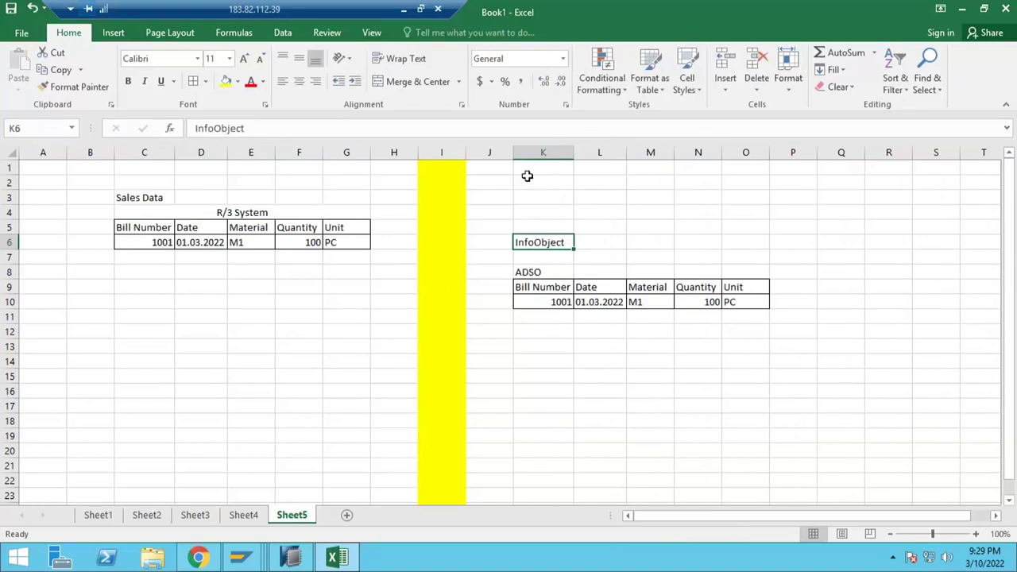
left_click_drag(542, 153, 552, 272)
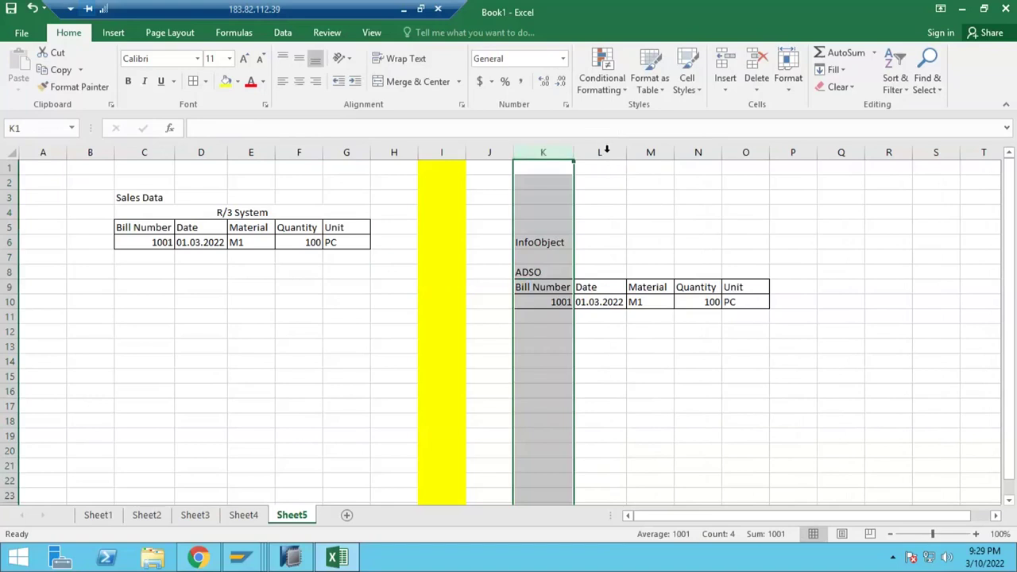
left_click(651, 151)
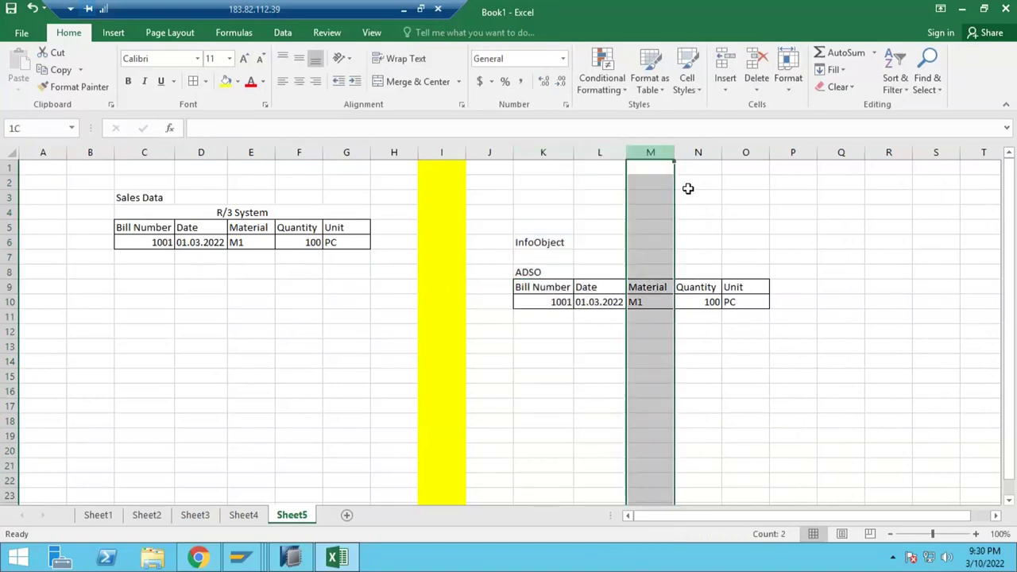
left_click(697, 153)
left_click(749, 154)
left_click(547, 272)
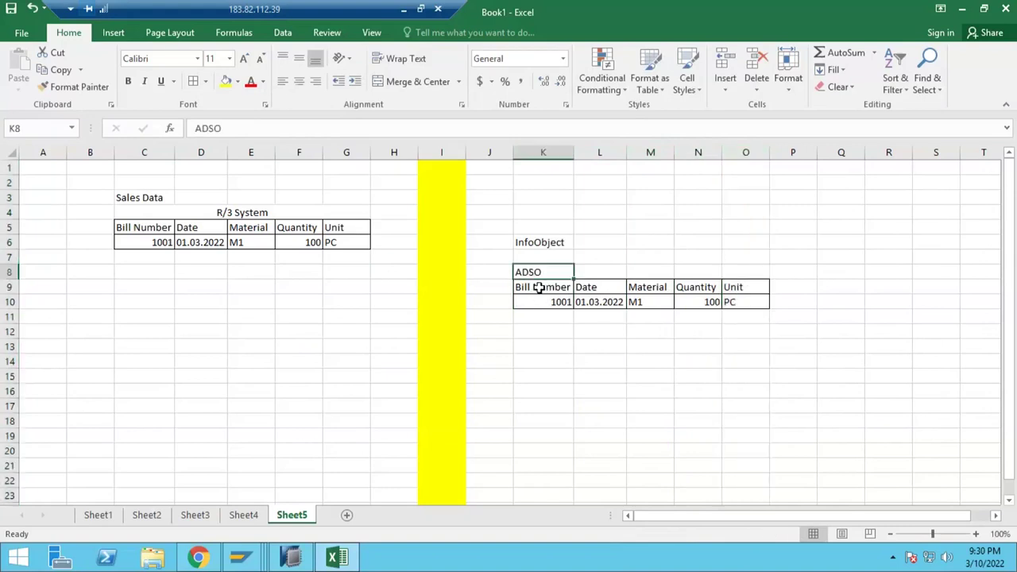
left_click(548, 287)
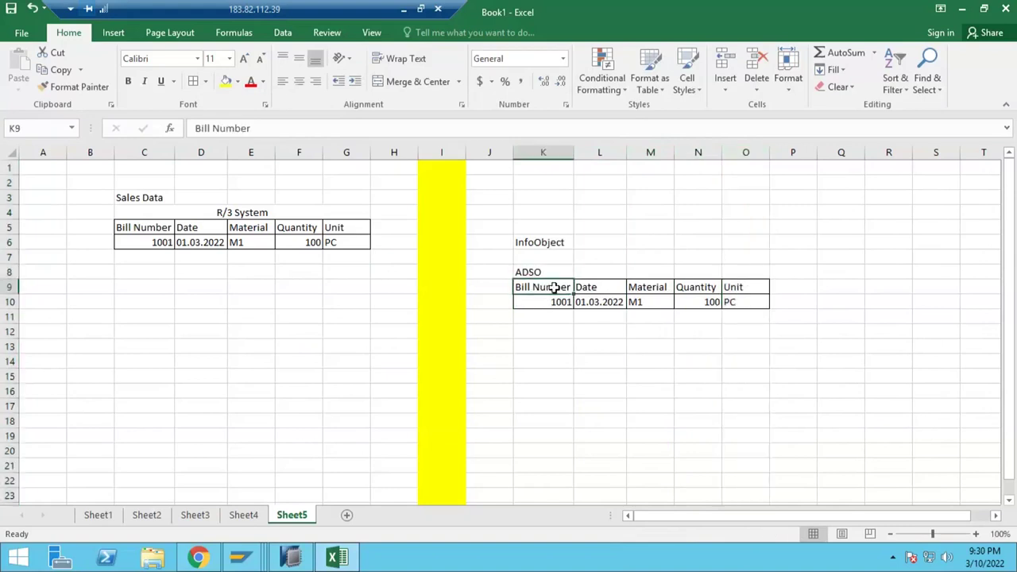
left_click(604, 287)
left_click(642, 292)
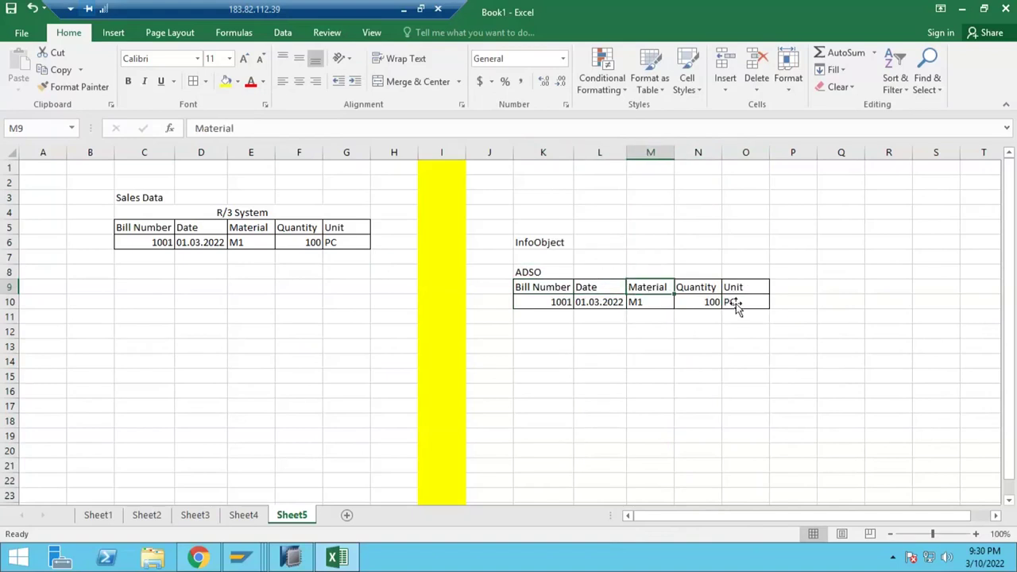
left_click(706, 294)
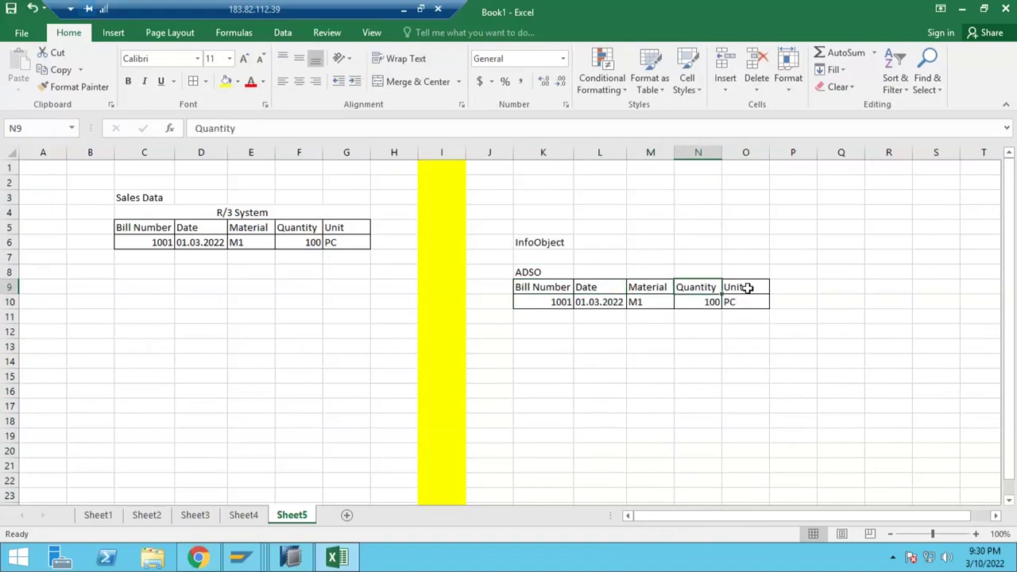
left_click(748, 288)
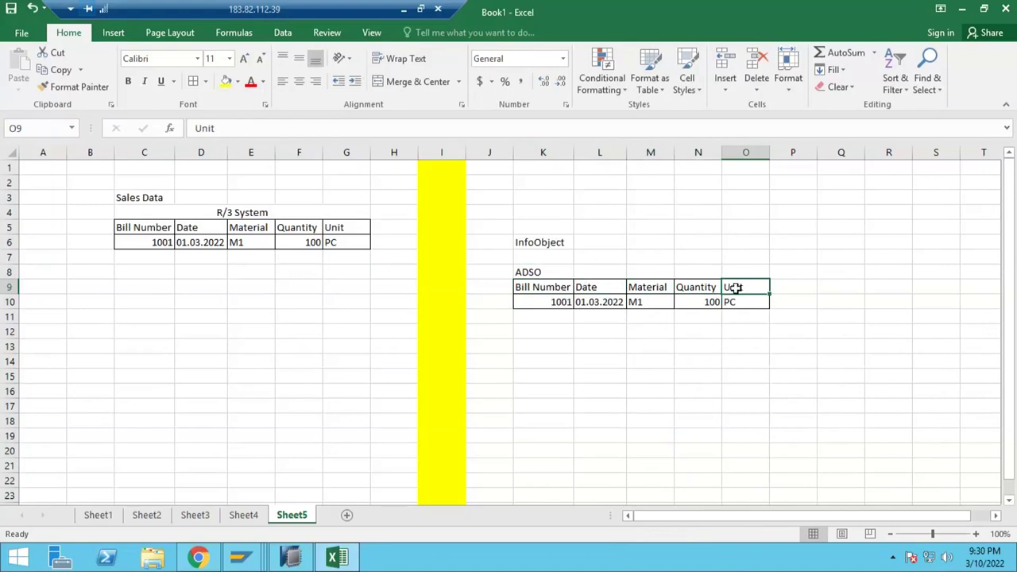
left_click(557, 155)
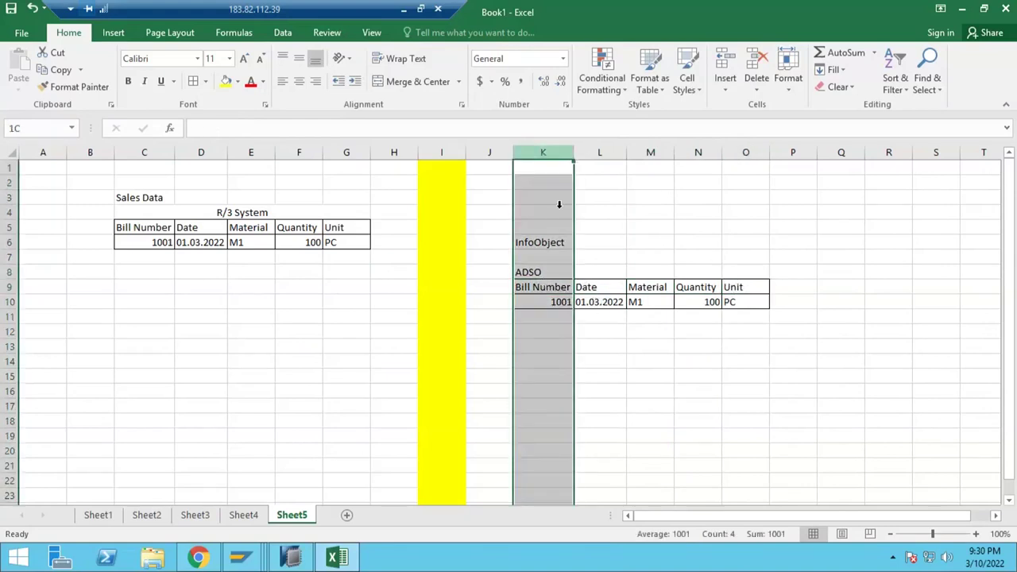
left_click(564, 268)
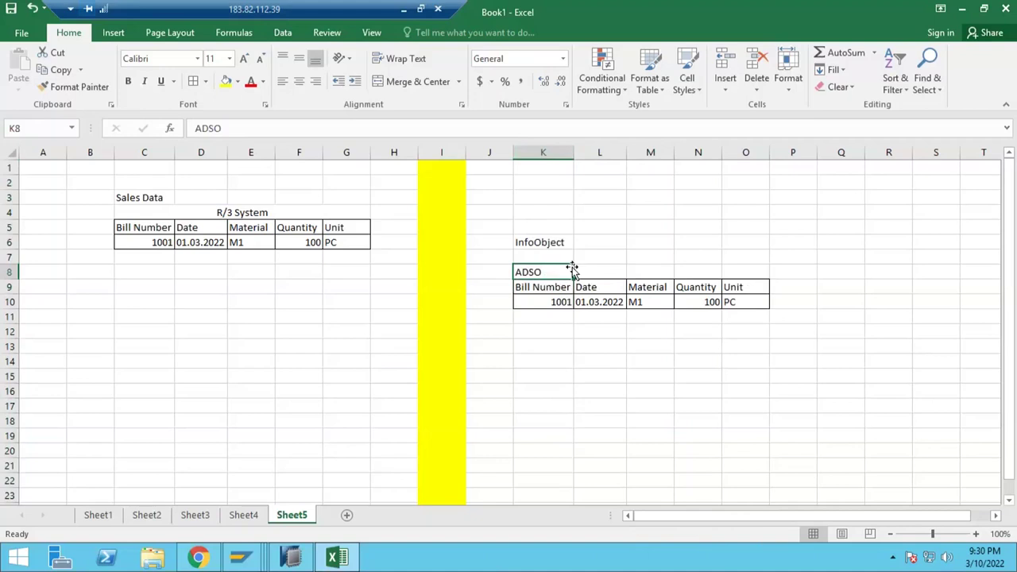
left_click(553, 245)
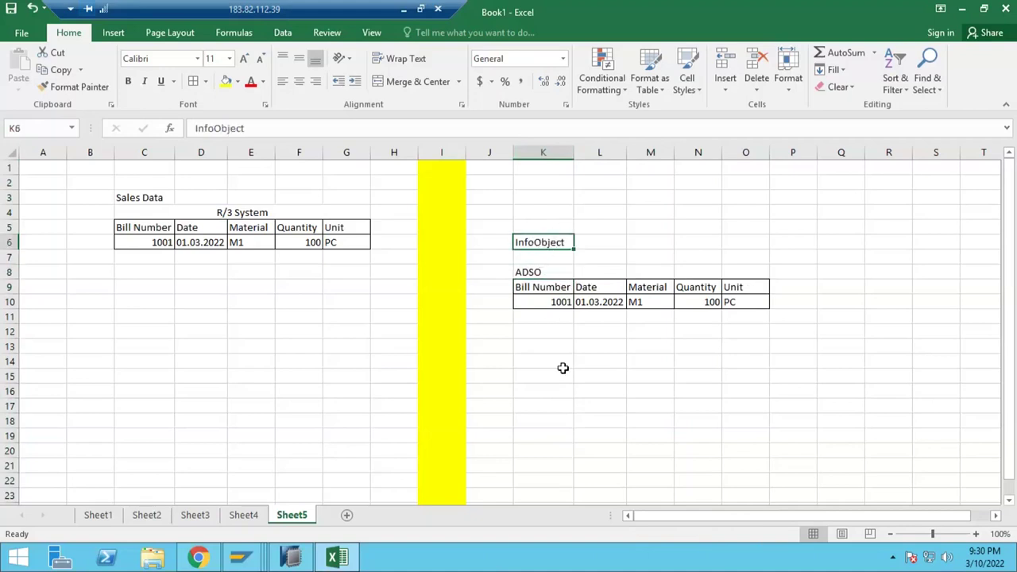
left_click_drag(530, 281, 744, 300)
left_click(543, 372)
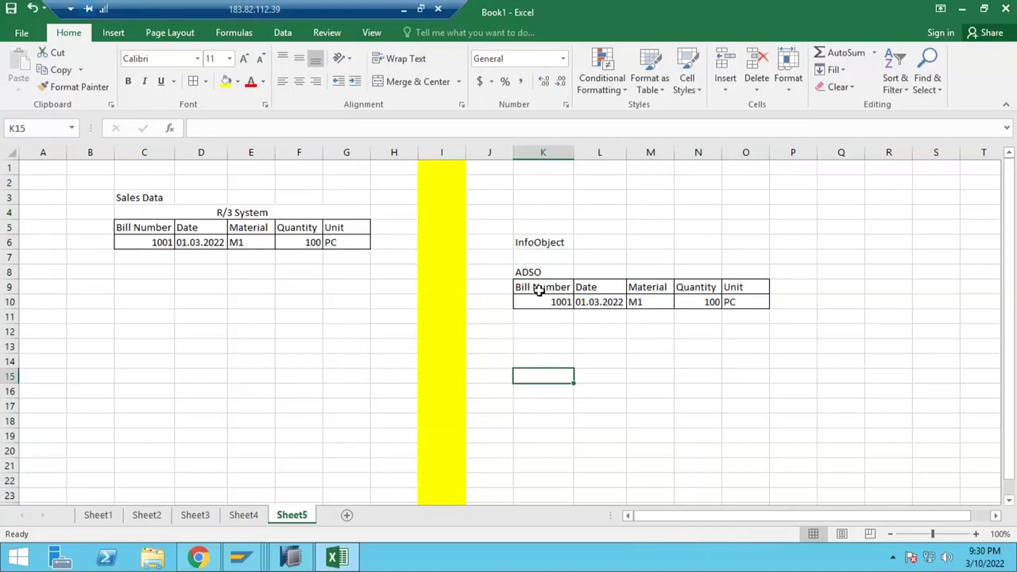
left_click(547, 195)
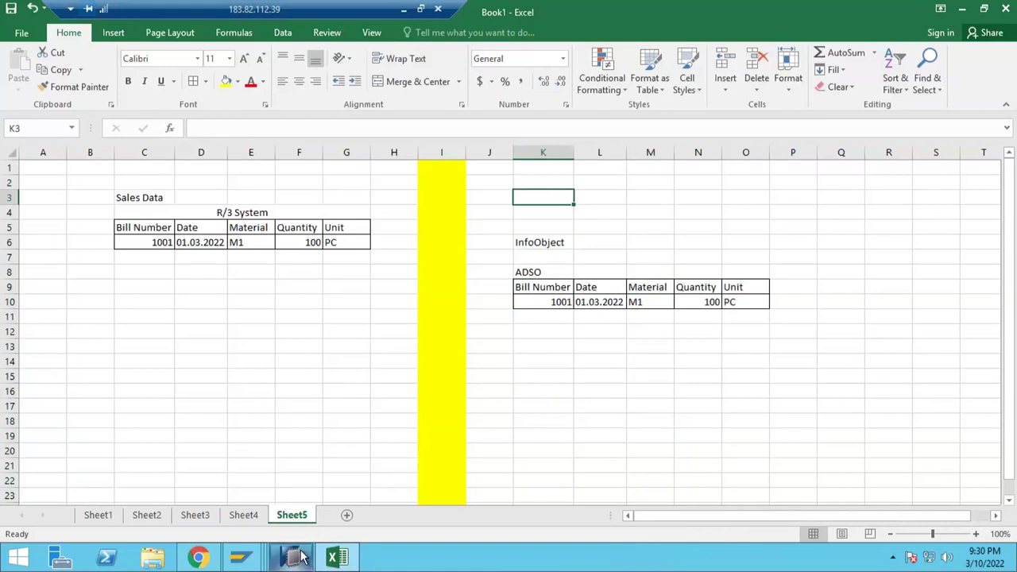
Close the open SAP HANA Studio session and launch SAP HANA Studio again.
mouse_move(300, 557)
left_click(294, 433)
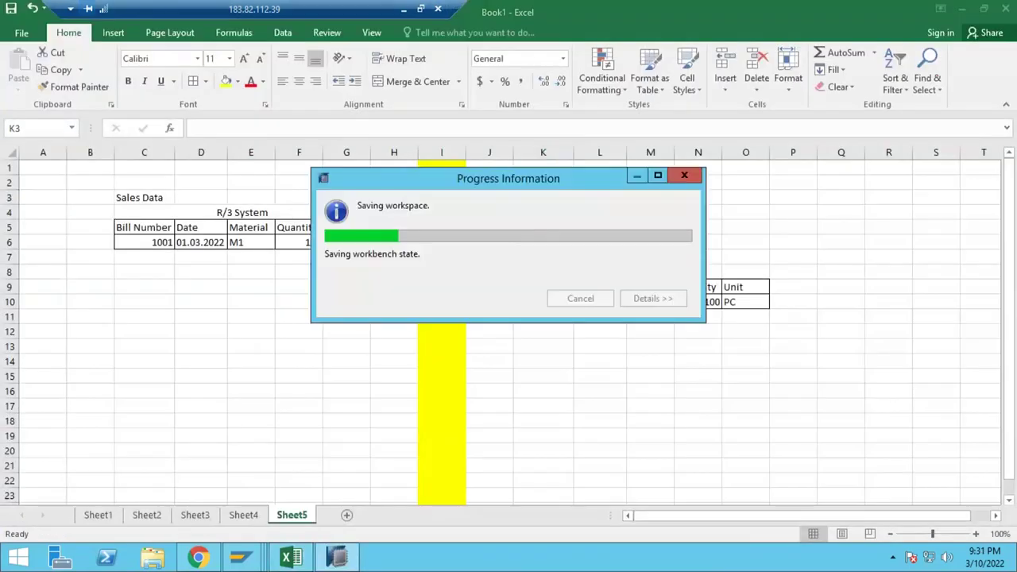
key("super")
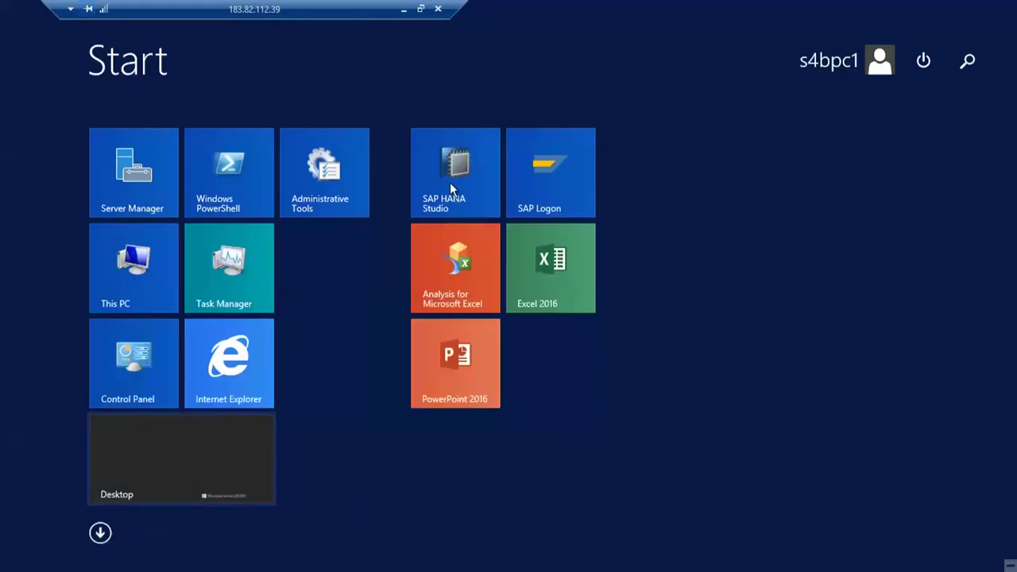
left_click(447, 177)
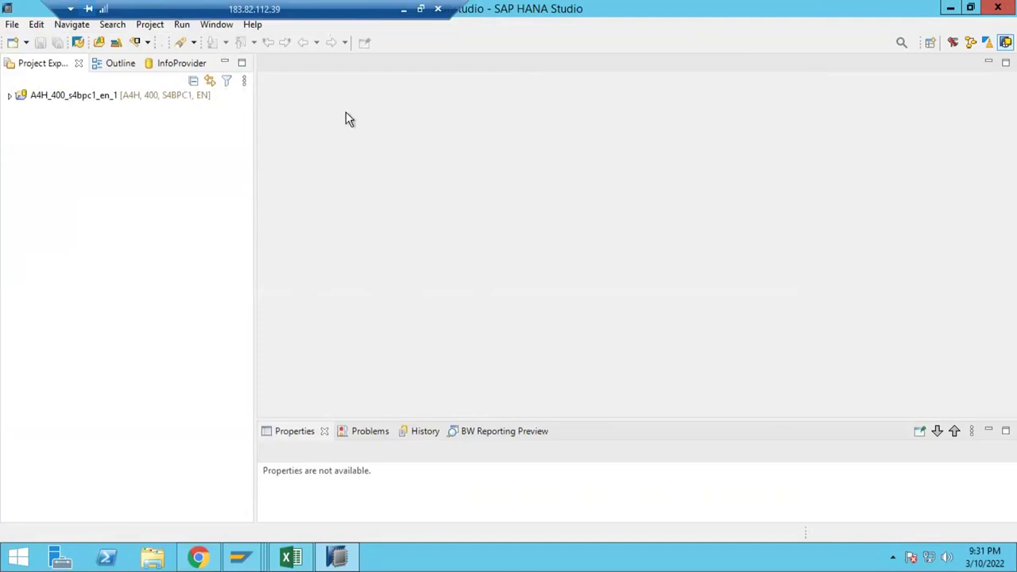
left_click(928, 44)
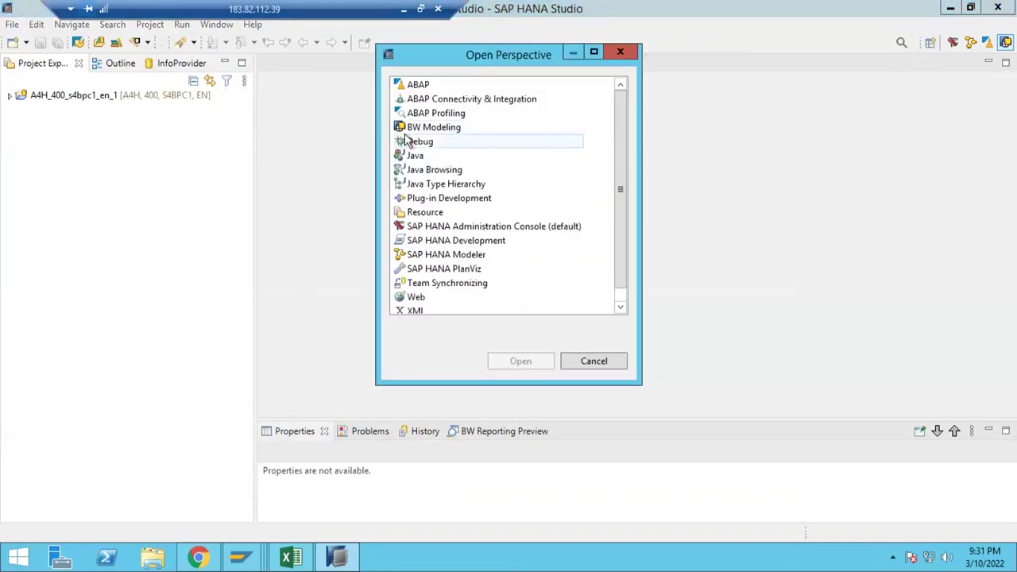
left_click(421, 130)
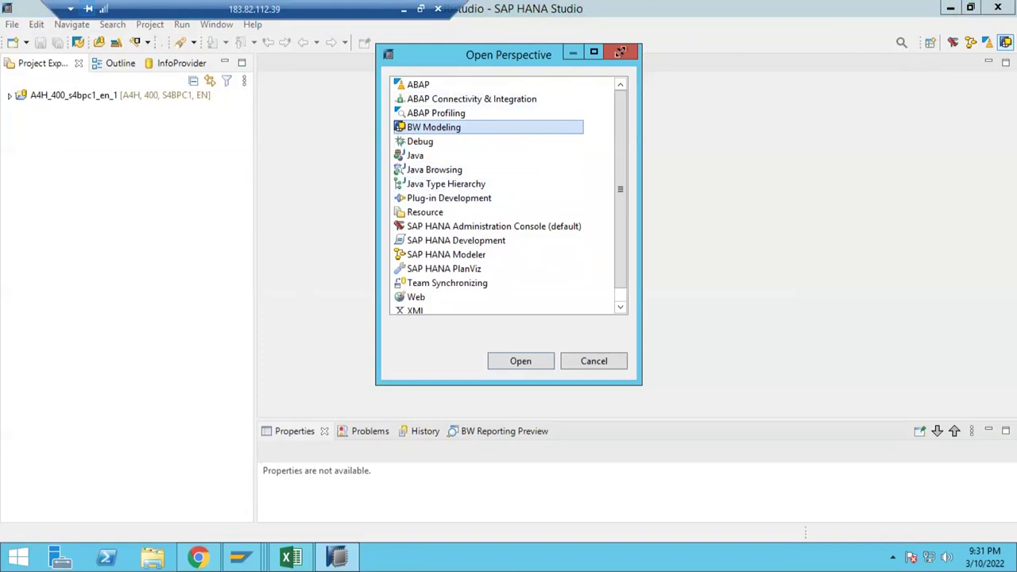
left_click(620, 52)
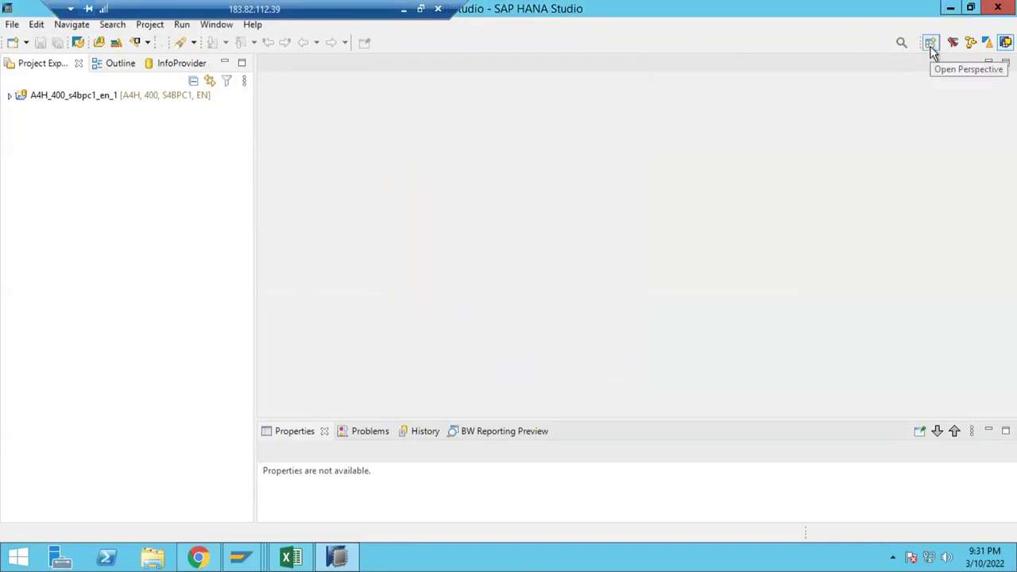
Open the BW Modeling perspective.
left_click(930, 43)
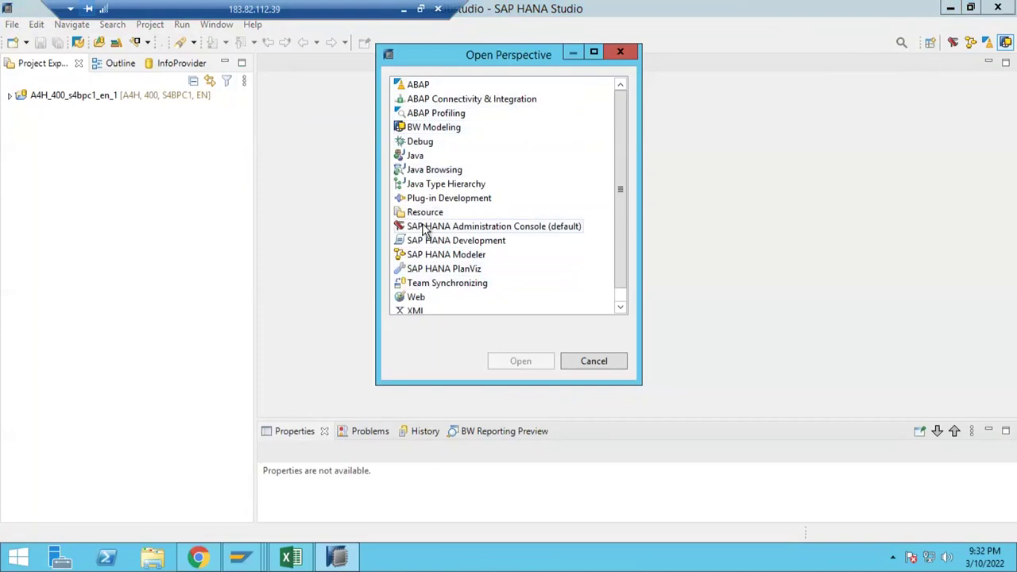
left_click(410, 128)
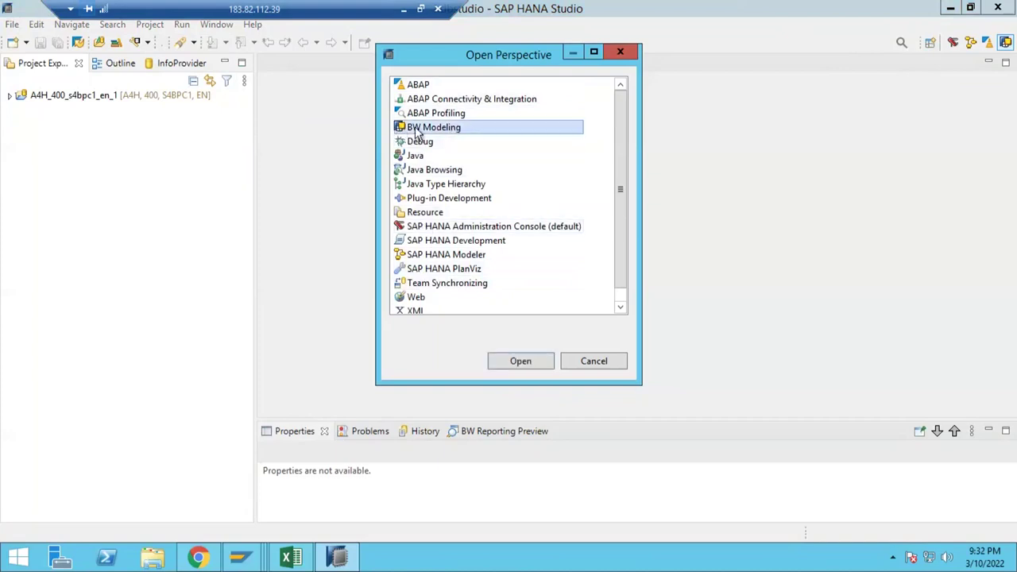
left_click(518, 358)
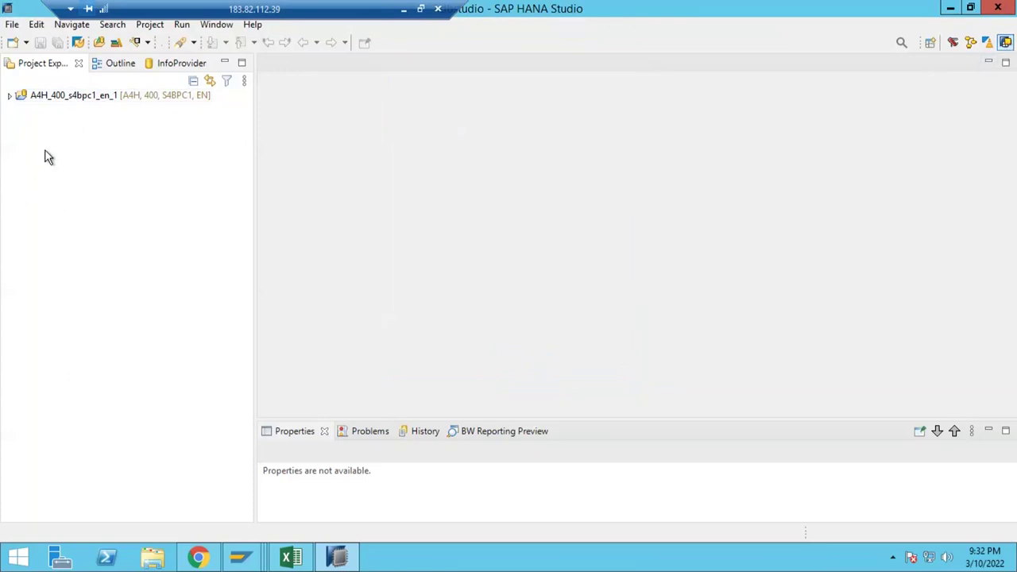
Start creating a new BW project and move its wizard window fully into view.
left_click(26, 44)
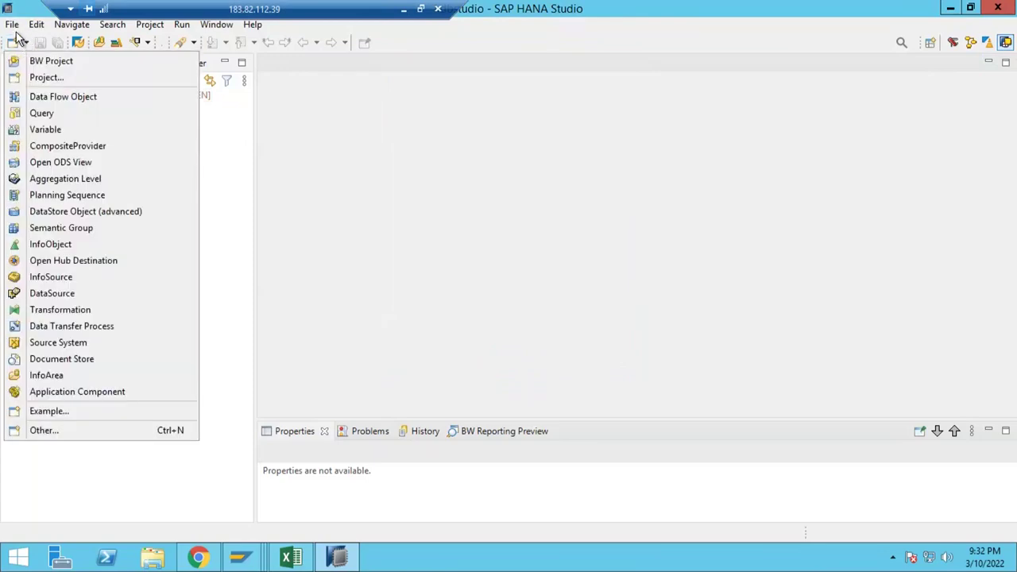
left_click(56, 64)
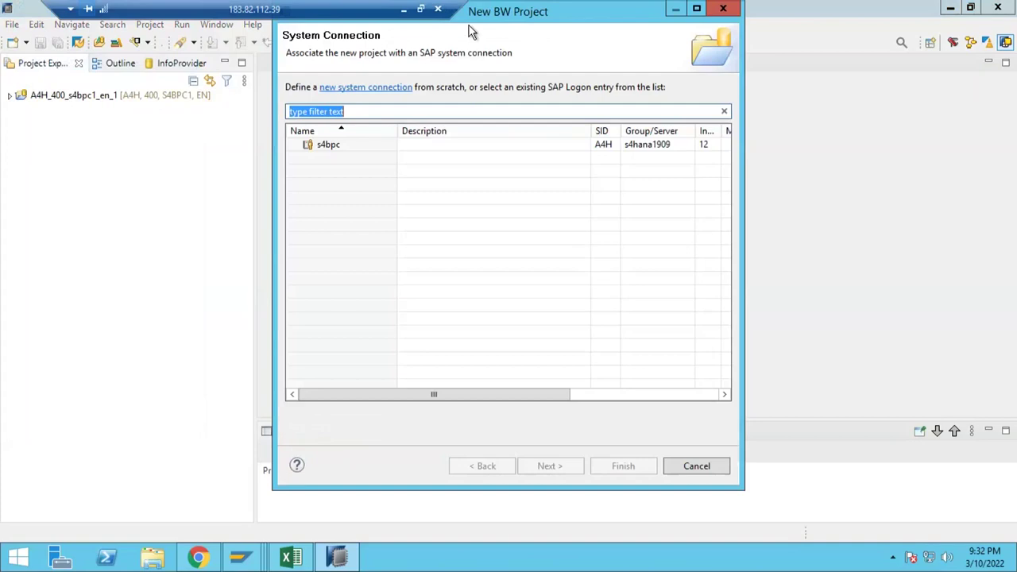
left_click_drag(471, 16, 467, 60)
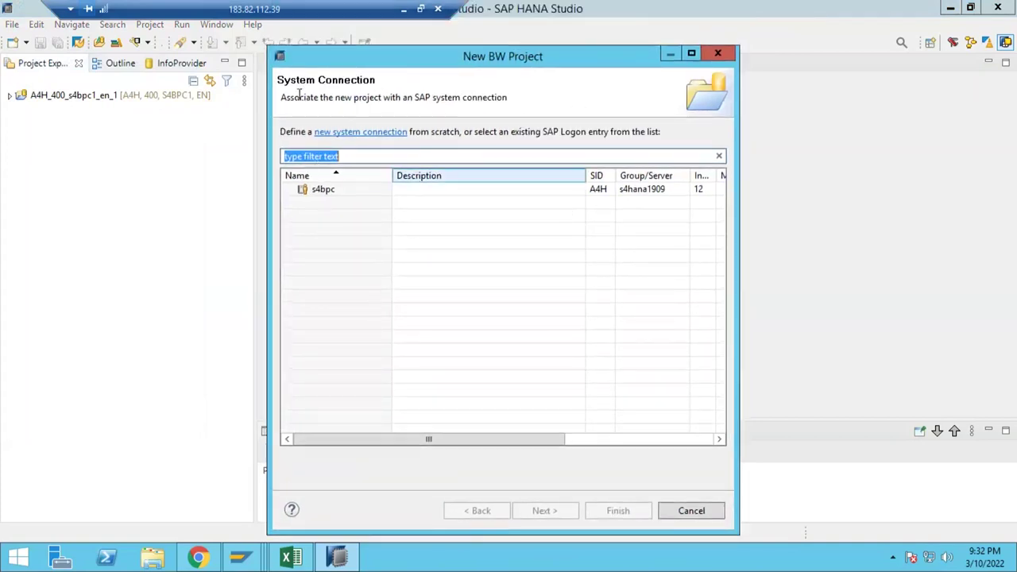
Compare the s4bpc entry in SAP Logon 760 with the new project's connection list, and select s4bpc for the project.
left_click(240, 556)
left_click(132, 437)
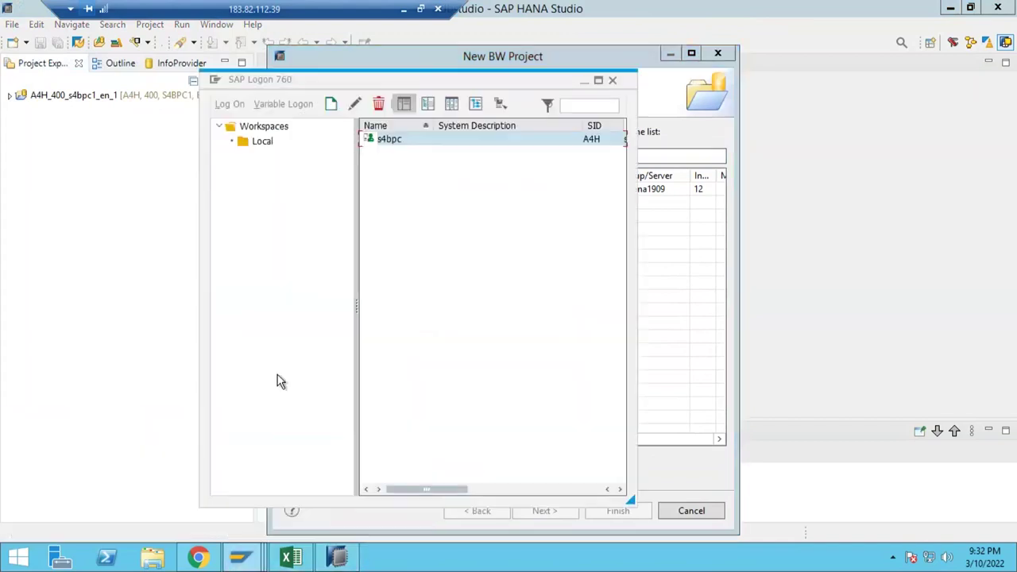
left_click_drag(536, 81, 878, 79)
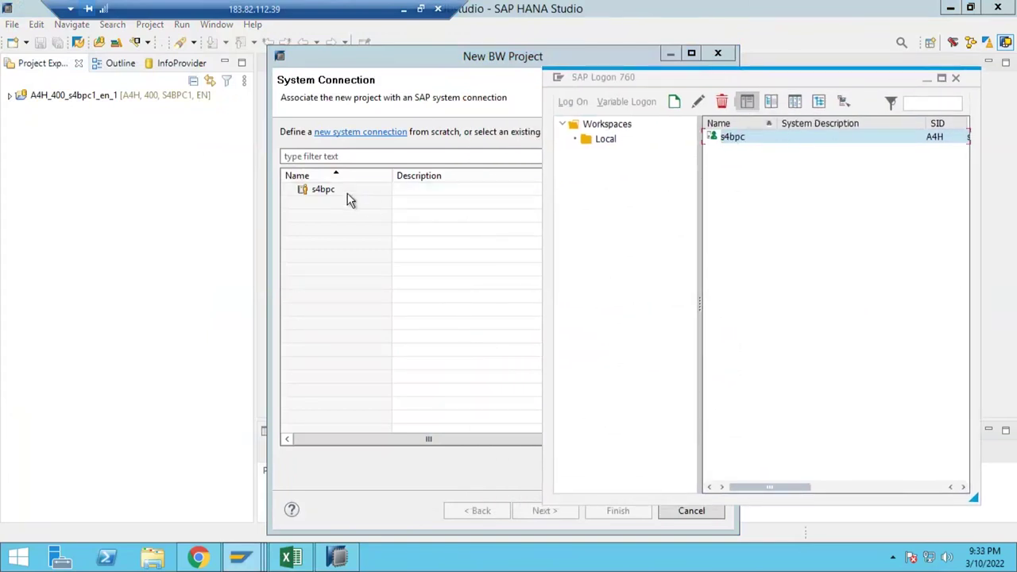
left_click(468, 192)
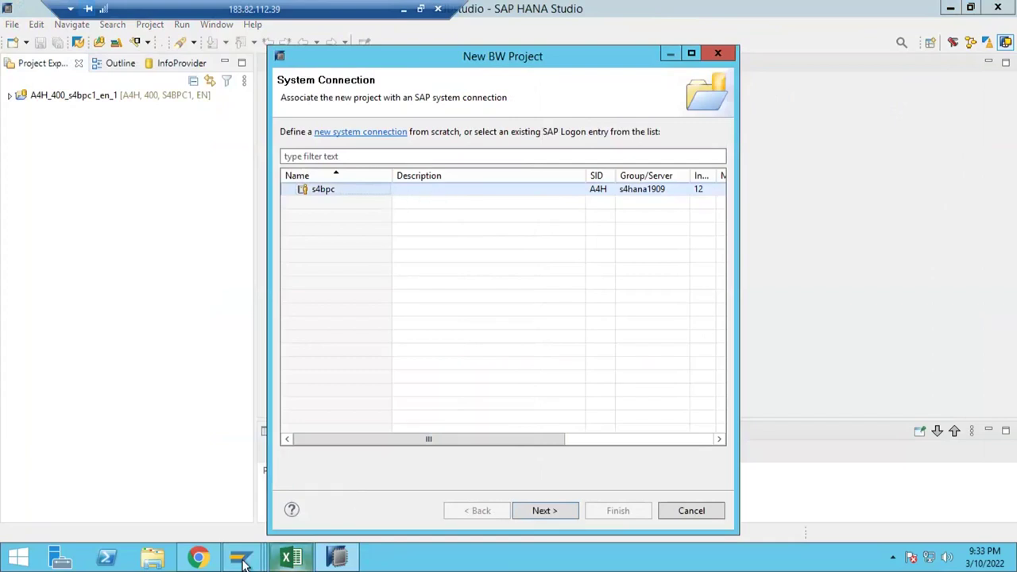
mouse_move(240, 556)
left_click(130, 490)
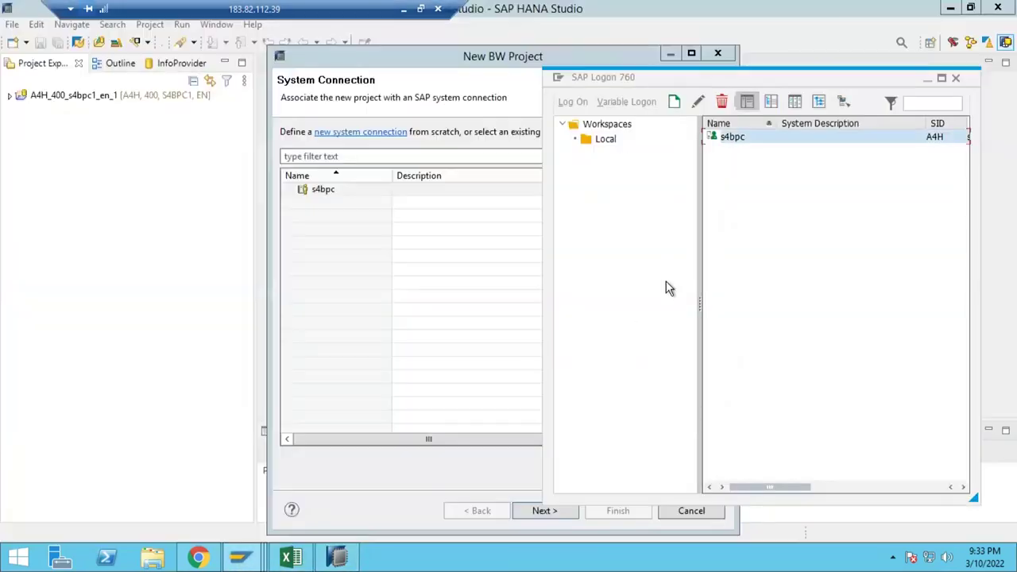
left_click(522, 201)
Bring up the SAP GUI automatic logout message and dismiss it, returning to the new BW project wizard.
mouse_move(239, 559)
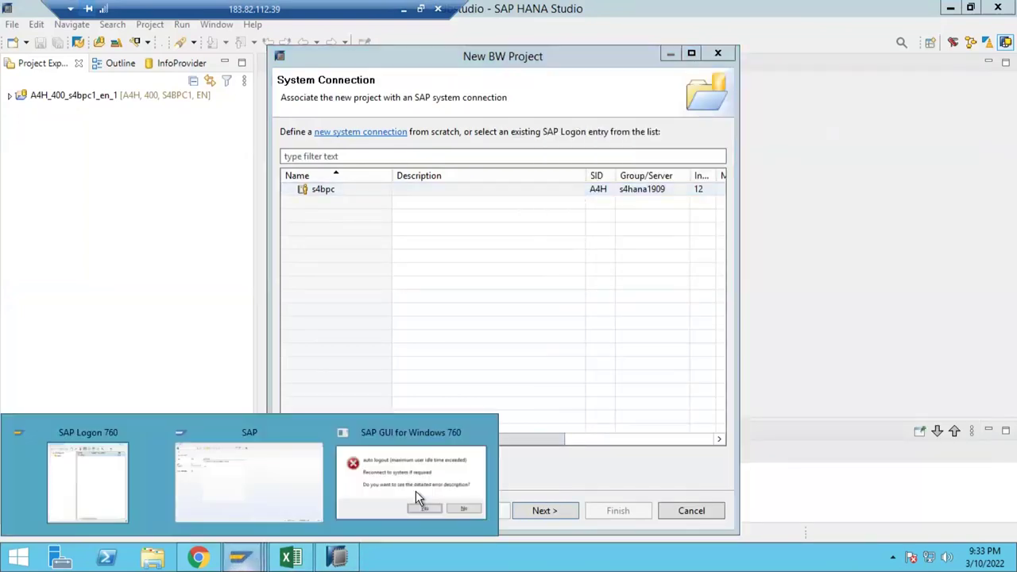
left_click(415, 491)
left_click(628, 363)
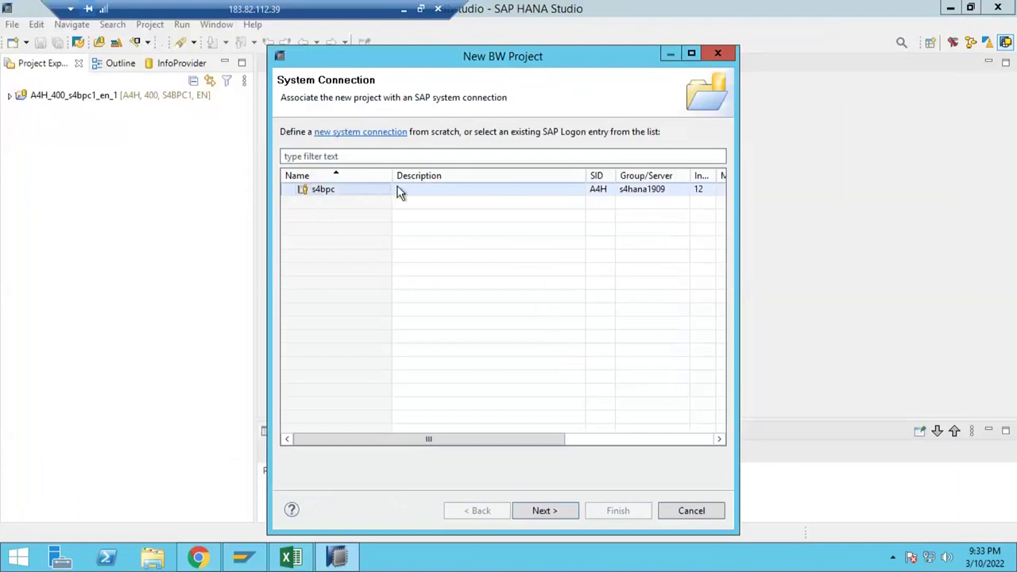
Accept the s4bpc connection settings, enter the account password for client 400, and finish creating the BW project.
left_click(540, 512)
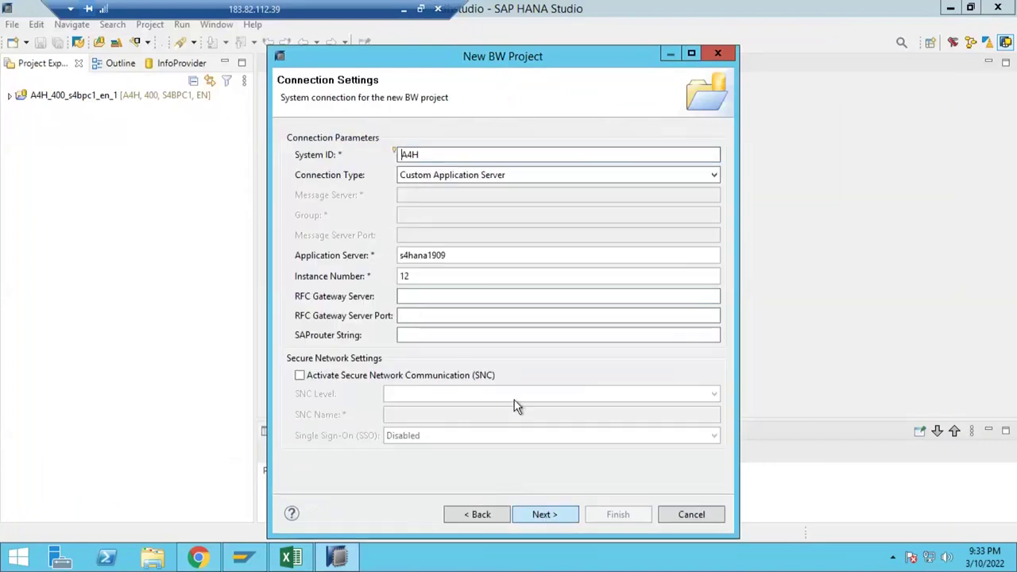
key("Return")
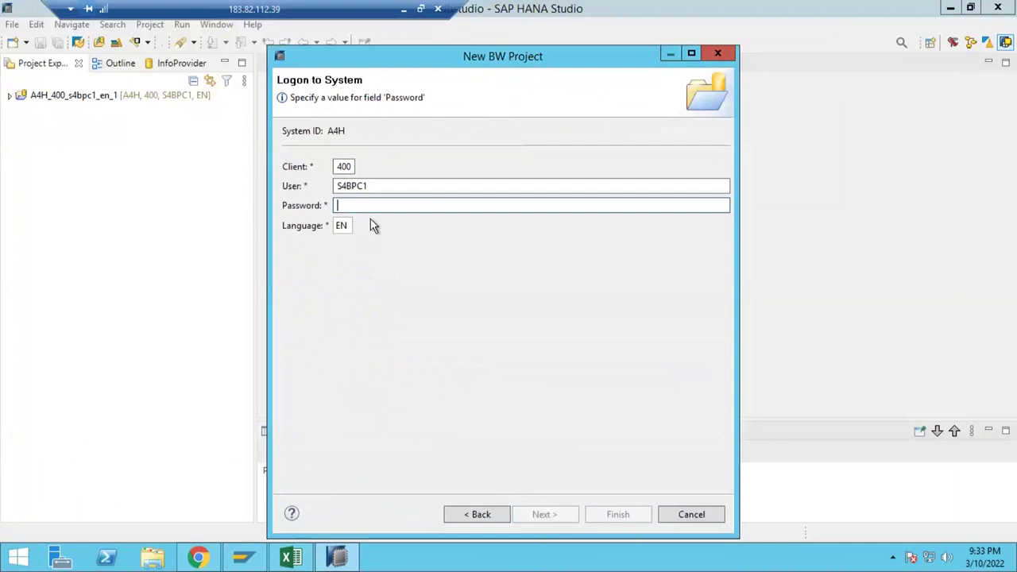
type("**")
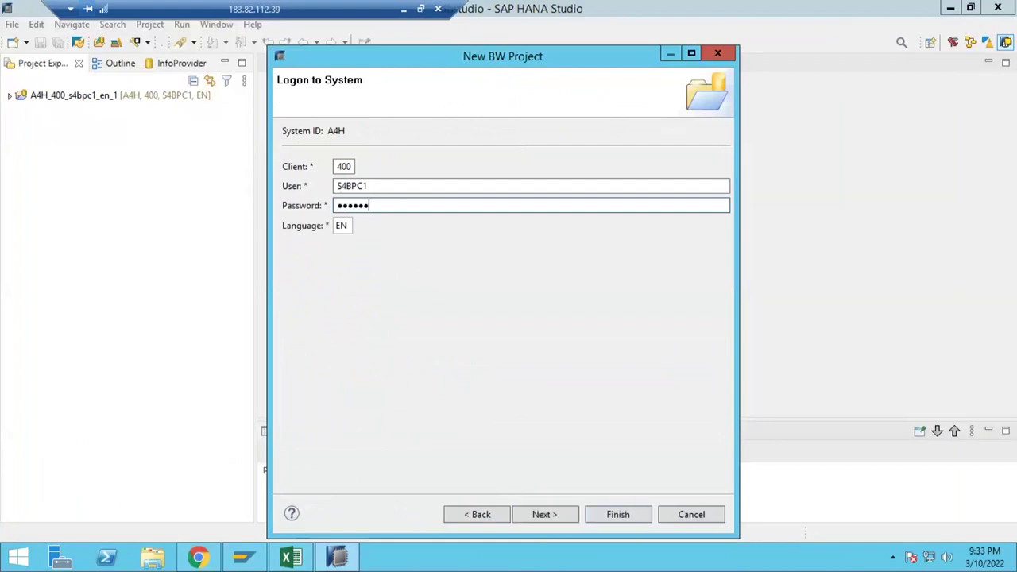
key("Return")
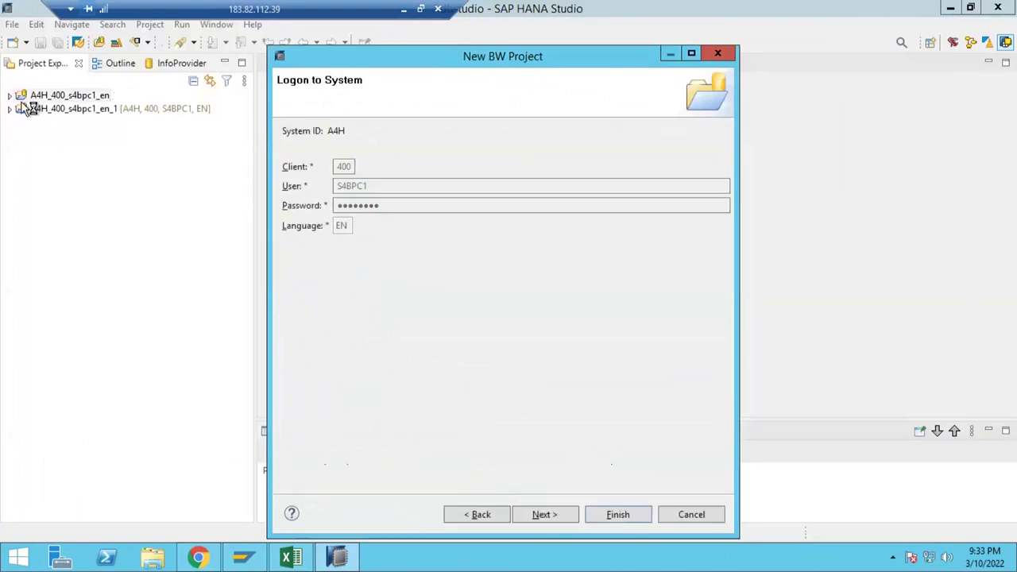
left_click(40, 112)
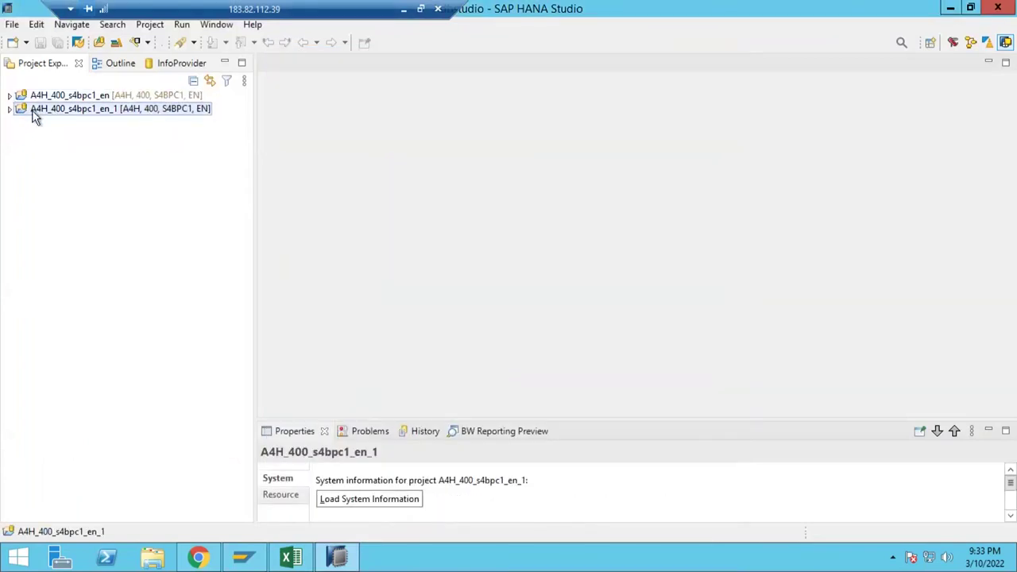
key("Right")
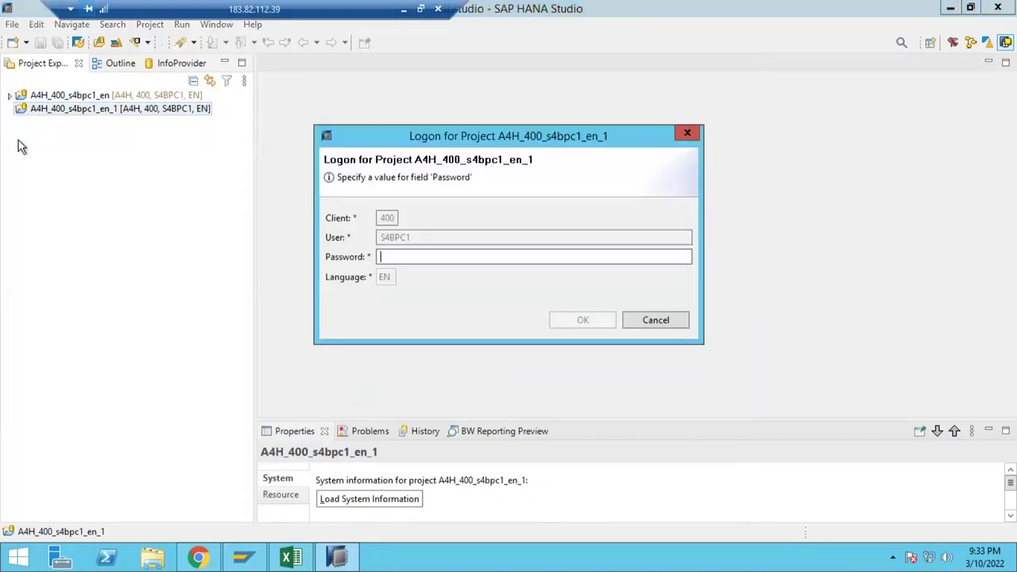
left_click(638, 322)
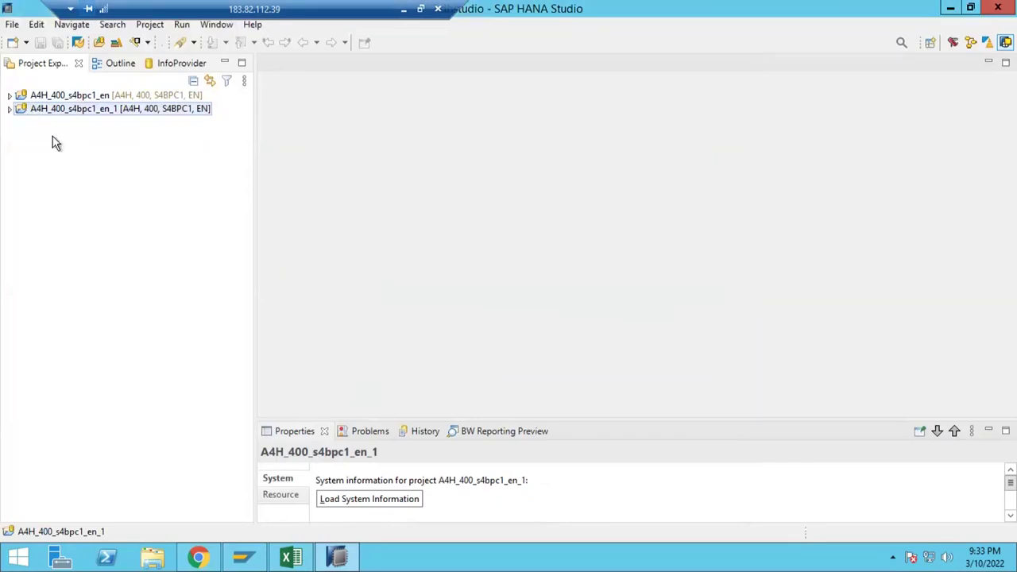
Expand the A4H_400_s4bpc1_en project and its BW Repository, and select the Unassigned Nodes InfoArea.
left_click(48, 95)
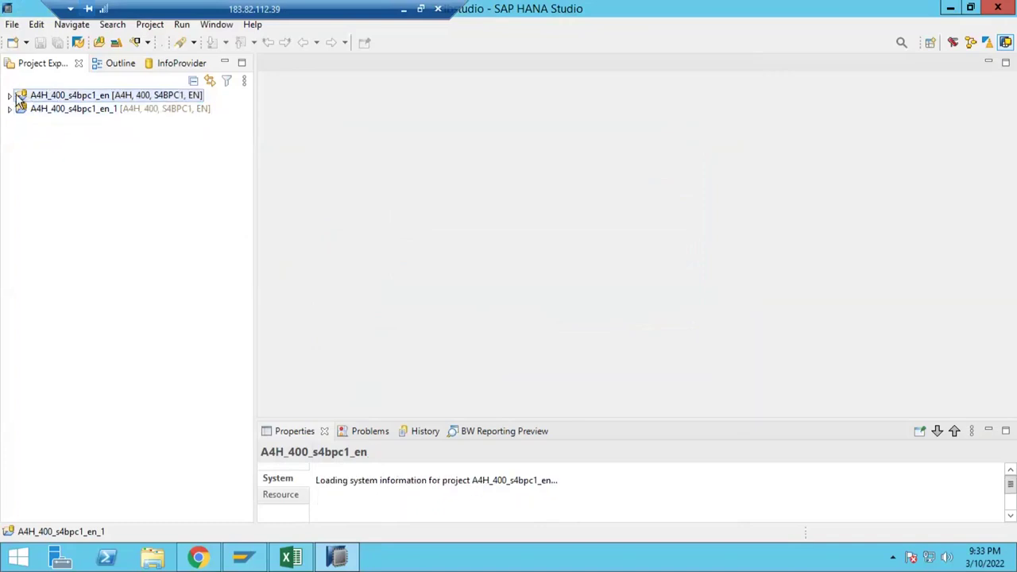
left_click(11, 95)
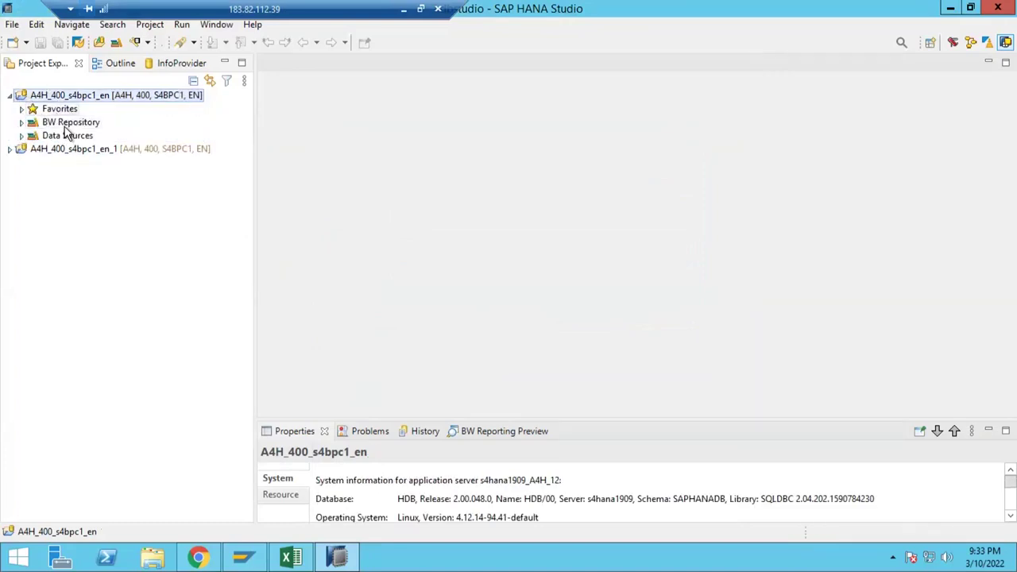
left_click(46, 136)
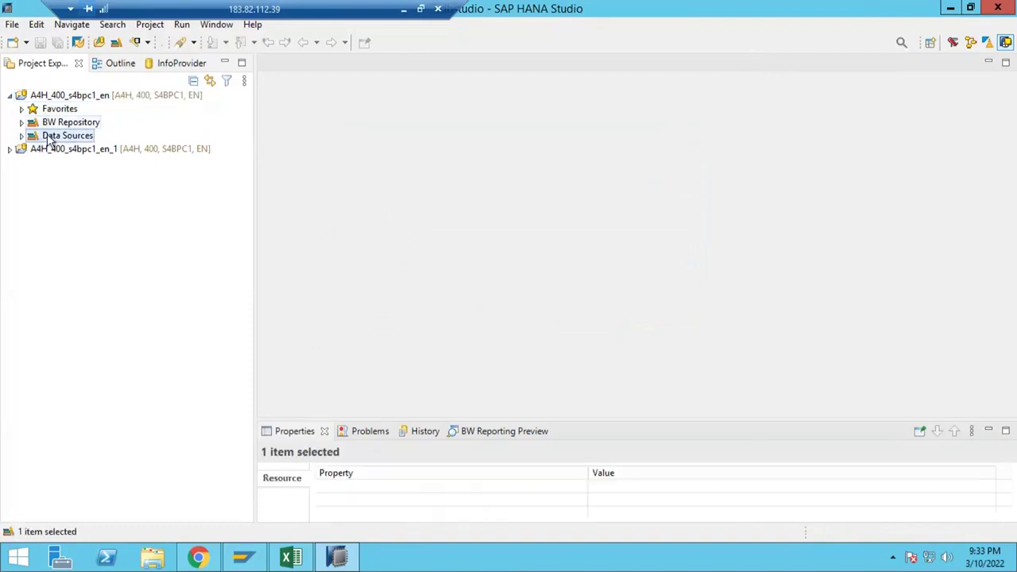
left_click(64, 96)
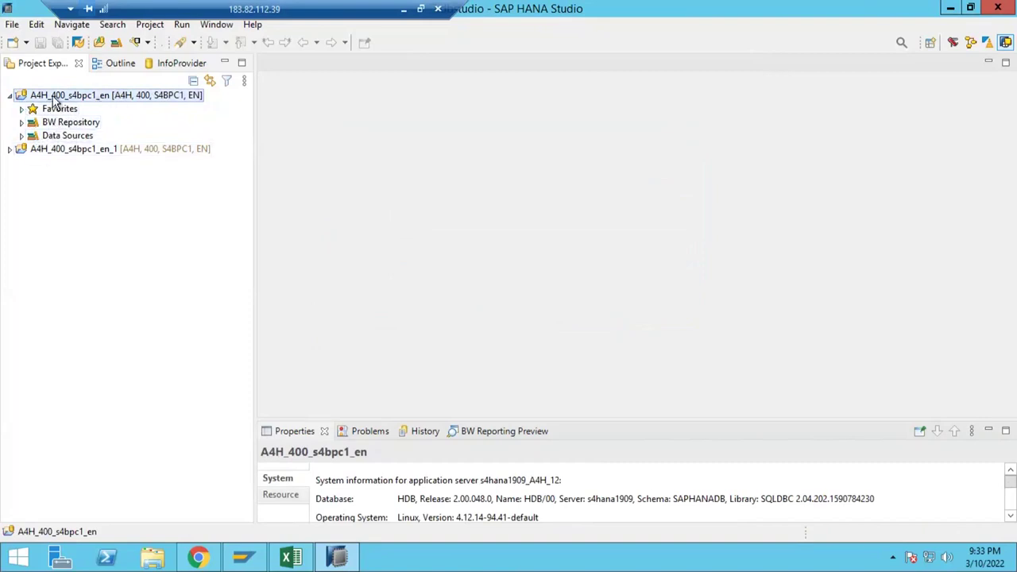
left_click(21, 123)
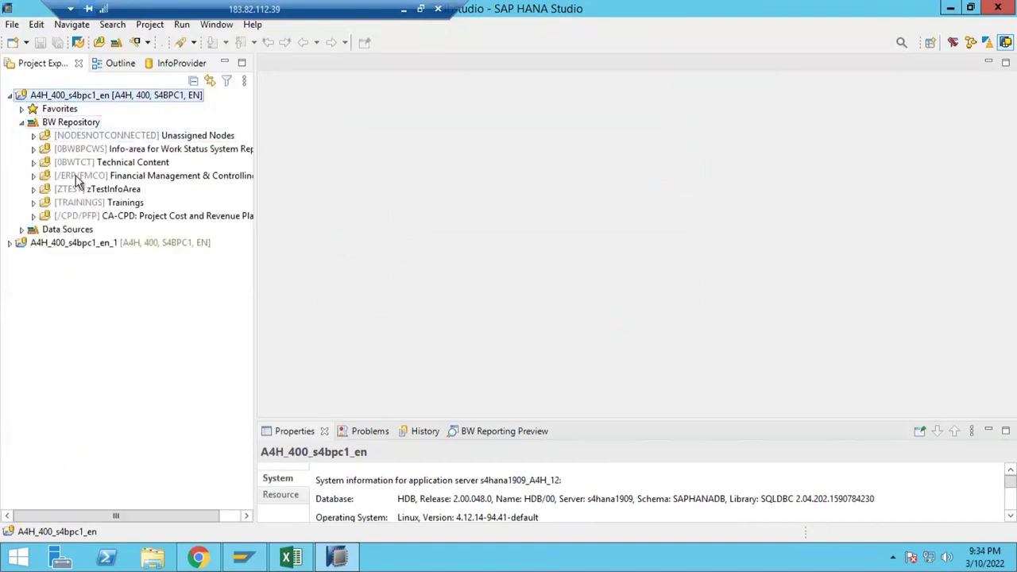
left_click(50, 138)
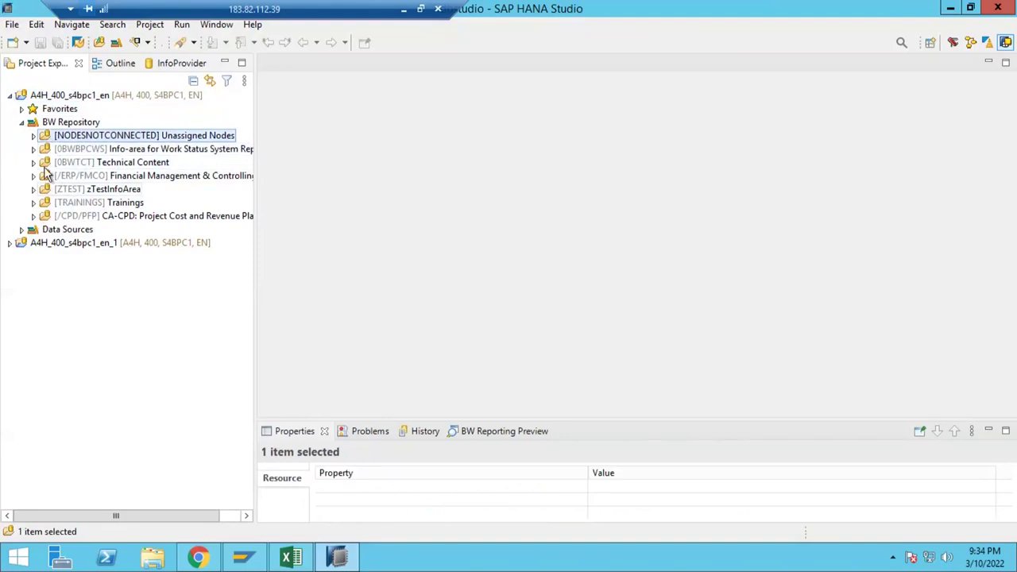
Switch to SAP GUI and log on to client 400 with the user name and account password.
left_click(241, 556)
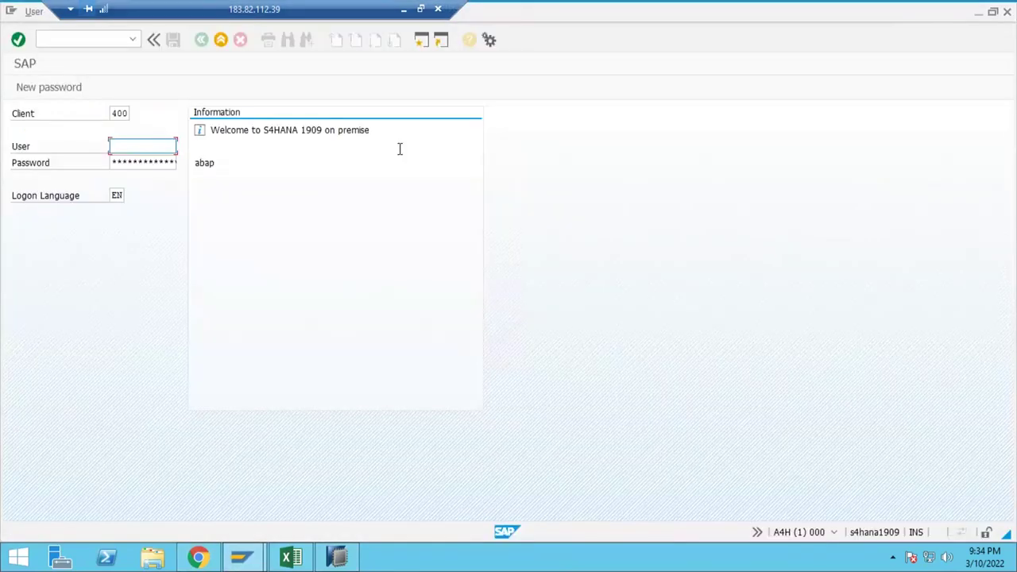
type("s")
key("Down")
key("Tab")
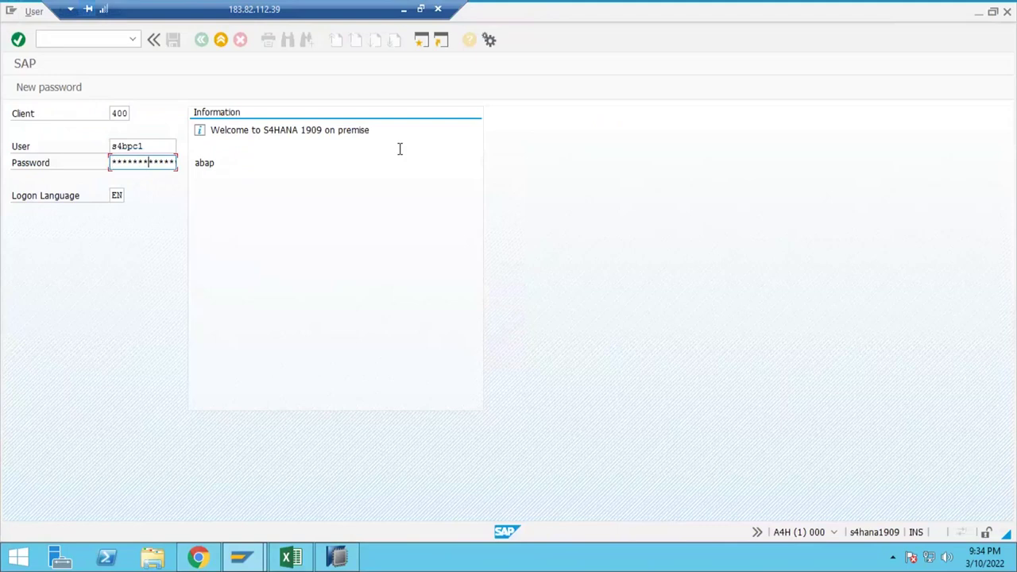
key("Return")
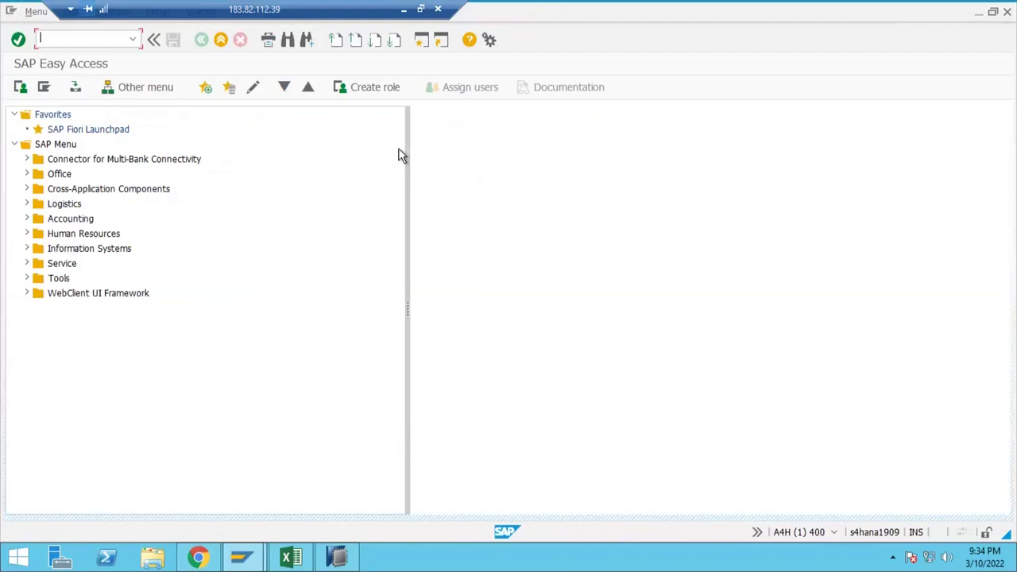
Run transaction rsa1 from a reduced SAP Easy Access window, dismiss the information message, and maximize the Data Warehousing Workbench.
double_click(722, 20)
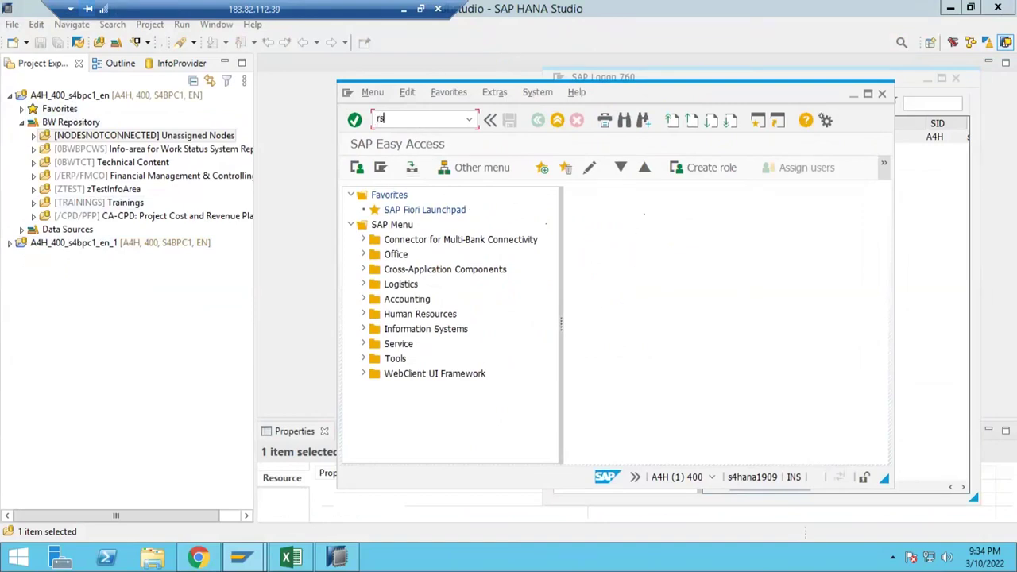
type("rsa1")
key("Return")
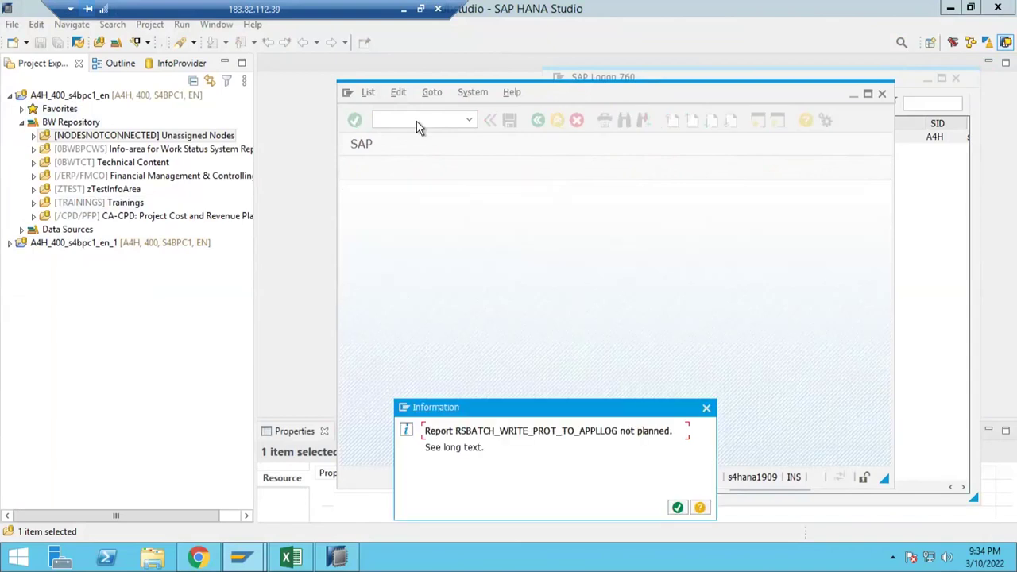
left_click(677, 508)
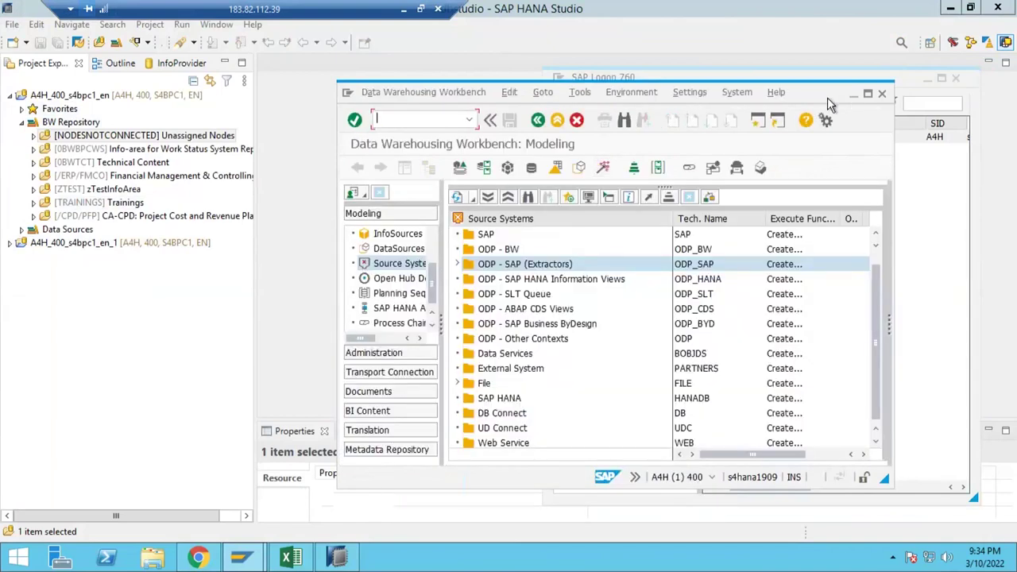
left_click(868, 96)
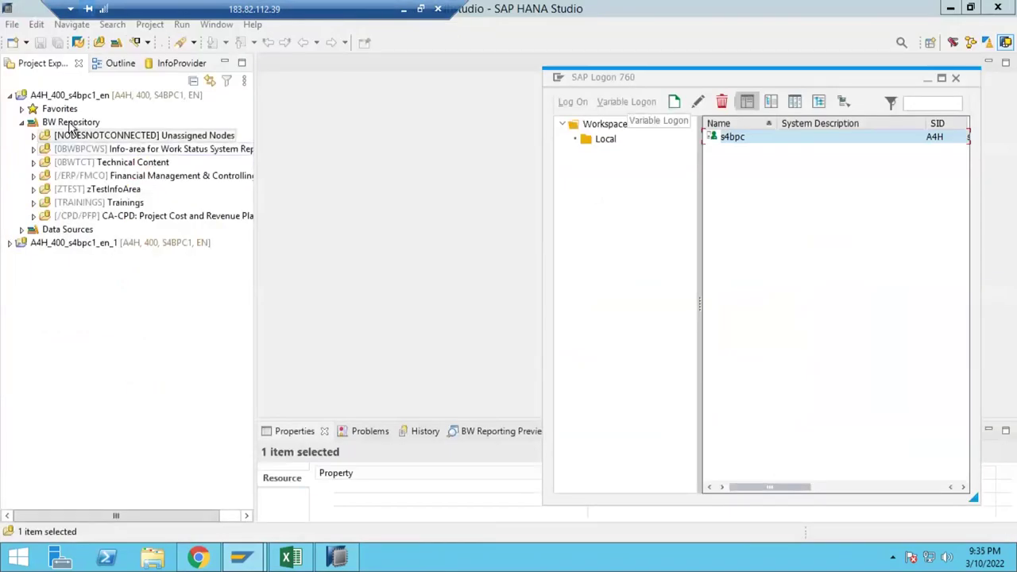
Return to SAP HANA Studio and look through the Financial Management & Controlling, zTestInfoArea and Trainings InfoAreas.
left_click(379, 191)
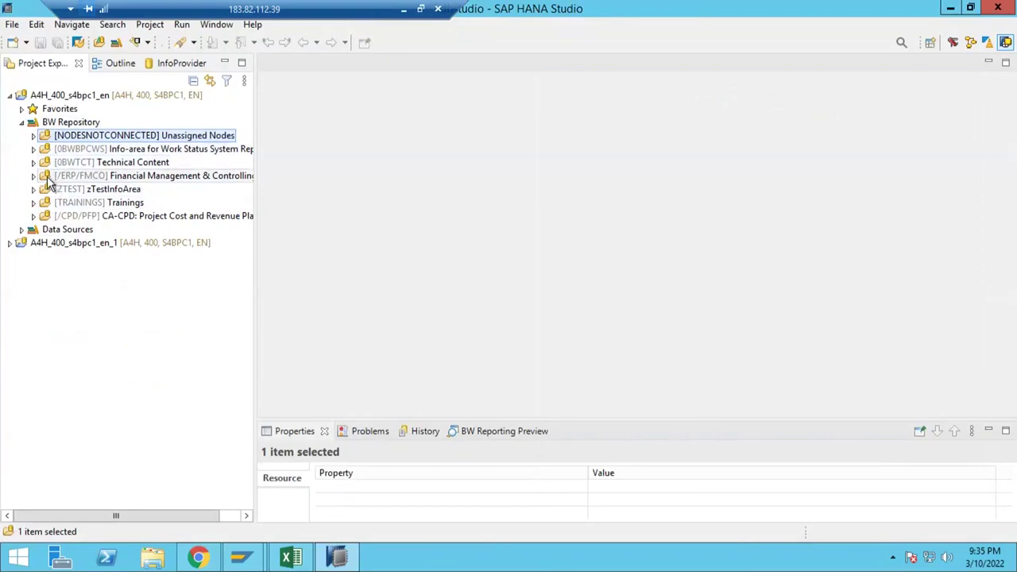
left_click(47, 176)
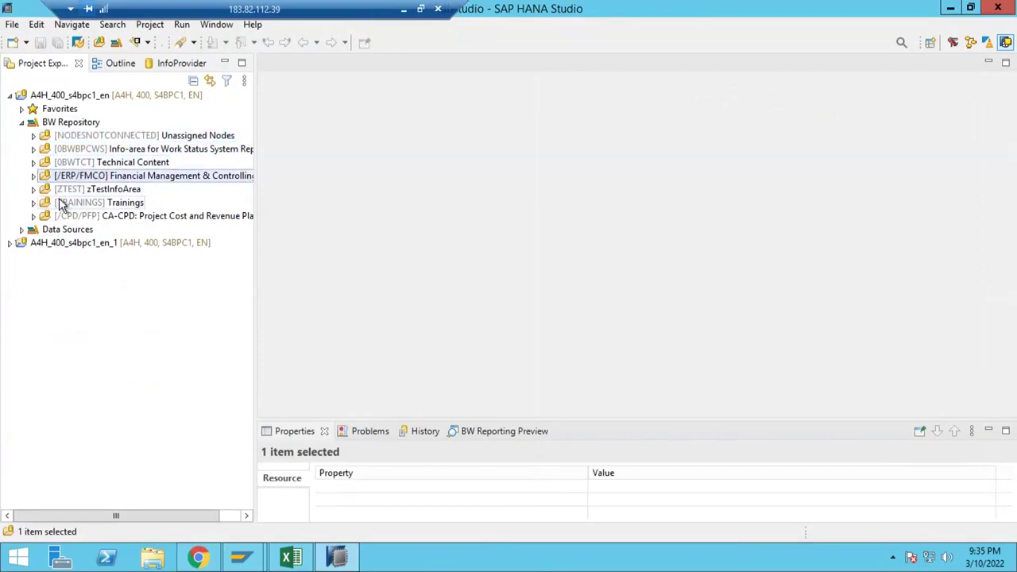
left_click(78, 191)
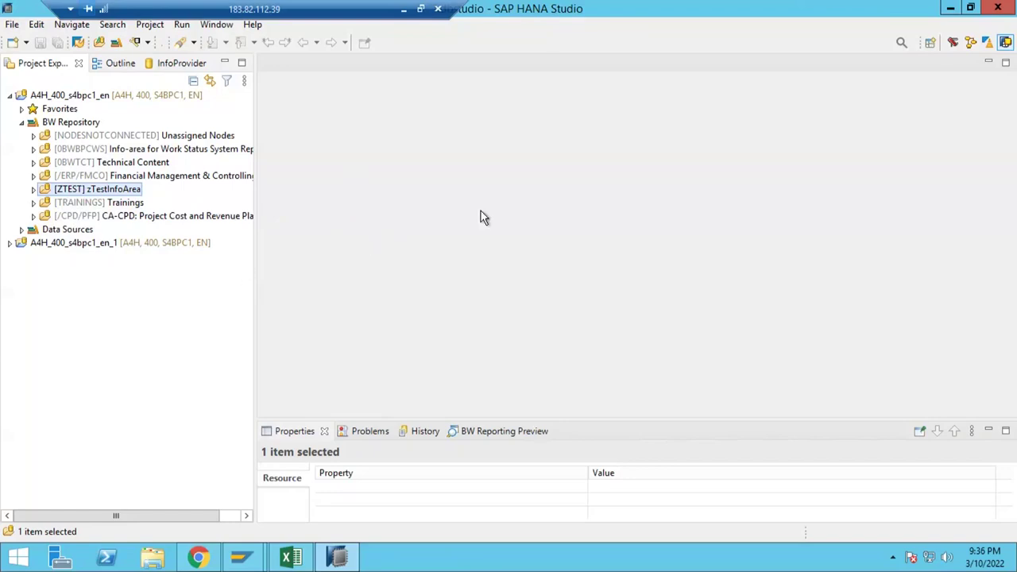
left_click(34, 202)
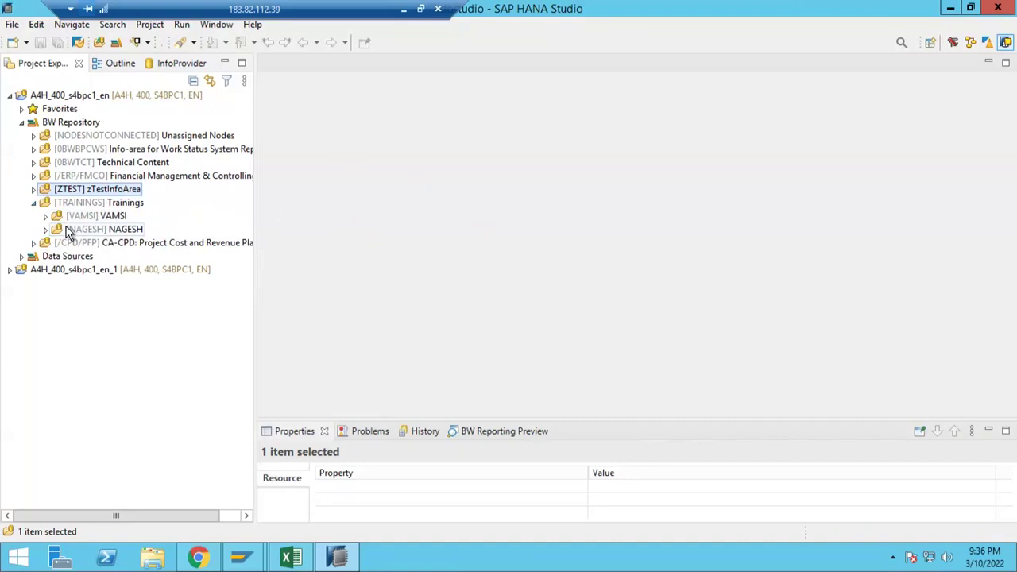
left_click(34, 203)
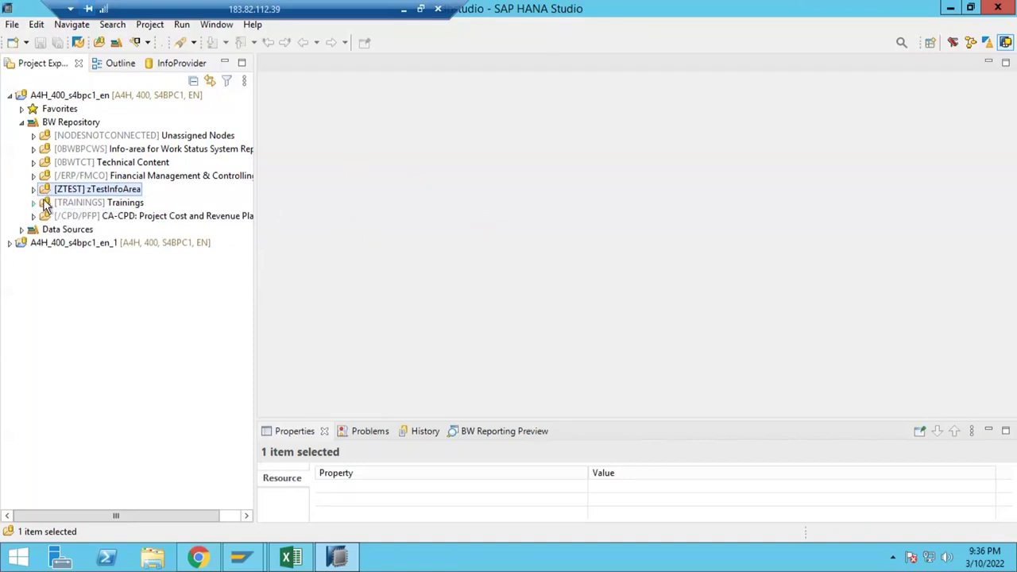
Examine the InfoAreas under Work Status System Report and Technical Content, including Integrated Planning, and collapse Technical Content again.
left_click(33, 149)
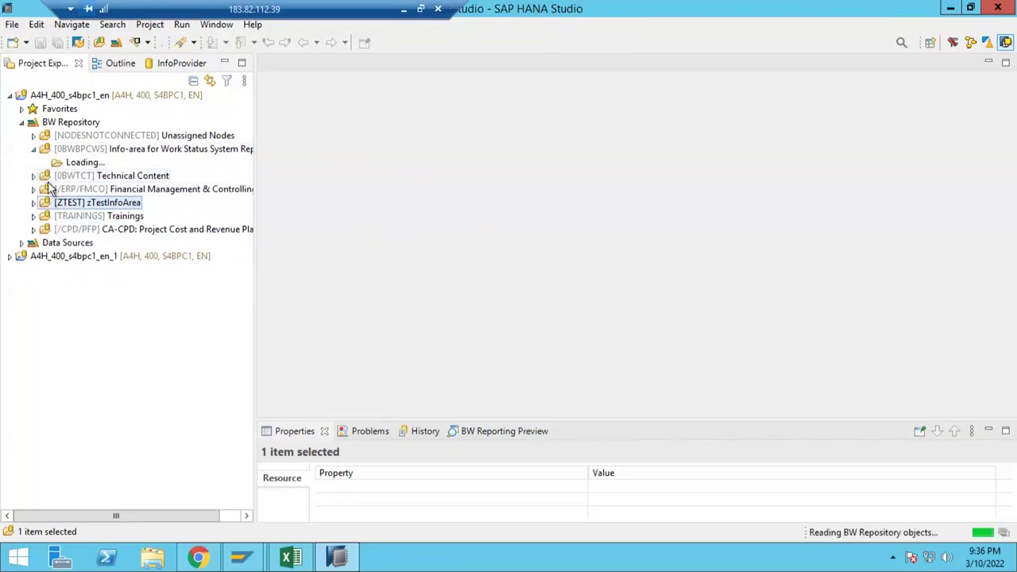
left_click(34, 162)
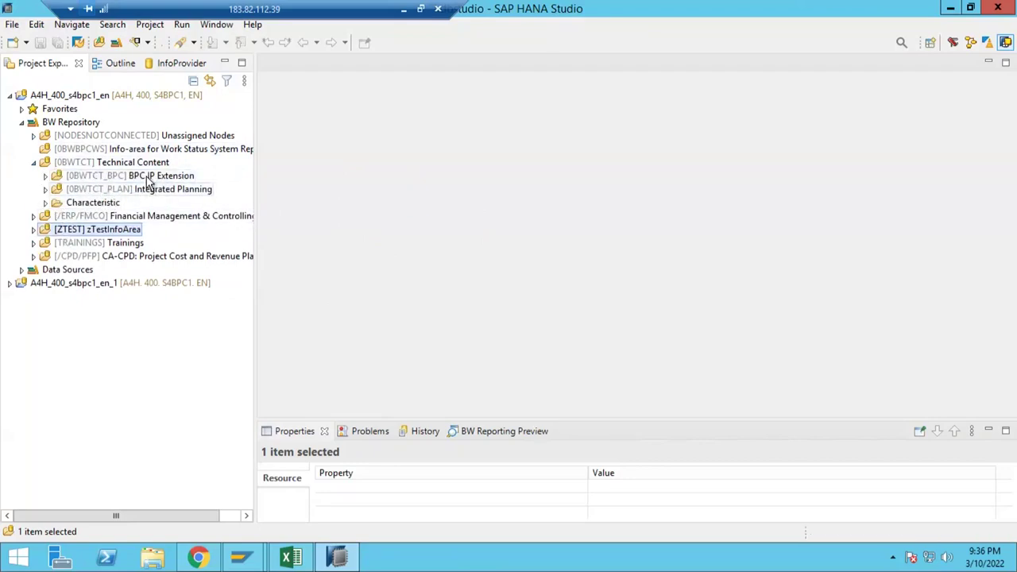
left_click(45, 189)
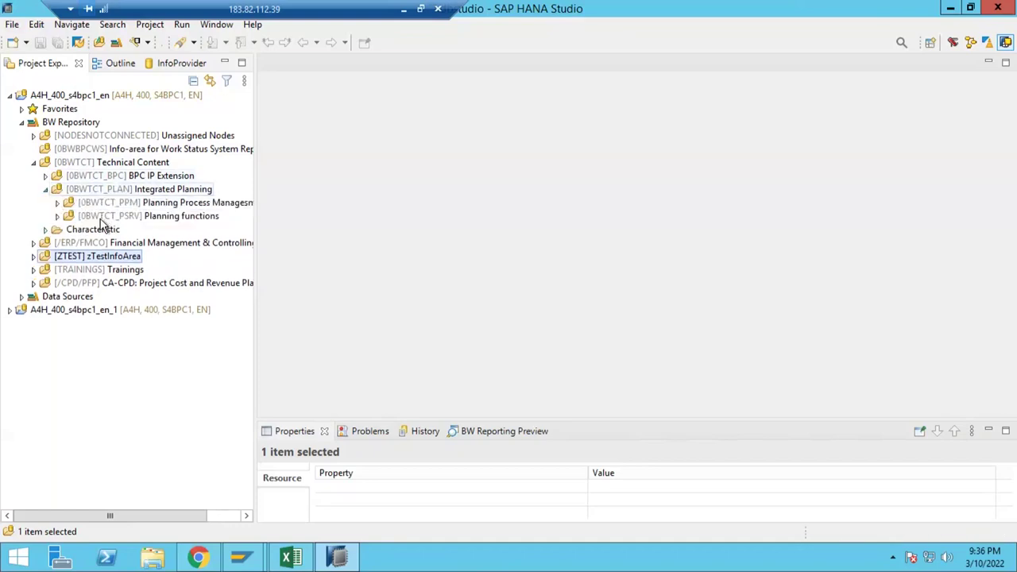
left_click(168, 191)
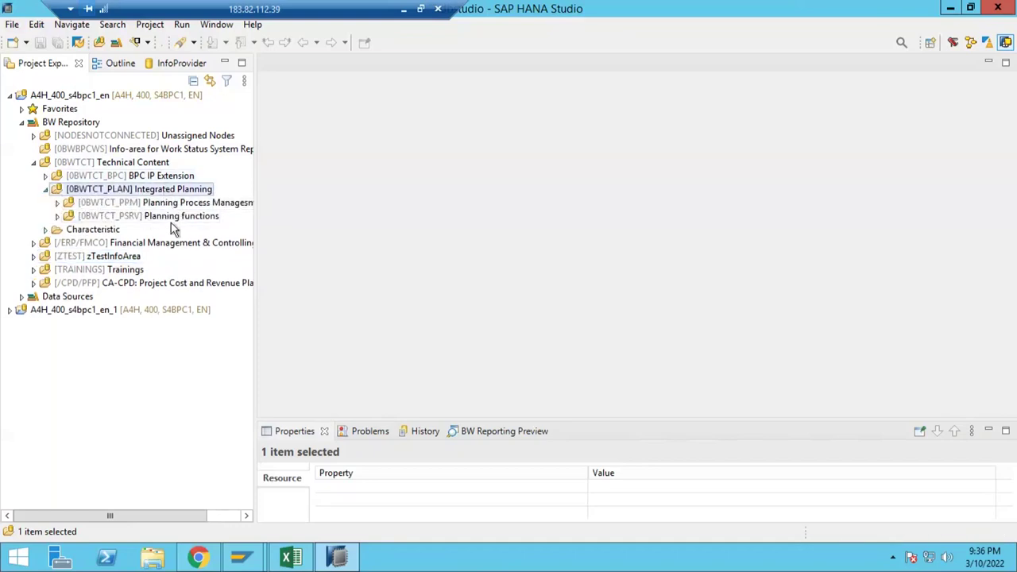
left_click(178, 205)
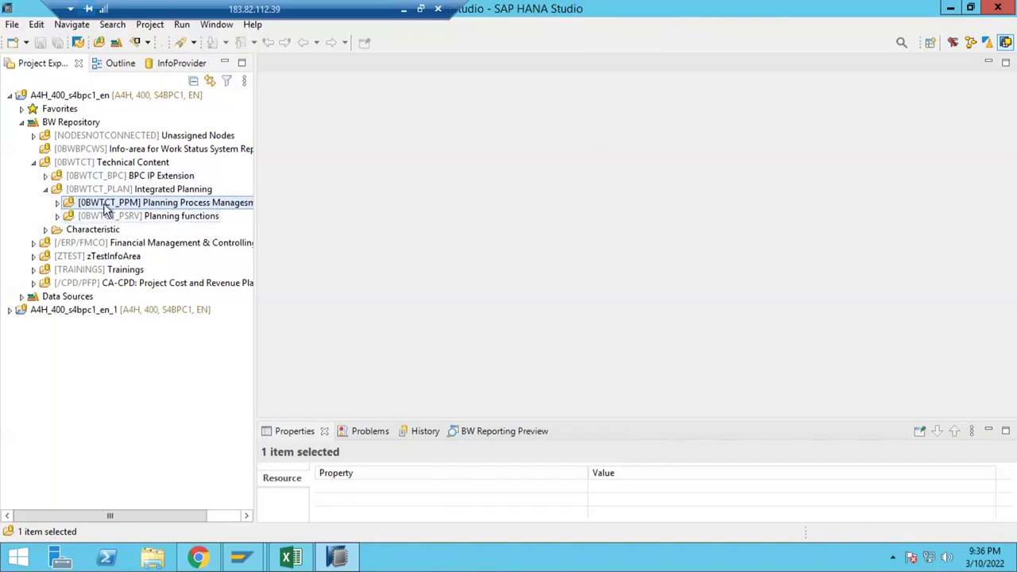
left_click(76, 215)
left_click(46, 190)
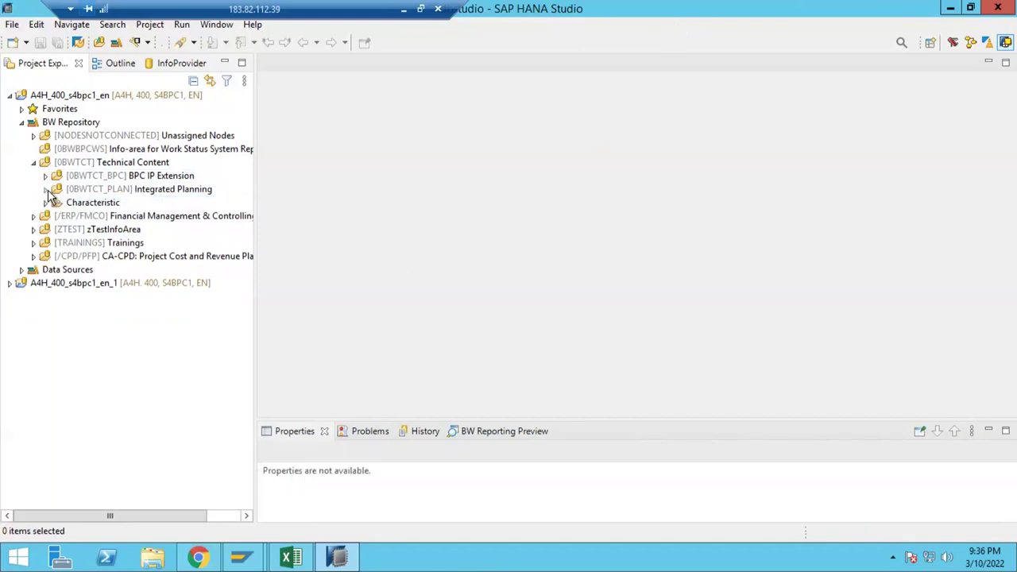
left_click(34, 163)
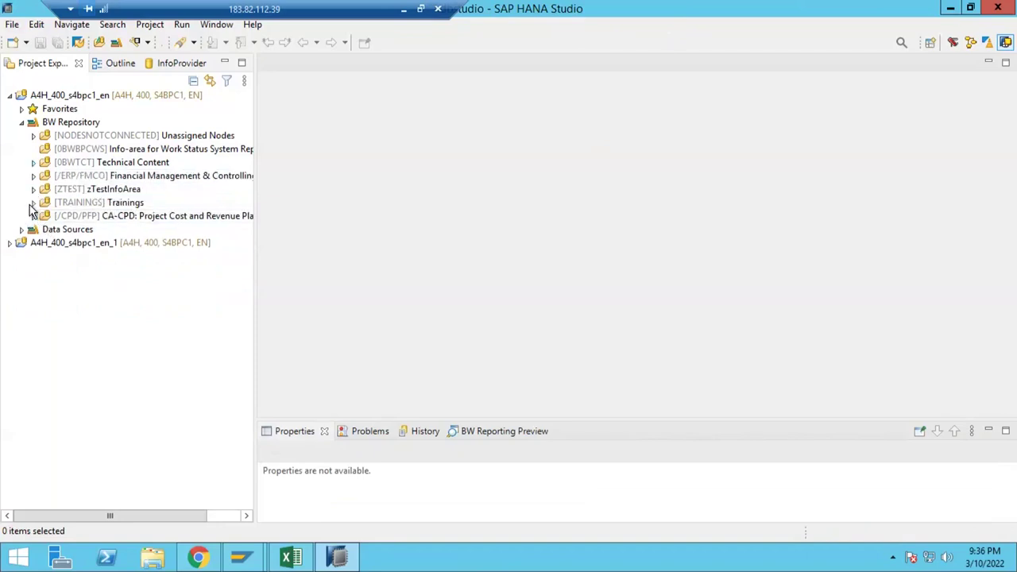
Start a new InfoArea under the Trainings InfoArea and name it SR_TRAINING.
left_click(33, 204)
left_click(91, 205)
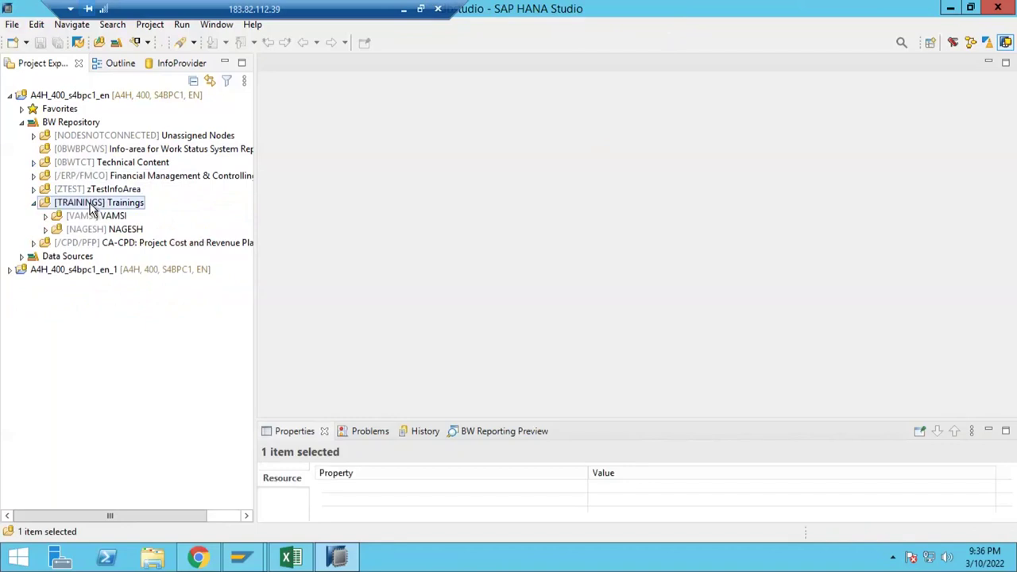
right_click(91, 208)
mouse_move(125, 213)
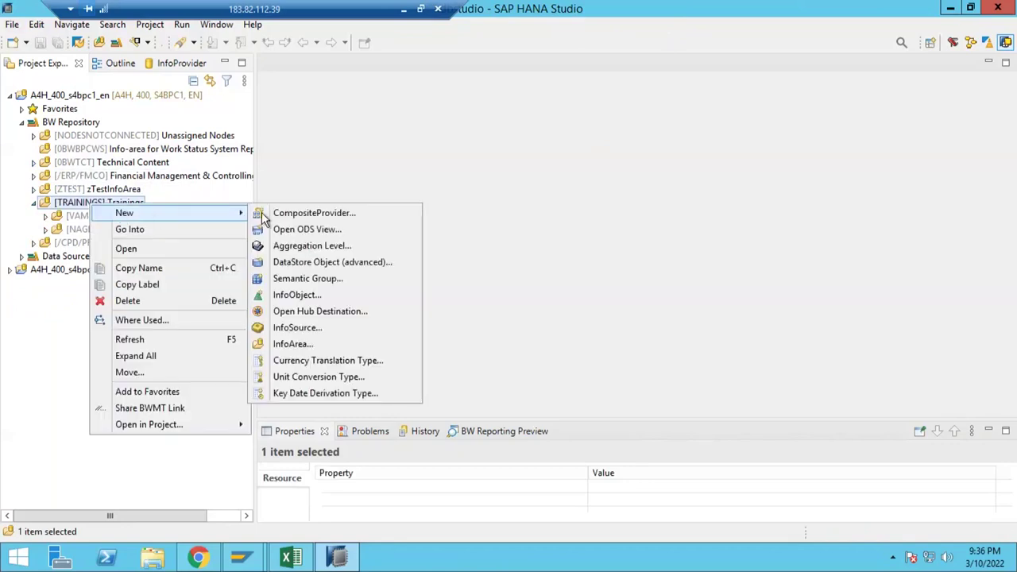
left_click(292, 343)
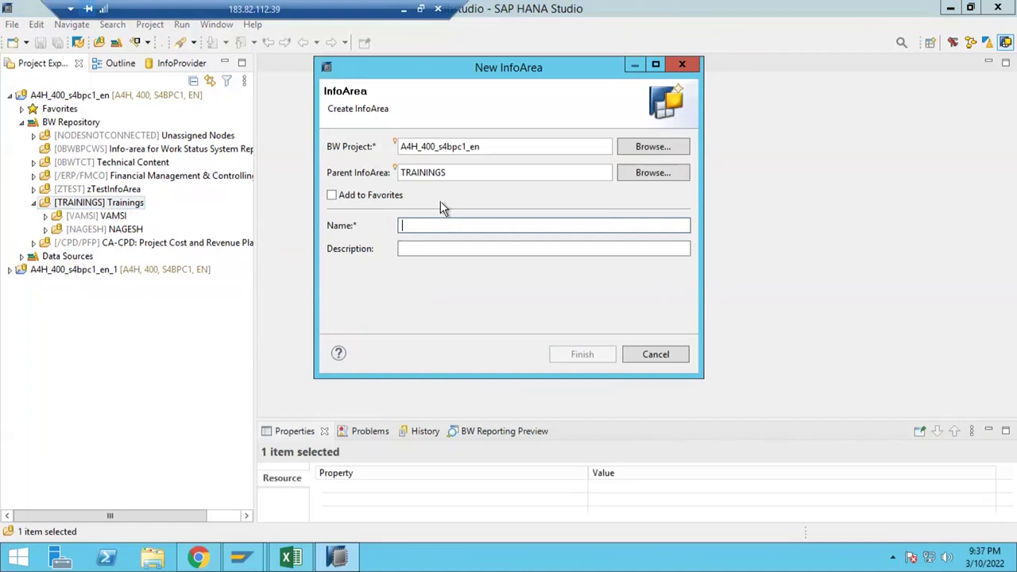
type("SR")
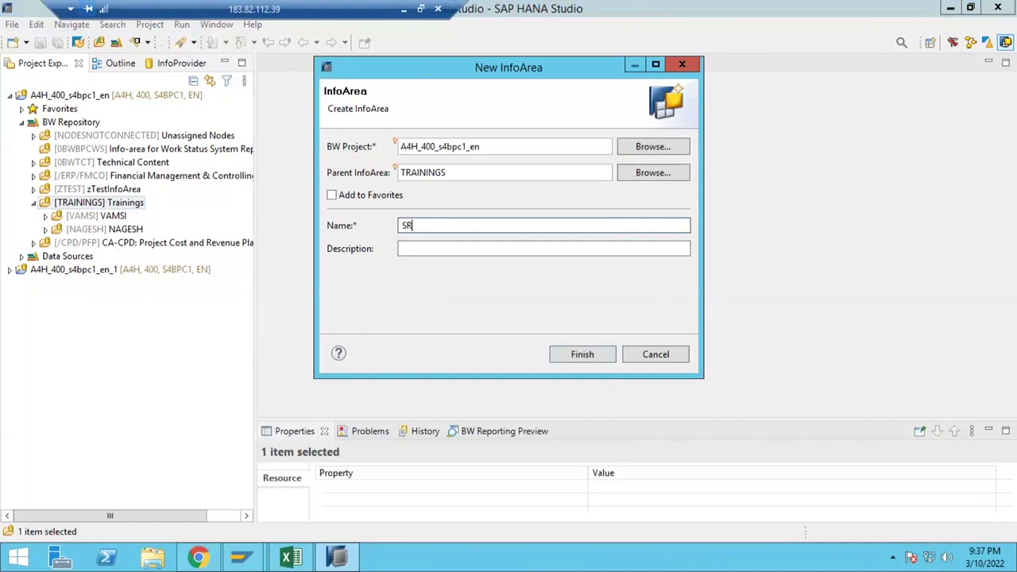
key("BackSpace")
key("BackSpace")
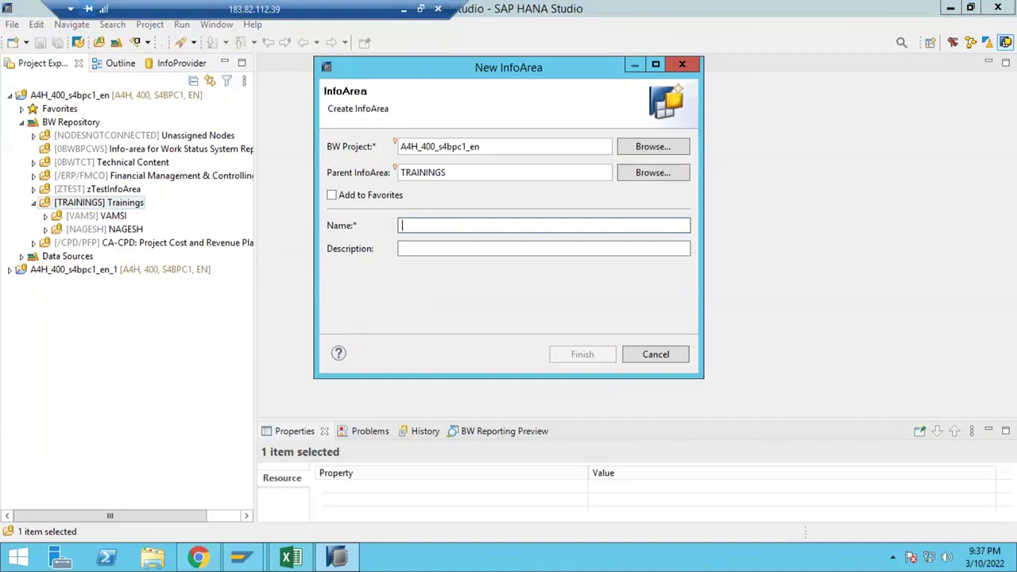
type("SR")
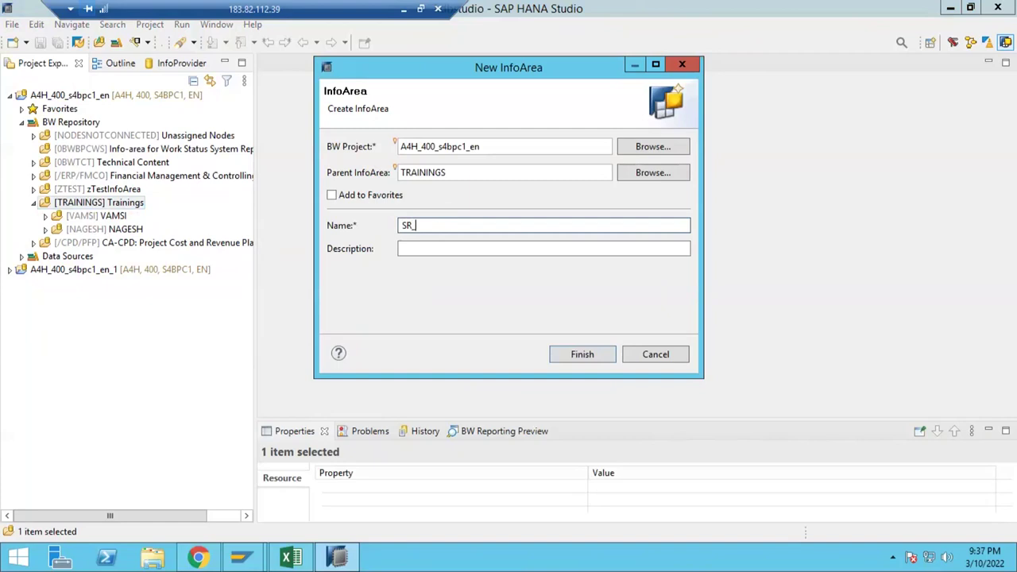
type("_TRAINING")
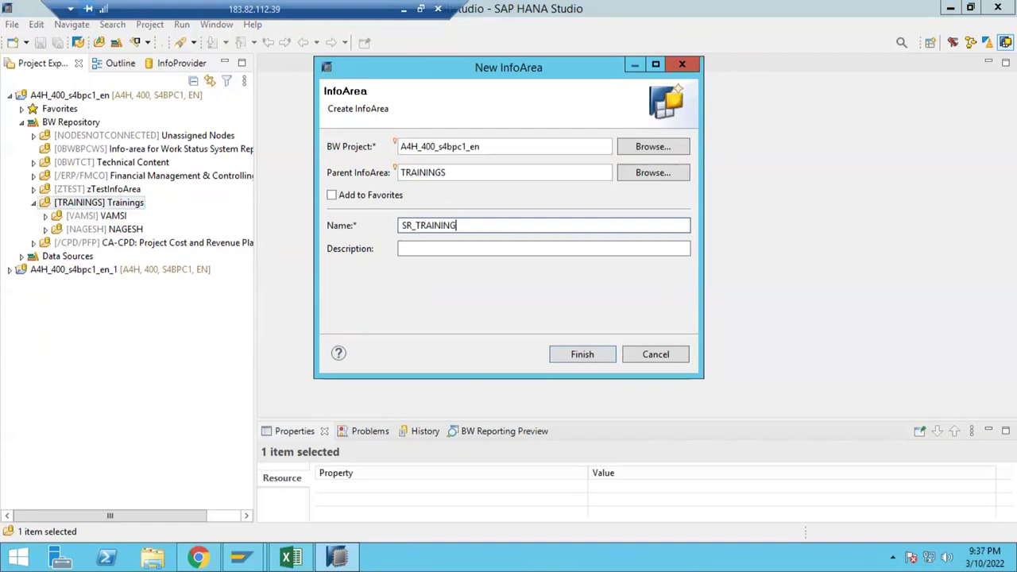
Describe the new InfoArea as Training Objects and finish creating it.
left_click(545, 249)
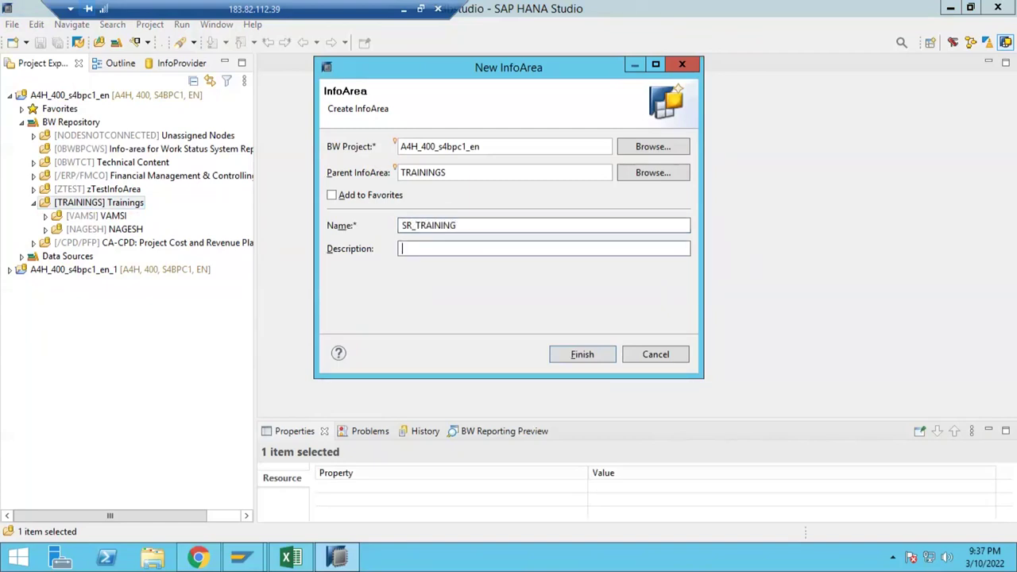
type("Training Objects")
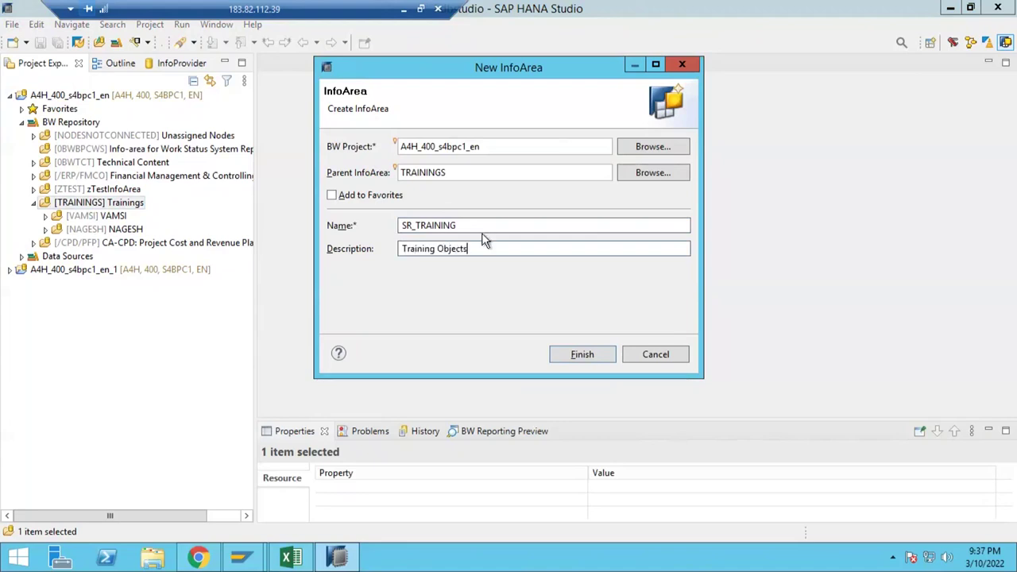
left_click(577, 362)
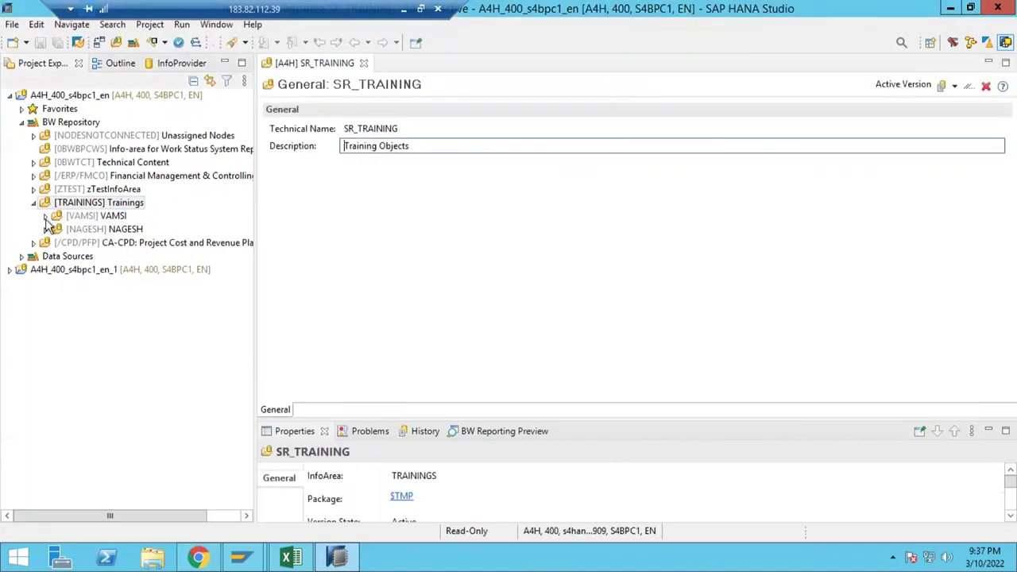
Switch to the Book1 workbook in Excel, add a worksheet between Sheet4 and Sheet5, and rename it Objects.
left_click(291, 557)
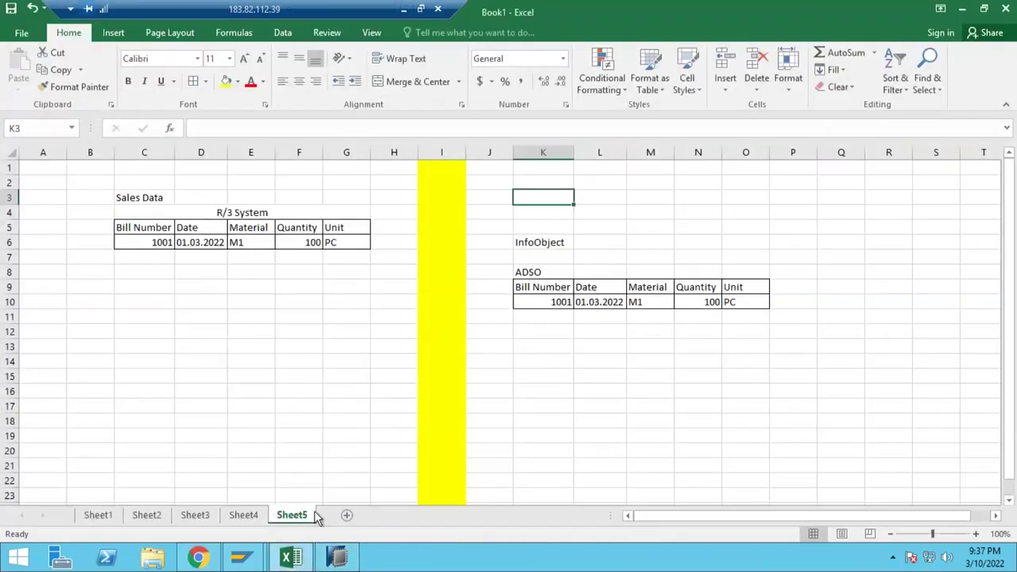
left_click(247, 517)
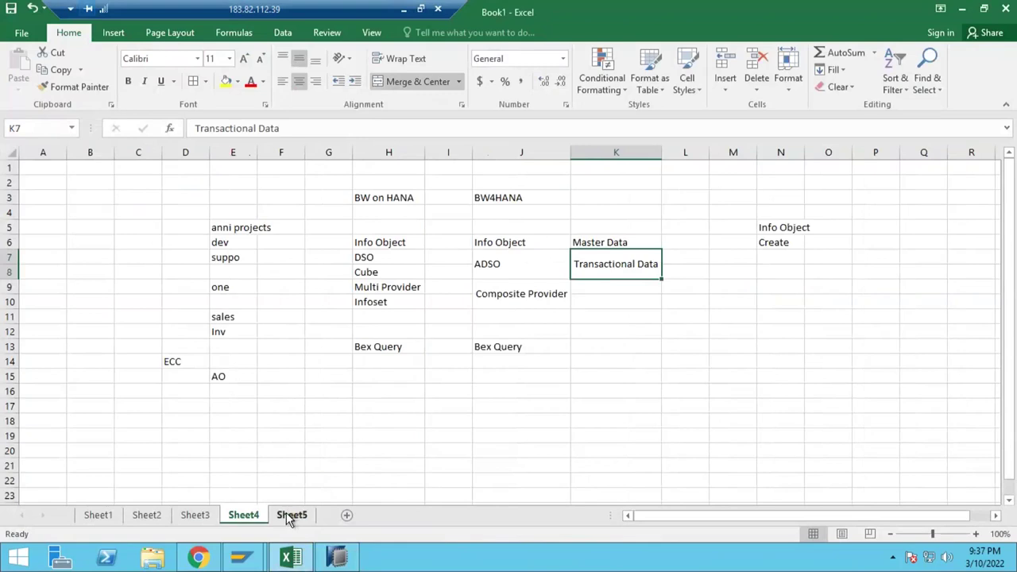
left_click(288, 517)
left_click(344, 515)
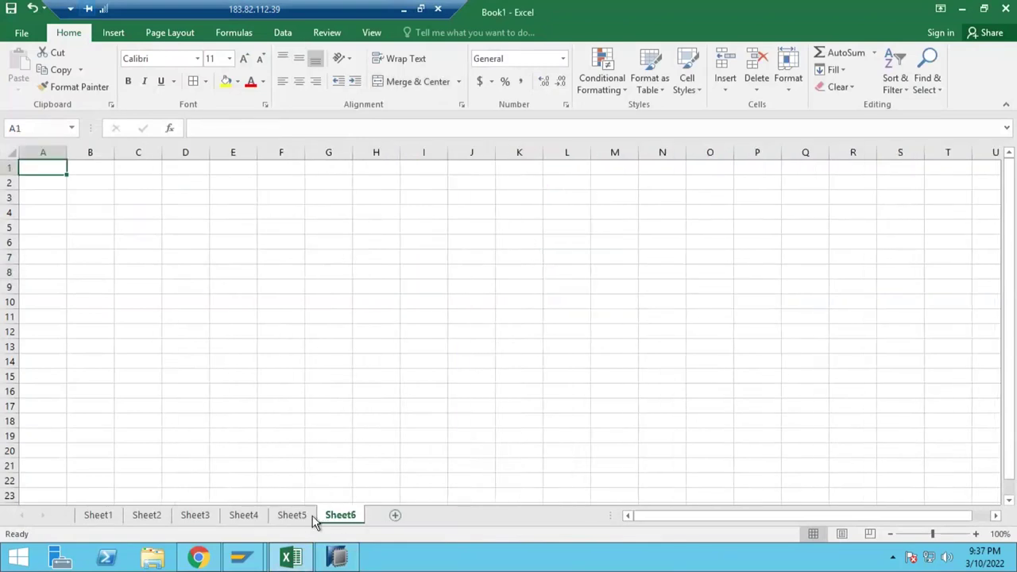
left_click_drag(340, 515, 291, 513)
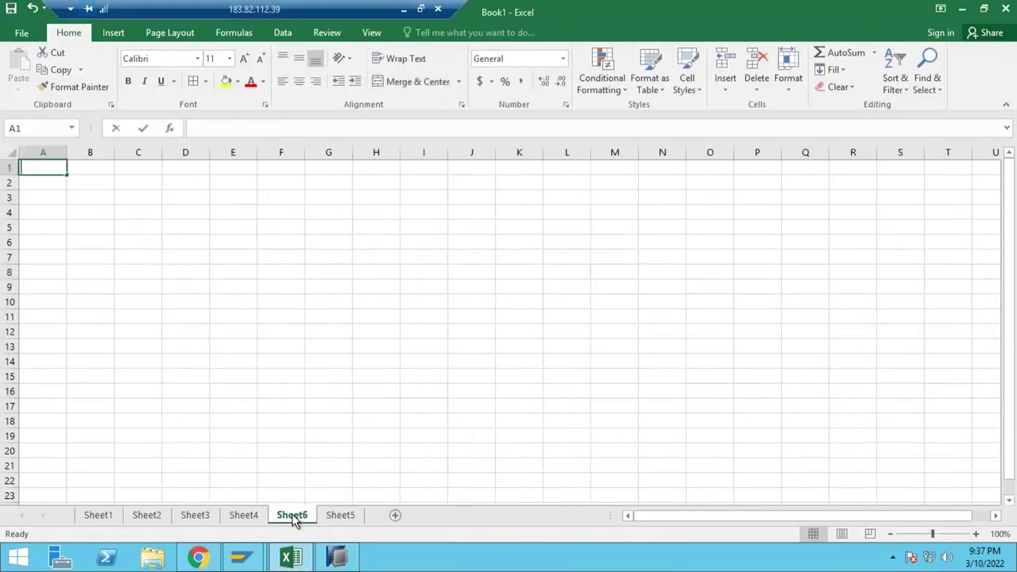
type("Ob")
type("Objects")
key("Return")
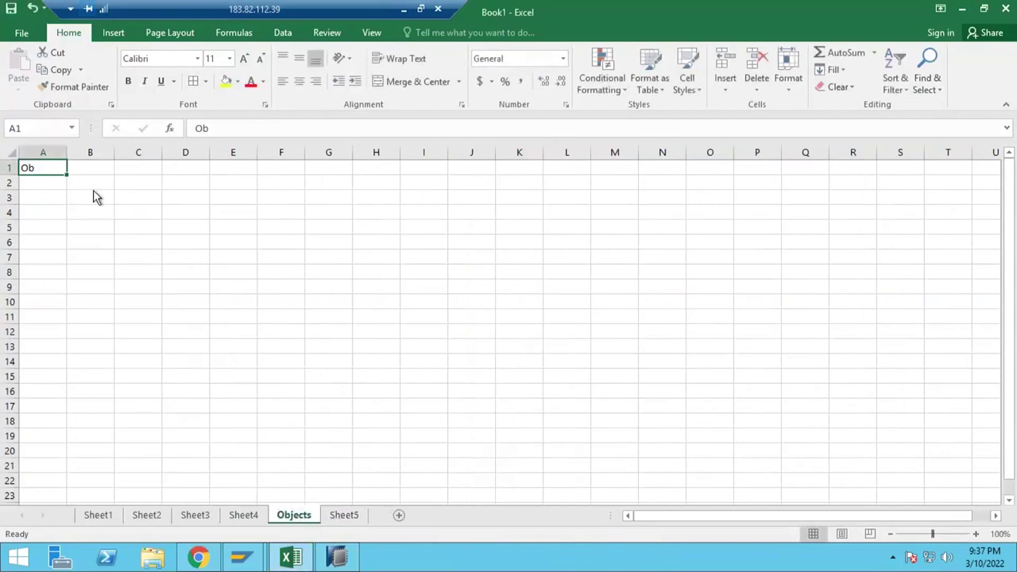
Replace the text in cell A1 of the Objects sheet with InfoArea.
key("BackSpace")
type("Tes")
key("BackSpace")
key("BackSpace")
type("InfoArea")
key("ctrl+Return")
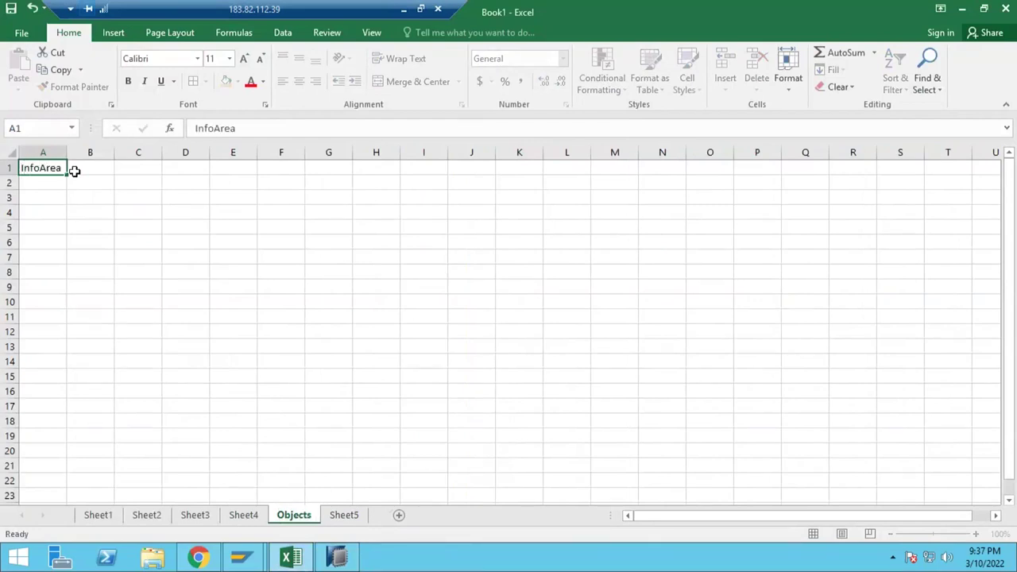
key("Return")
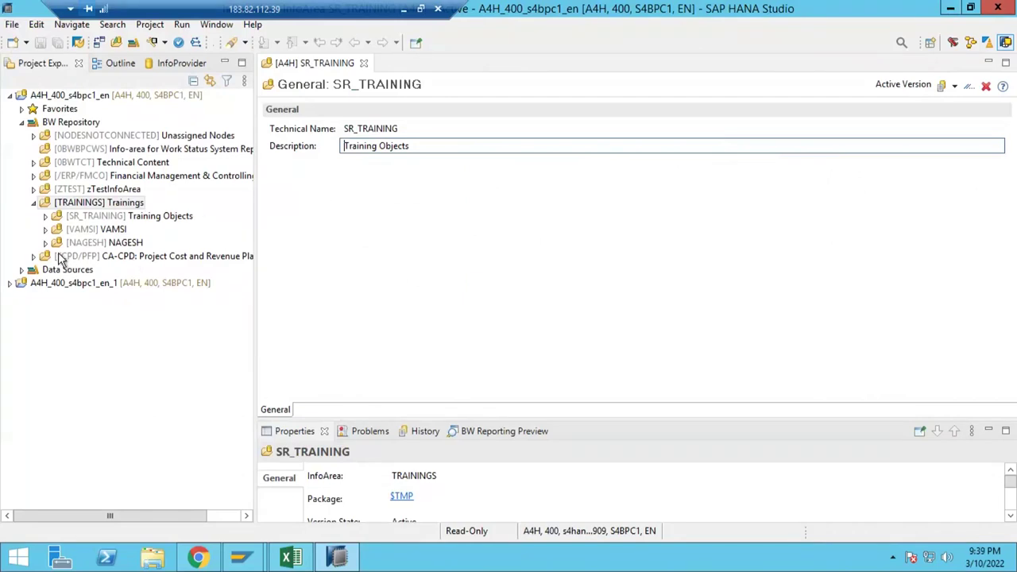
Return to SAP HANA Studio and look through the Trainings InfoArea and the Training Objects InfoArea beneath it.
left_click(35, 204)
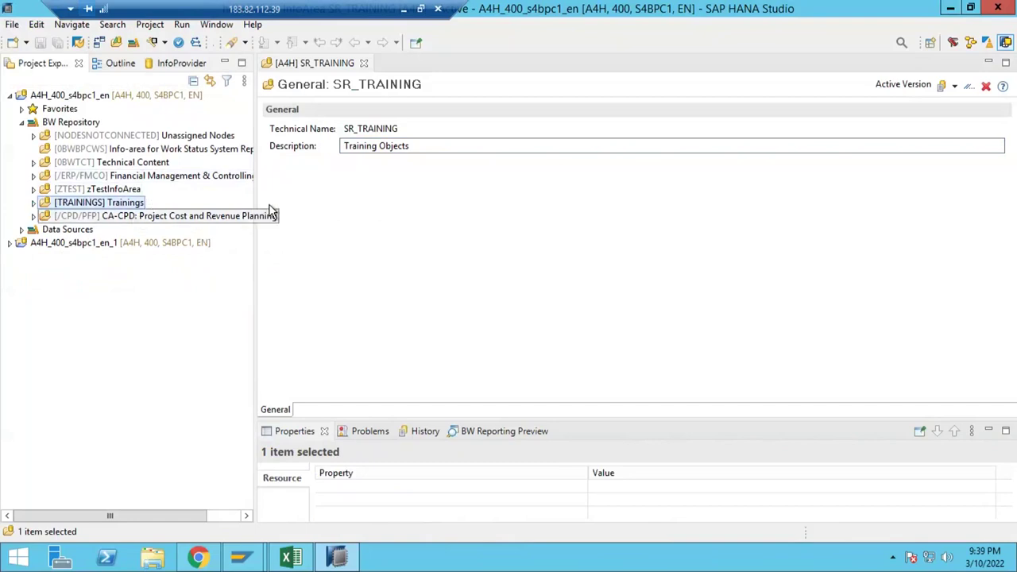
left_click(33, 204)
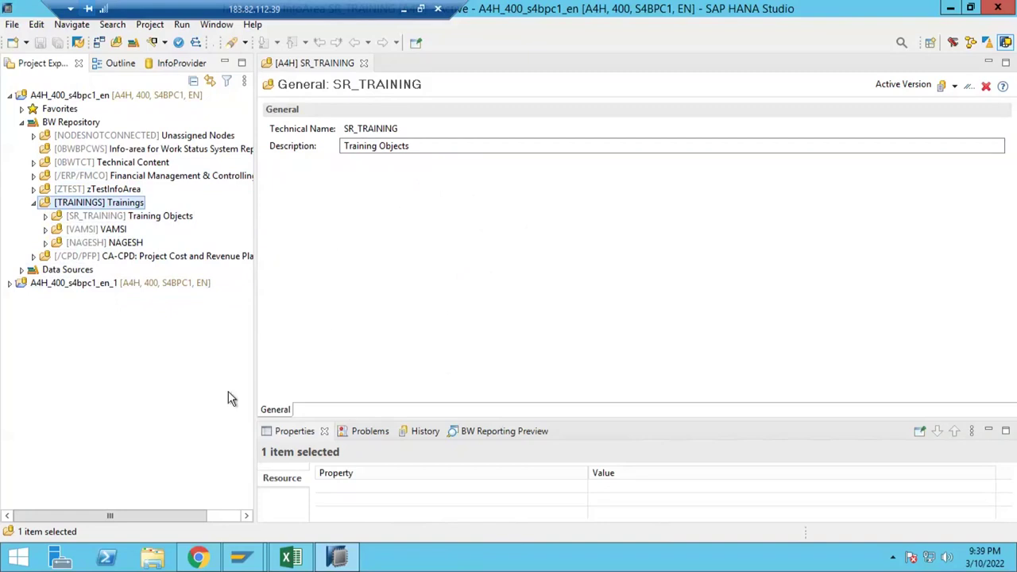
left_click(46, 217)
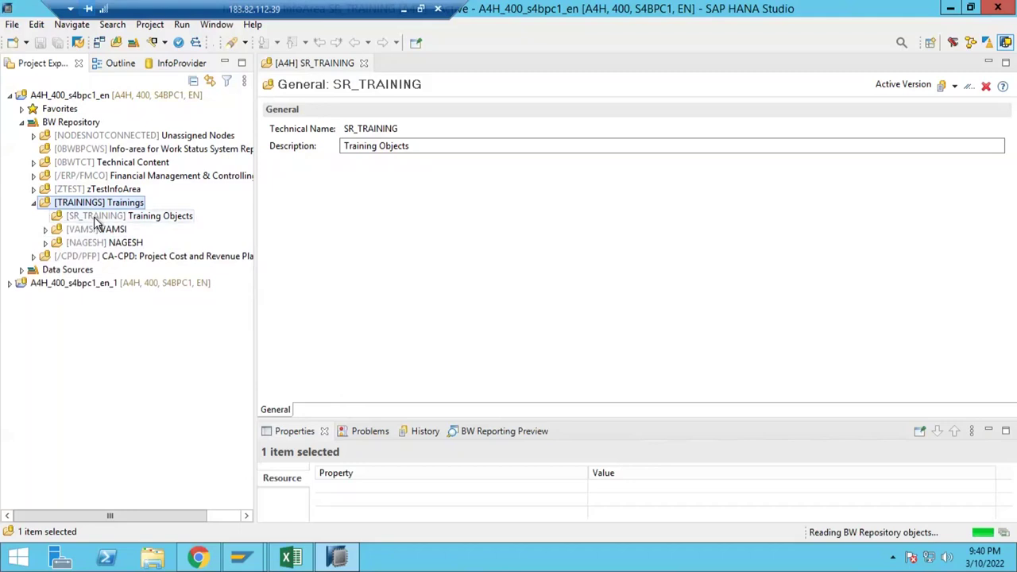
Start a new InfoObject in the SR_TRAINING InfoArea and go over its name and description fields.
left_click(95, 218)
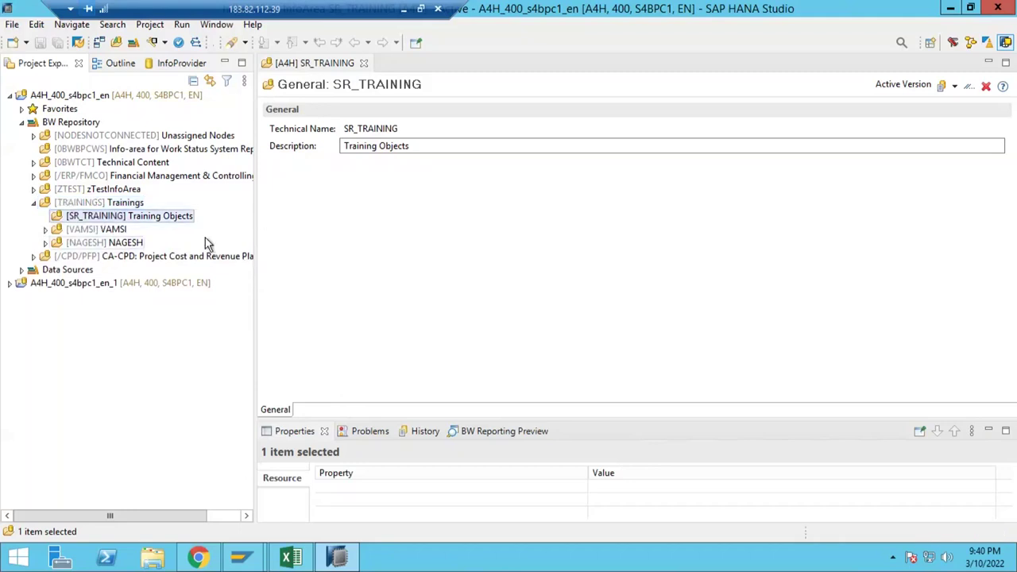
right_click(103, 224)
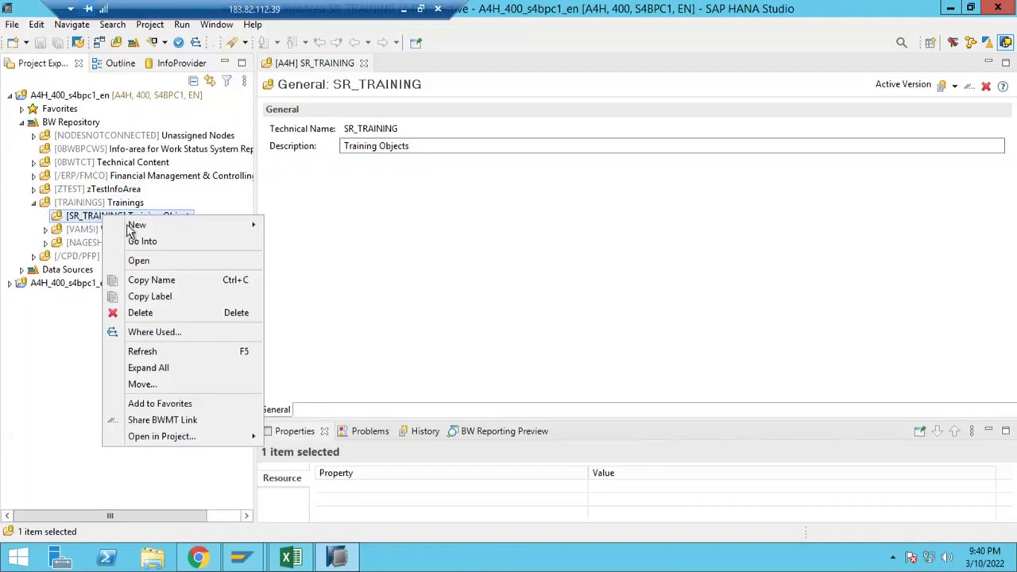
mouse_move(142, 229)
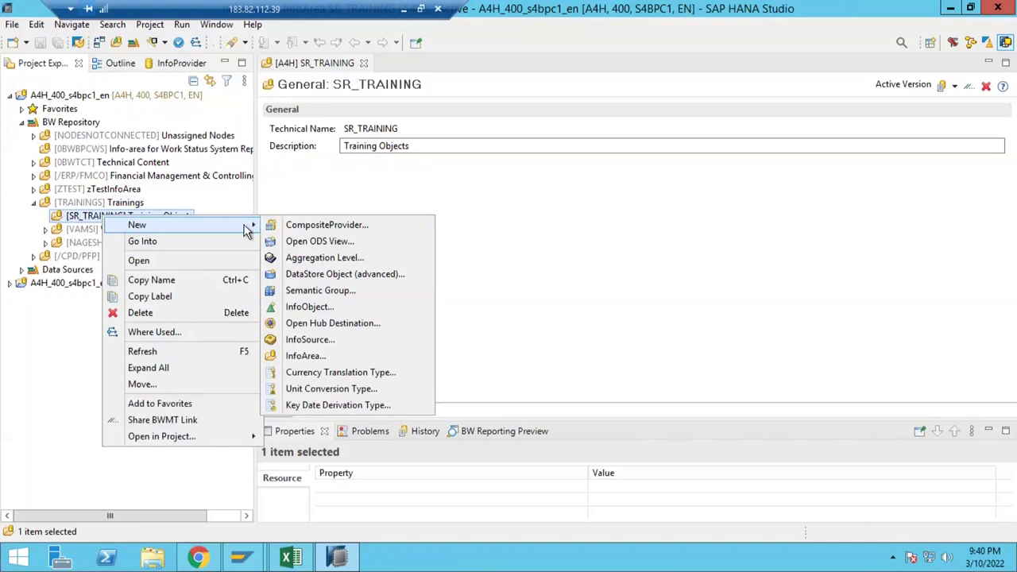
left_click(310, 306)
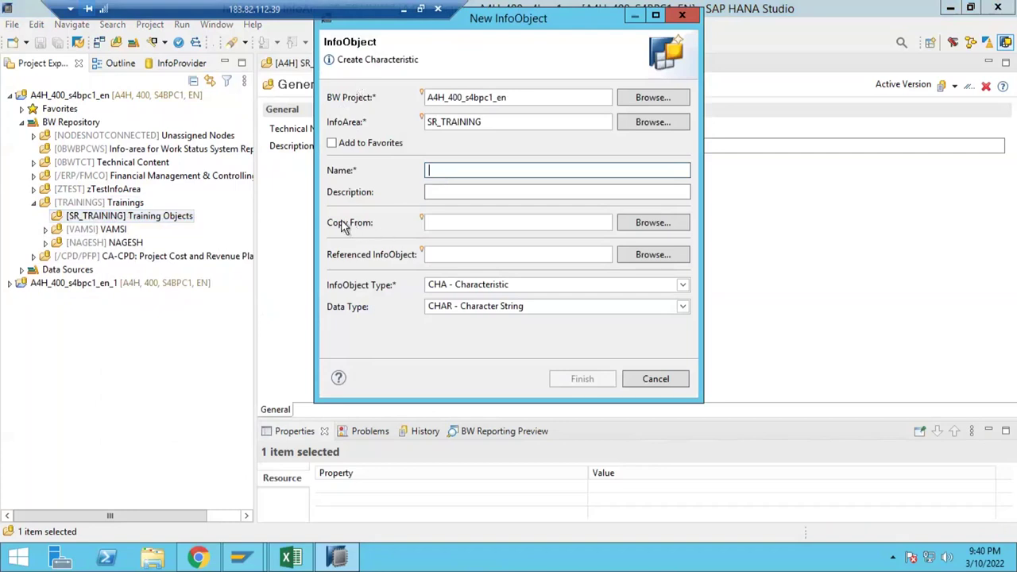
left_click_drag(485, 26, 490, 73)
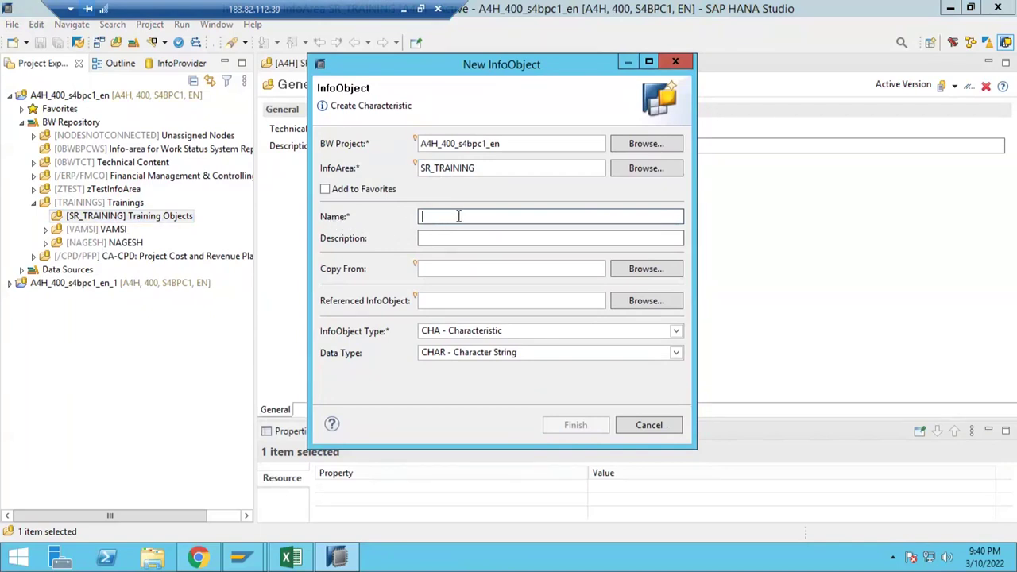
left_click(448, 238)
left_click(431, 217)
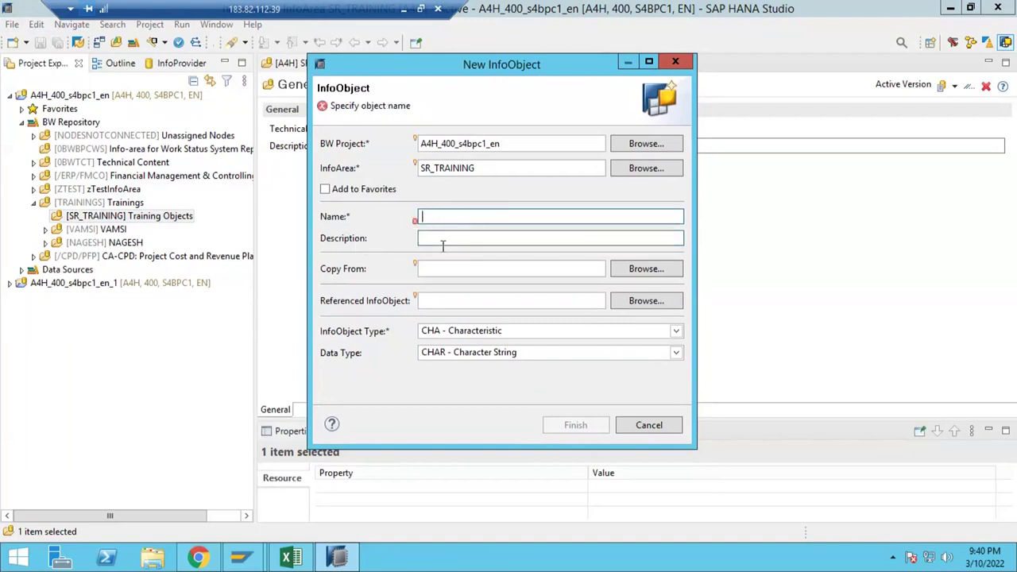
left_click(443, 238)
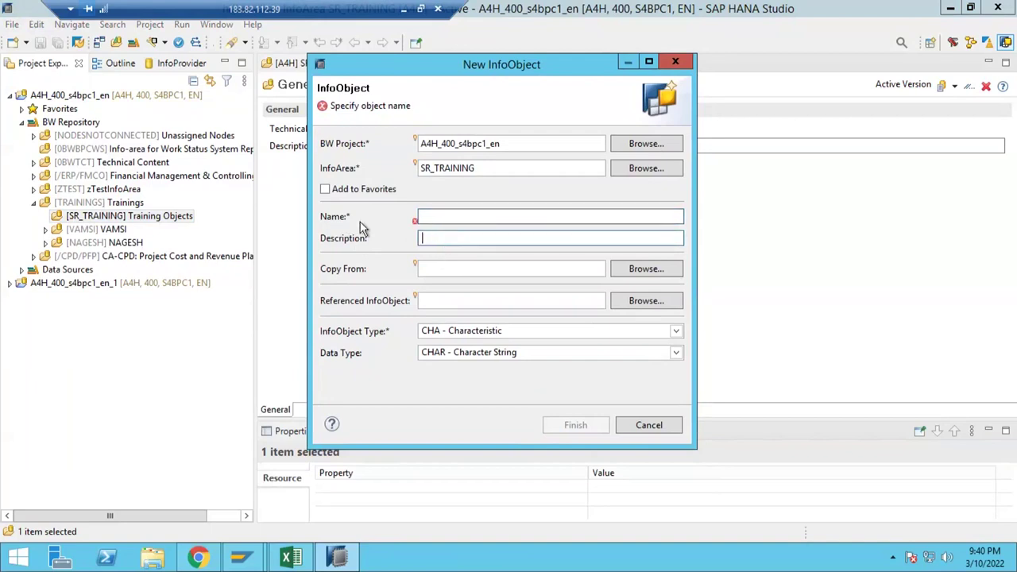
left_click(432, 219)
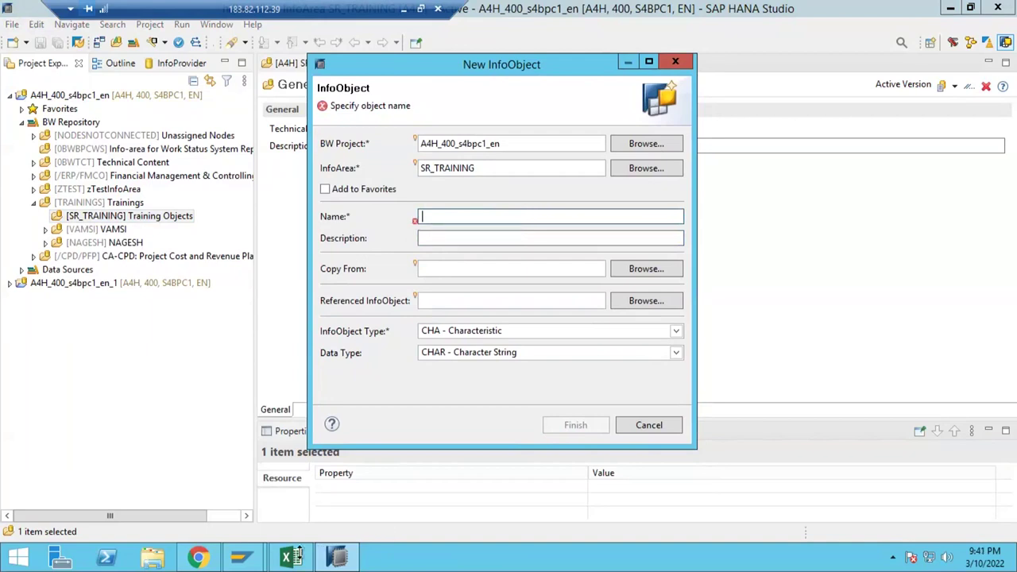
Switch to Excel and move the ADSO label on Sheet5 from cell K8 to K7, directly below InfoObject.
left_click(291, 555)
left_click(344, 514)
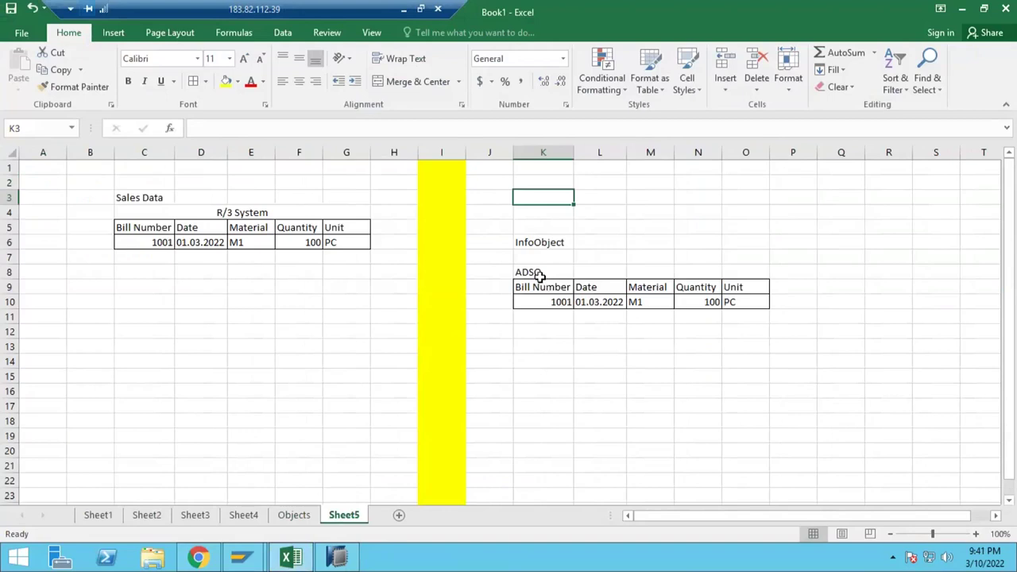
left_click(540, 274)
key("ctrl+x")
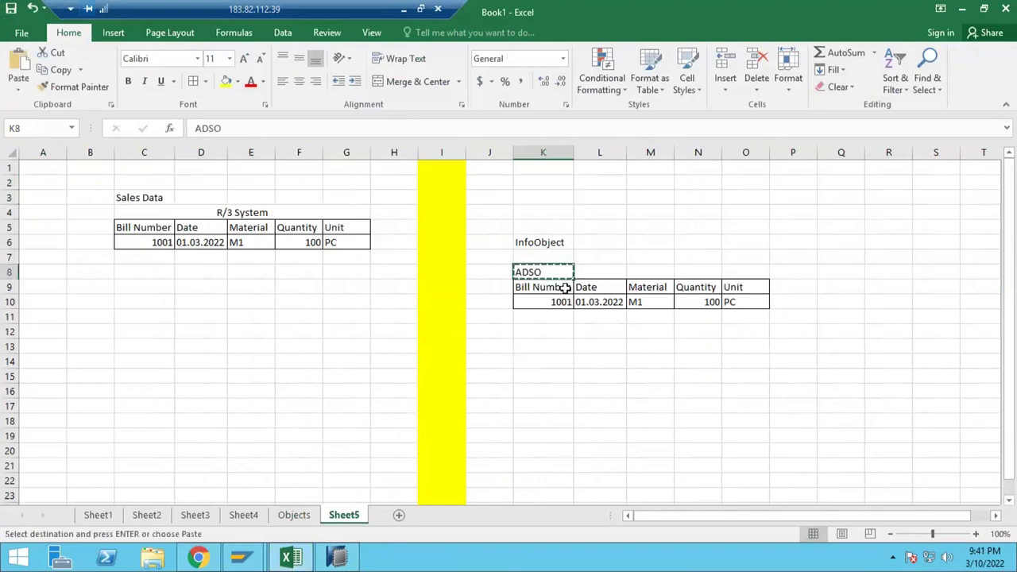
key("Up")
key("Return")
left_click(557, 273)
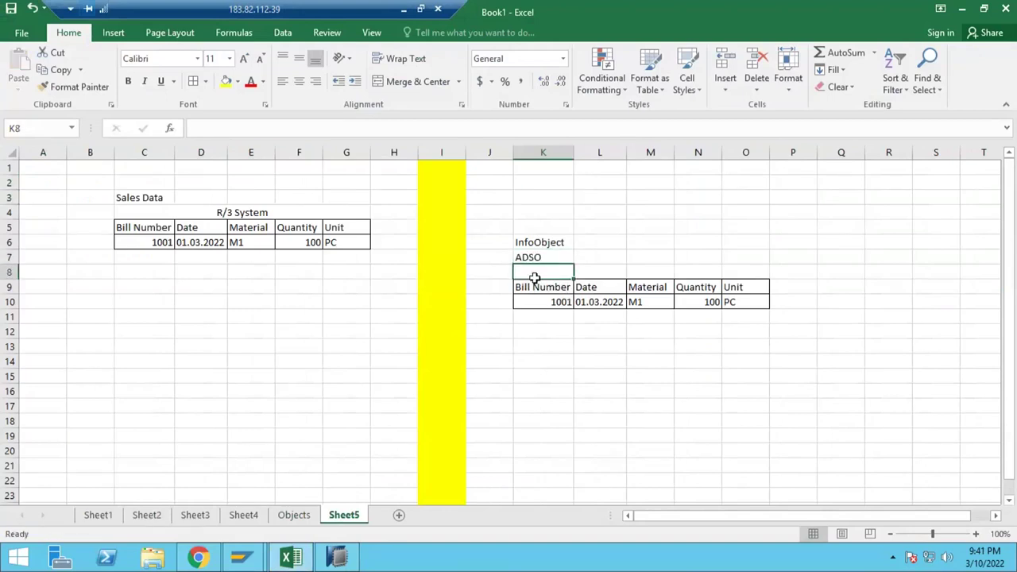
left_click(592, 275)
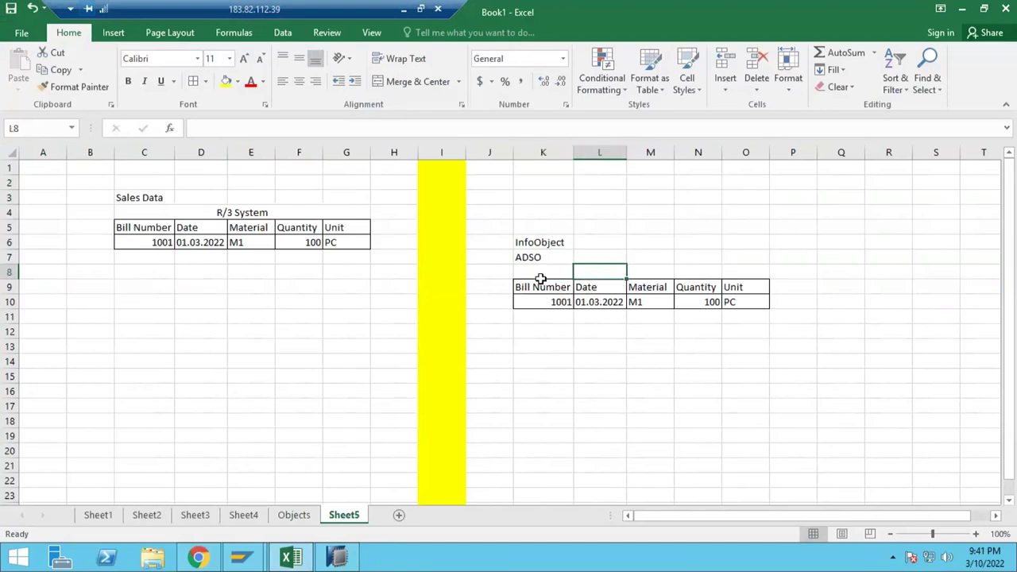
left_click(549, 270)
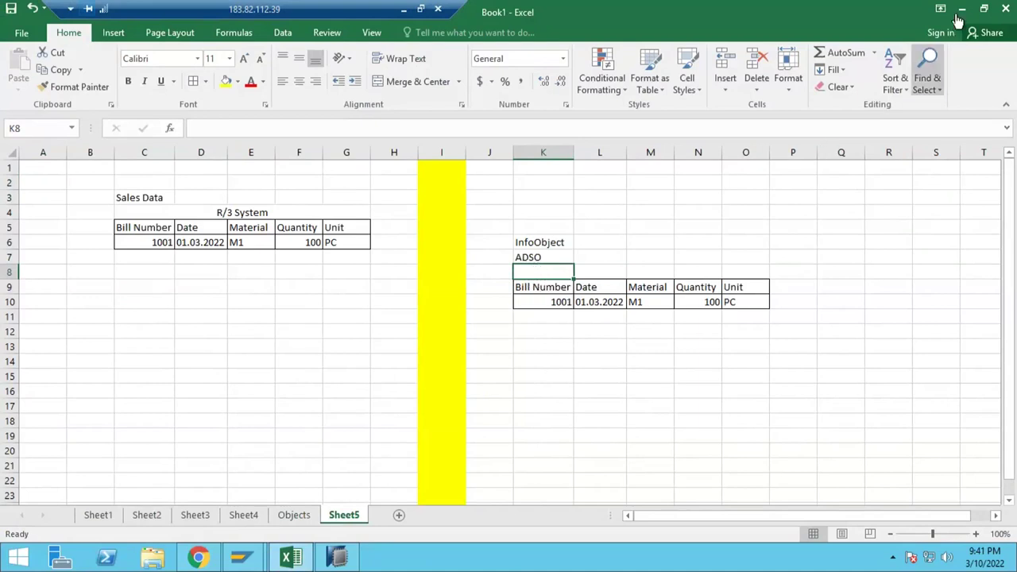
Return to SAP HANA Studio and begin the new InfoObject's name with ZSR_.
key("alt+Tab")
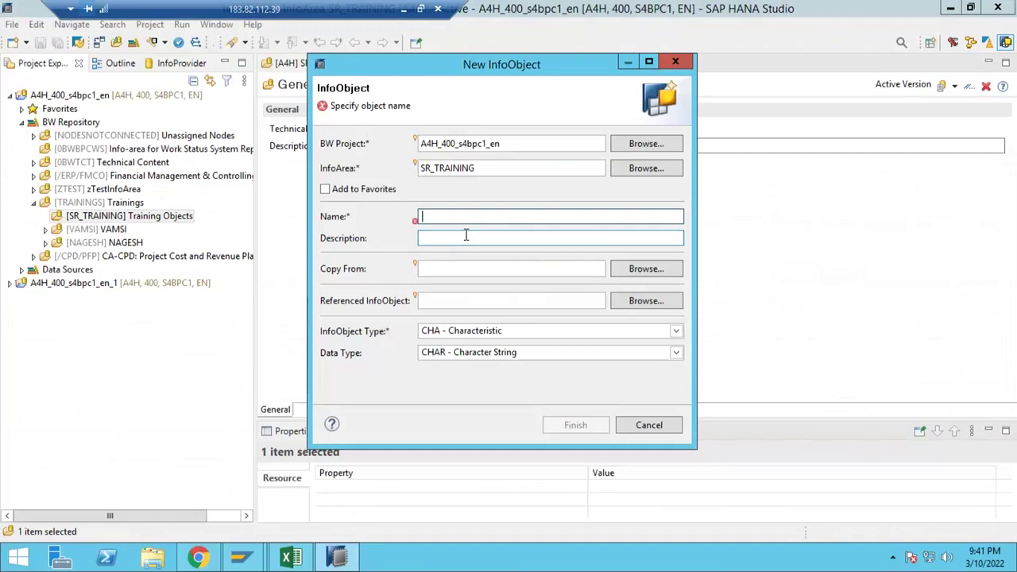
type("Z")
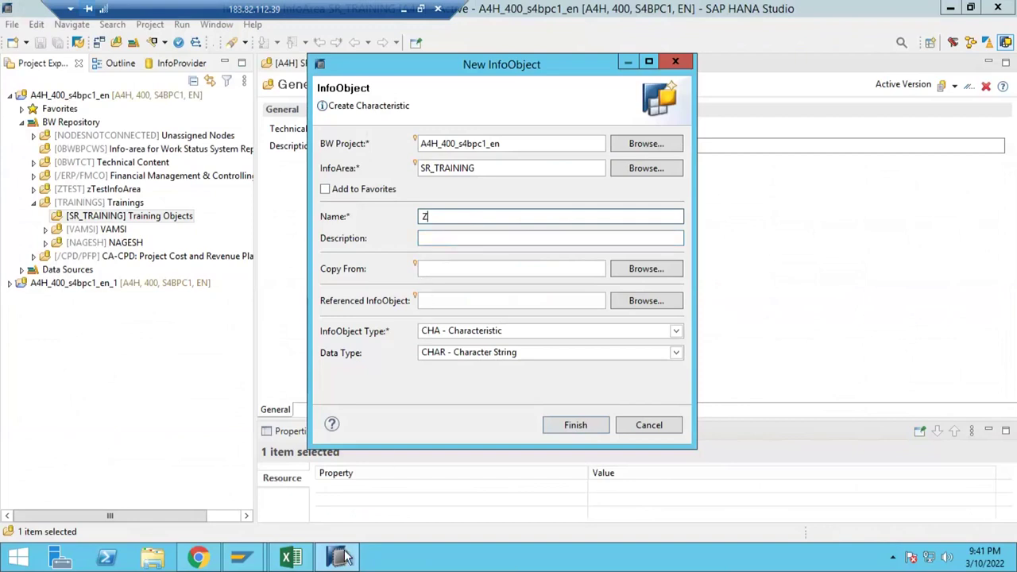
left_click(310, 550)
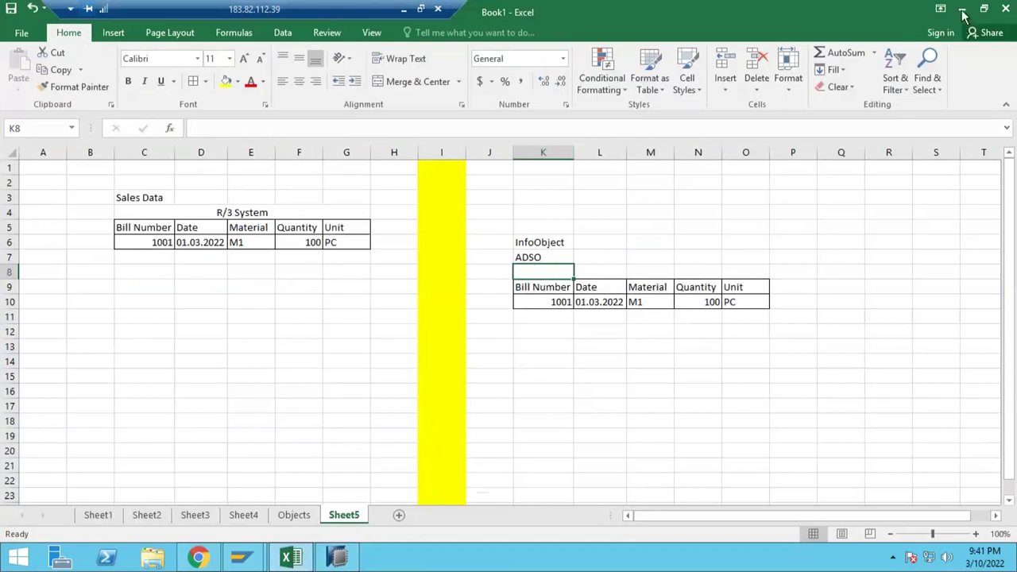
key("alt+Tab")
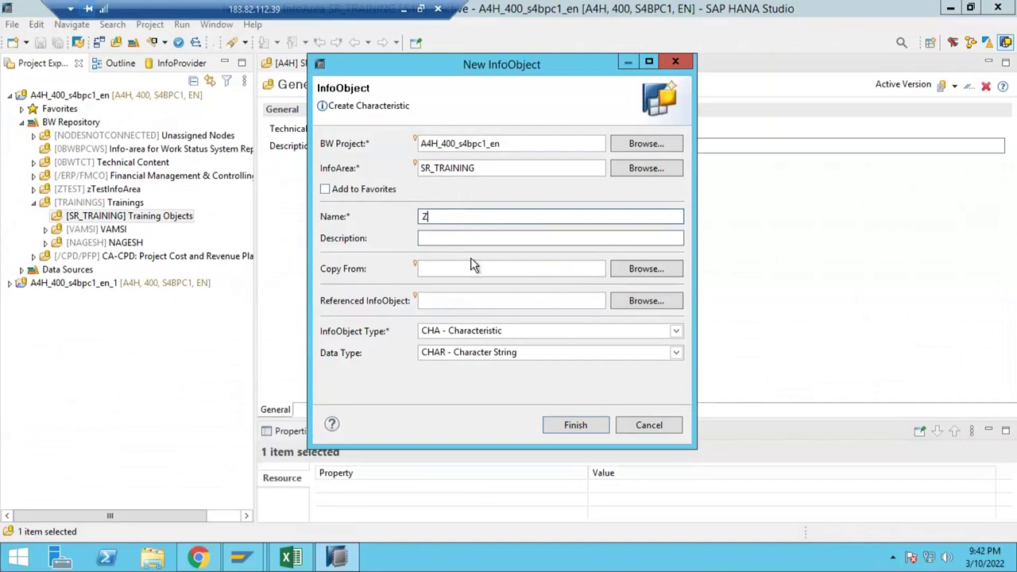
left_click_drag(425, 216, 420, 217)
left_click(437, 217)
key("BackSpace")
type("Z")
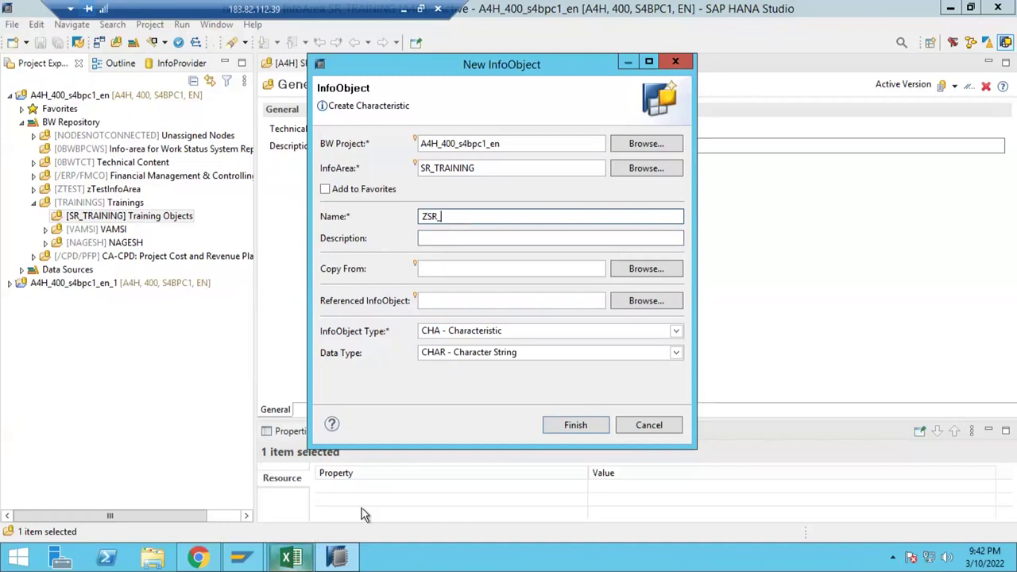
Check the Bill Number column in Excel and complete the InfoObject's name as ZSR_VBILL_NUM.
left_click(290, 556)
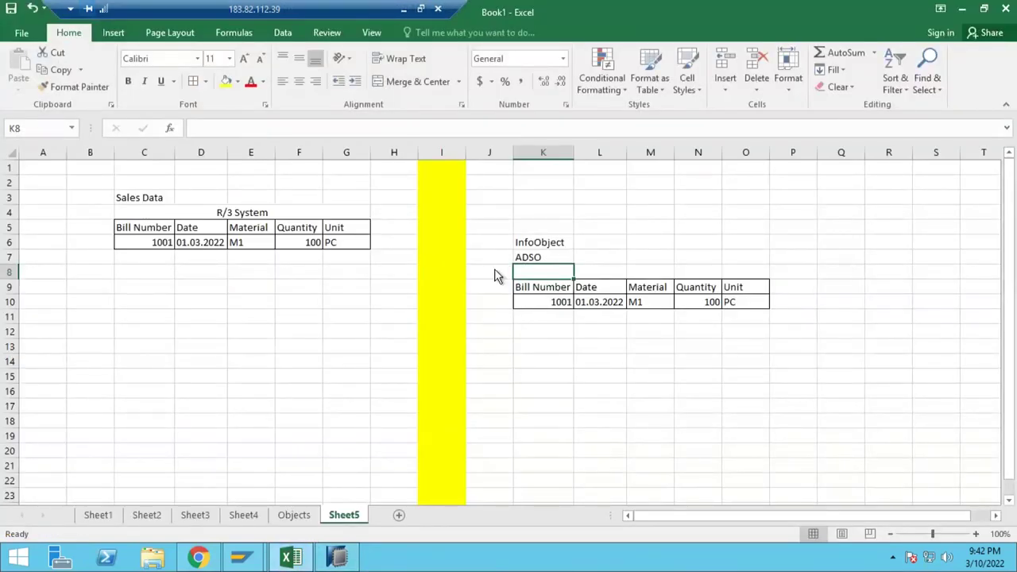
key("alt+Tab")
type("BILL_NUM")
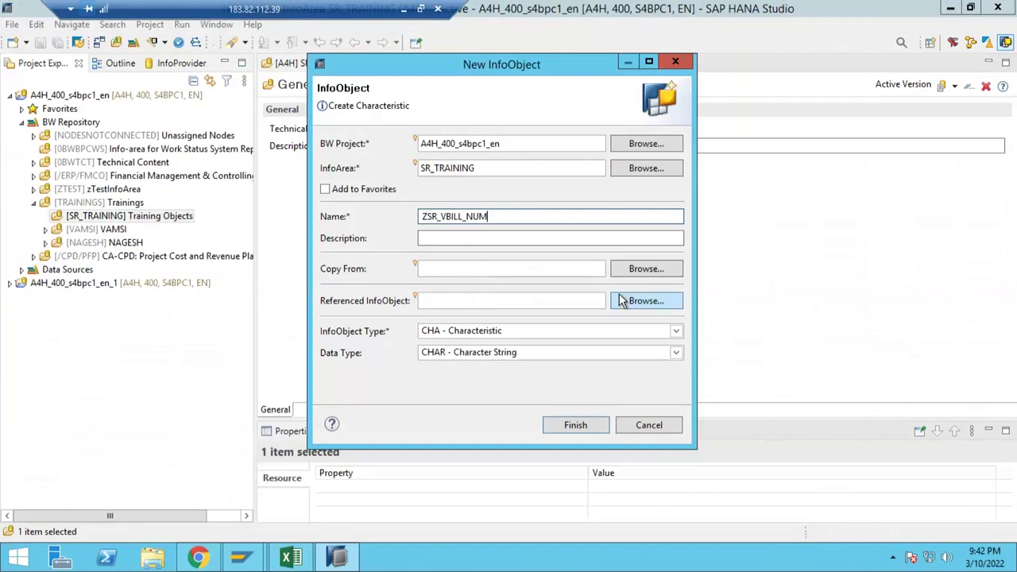
key("shift+Left")
key("shift+Left")
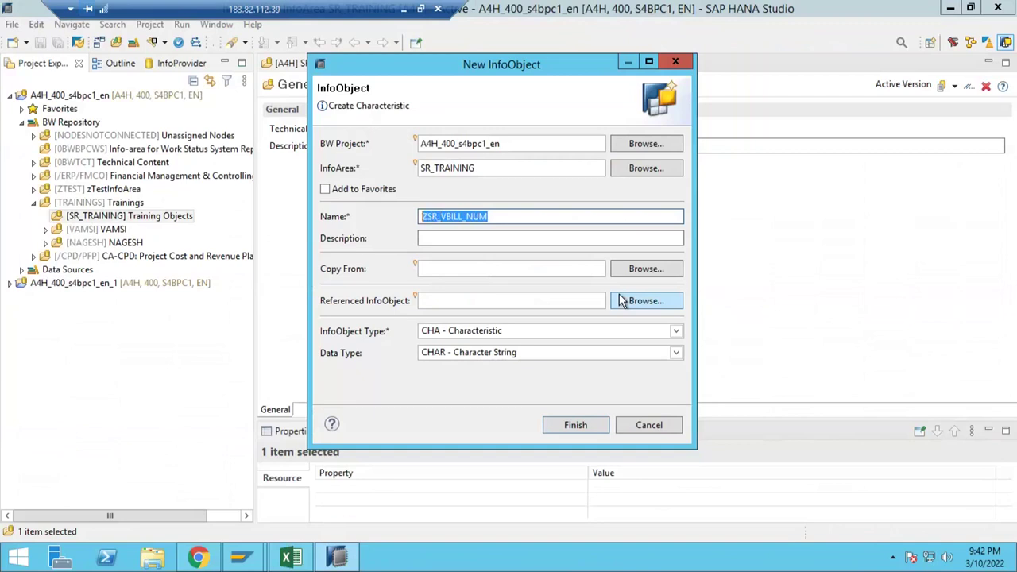
left_click(501, 219)
Enter Bill Number as the InfoObject's description and submit the New InfoObject dialog.
left_click(446, 238)
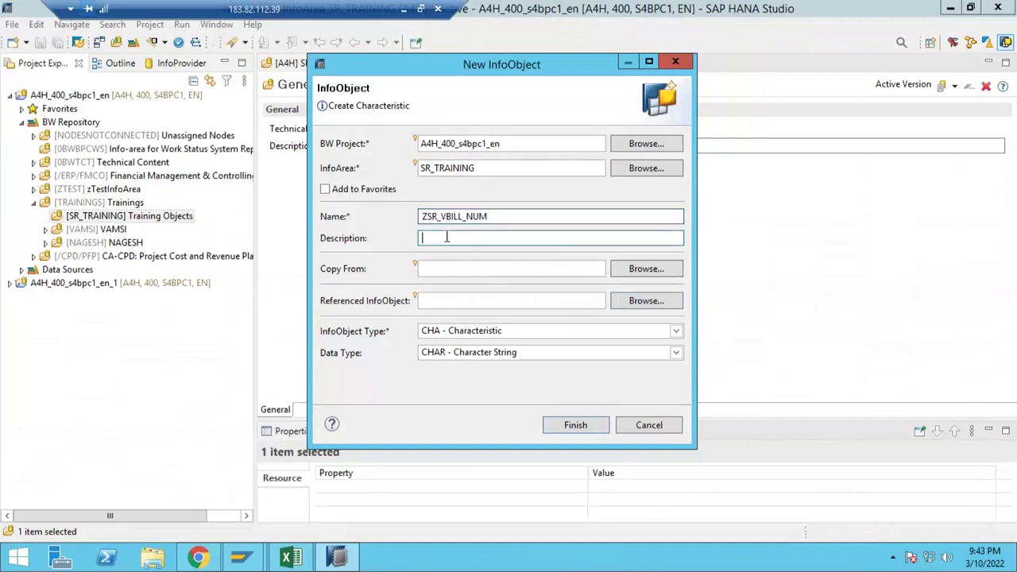
type("Bill N")
key("BackSpace")
key("BackSpace")
key("BackSpace")
type("l NUmber")
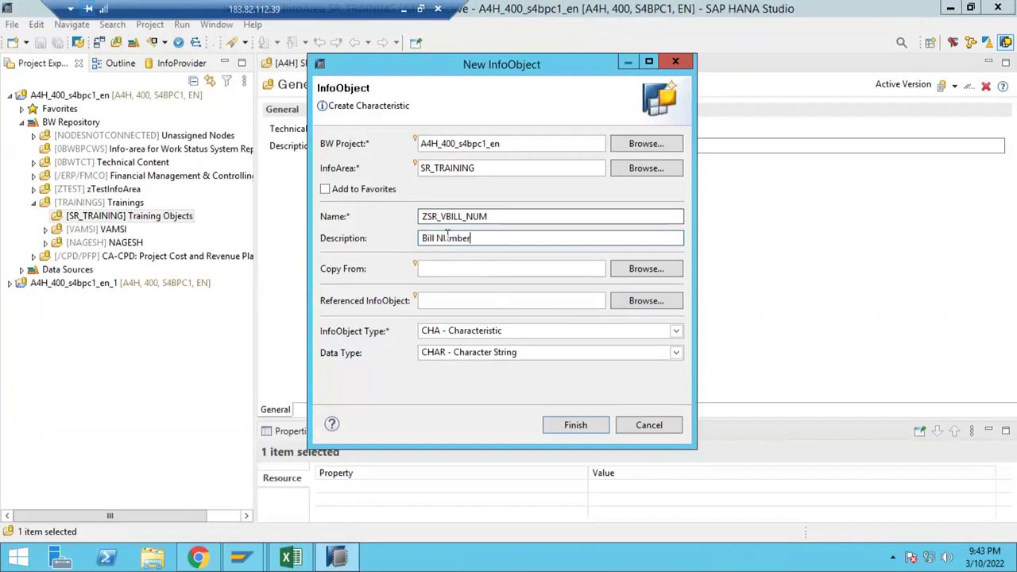
key("BackSpace")
type("u")
key("Return")
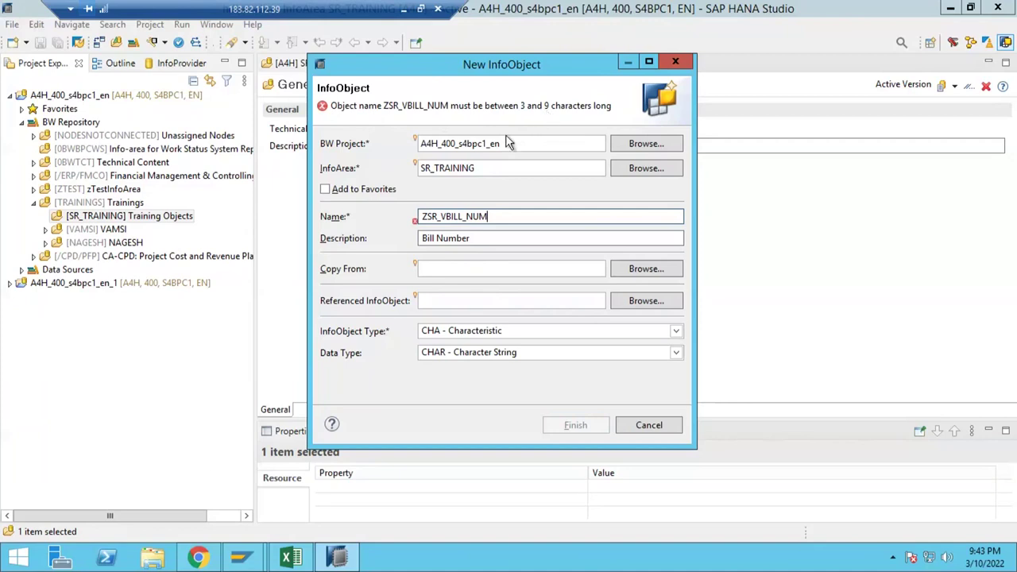
Shorten the InfoObject's name to ZSR_BLLNM.
left_click(437, 216)
key("End")
key("BackSpace")
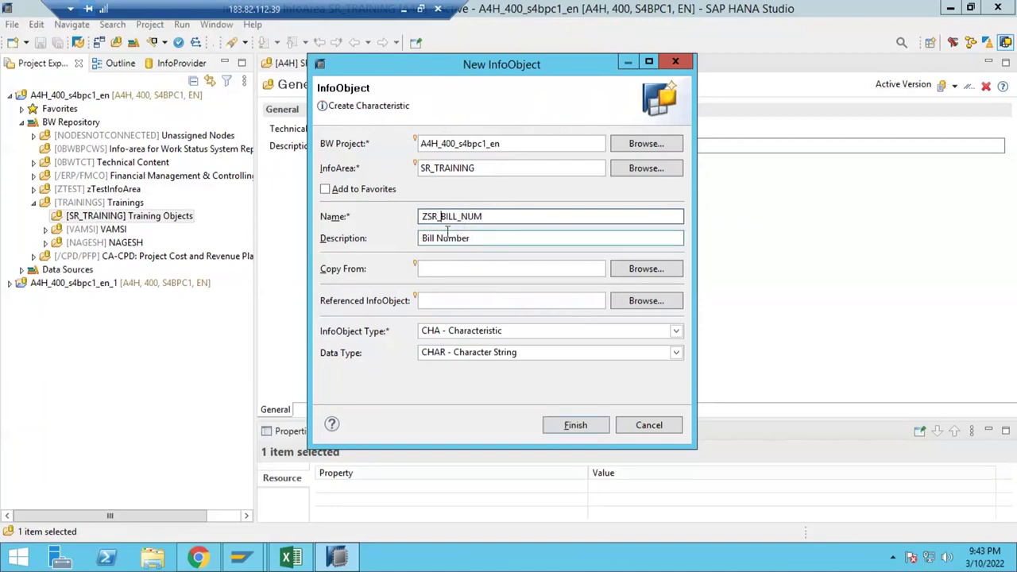
left_click(451, 222)
key("Right")
key("Delete")
key("BackSpace")
key("BackSpace")
Go over the ZSR prefix and the rest of the InfoObject's name, along with its description.
key("shift+Right")
key("shift+Right")
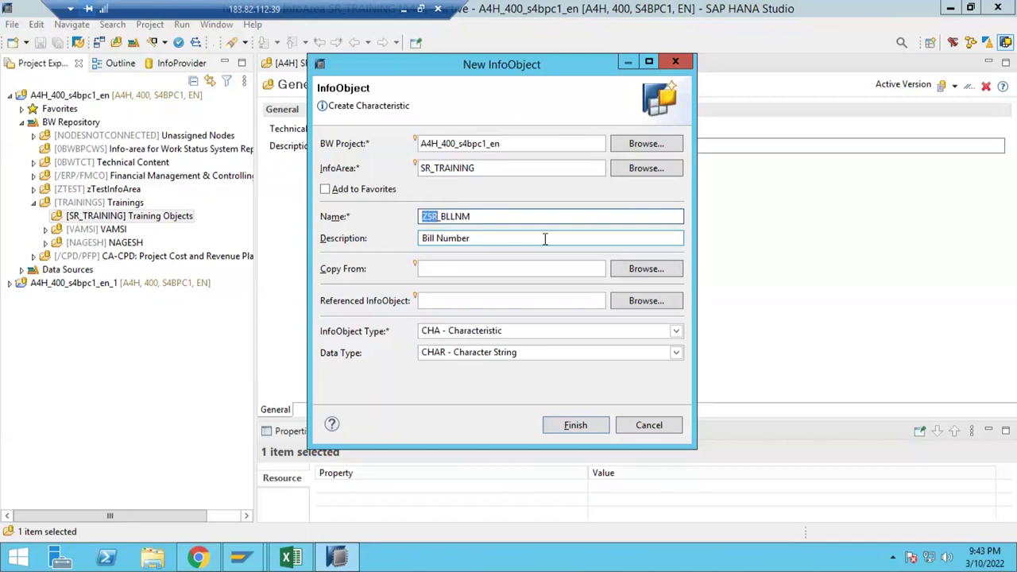
key("shift+Right")
key("shift+Right")
key("Right")
double_click(422, 217)
left_click(457, 220)
left_click(454, 241)
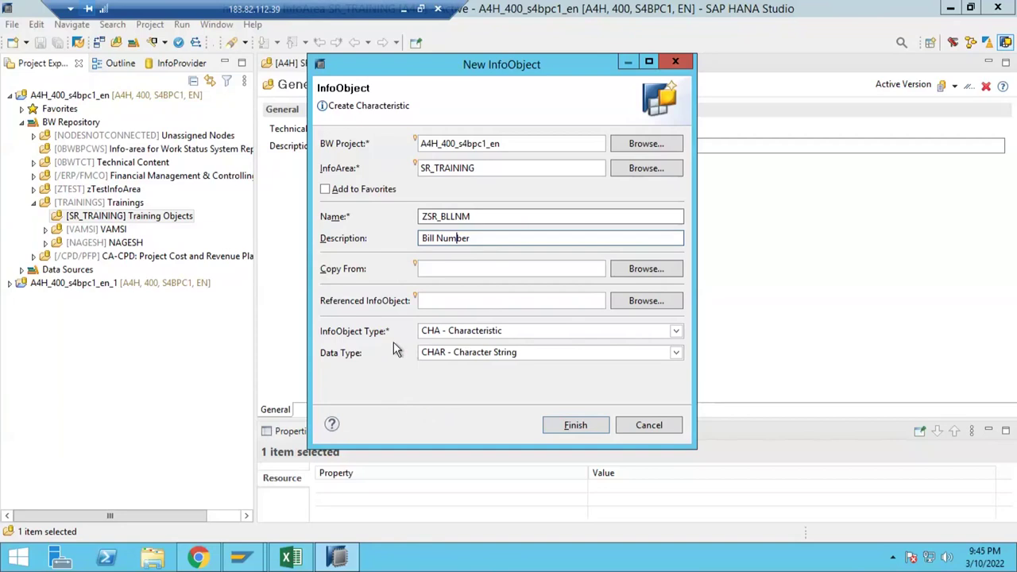
Look through the available InfoObject types and choose CHA - Characteristic.
left_click(461, 332)
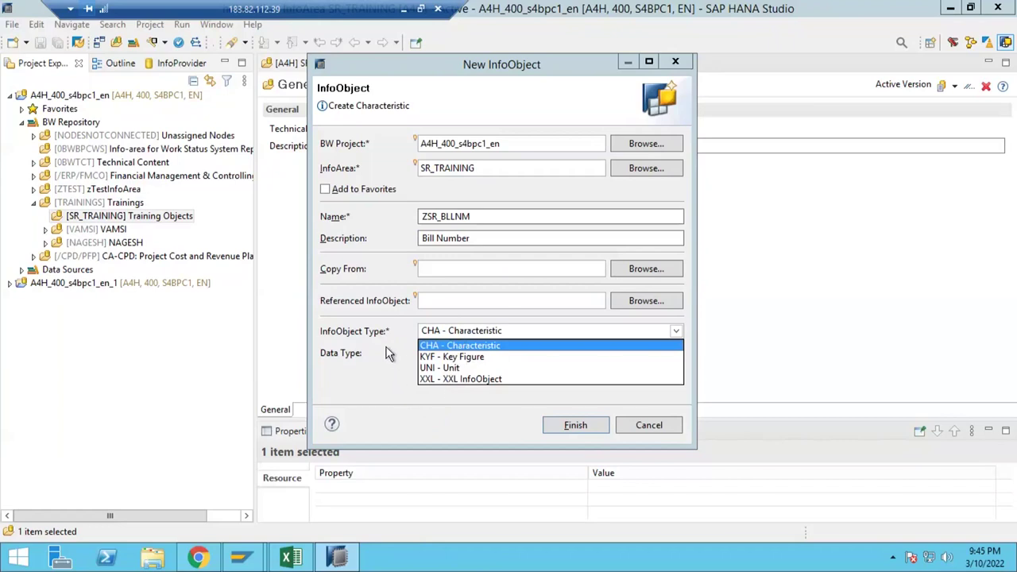
left_click(442, 345)
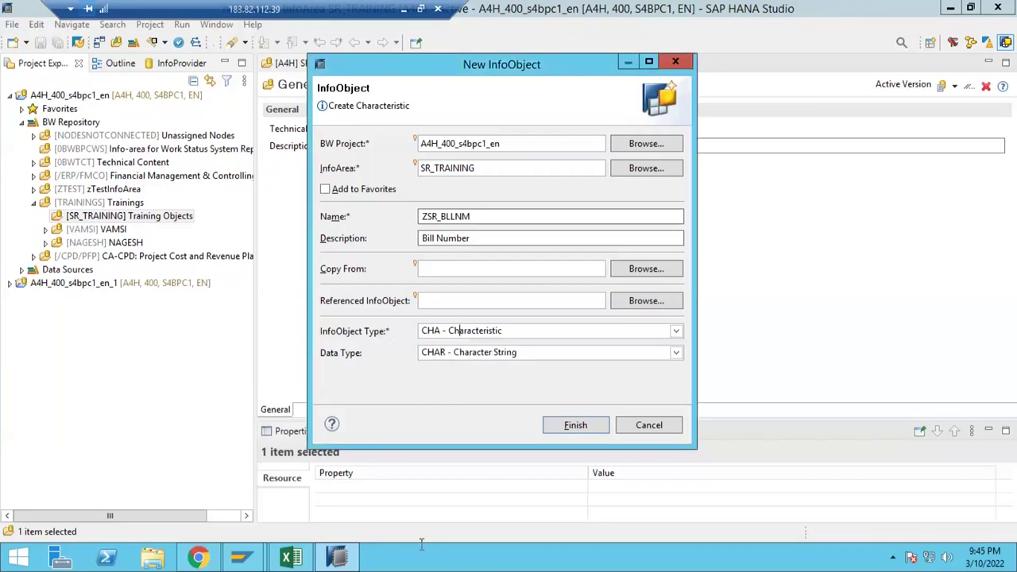
Switch to Excel and list the InfoObject types Characterstic, Key Figure, Unit and XXL in cells K13:K16 of Sheet5.
left_click(290, 556)
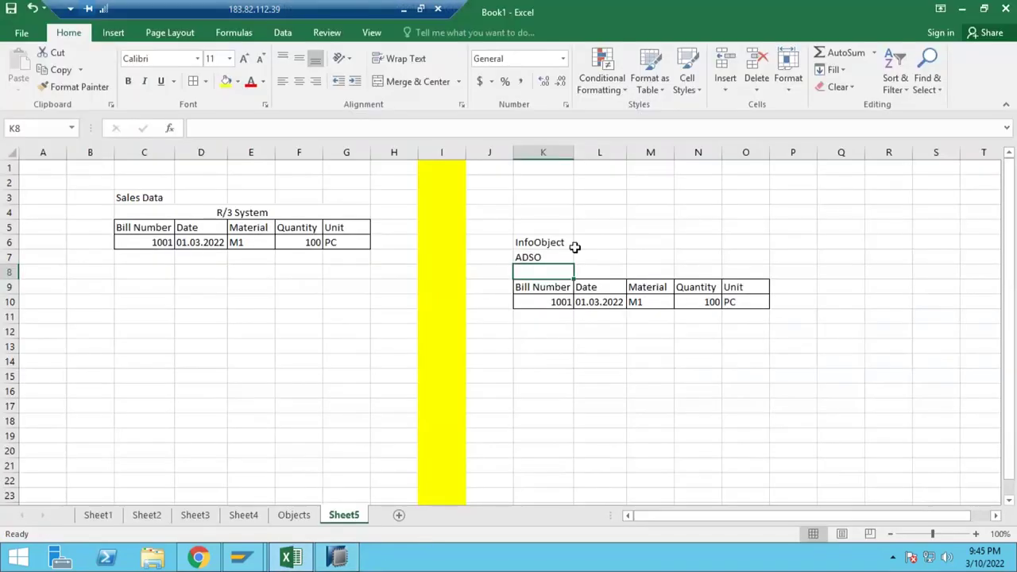
left_click(548, 350)
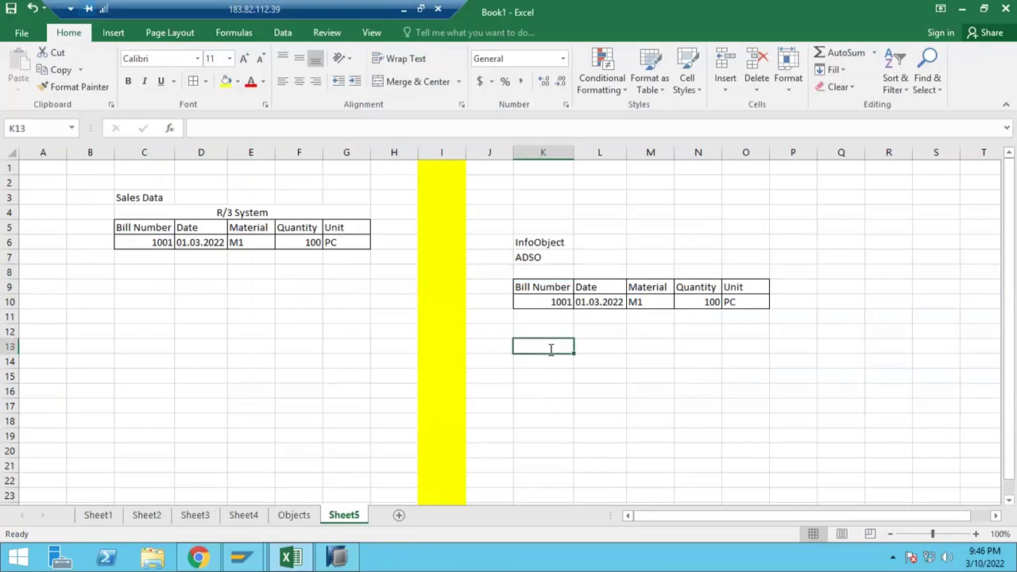
type("Charac")
type("teristic")
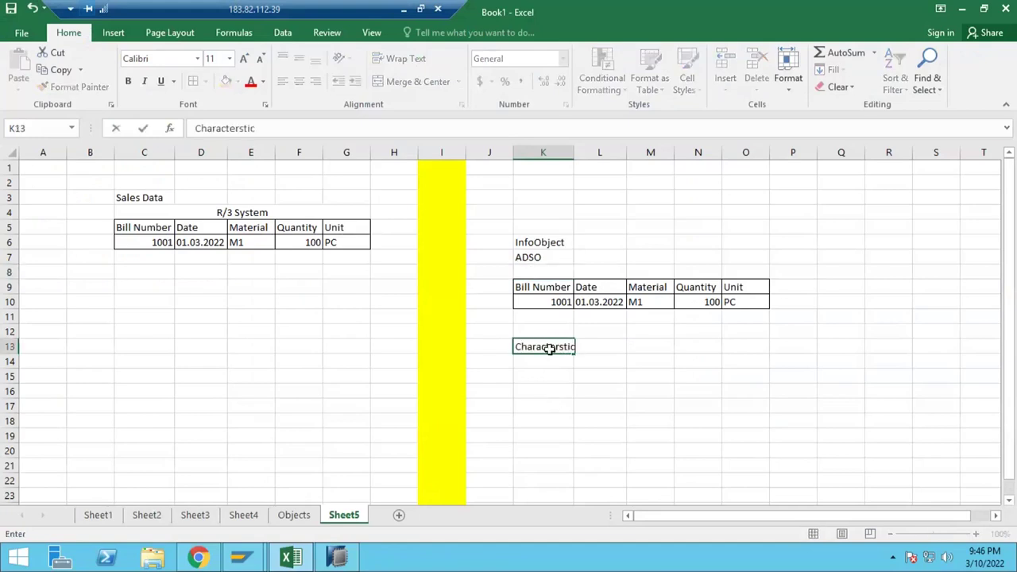
key("Return")
type("Key Figure")
key("Return")
type("Unit")
key("ctrl+Return")
key("Return")
type("XXL")
key("Return")
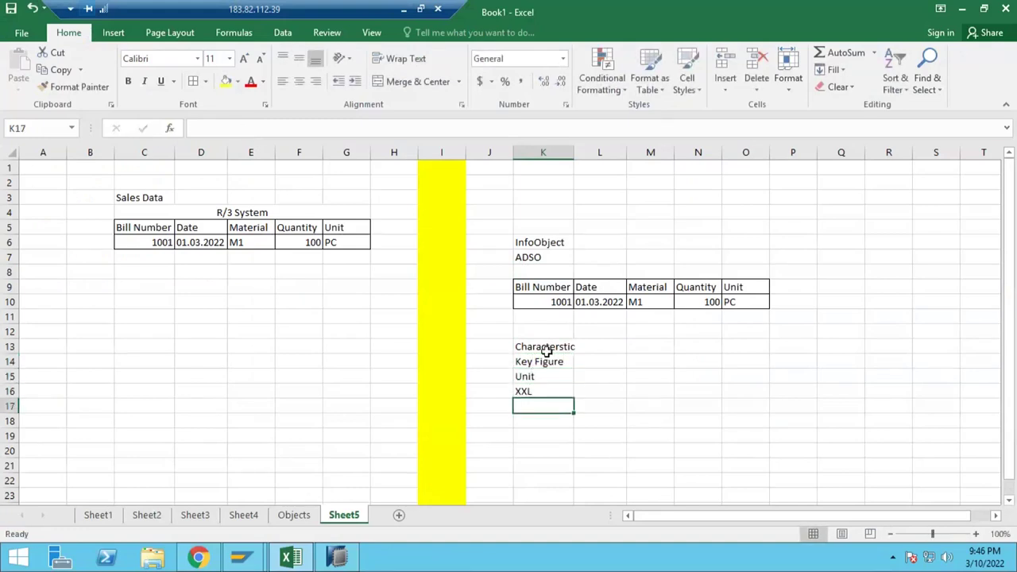
Compare the Characterstic and Key Figure entries with the Bill Number column, and widen column K to fit its text.
left_click(546, 350)
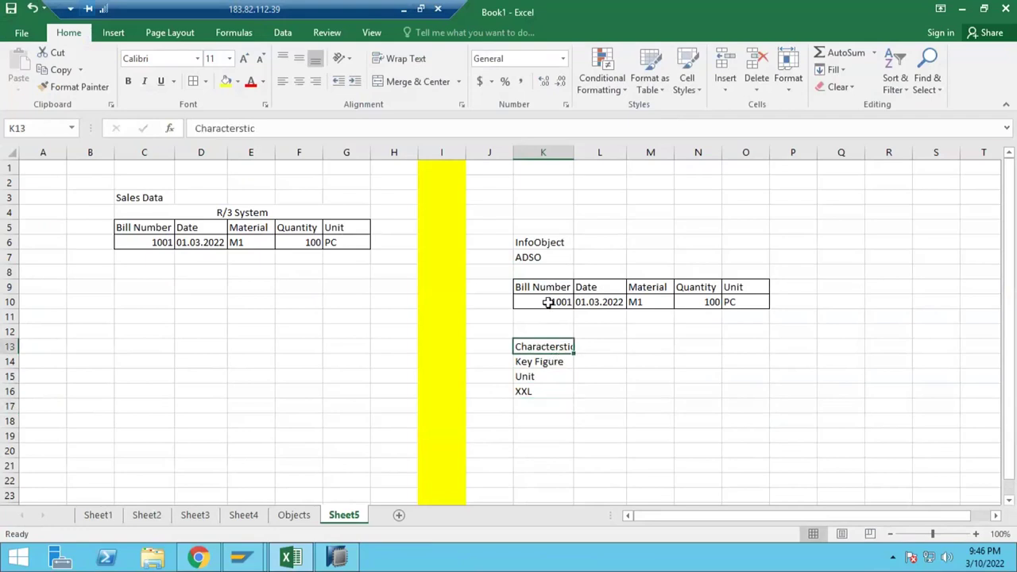
left_click_drag(549, 272, 545, 287)
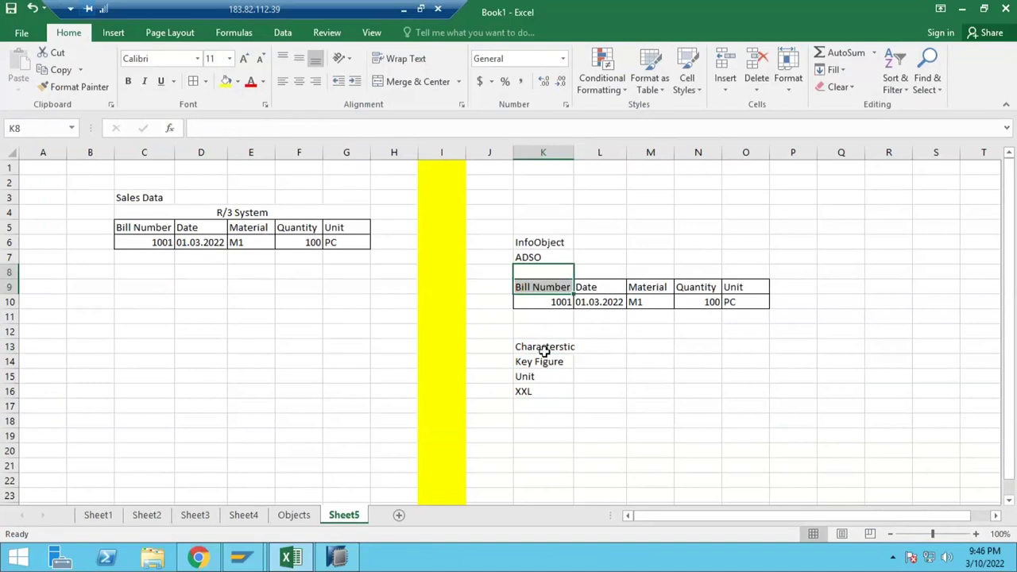
left_click(544, 350)
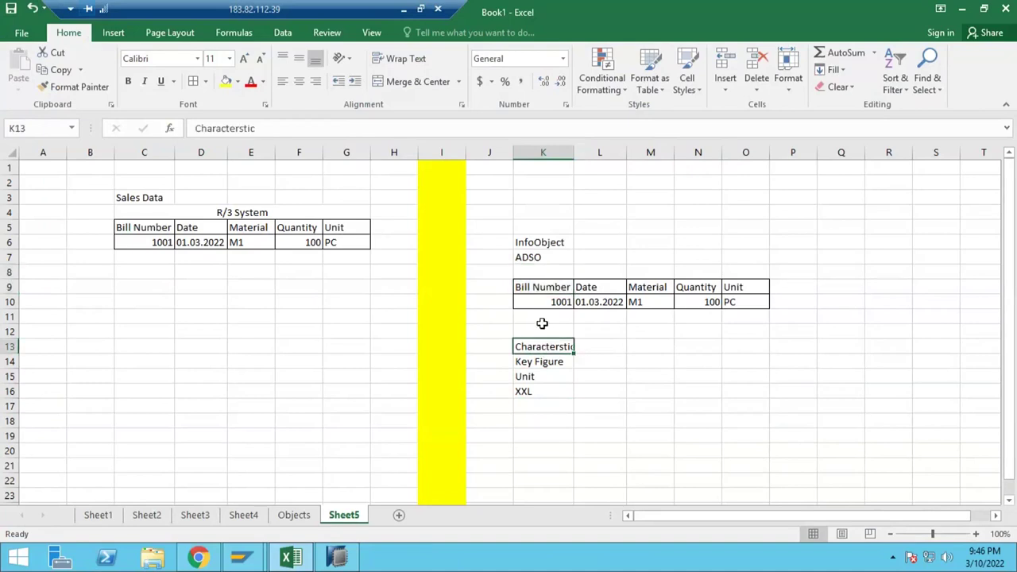
left_click_drag(545, 272, 550, 321)
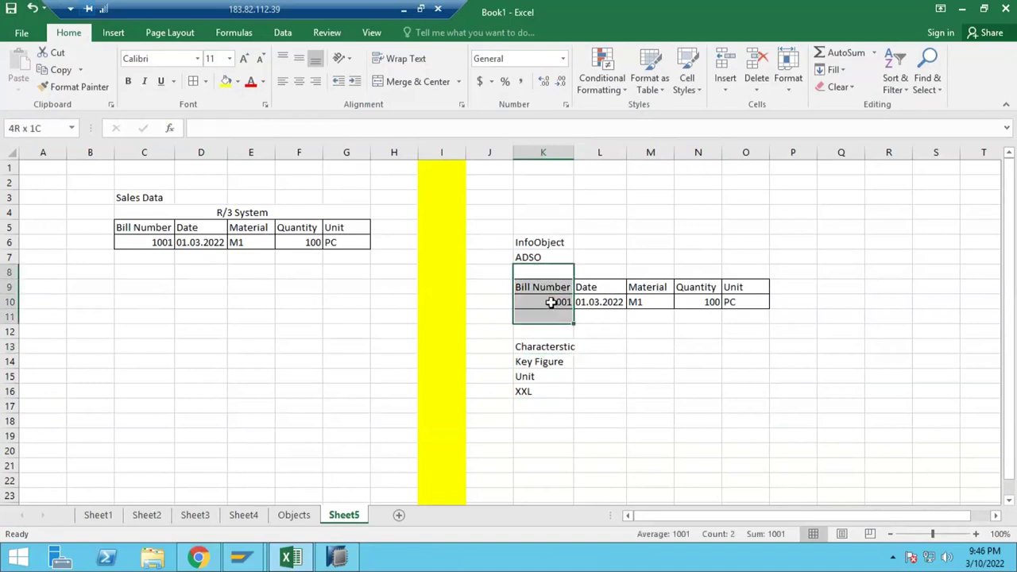
left_click(547, 304)
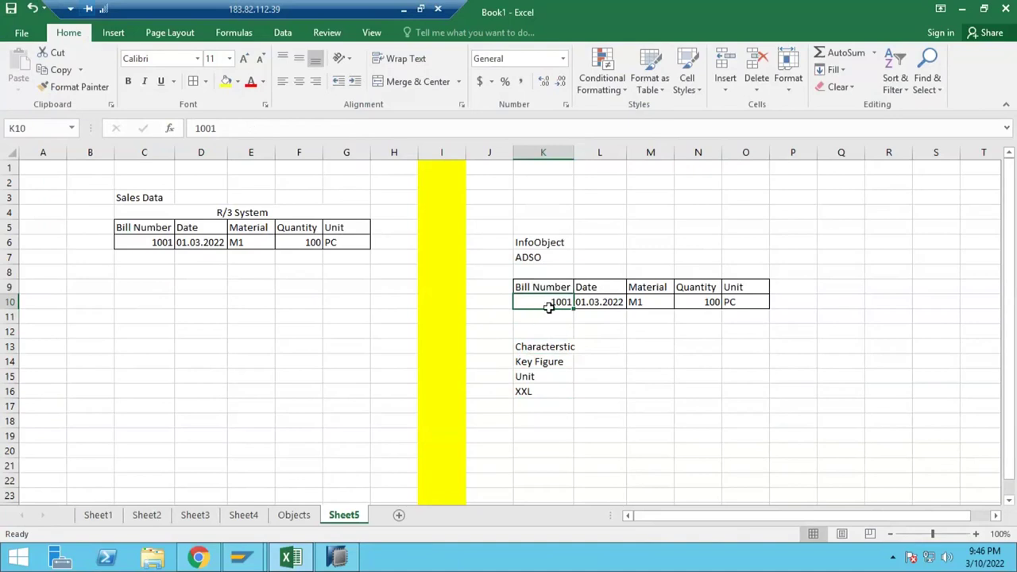
left_click(541, 362)
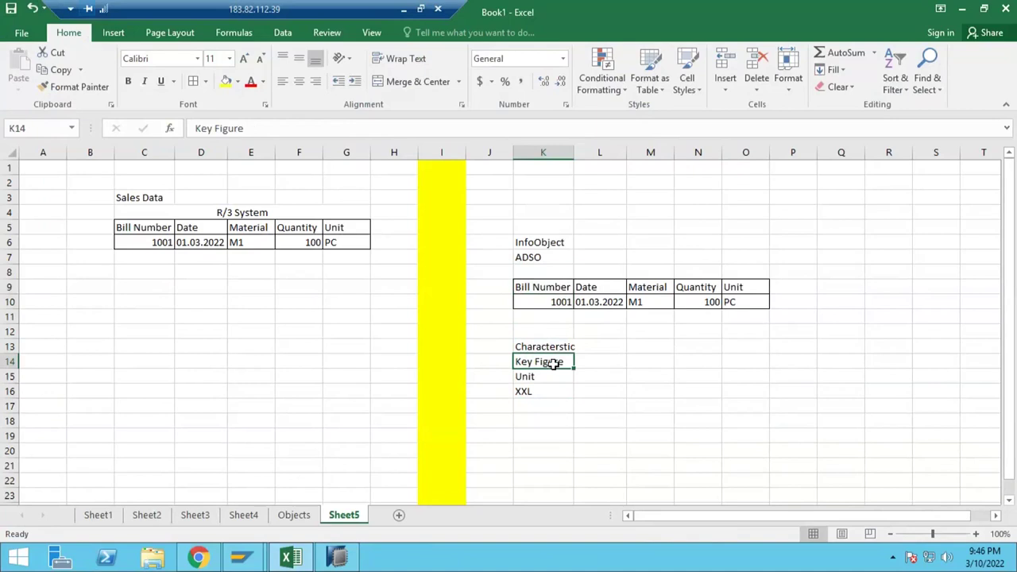
left_click(543, 348)
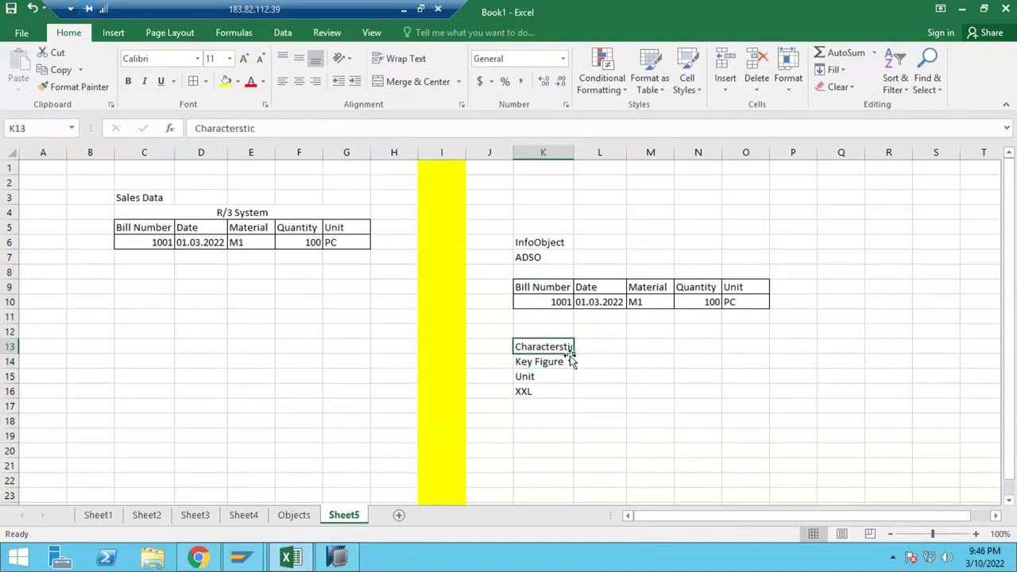
double_click(569, 154)
Compare the Unit and Key Figure entries with the Quantity column of the table.
left_click(543, 377)
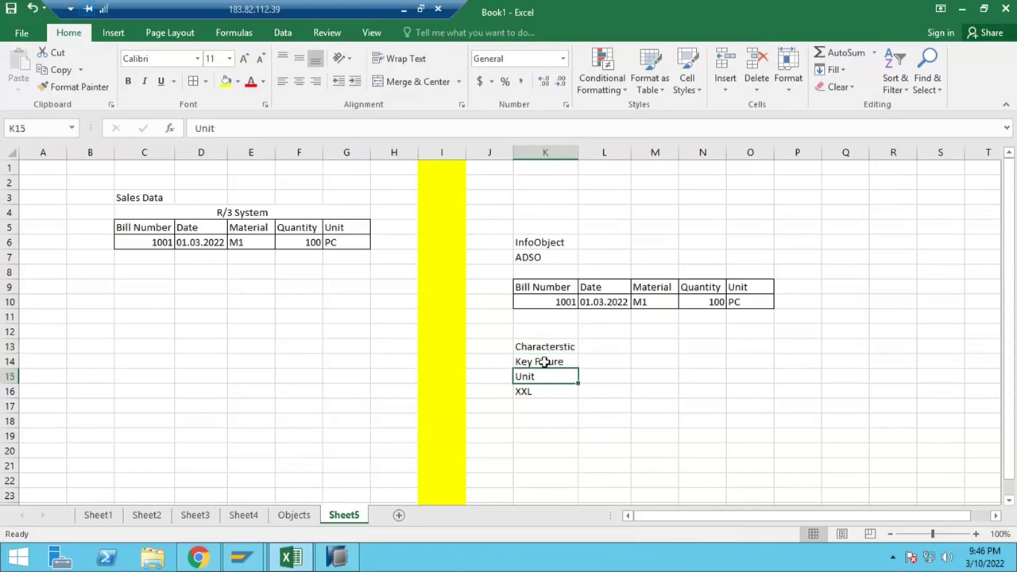
left_click(573, 364)
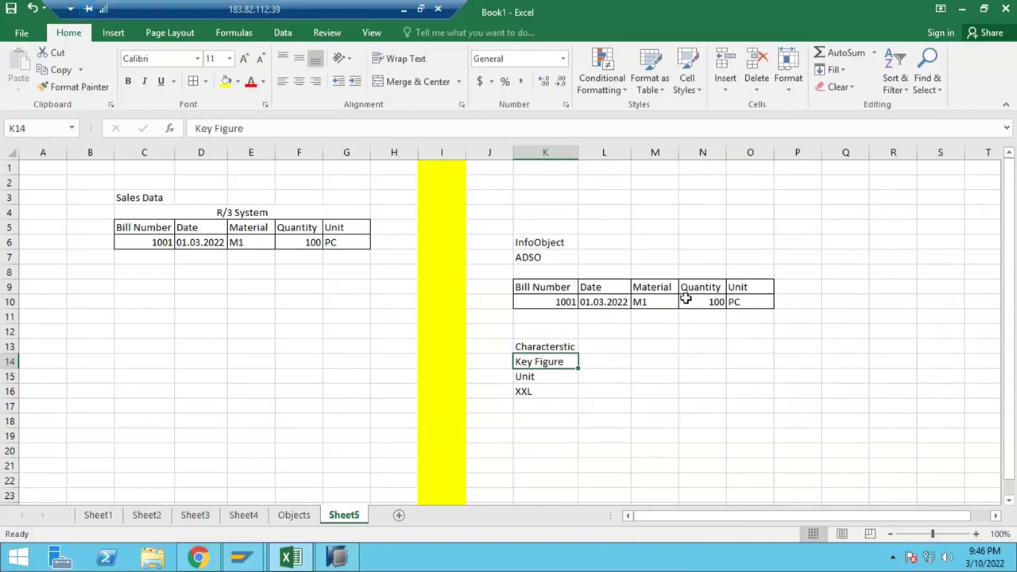
left_click_drag(699, 261, 699, 339)
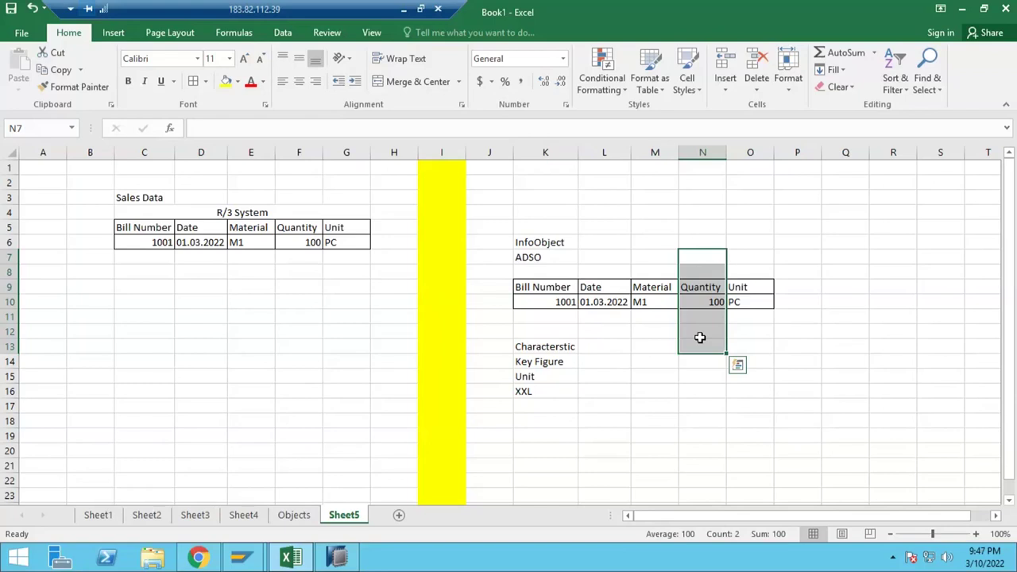
left_click(703, 287)
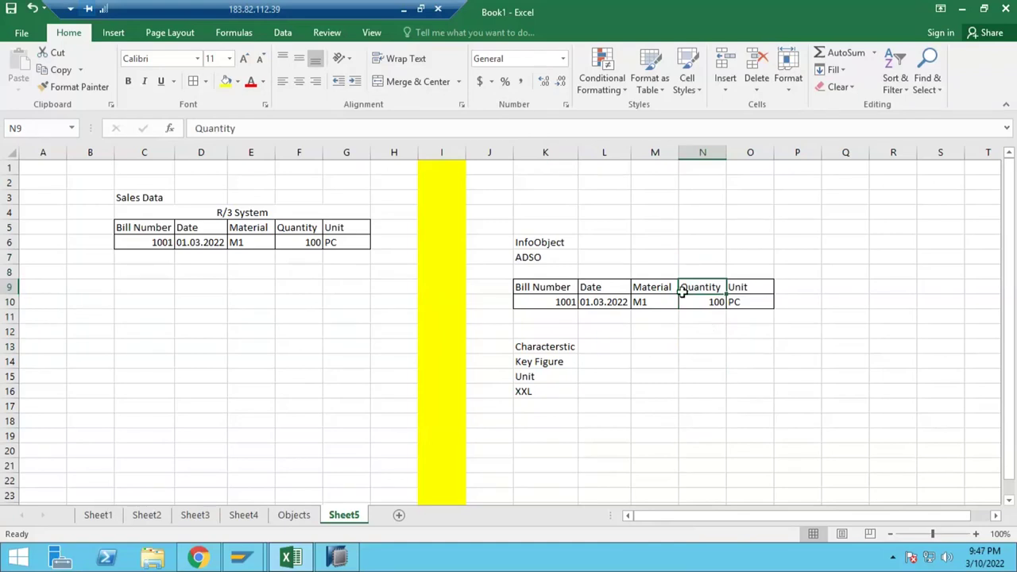
Enter a sample column headed sno with the values 1, 2 and 3 in cells Q9:Q12.
left_click(856, 287)
type("sno")
key("Return")
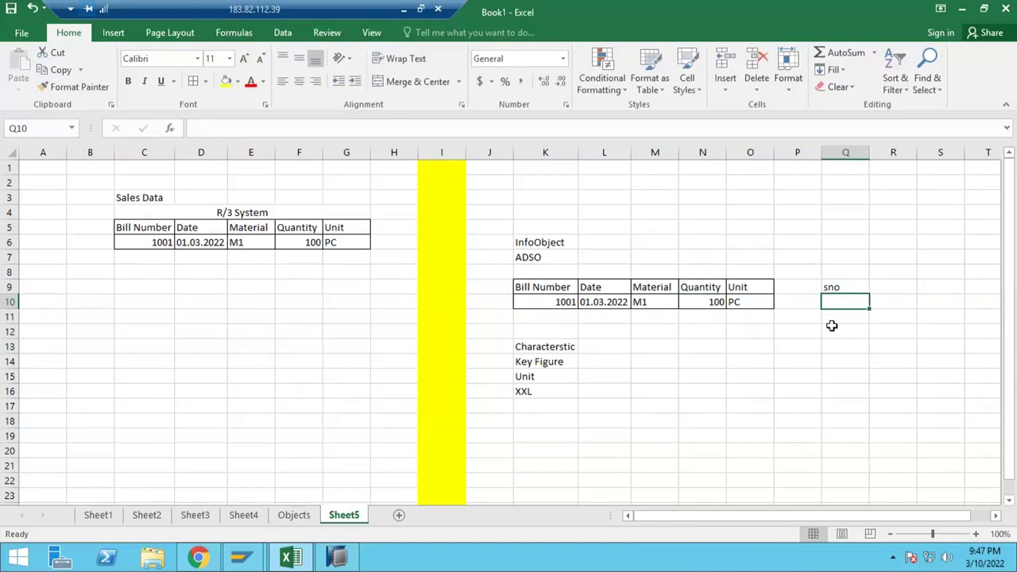
type("1")
key("Return")
type("2")
key("Return")
type("3")
key("Return")
left_click_drag(849, 302, 847, 336)
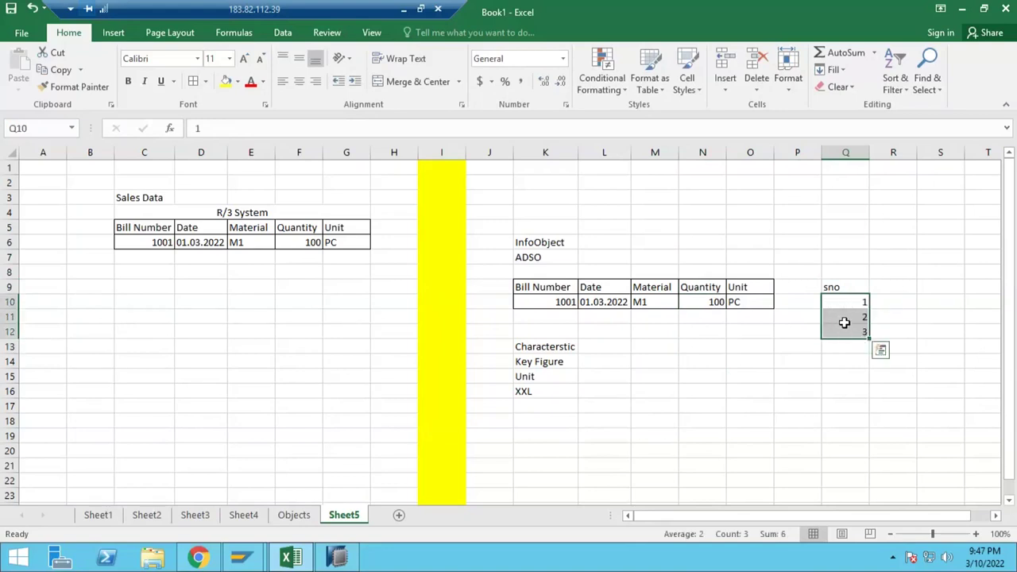
Clear the sample sno column from column Q.
left_click_drag(845, 259, 853, 359)
key("Delete")
Enter the sample heading phone in cell Q9, and clear it again.
left_click(832, 289)
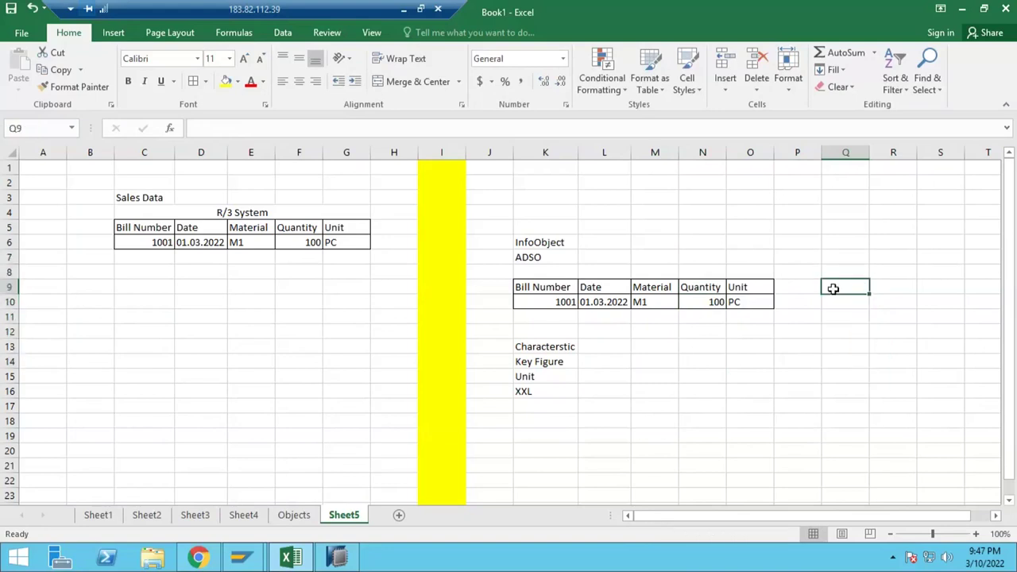
type("ph")
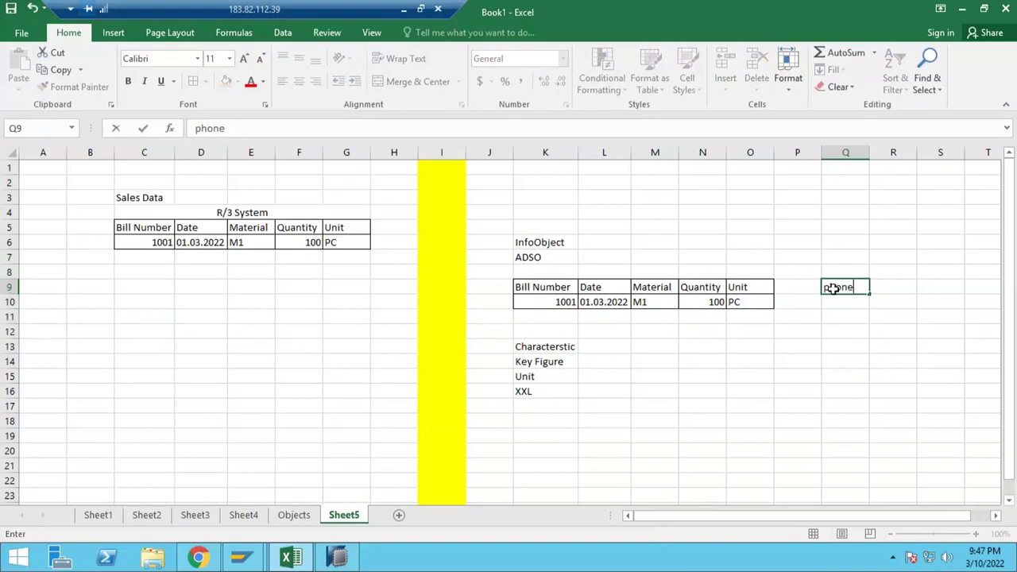
type("one")
key("Return")
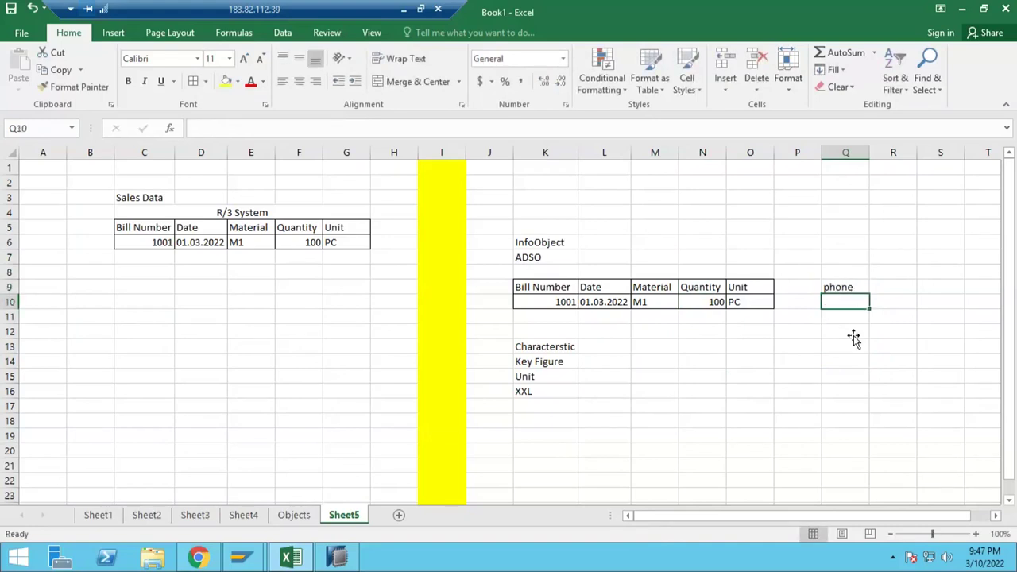
left_click_drag(842, 243, 836, 378)
key("Delete")
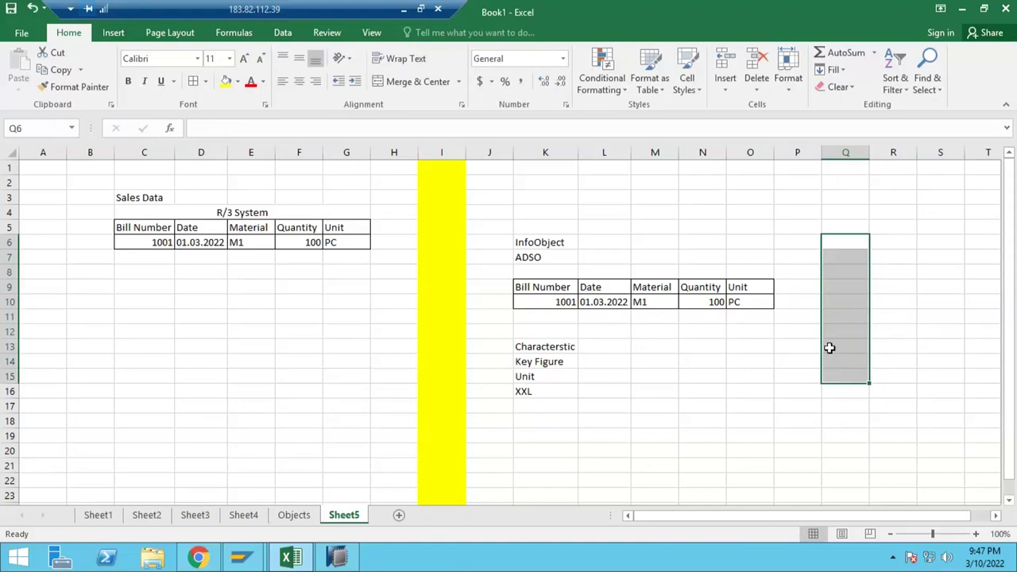
Compare the Characterstic entry with the Bill Number and Date columns of the BW table.
left_click(714, 362)
left_click(828, 298)
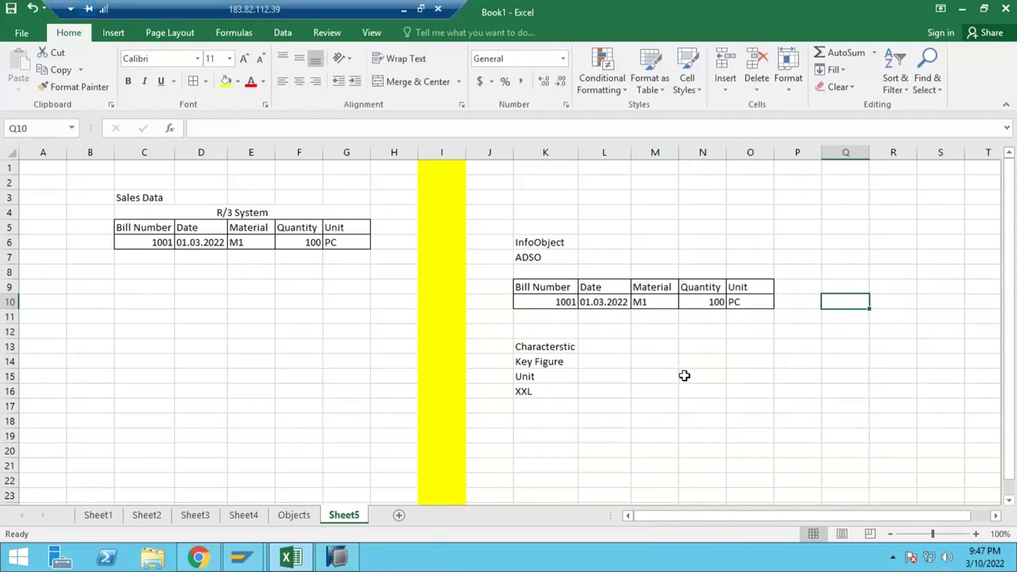
left_click(550, 356)
left_click(553, 349)
left_click_drag(540, 291, 743, 301)
left_click(556, 270)
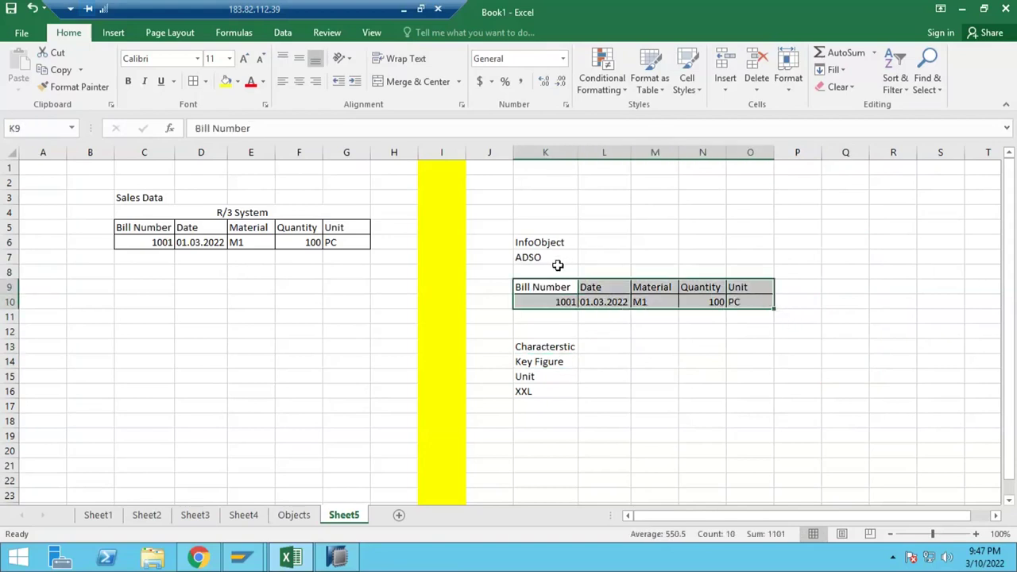
left_click_drag(560, 291, 561, 302)
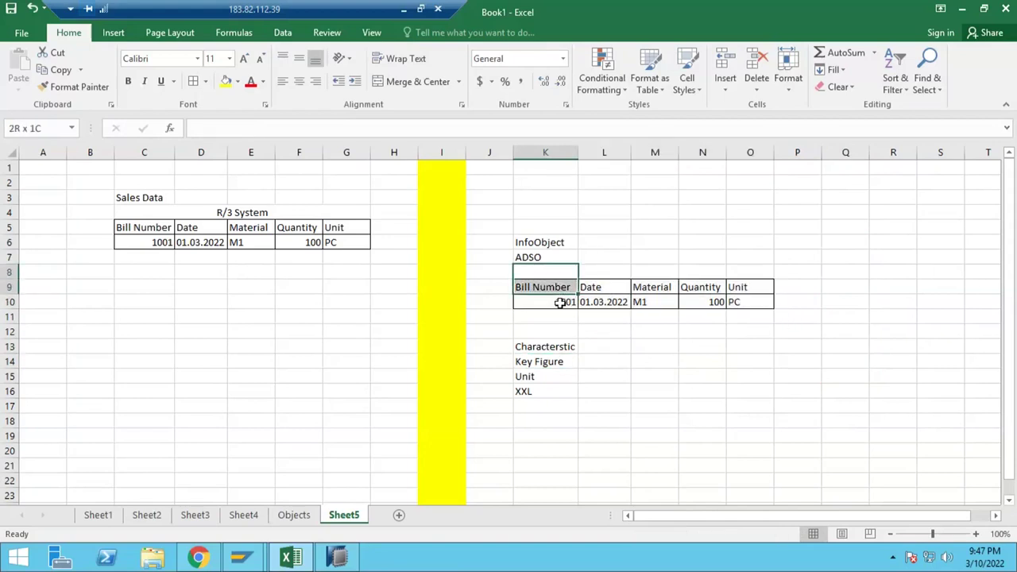
left_click(601, 262)
left_click_drag(601, 262, 602, 320)
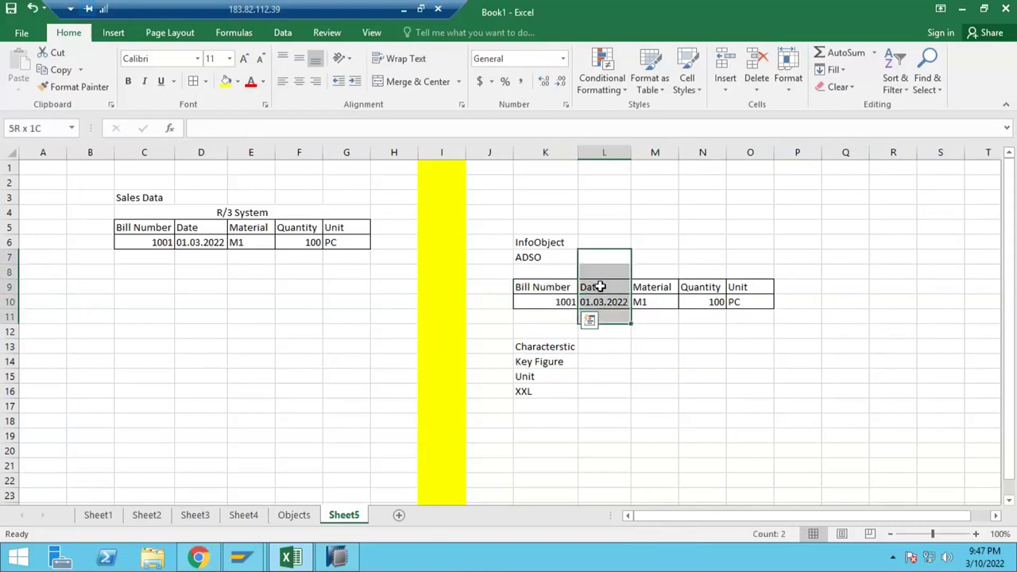
Label the Date and Material columns CHAR and the Quantity column KYF in row 8 above the table.
left_click(598, 273)
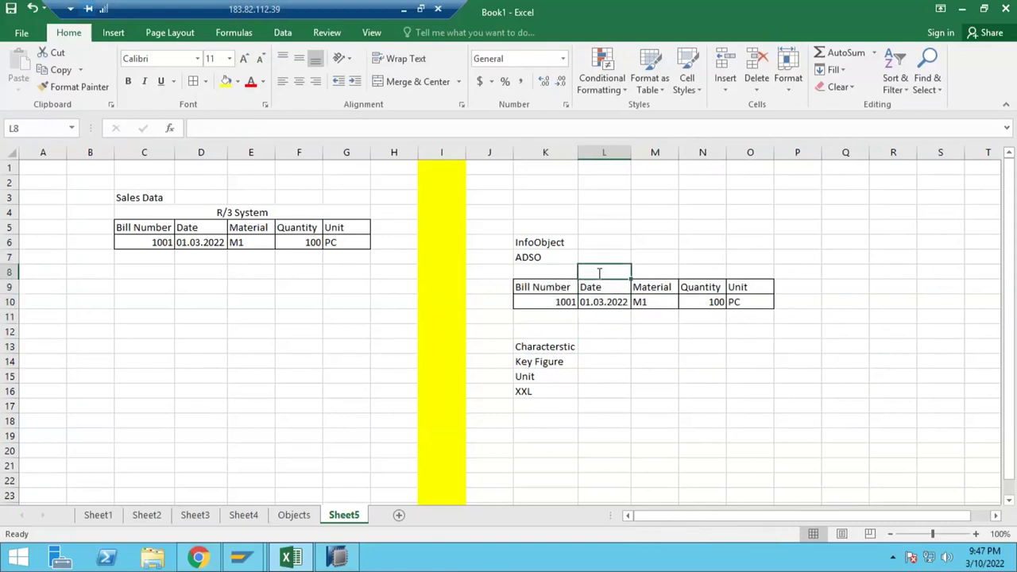
type("CHAR")
key("Tab")
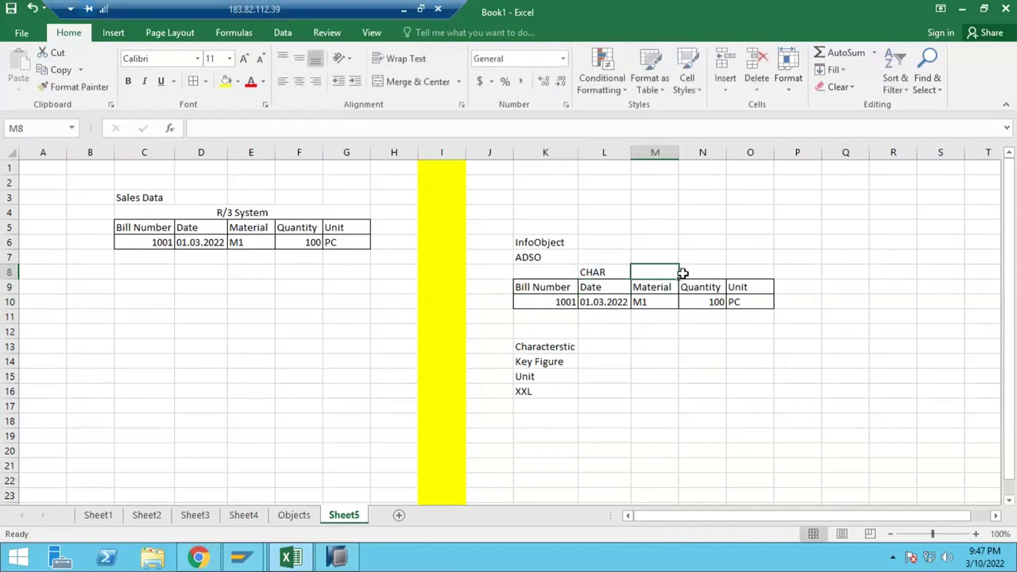
type("CHAR")
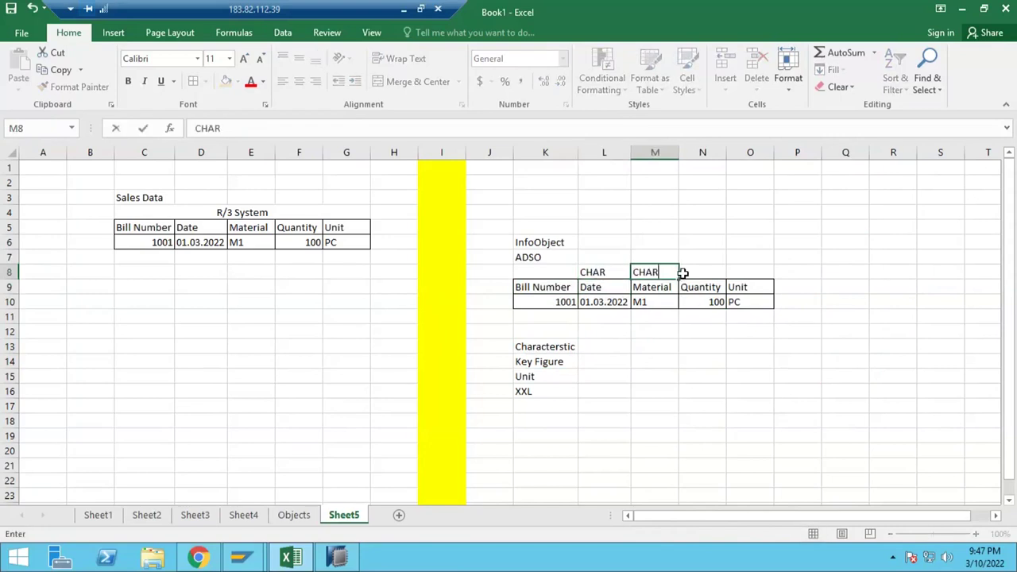
key("Tab")
type("K")
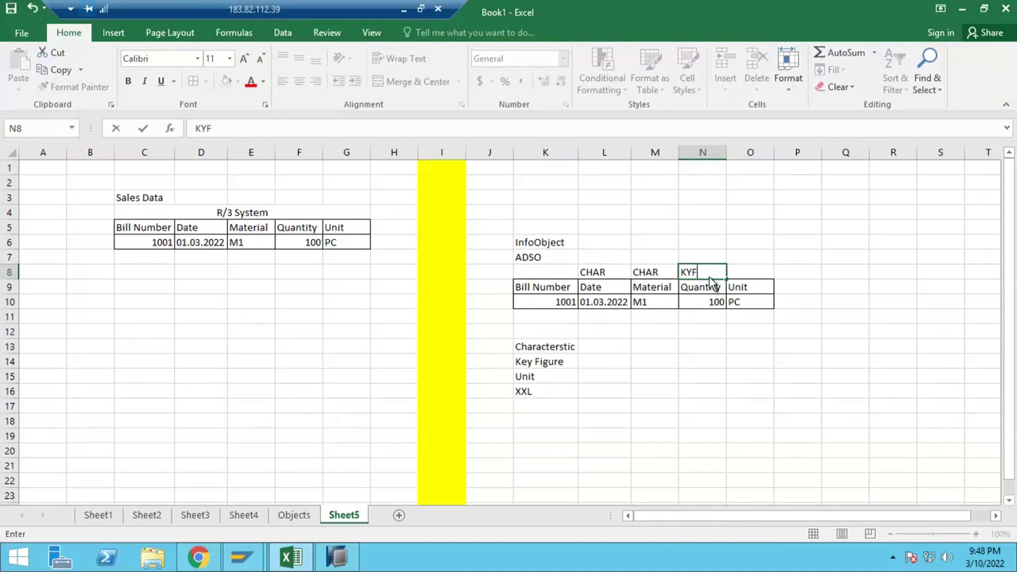
left_click(699, 290)
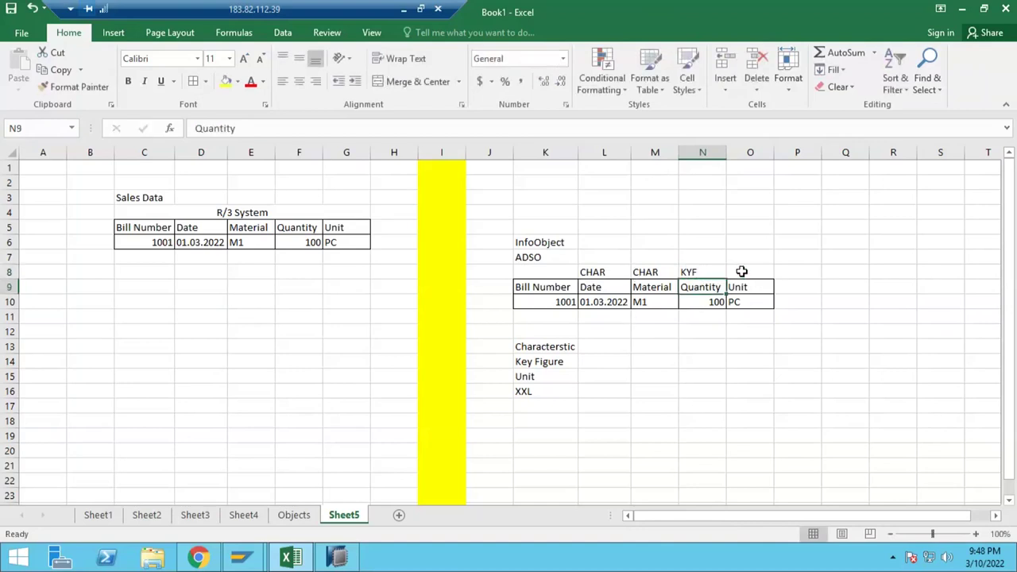
Compare the list of InfoObject types, especially the Unit entry, with the Unit column of the table.
left_click(739, 272)
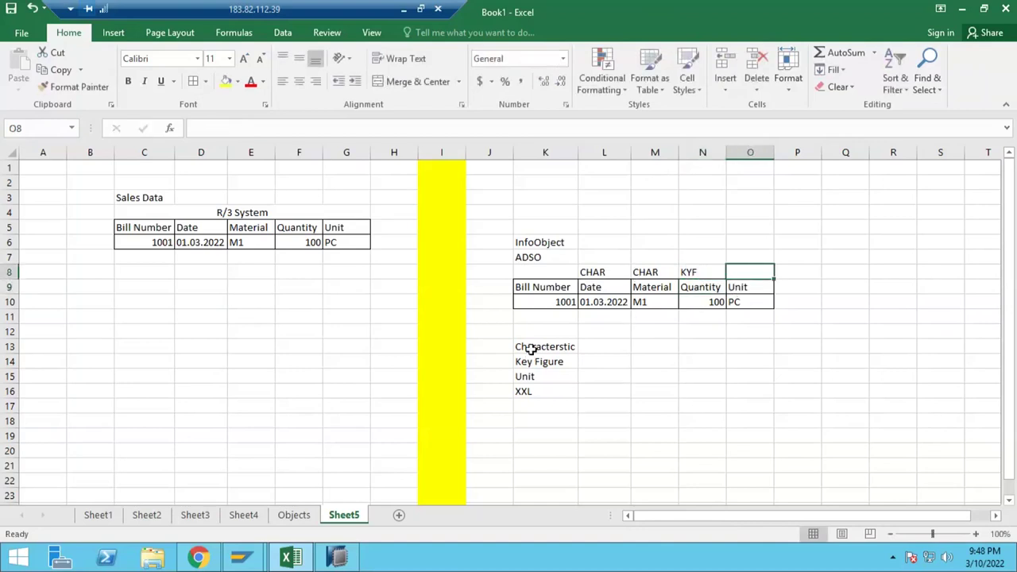
left_click_drag(530, 349, 533, 392)
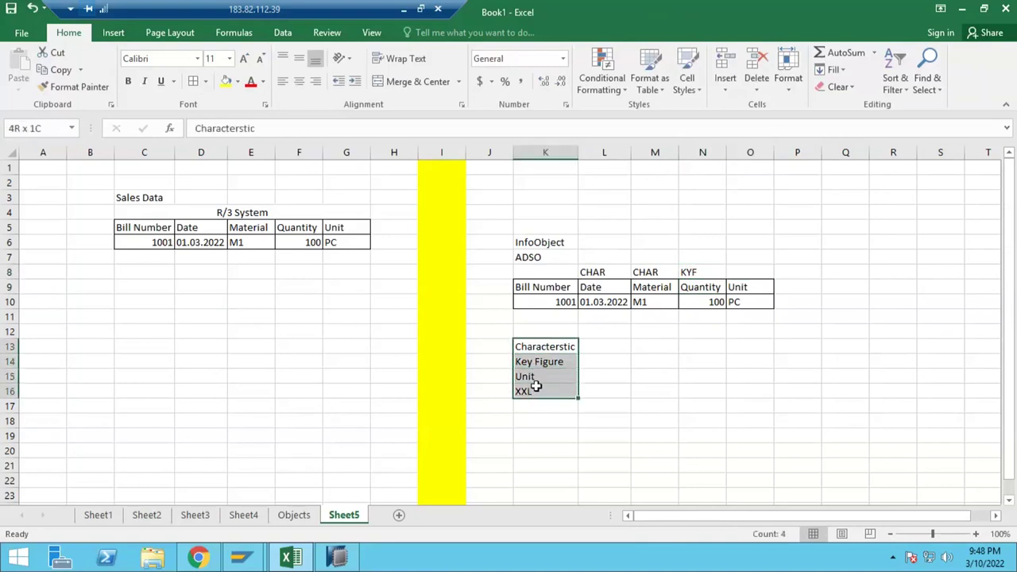
left_click(535, 379)
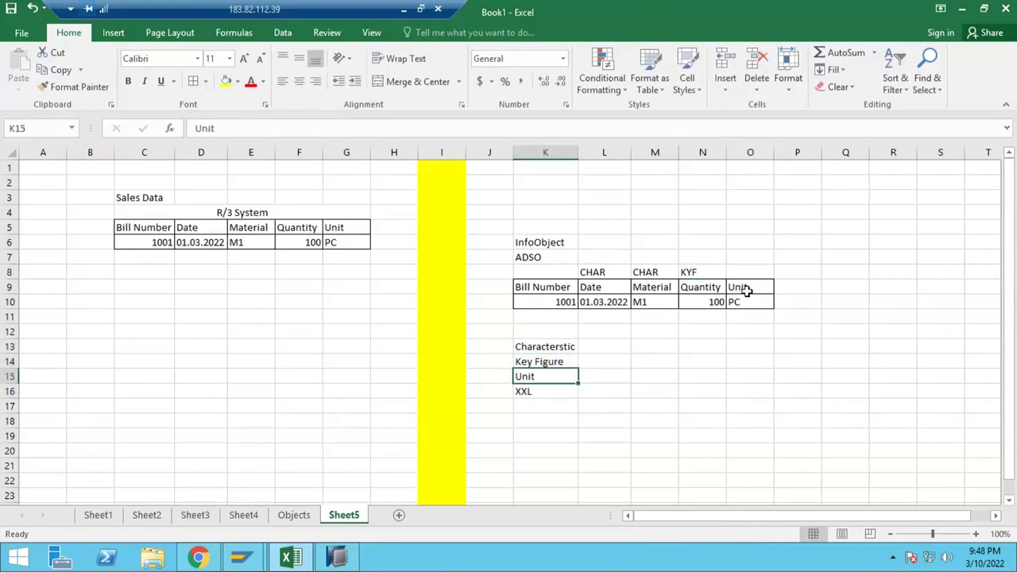
left_click(743, 291)
Enter Quantity in cell N15 and Currency in cell N16 as the two kinds of unit.
left_click(705, 387)
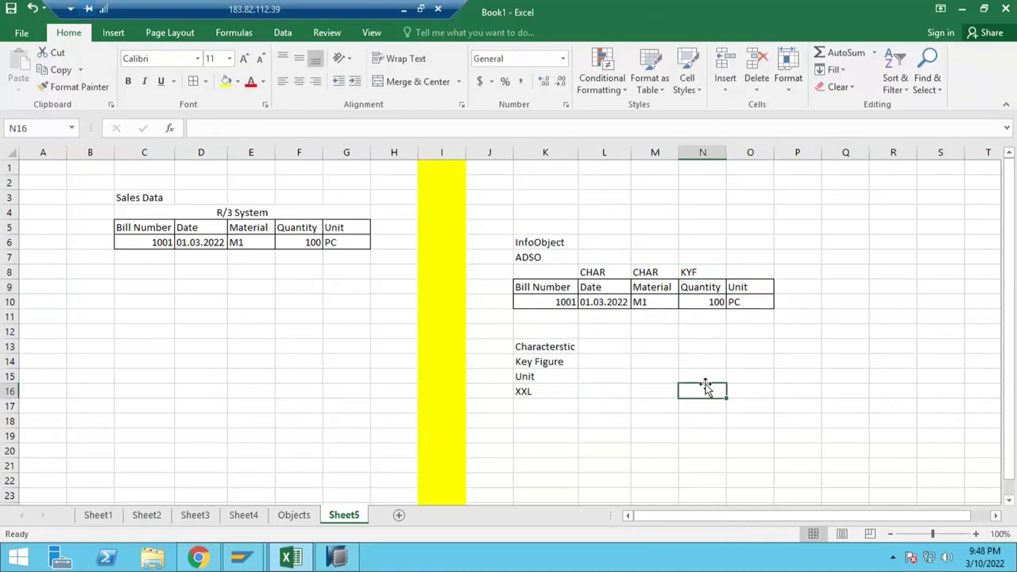
left_click(705, 382)
type("Q")
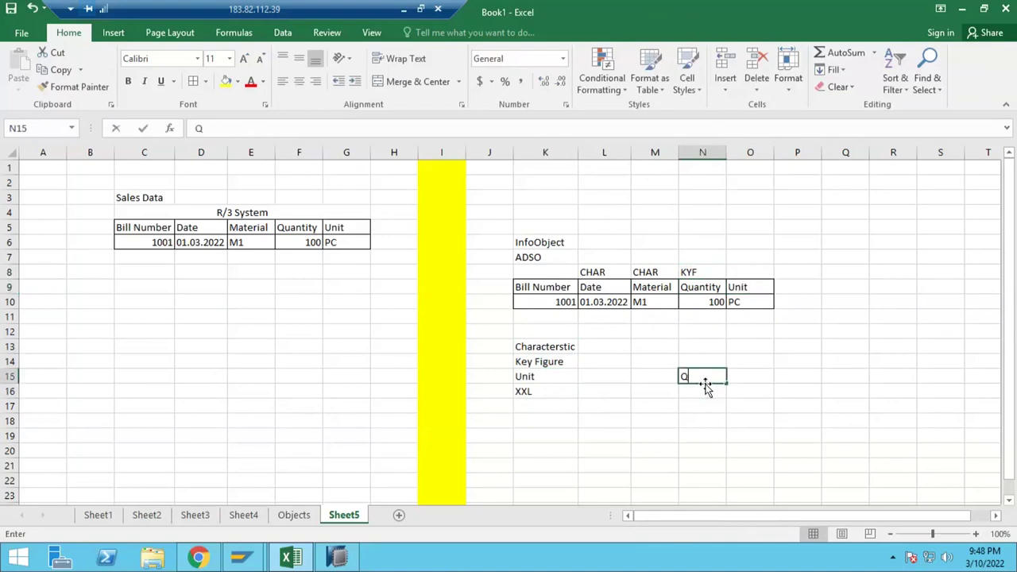
type("uantity")
key("Return")
type("Curre")
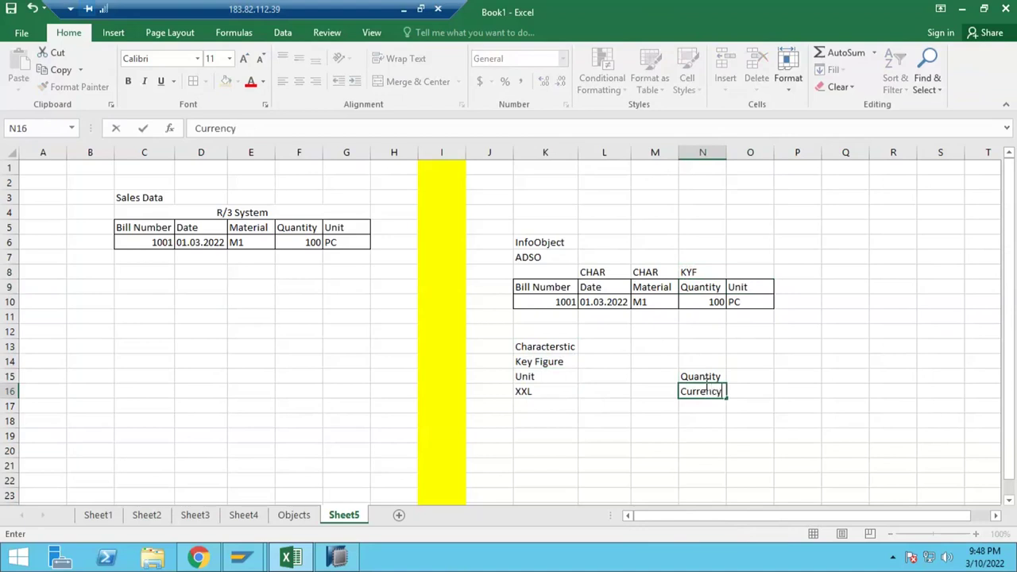
type("ncy")
key("Tab")
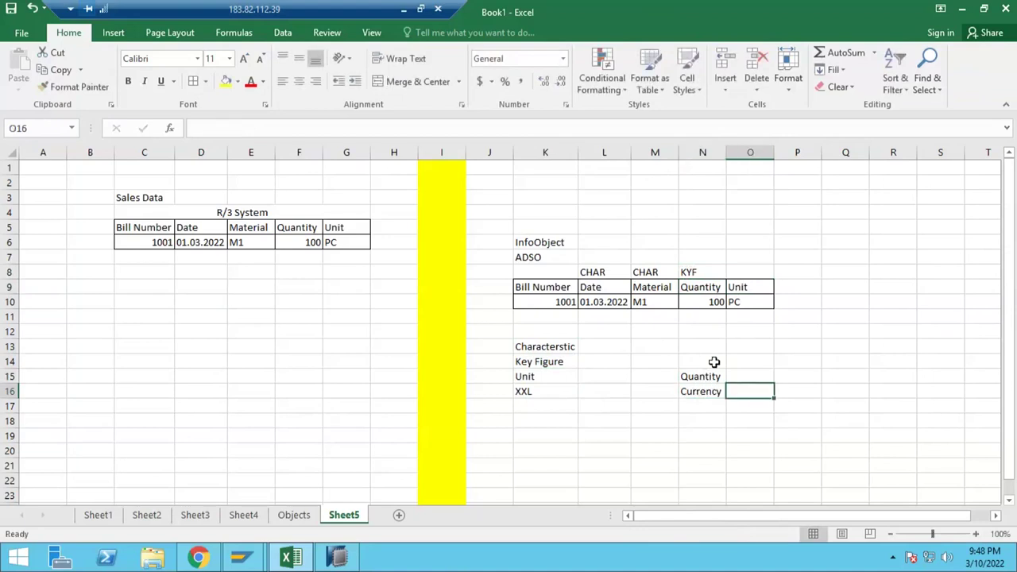
Enter PC in cell P15 as the example unit for Quantity.
left_click(717, 377)
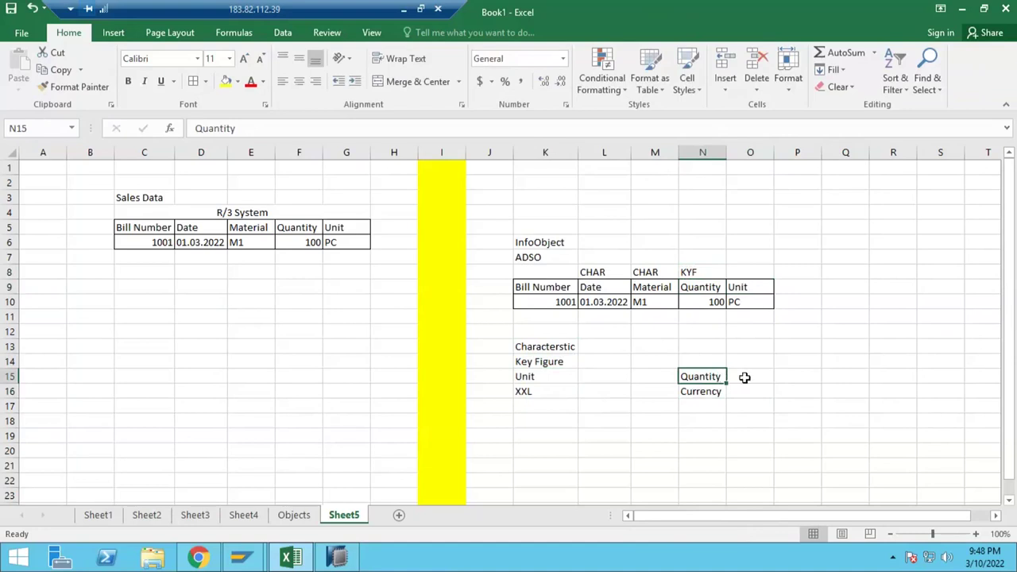
left_click(745, 377)
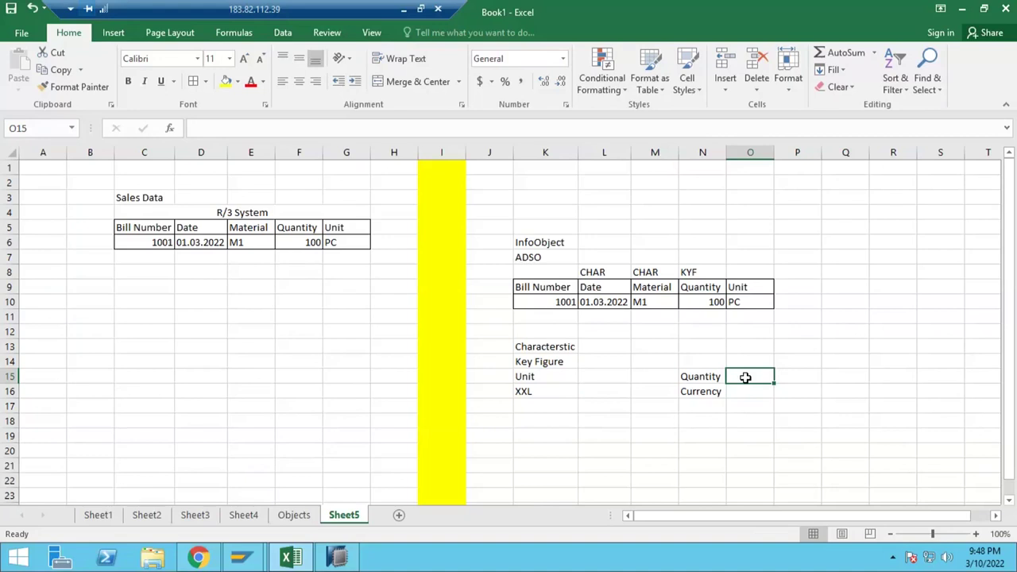
key("Right")
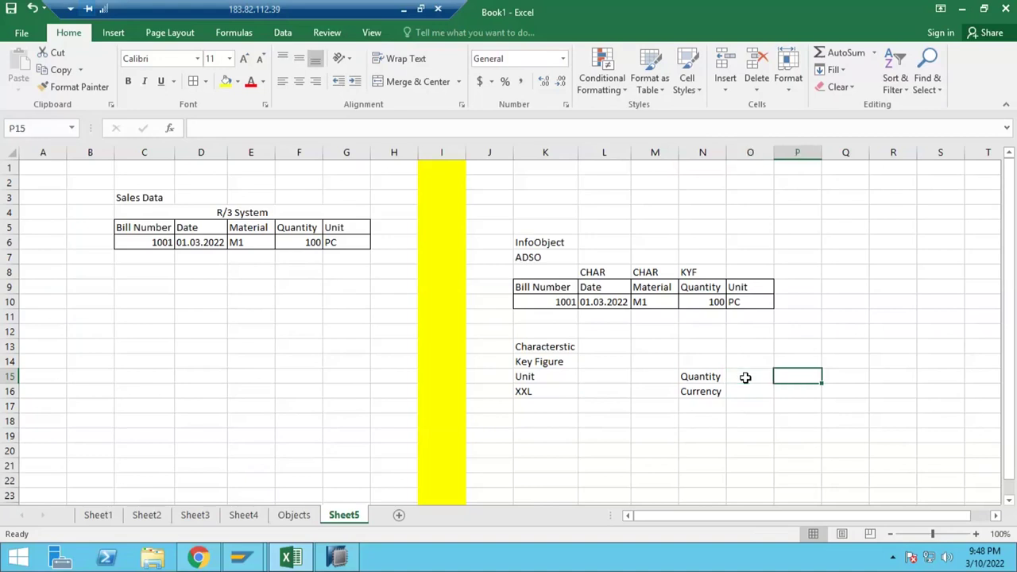
type("PC")
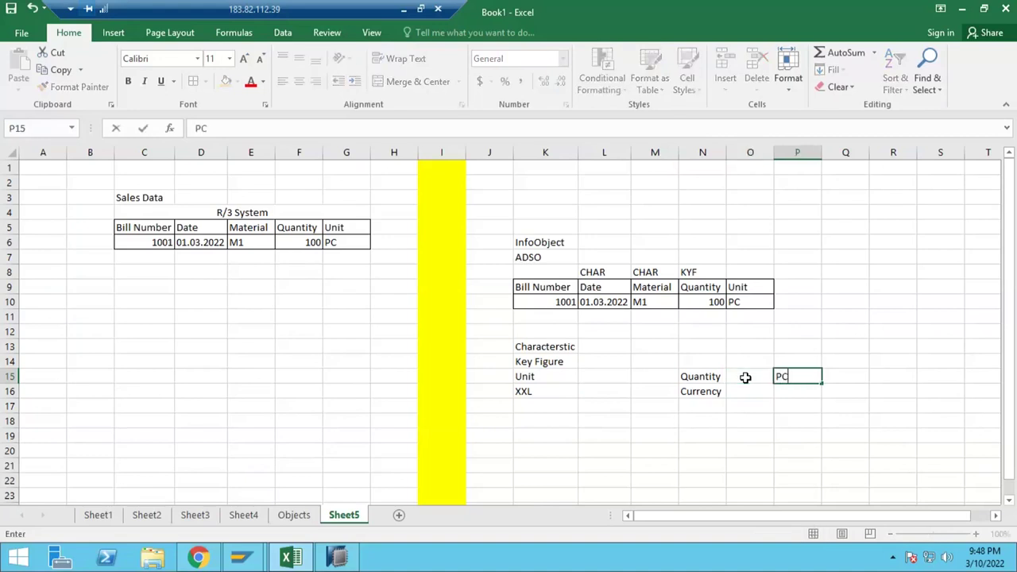
key("Return")
left_click(745, 377)
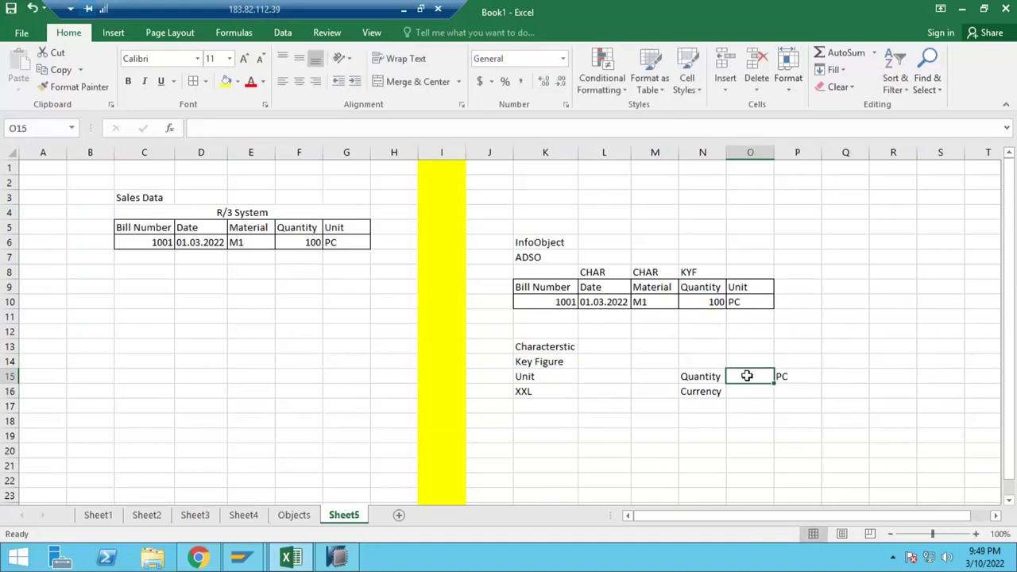
left_click(808, 382)
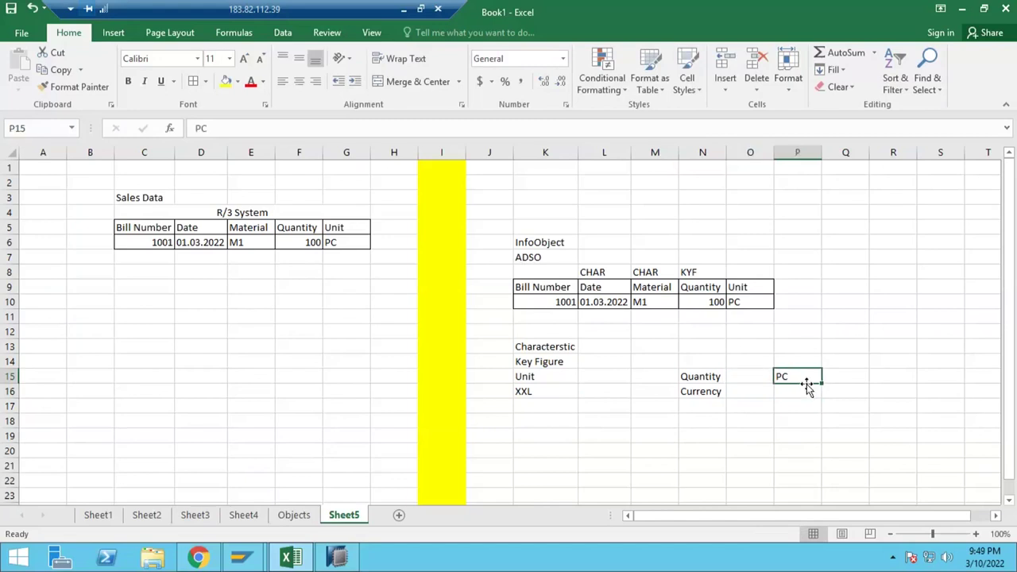
Enter the example amount 100 in cell O16 and its currency RS in P16.
left_click(735, 396)
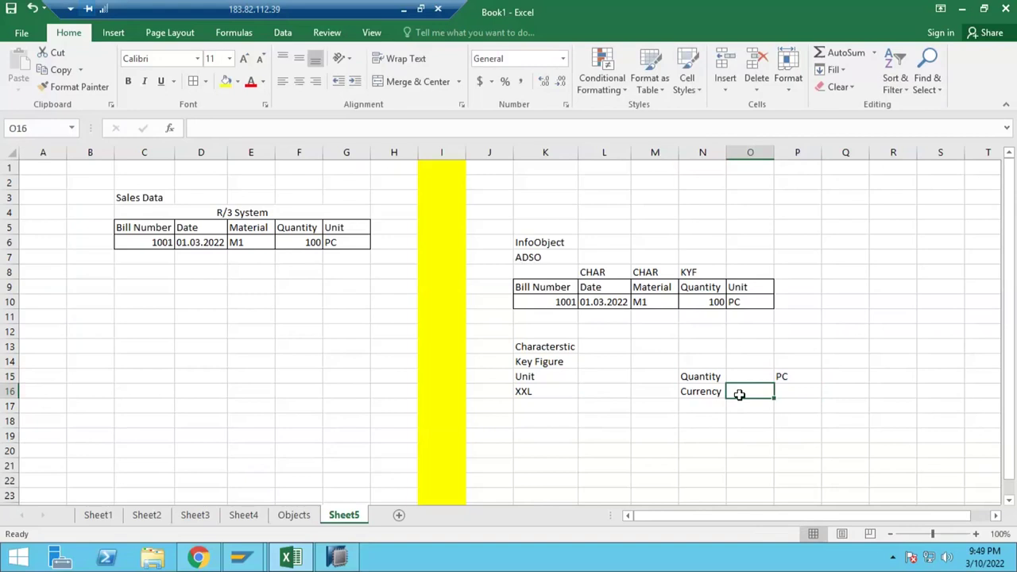
type("100")
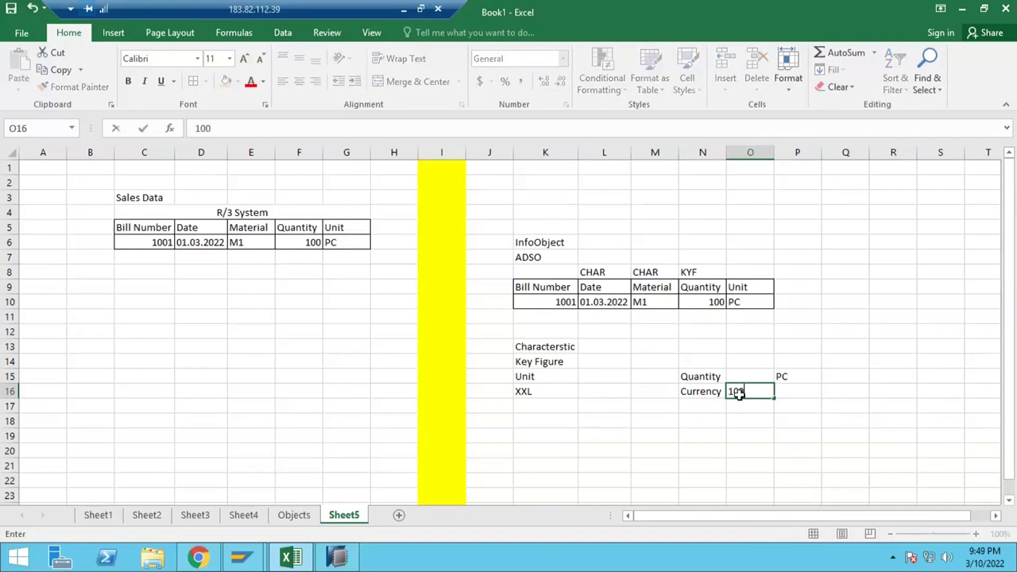
key("Tab")
left_click(739, 394)
key("Tab")
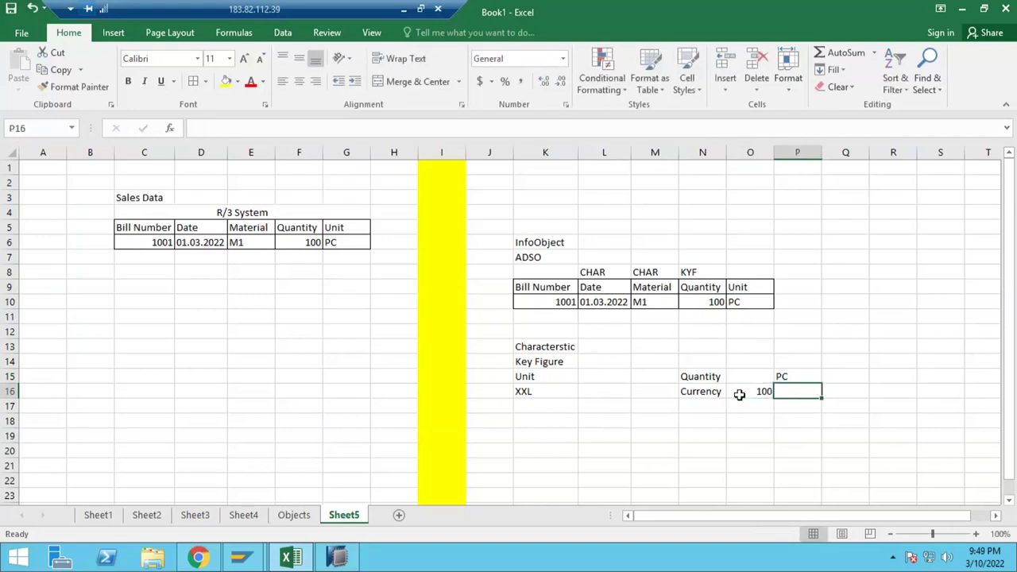
type("RS")
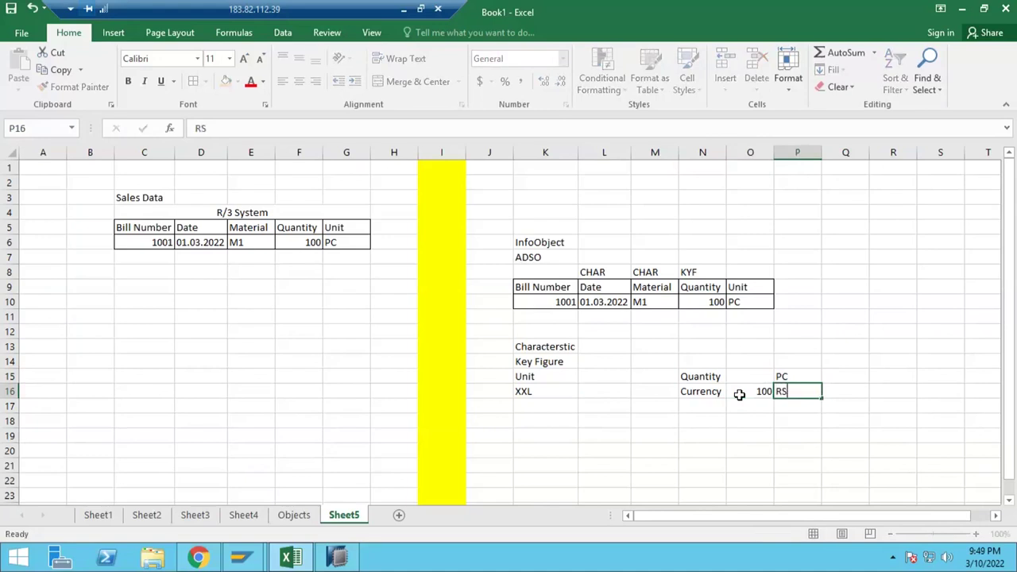
key("Return")
Change the example currency in cell P16 to USD and finally to EUR.
key("Up")
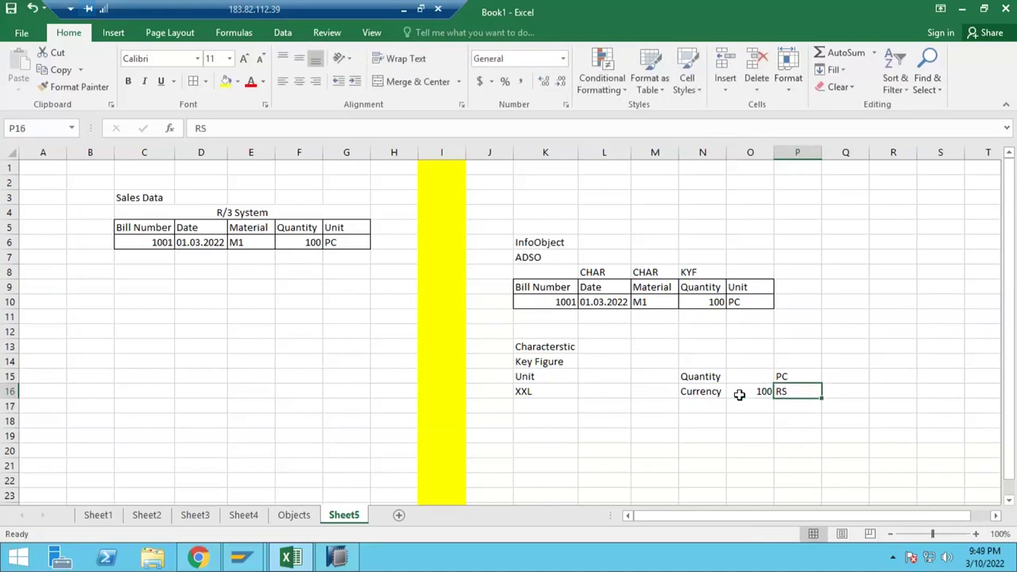
type("USD")
key("Return")
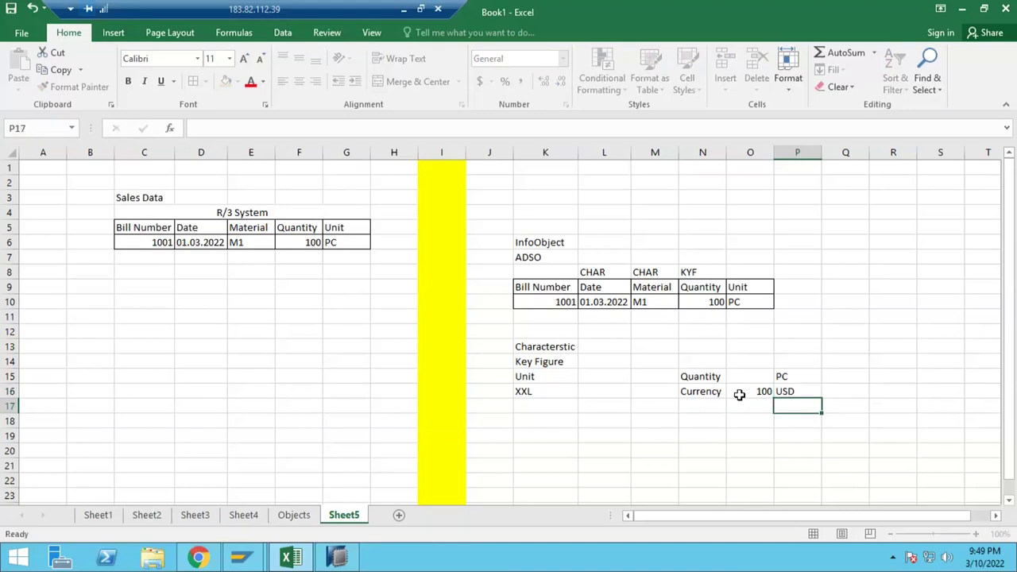
key("Up")
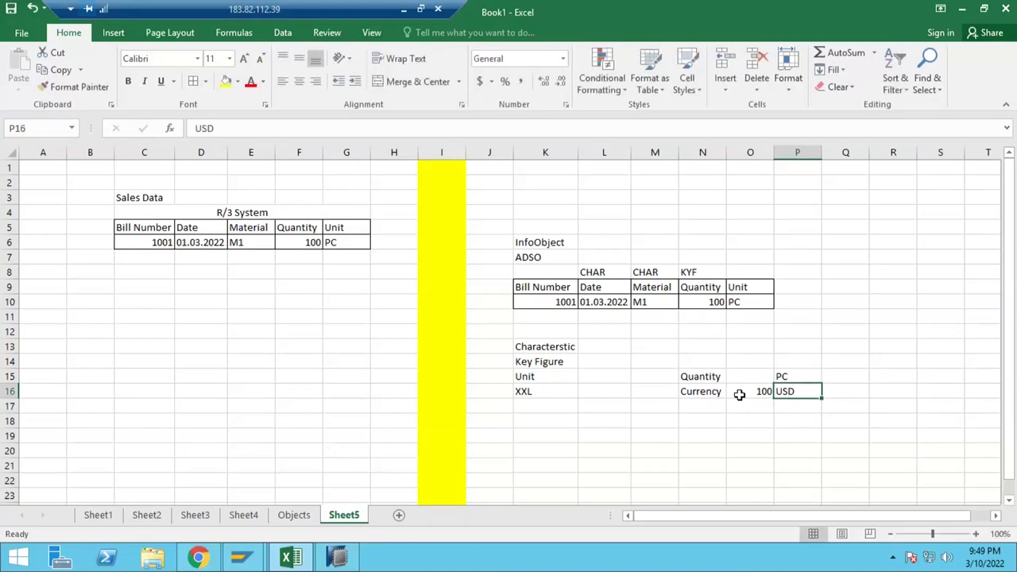
type("EUR")
key("Return")
Review the Quantity and Currency unit examples in rows 15 and 16.
key("Up")
key("Up")
key("Down")
left_click(704, 364)
left_click_drag(704, 365, 707, 395)
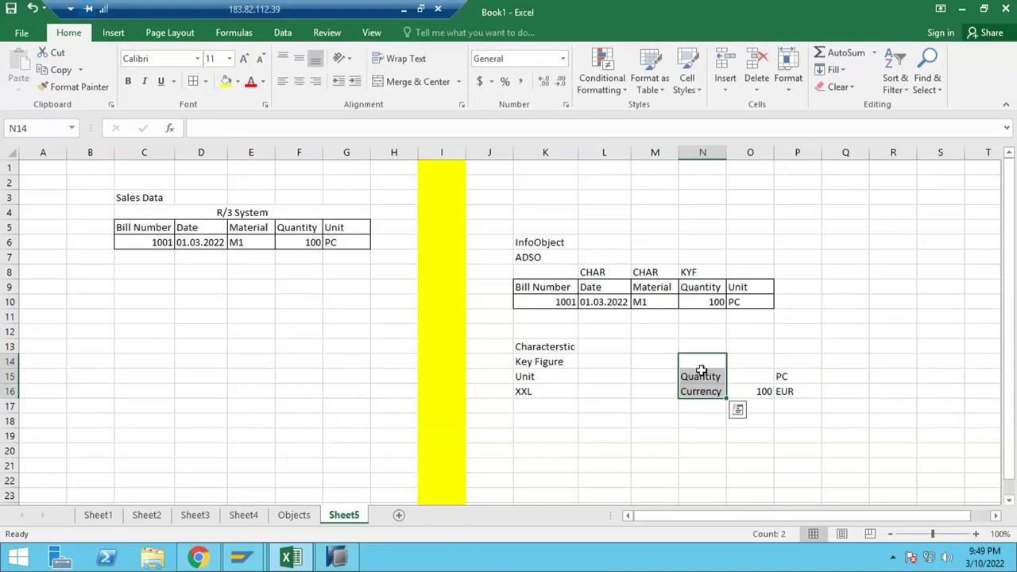
left_click(701, 368)
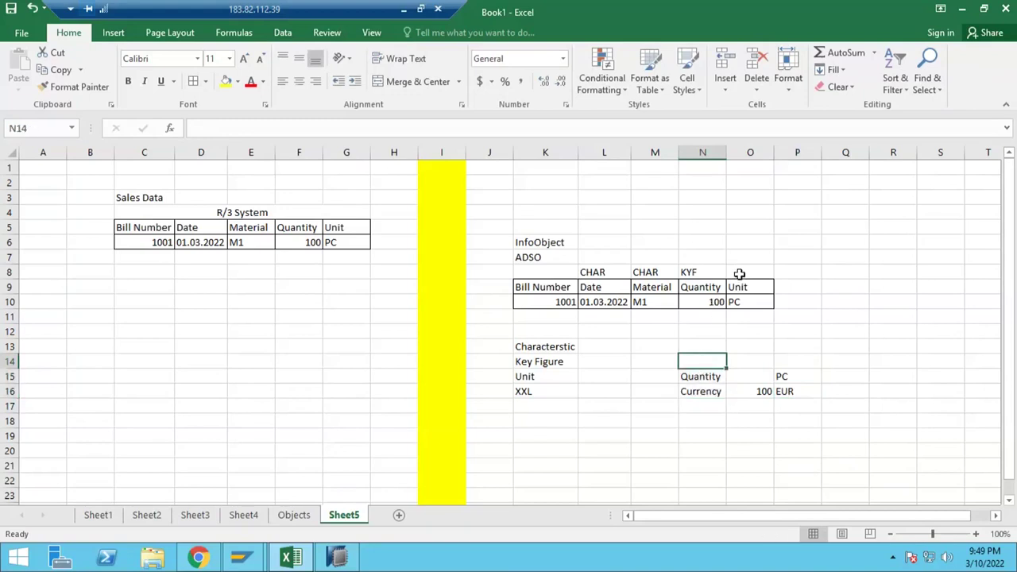
Enter 256 in cell K12, directly above the Characterstic label.
left_click(739, 273)
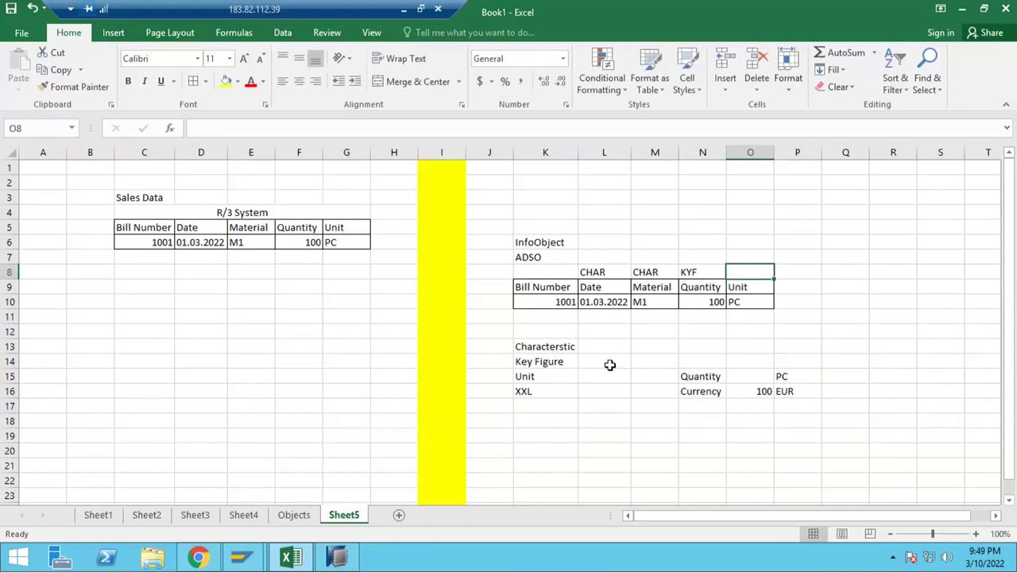
left_click(540, 392)
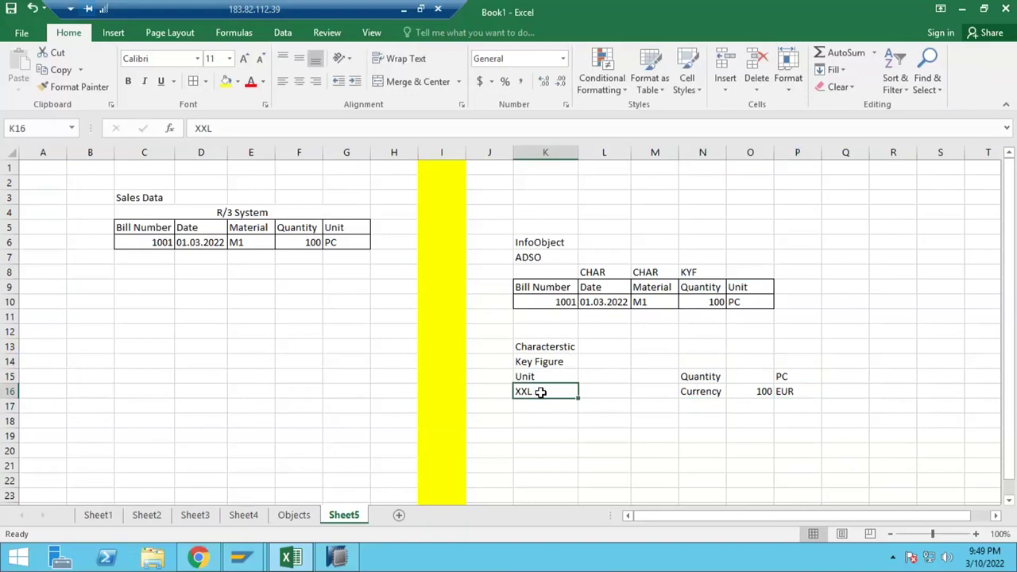
left_click(532, 347)
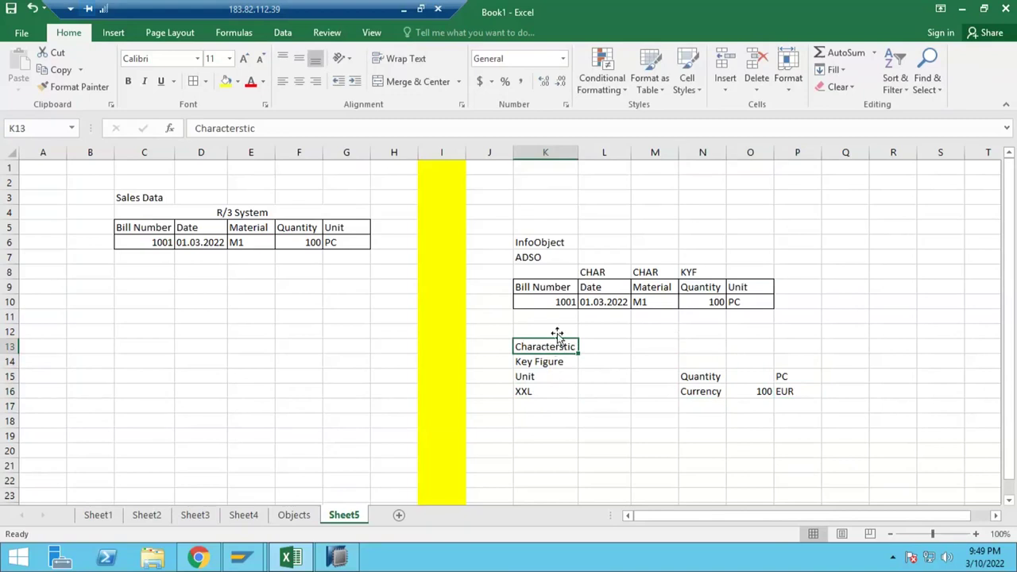
left_click(556, 331)
type("256")
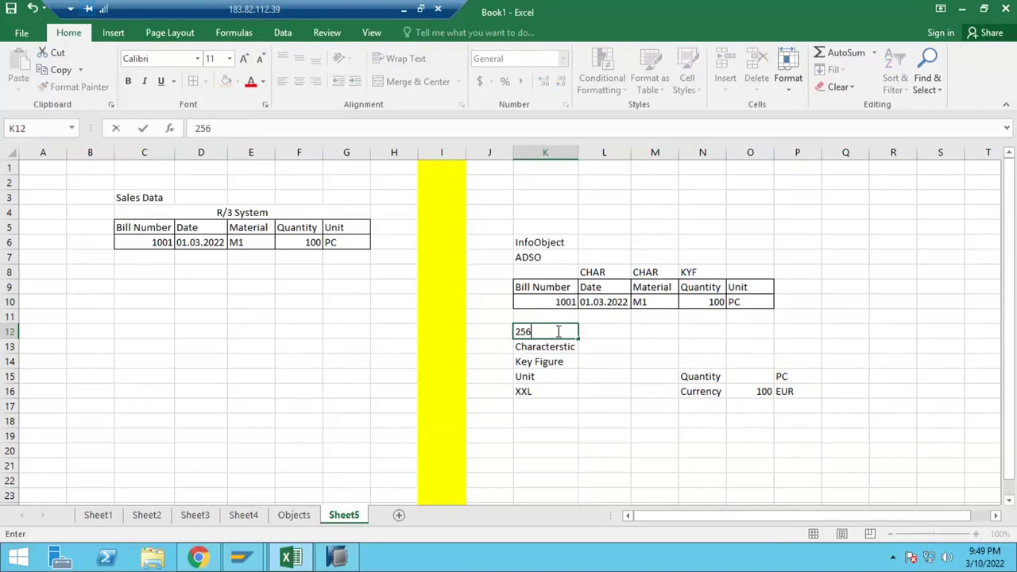
key("Return")
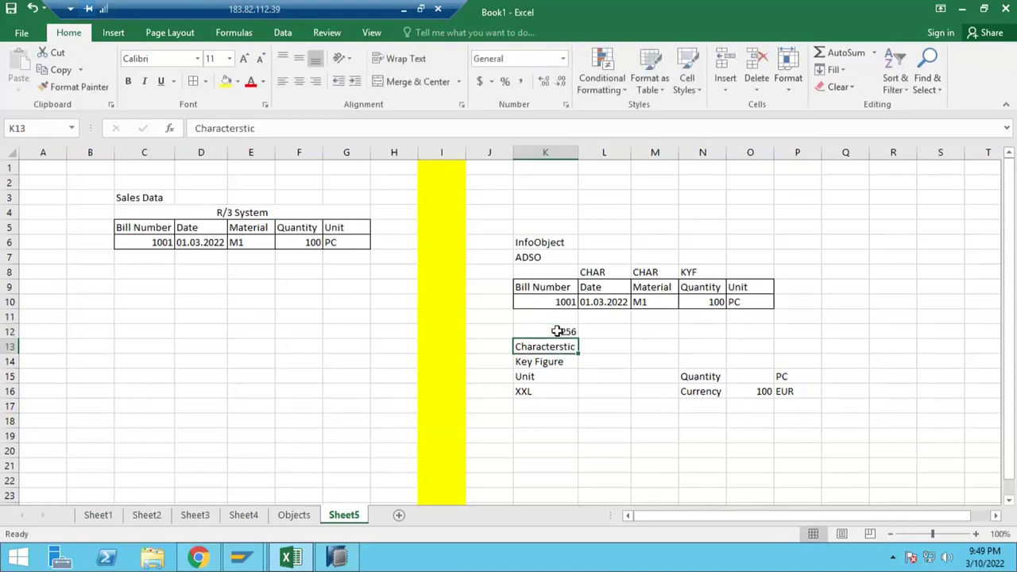
Review the Material column's header and value, the number in cell K12 and the XXL entry in the type list.
left_click(652, 290)
left_click(649, 304)
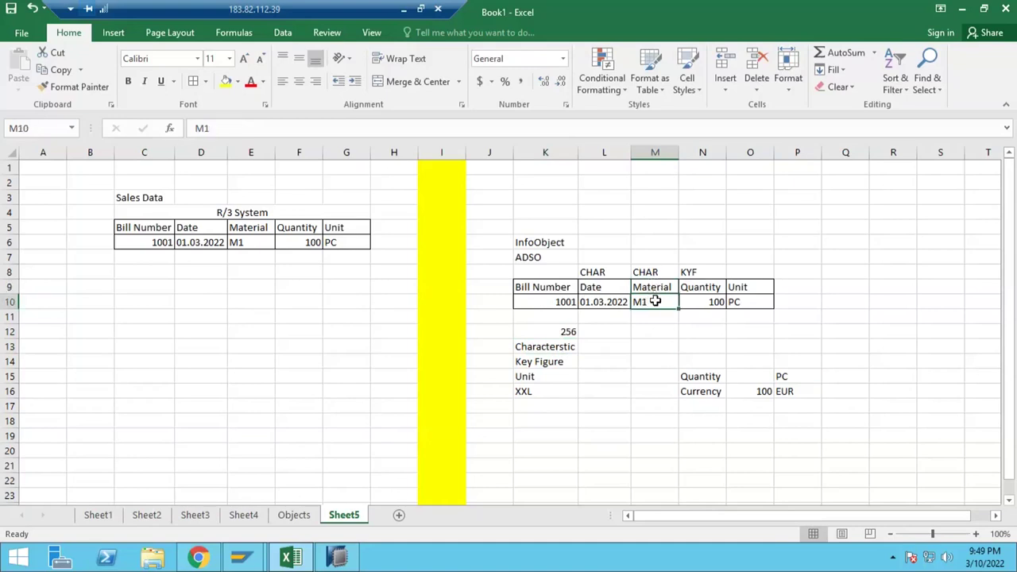
left_click(547, 332)
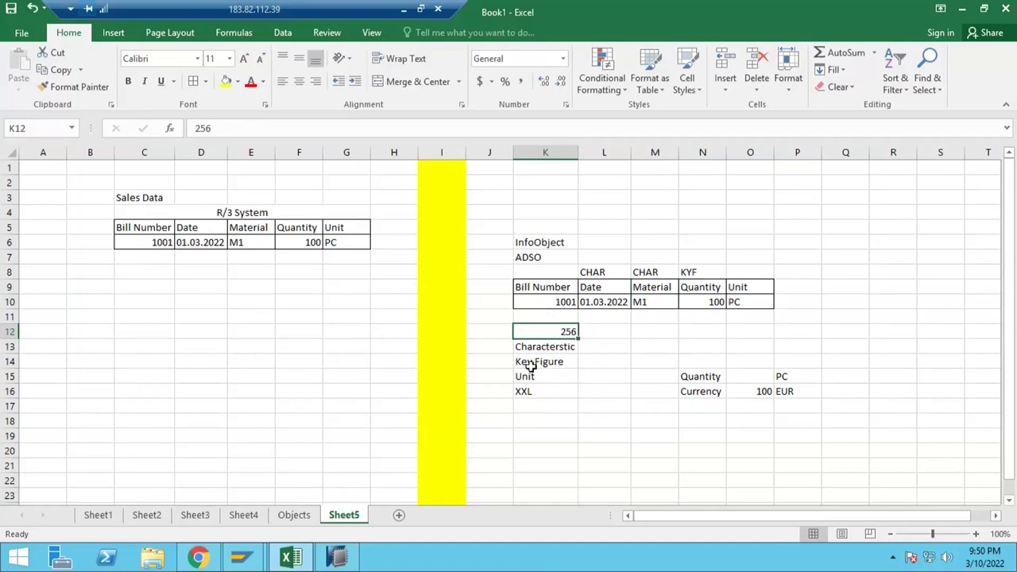
left_click(529, 392)
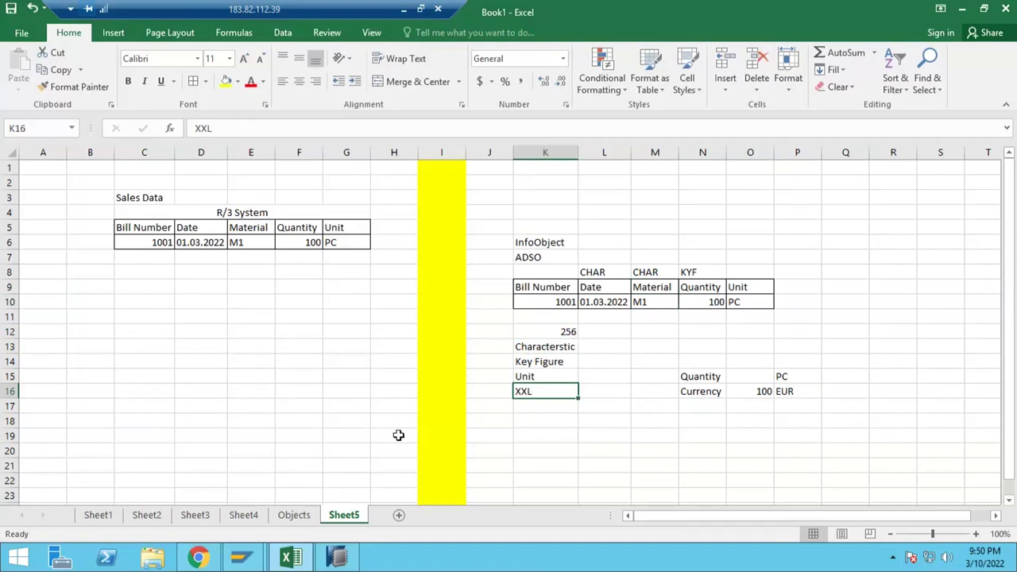
Switch to SAP HANA Studio and review the available InfoObject types for the new InfoObject.
left_click(337, 556)
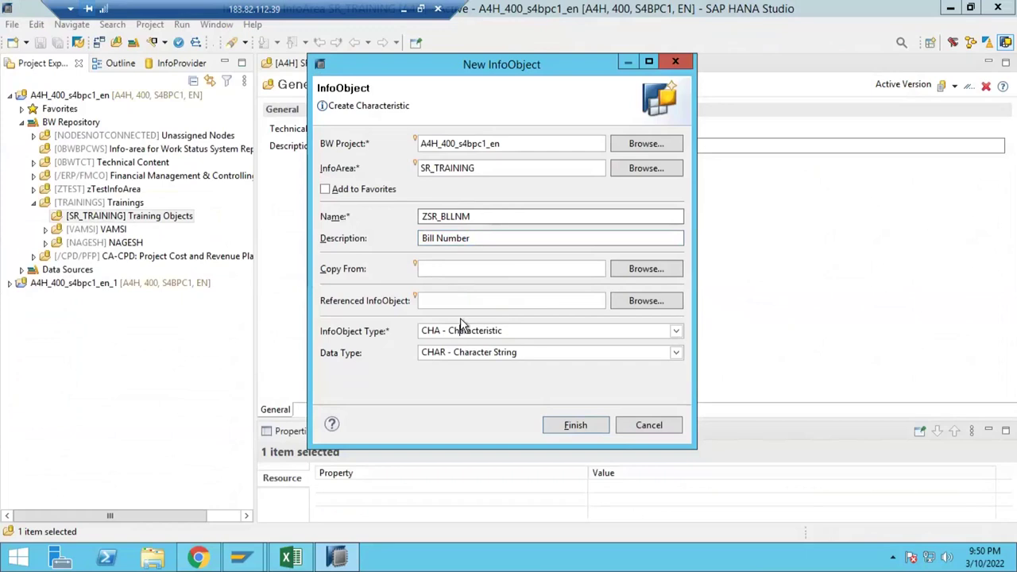
left_click(471, 337)
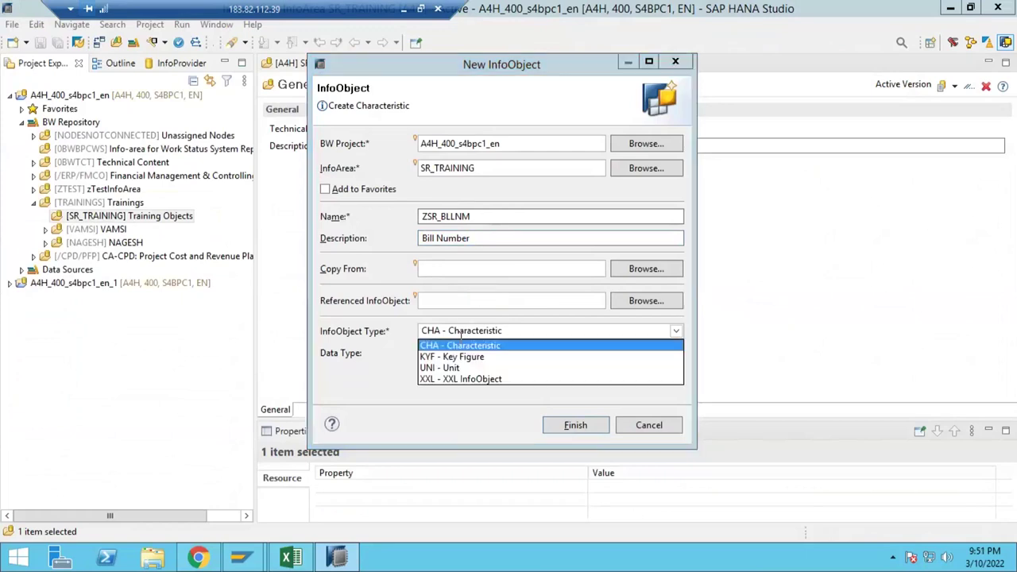
left_click(355, 371)
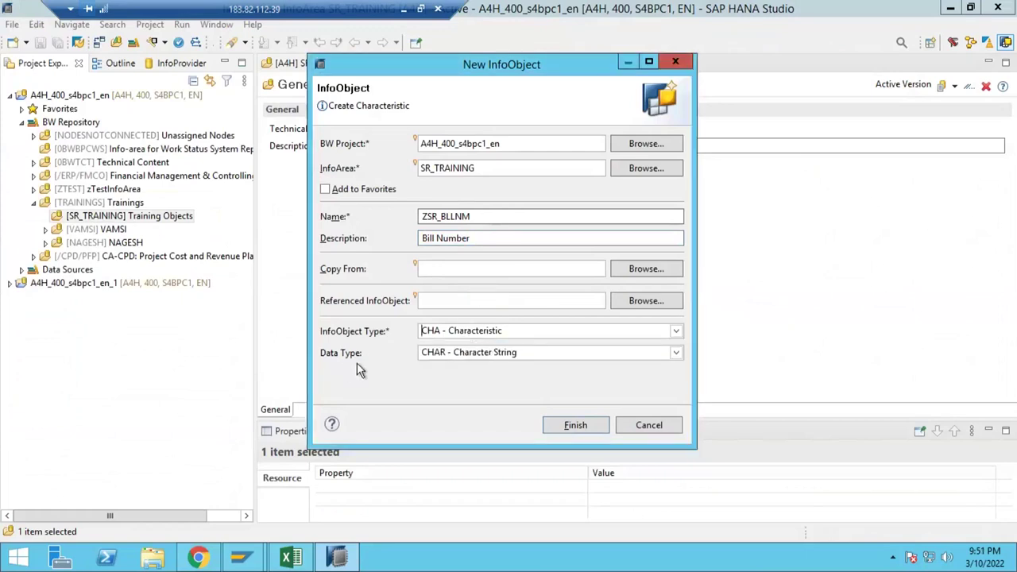
Set the new InfoObject's data type to SNUMC - Signed Numerical Characteristic and display the available data types again.
left_click(456, 353)
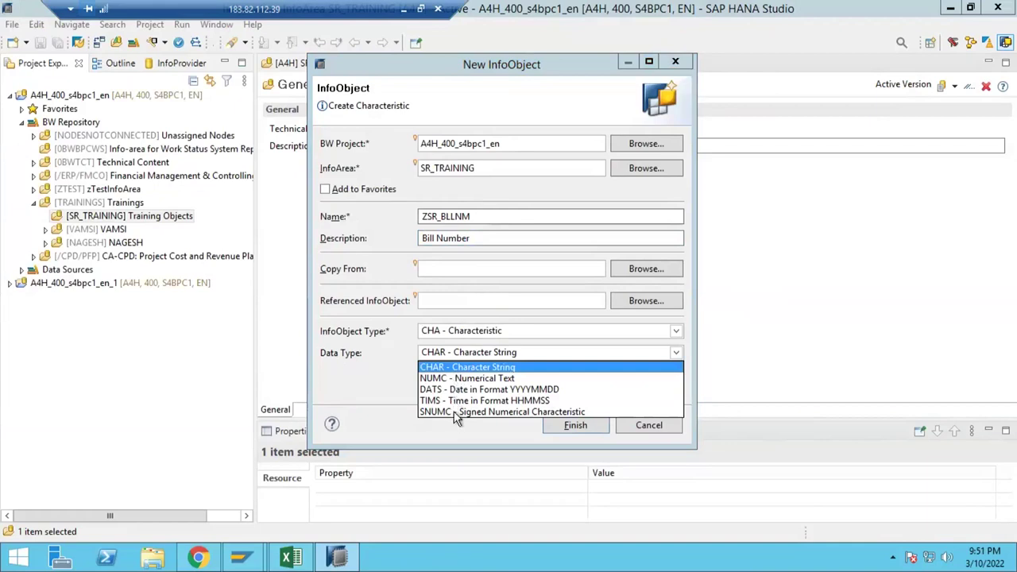
left_click(457, 411)
left_click(455, 352)
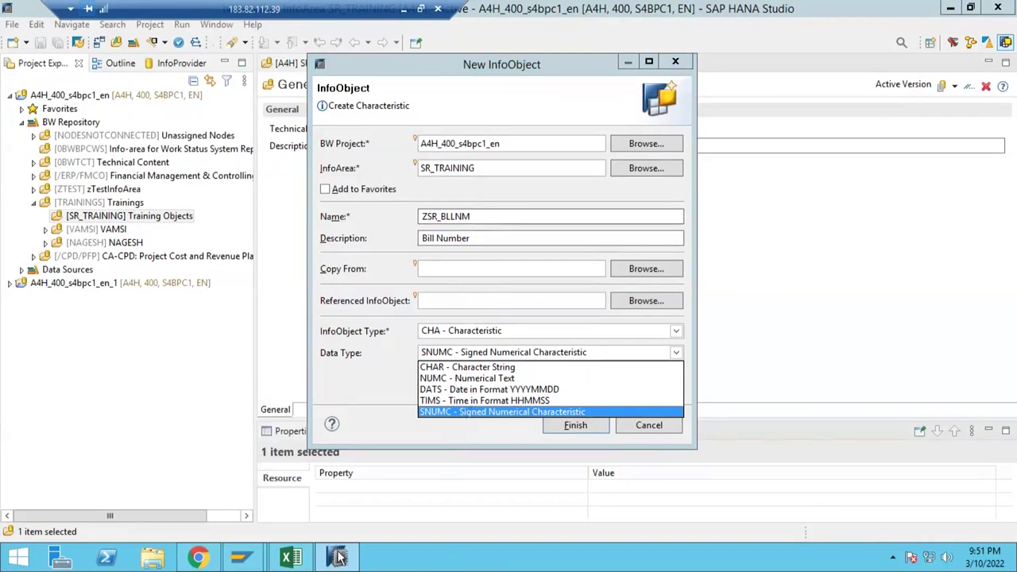
Switch to Excel and list the data types CHAR, NUM, DATS and TIME in cells K19 to K22.
key("alt+Tab")
left_click(530, 433)
type("CHAR")
key("Return")
type("NUM")
key("Return")
type("SI")
key("BackSpace")
type("DA")
key("Return")
type("TIME")
key("Return")
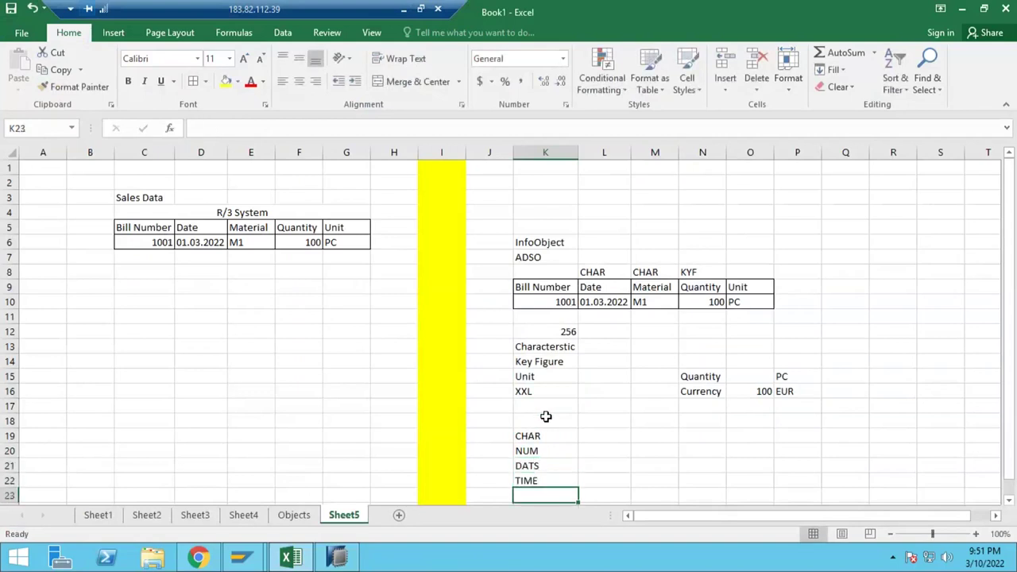
Review the CHAR and NUM entries in the data type list in column K.
left_click(548, 436)
left_click(547, 450)
left_click(528, 436)
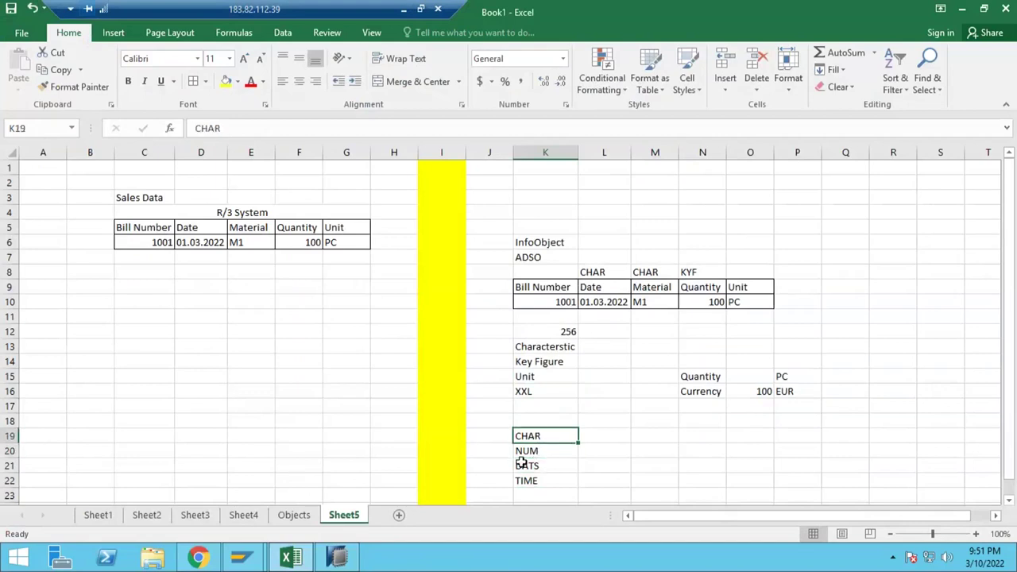
left_click(556, 454)
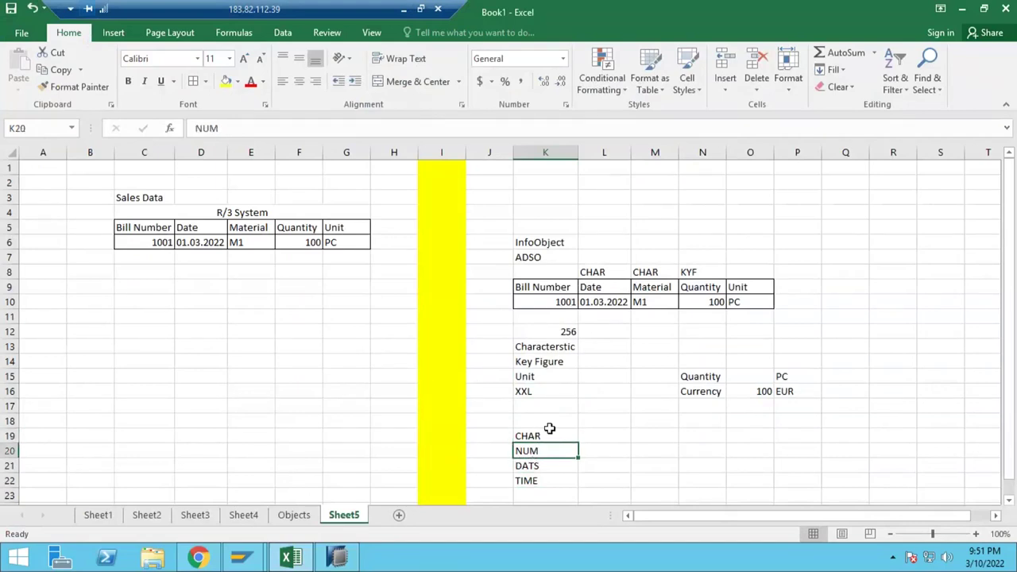
scroll(547, 419, "down", 2)
left_click(547, 332)
left_click(547, 347)
scroll(556, 376, "up", 1)
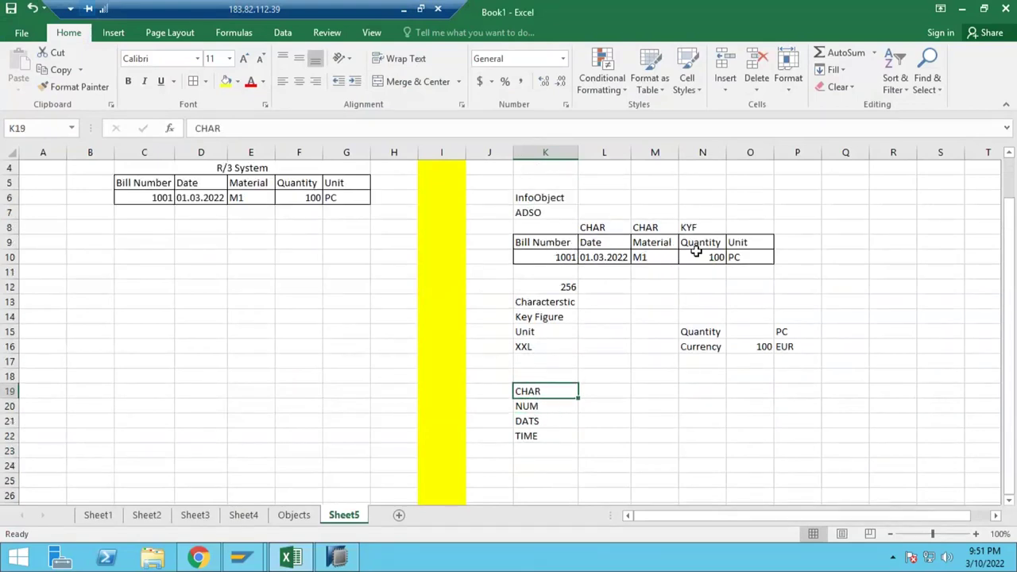
Add the header PHONE NUMBER in cell P9 beside Unit and fit column P to its width.
left_click(545, 242)
left_click(801, 241)
type("P")
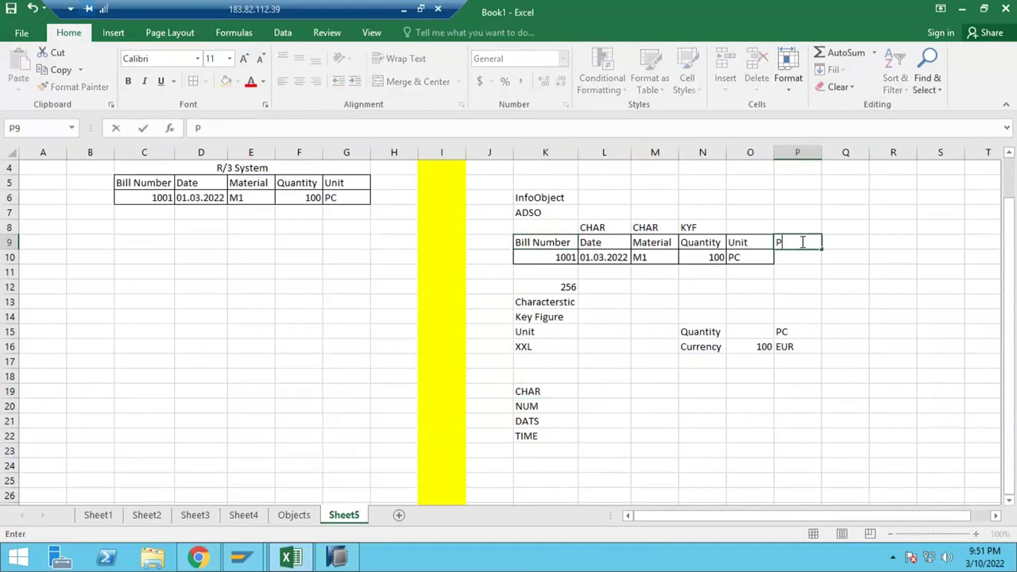
type("HONE NUMBER")
key("Return")
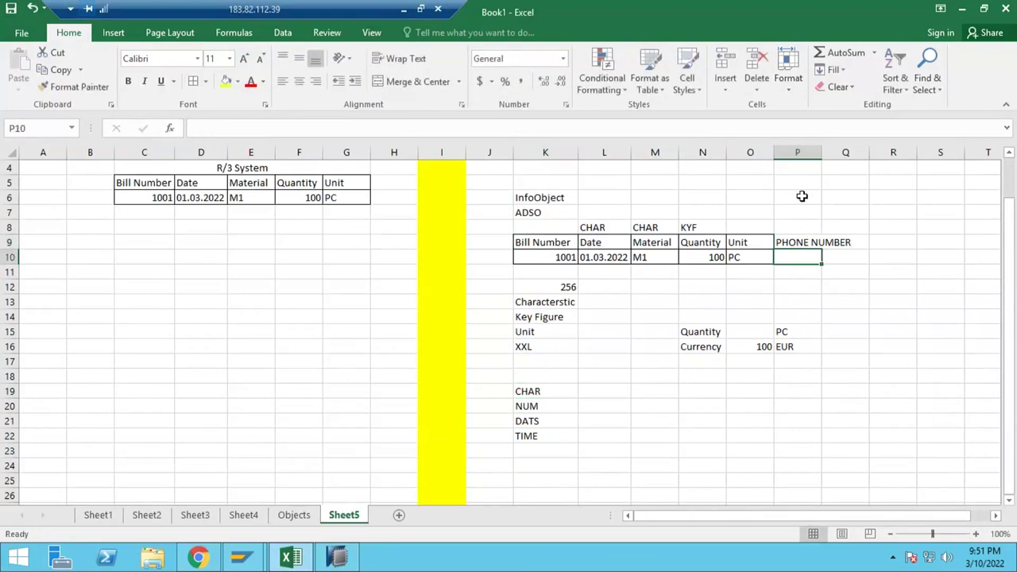
double_click(821, 151)
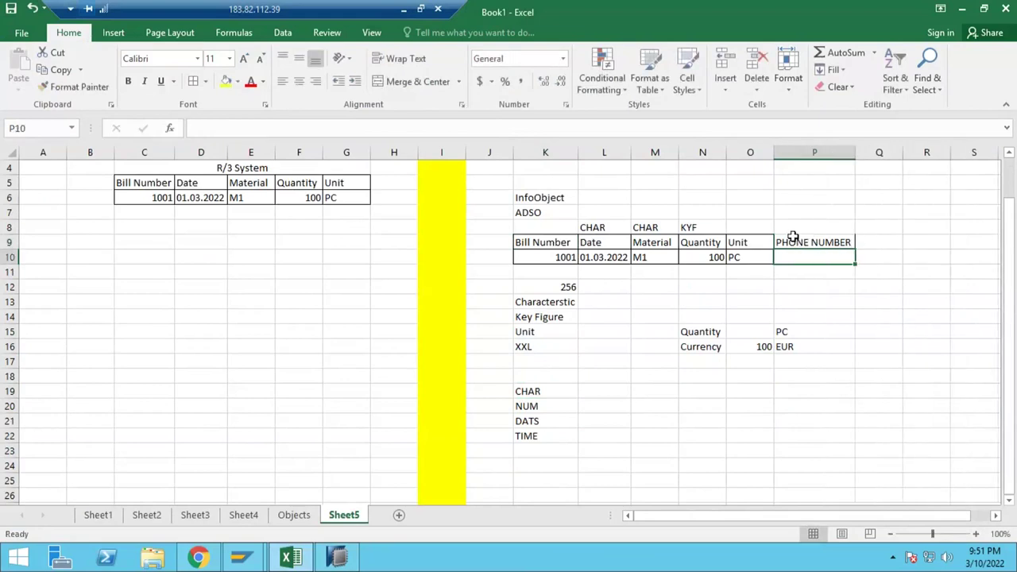
left_click(794, 243)
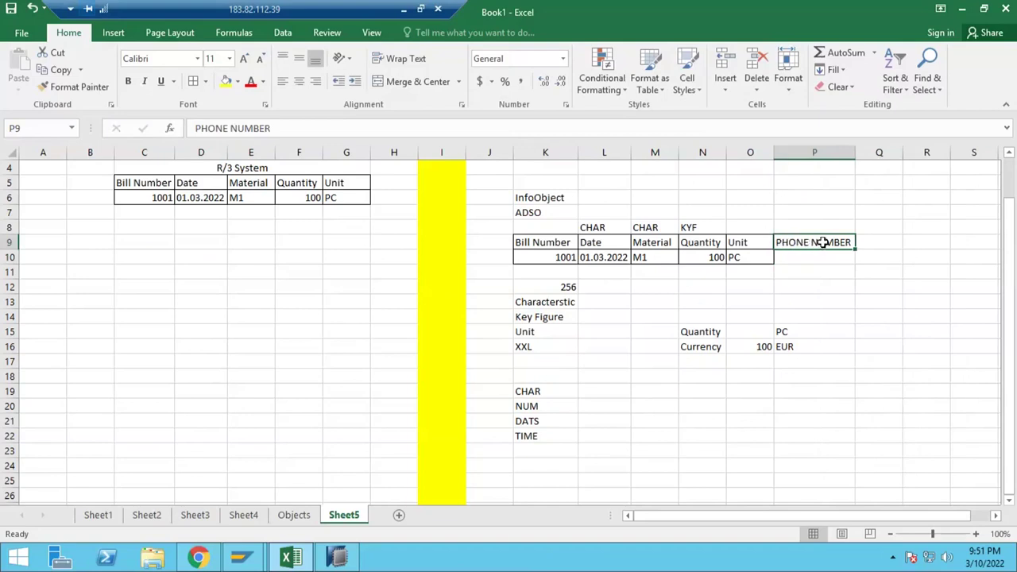
Add the heading SNO in cell Q9, beside the PHONE NUMBER heading.
left_click(541, 408)
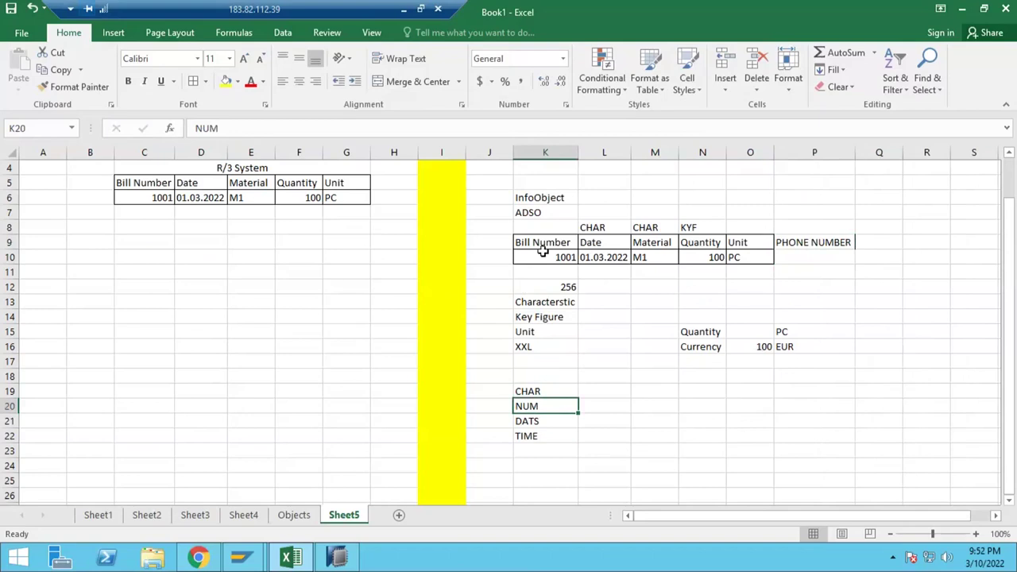
left_click(879, 239)
type("SN")
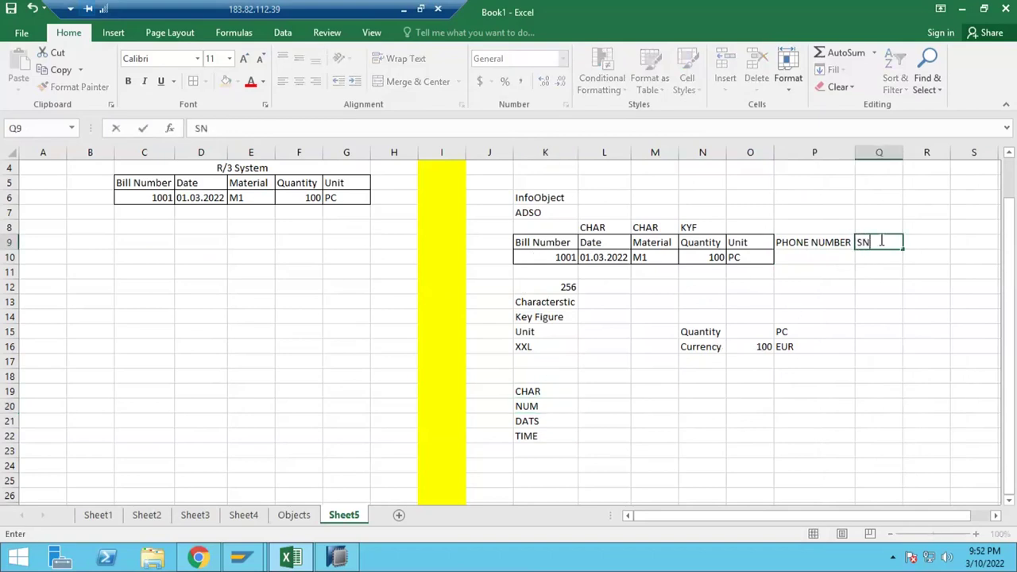
type("O")
key("Return")
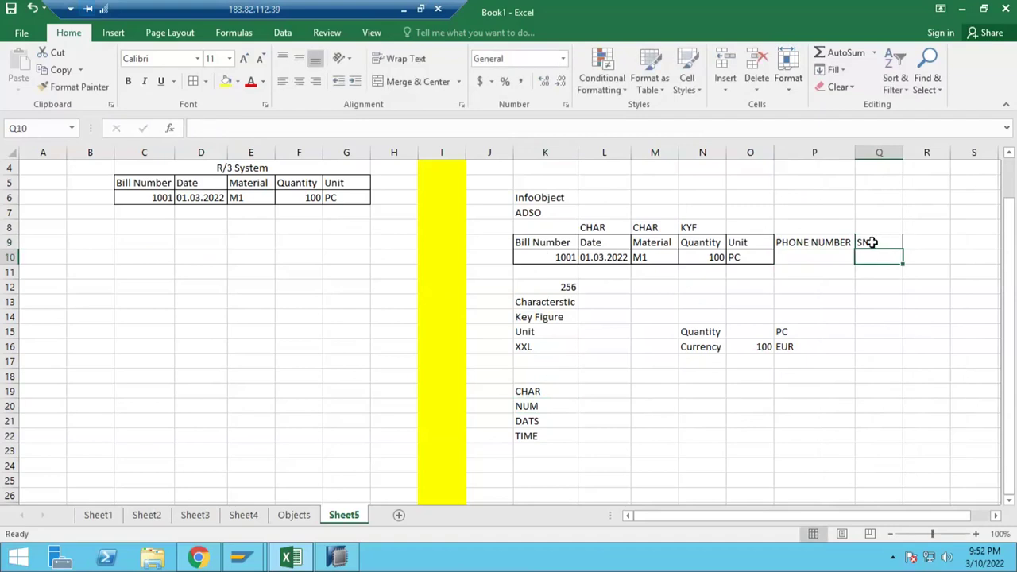
left_click(556, 406)
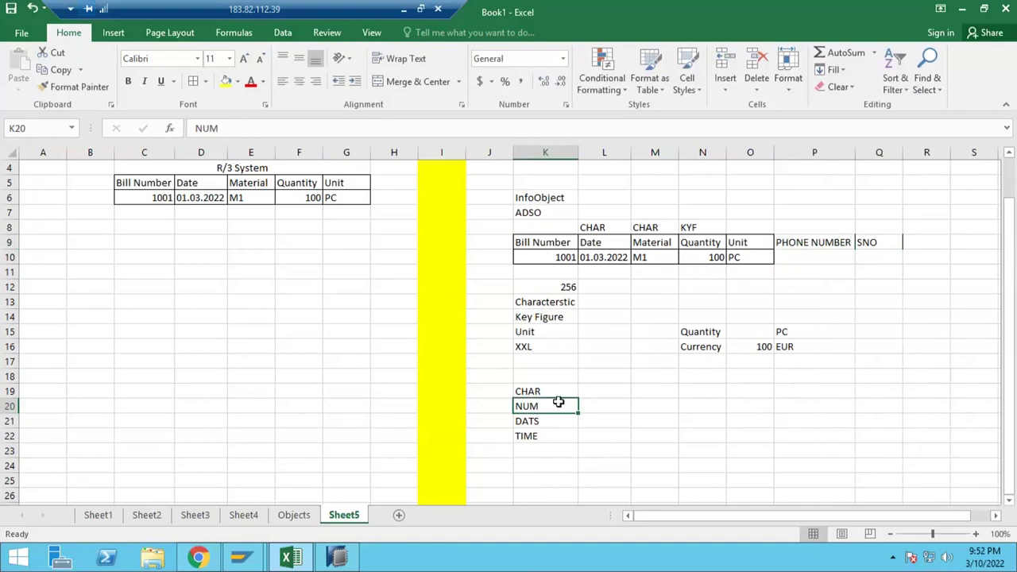
left_click_drag(830, 213, 878, 271)
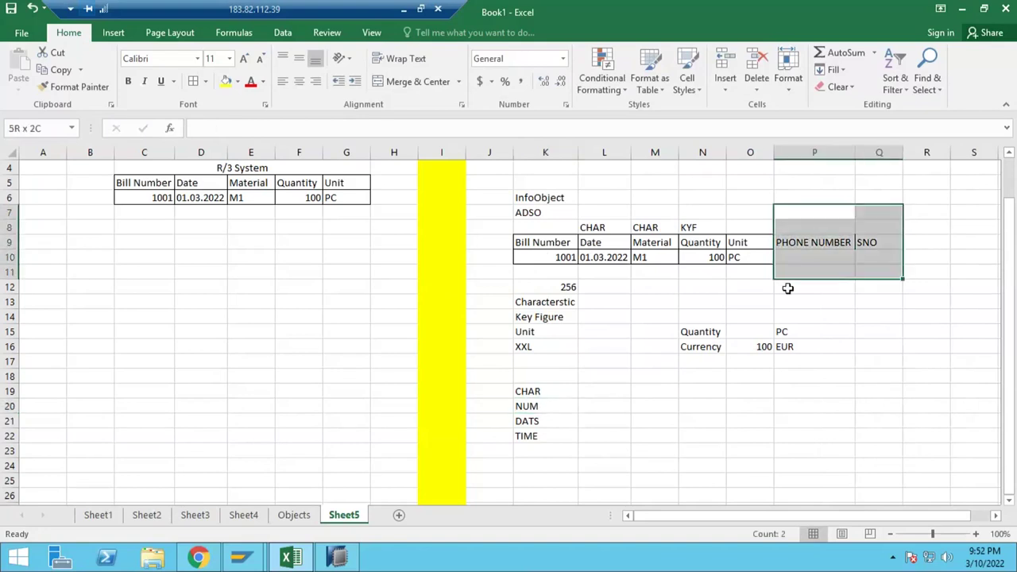
left_click(543, 390)
left_click(546, 406)
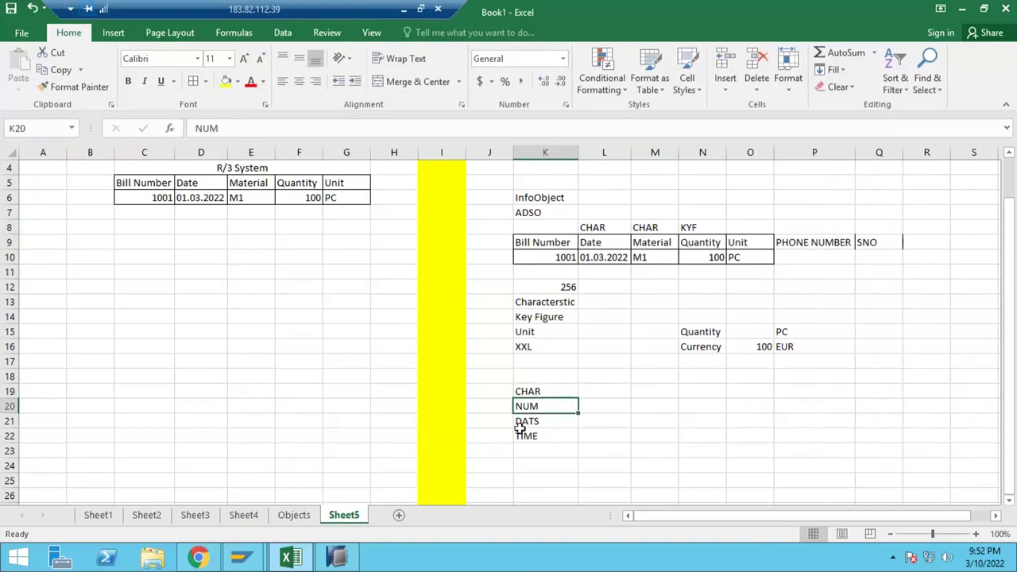
Try CHAR and a sample name as values in the cell below PHONE NUMBER, and clear the cell.
left_click(810, 255)
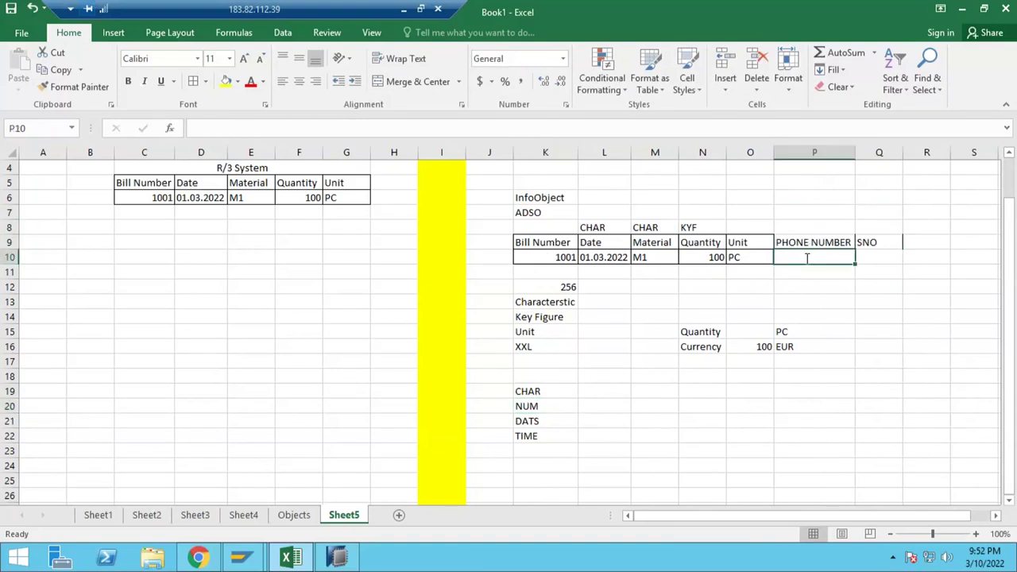
type("CHAR")
key("Return")
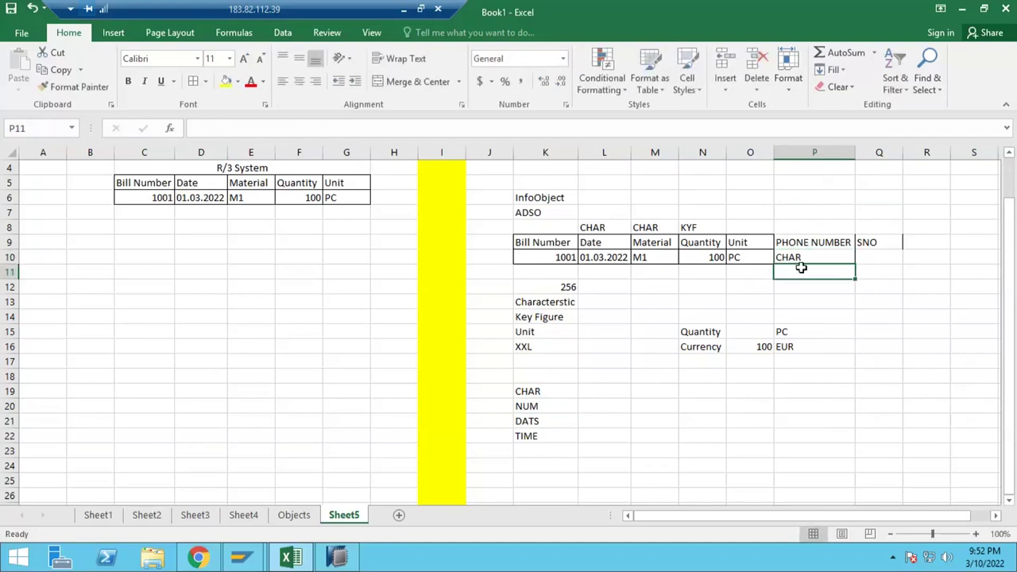
left_click(801, 256)
type("SRINIVAS")
key("Tab")
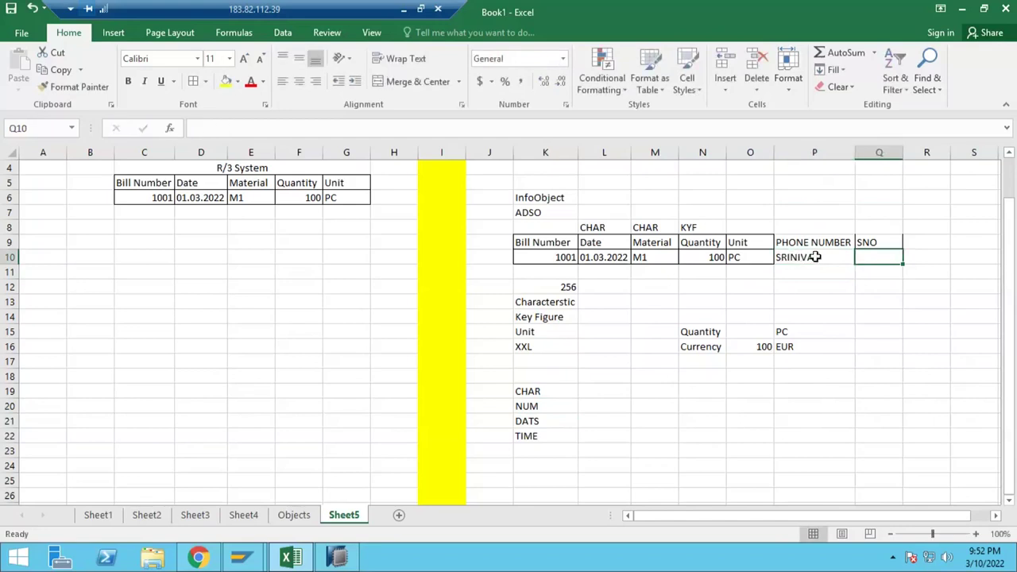
left_click(810, 257)
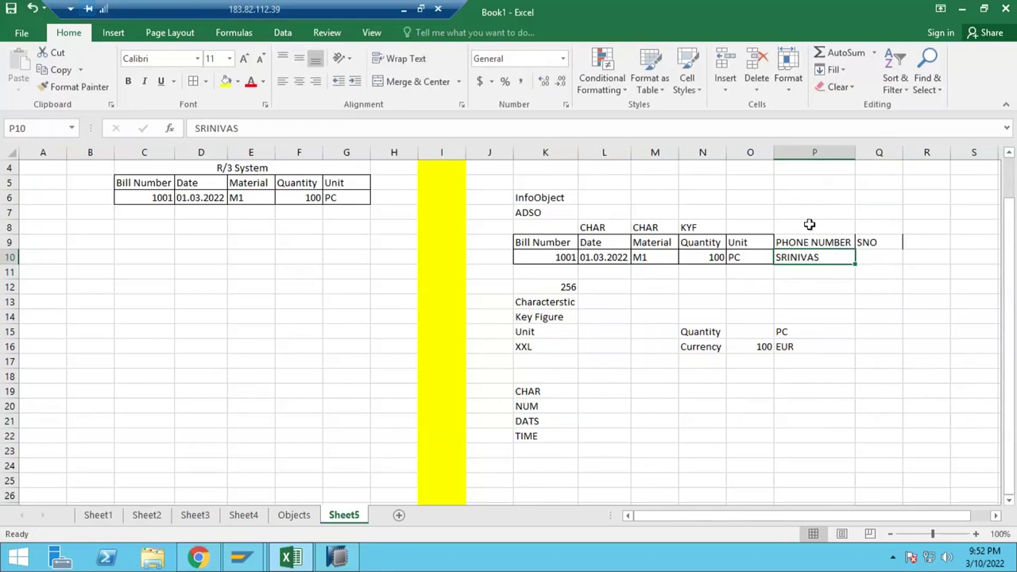
left_click_drag(812, 212, 816, 264)
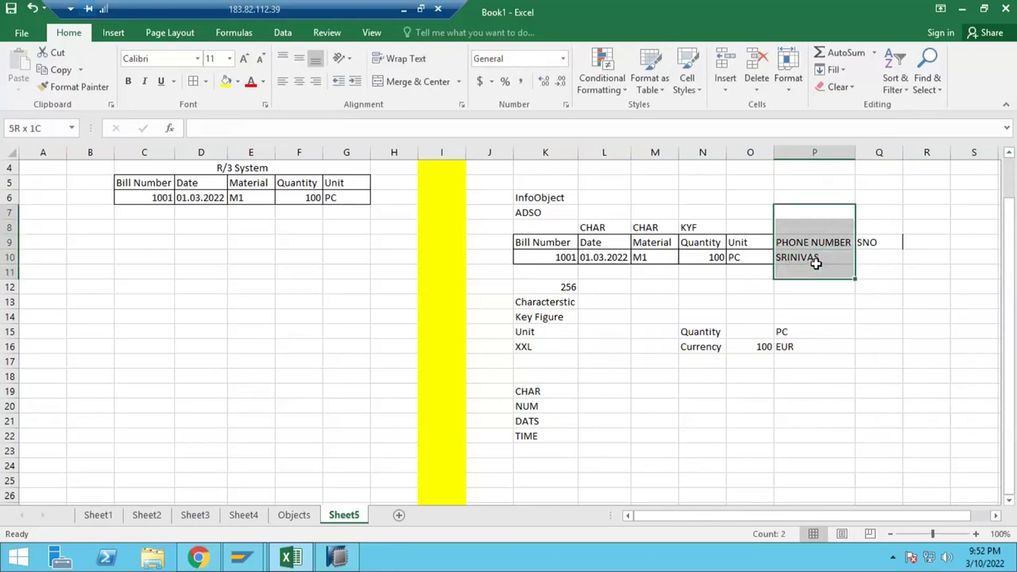
left_click(810, 257)
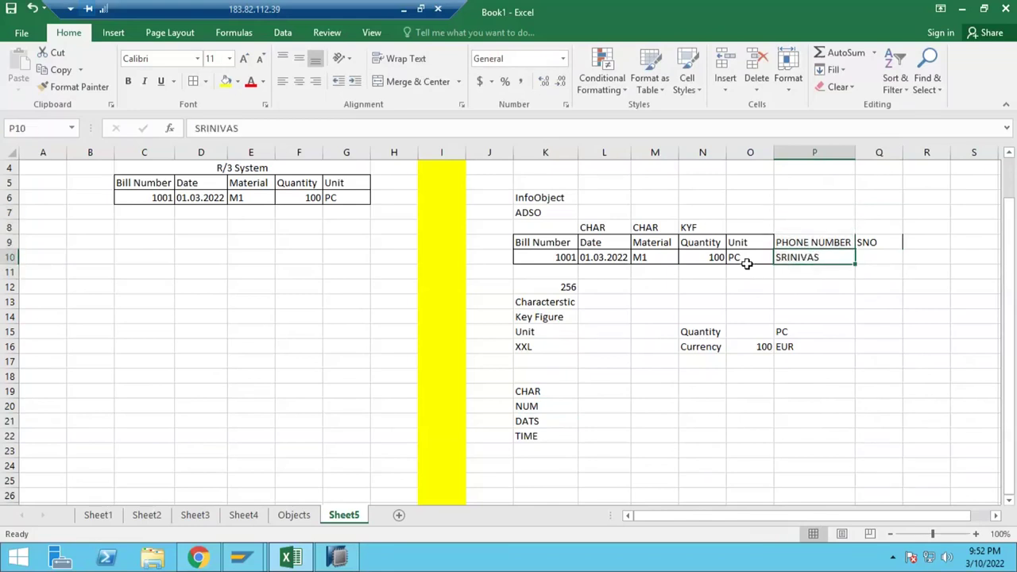
key("Delete")
Examine the PHONE NUMBER, SNO, Bill Number and Date columns against the listed data types CHAR, NUM, DATS and TIME.
left_click(799, 228)
left_click_drag(803, 259, 805, 277)
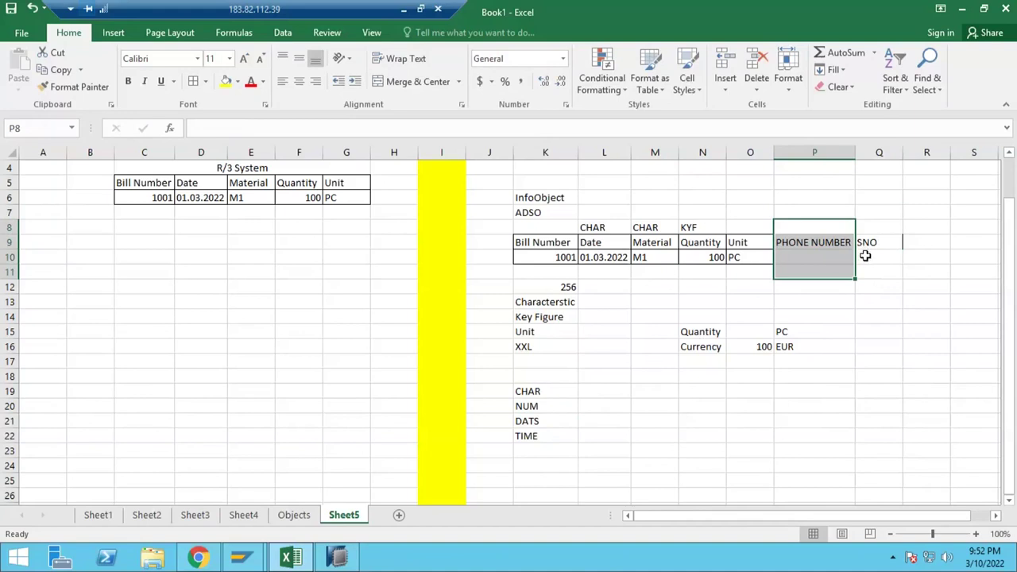
left_click(537, 406)
left_click(874, 256)
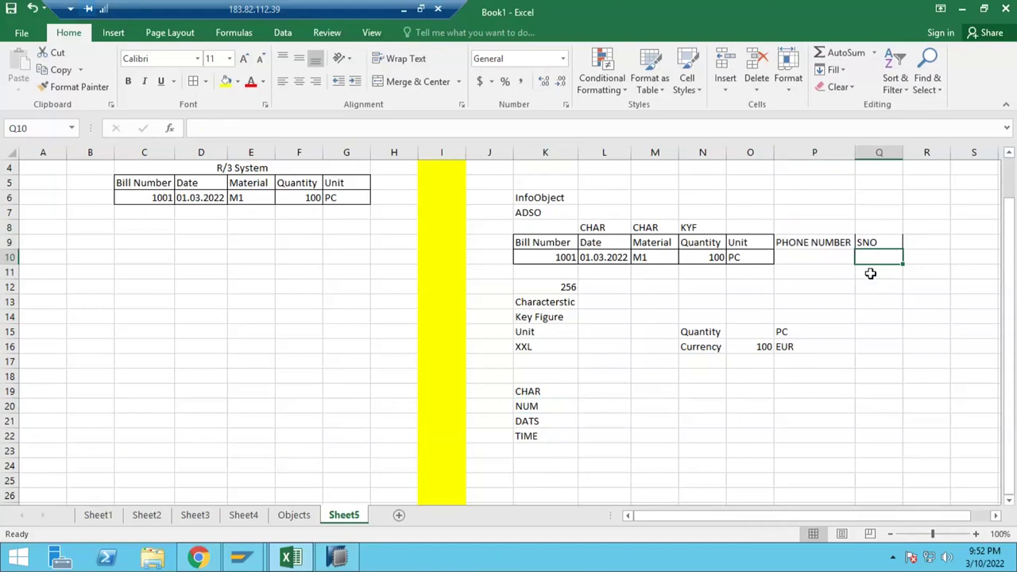
left_click(542, 407)
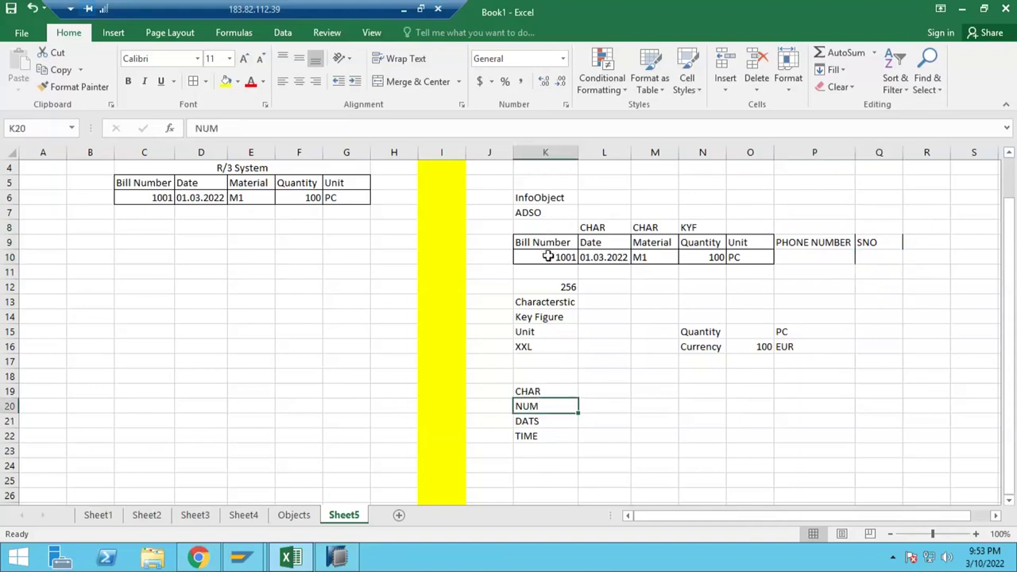
left_click_drag(545, 228, 551, 267)
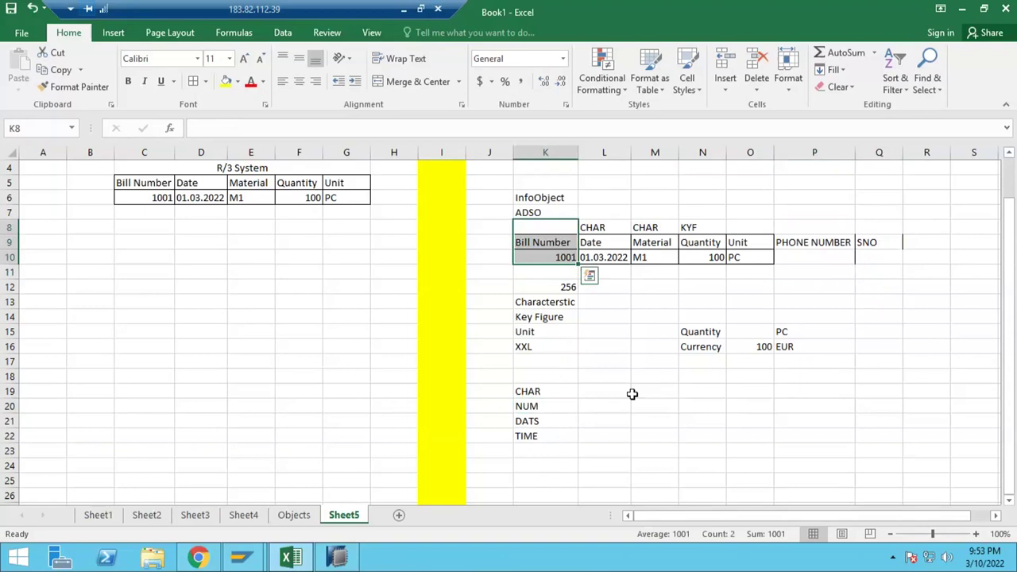
left_click(584, 307)
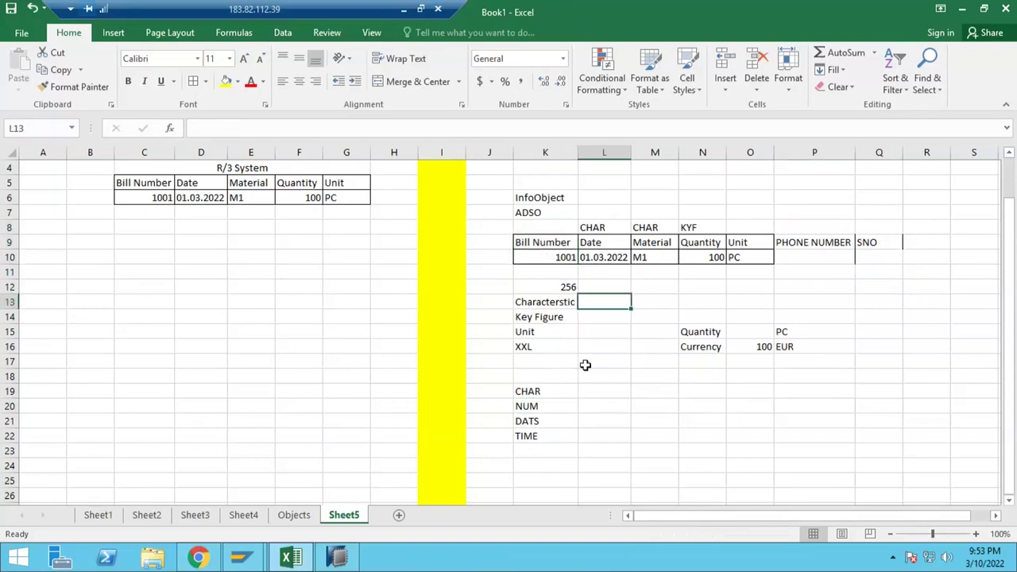
left_click(528, 392)
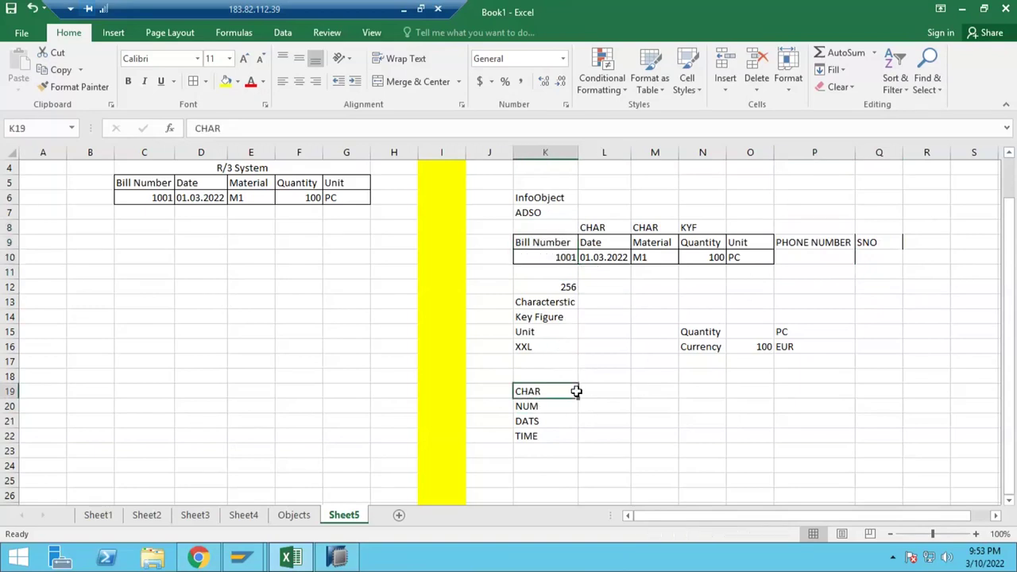
left_click(537, 406)
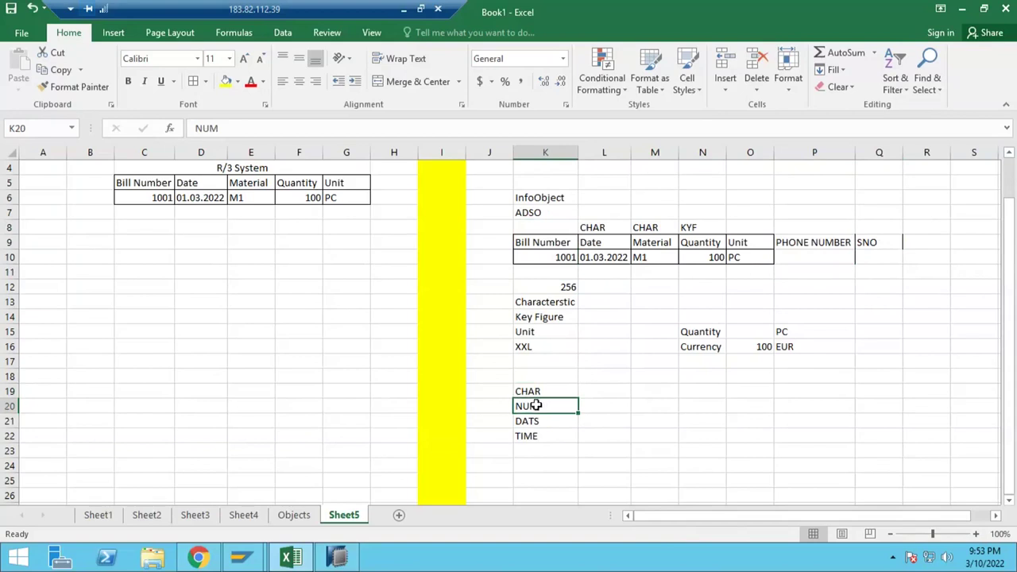
key("Down")
key("Down")
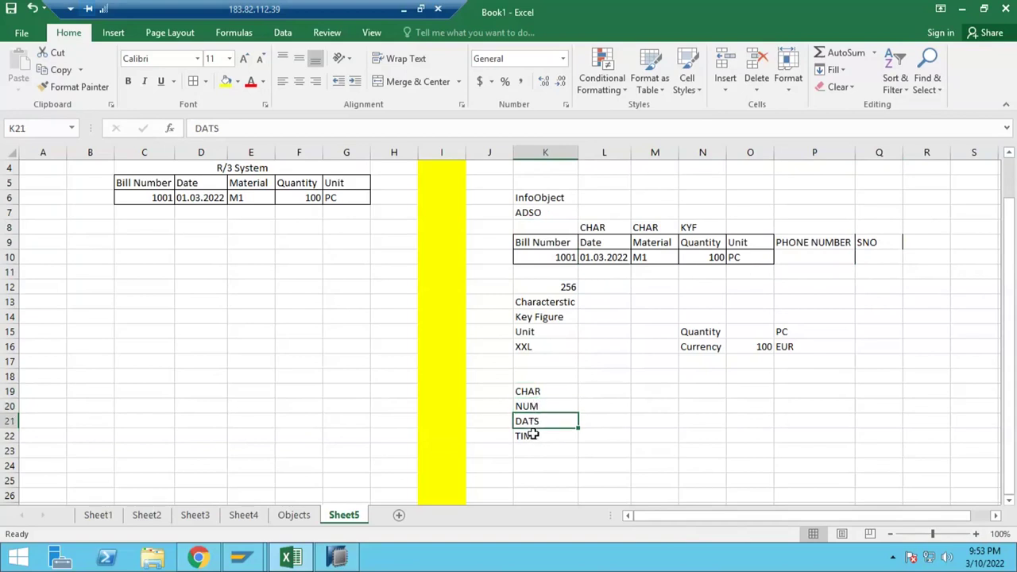
left_click(536, 416)
left_click(601, 253)
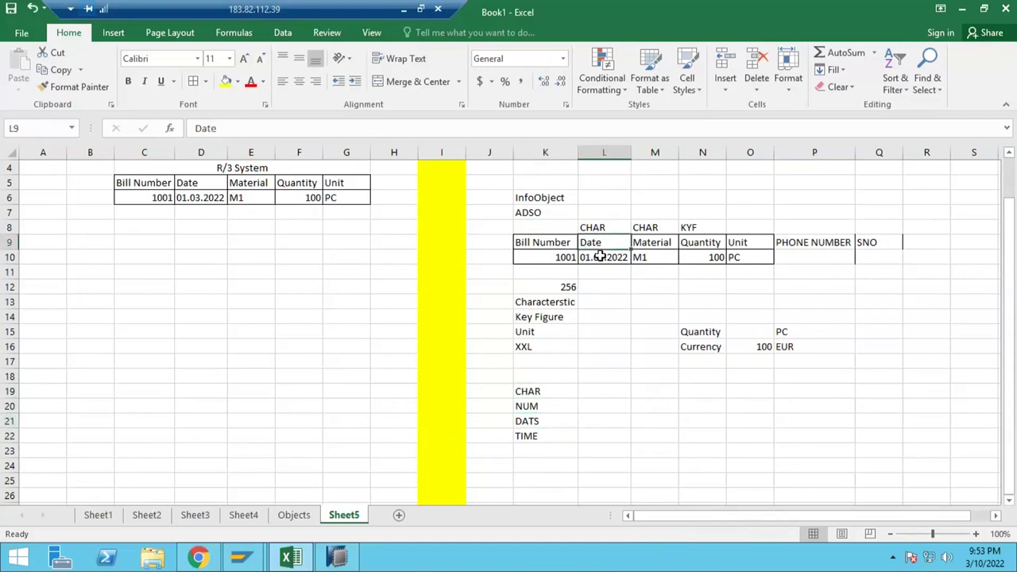
left_click(571, 417)
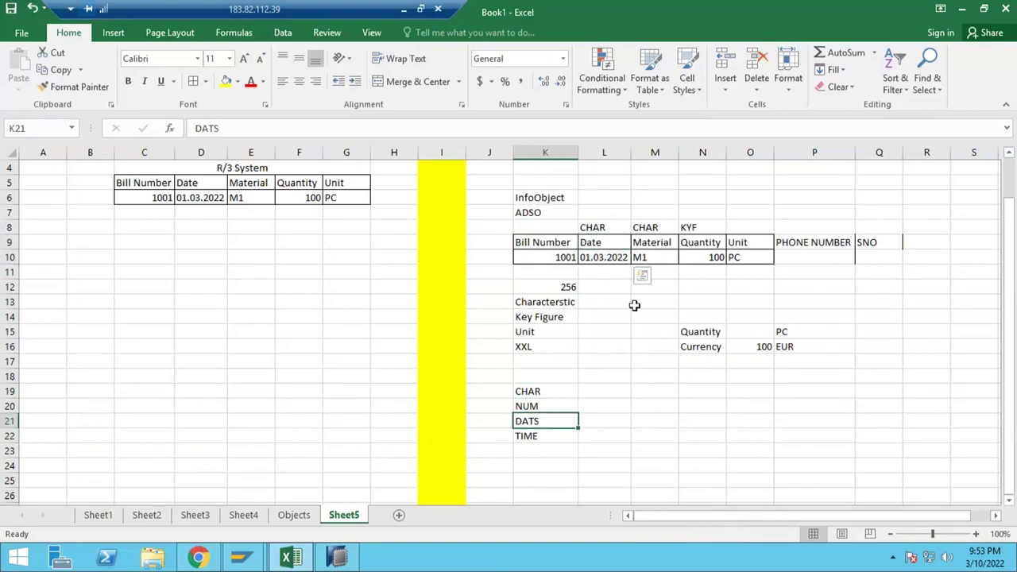
left_click(599, 437)
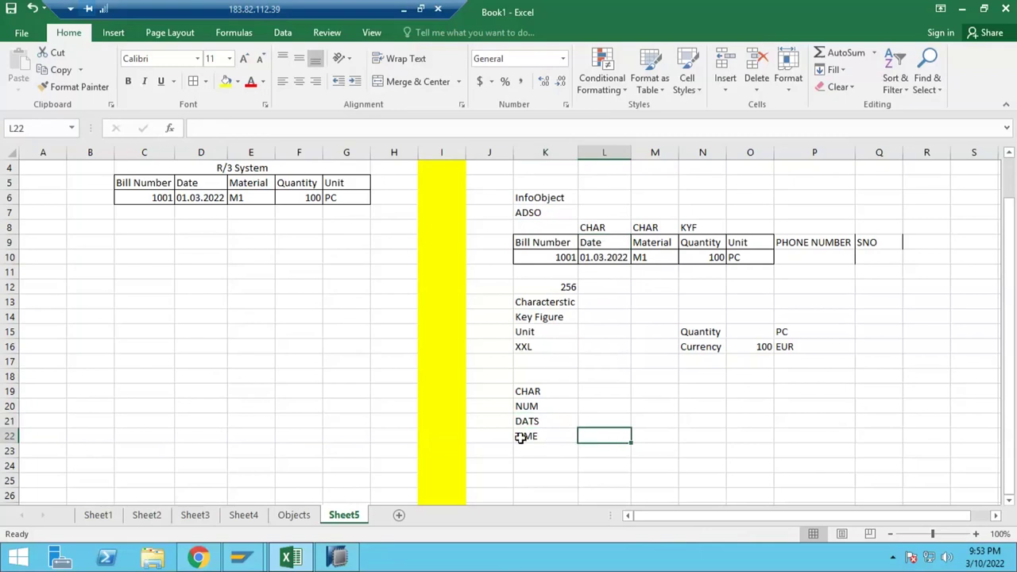
left_click_drag(578, 437, 580, 437)
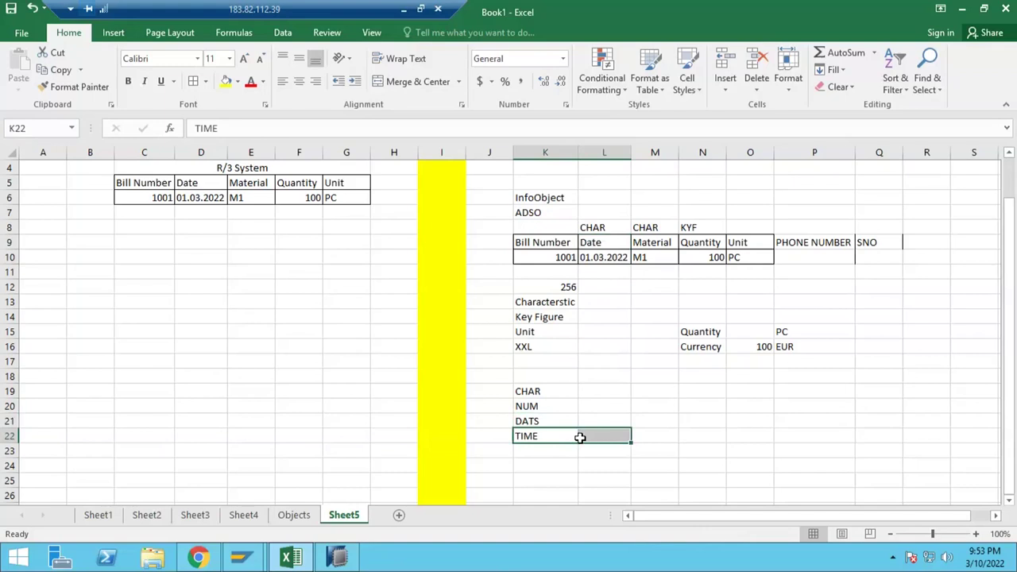
Switch to SAP HANA Studio and create the Bill Number InfoObject ZSR_BLLNM with data type CHAR - Character String.
left_click(339, 558)
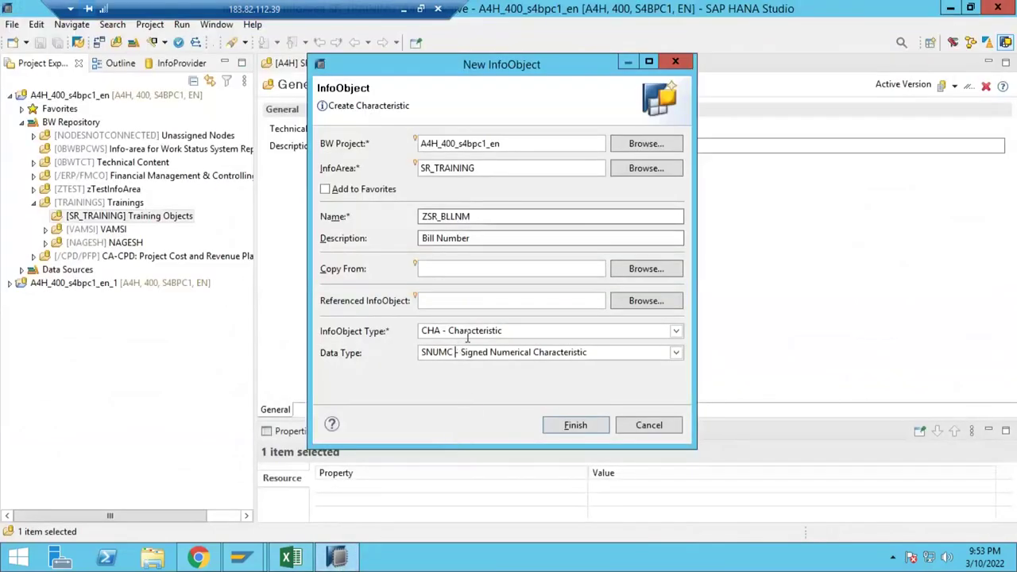
left_click(507, 353)
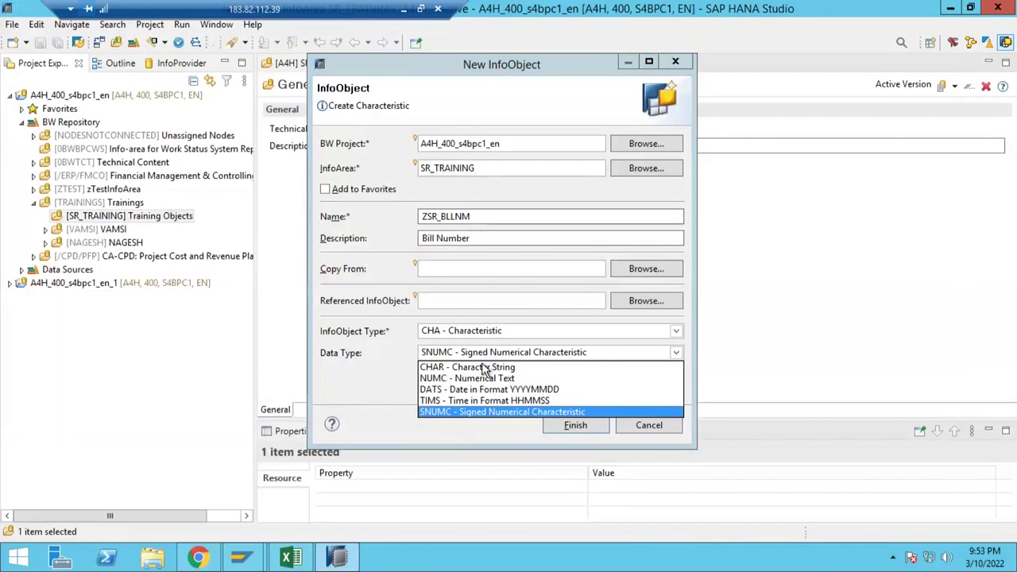
left_click(450, 367)
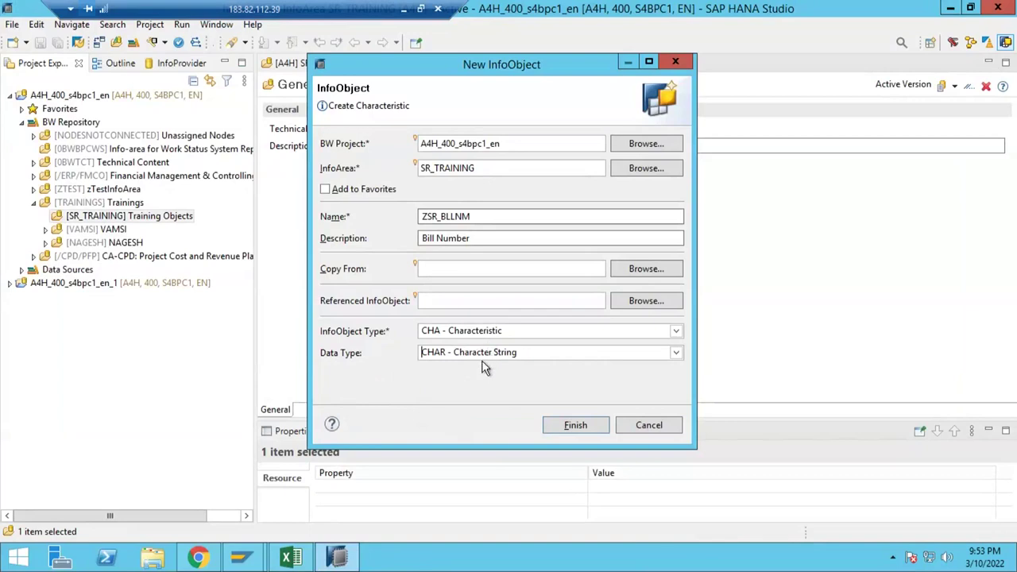
left_click(575, 426)
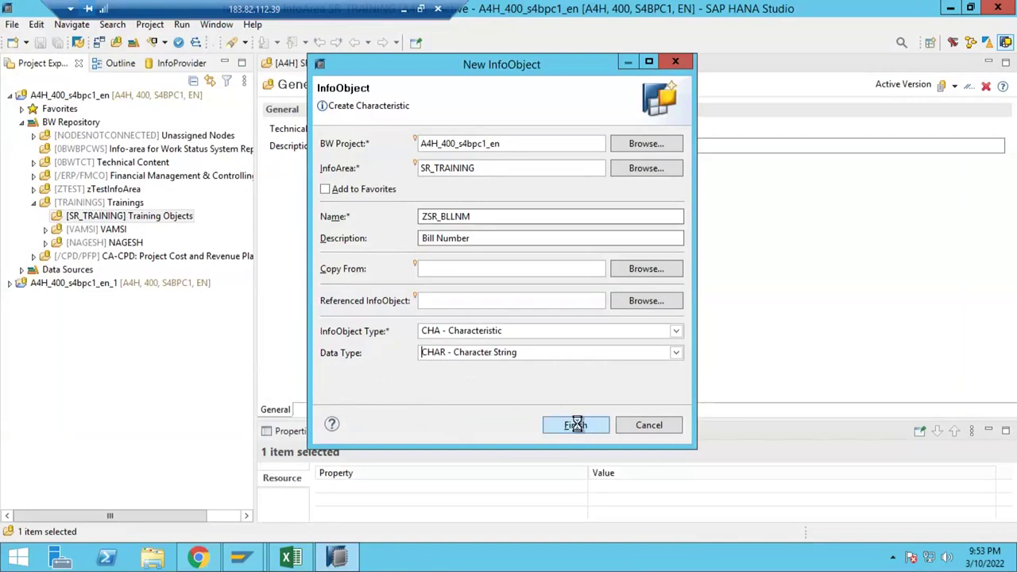
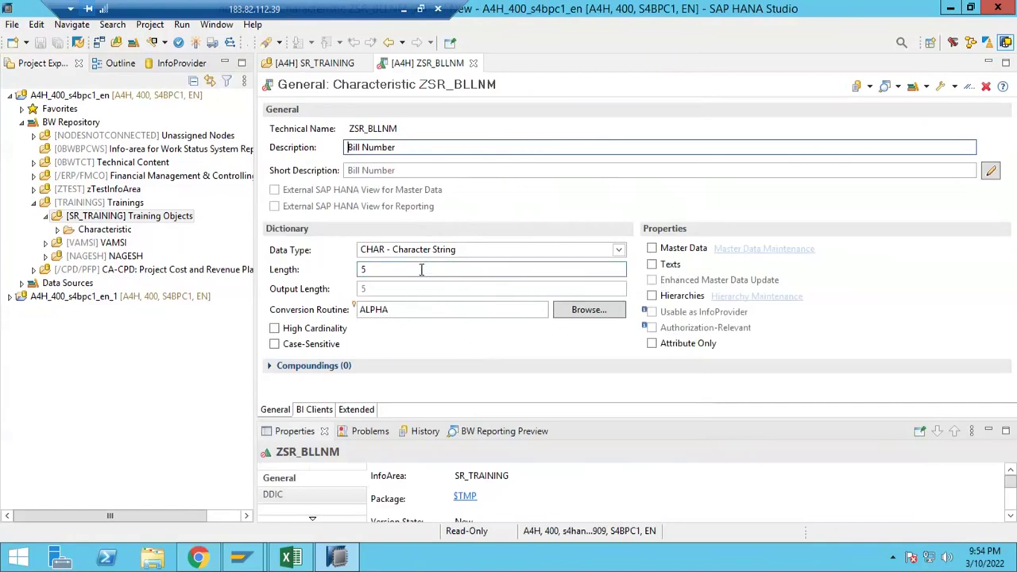
left_click(390, 271)
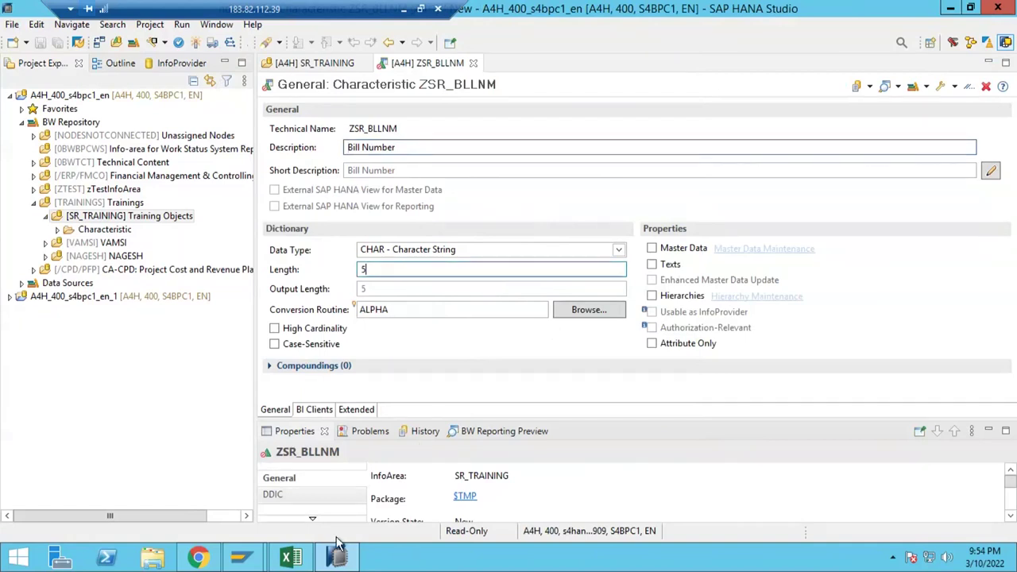
Switch back to Excel and clear the notes below the right-hand table in cells K12:P23.
left_click(292, 558)
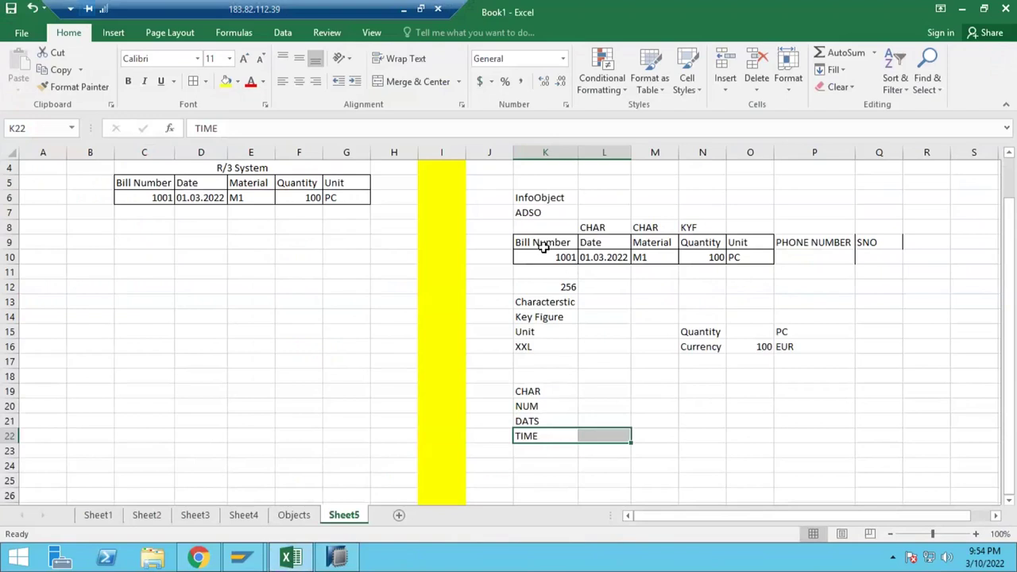
left_click_drag(542, 247, 753, 251)
left_click_drag(513, 286, 804, 458)
key("Delete")
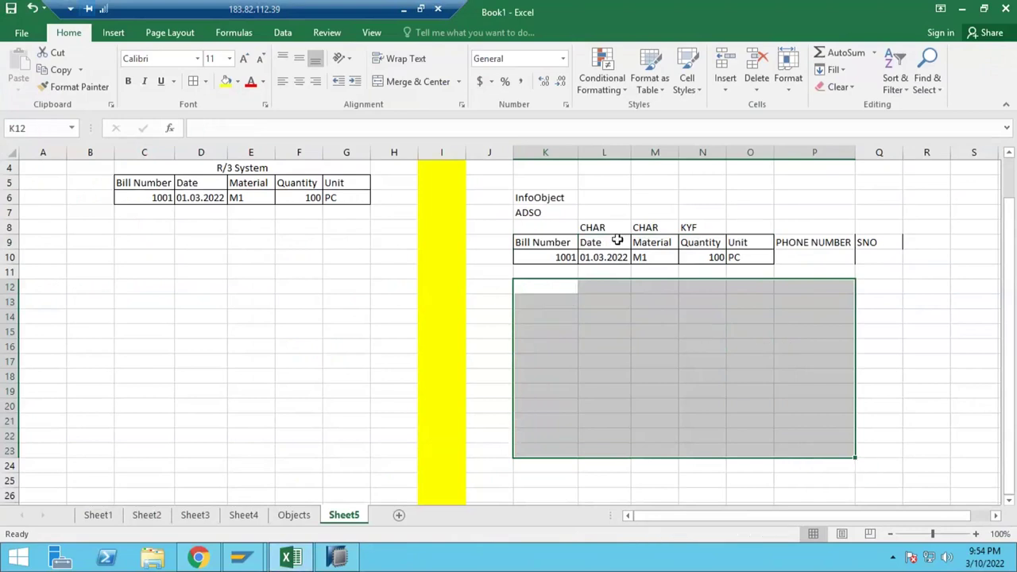
Enter the data type char below Bill Number in cell K11 and CHAR below Date and Material in L11 and M11.
left_click(562, 267)
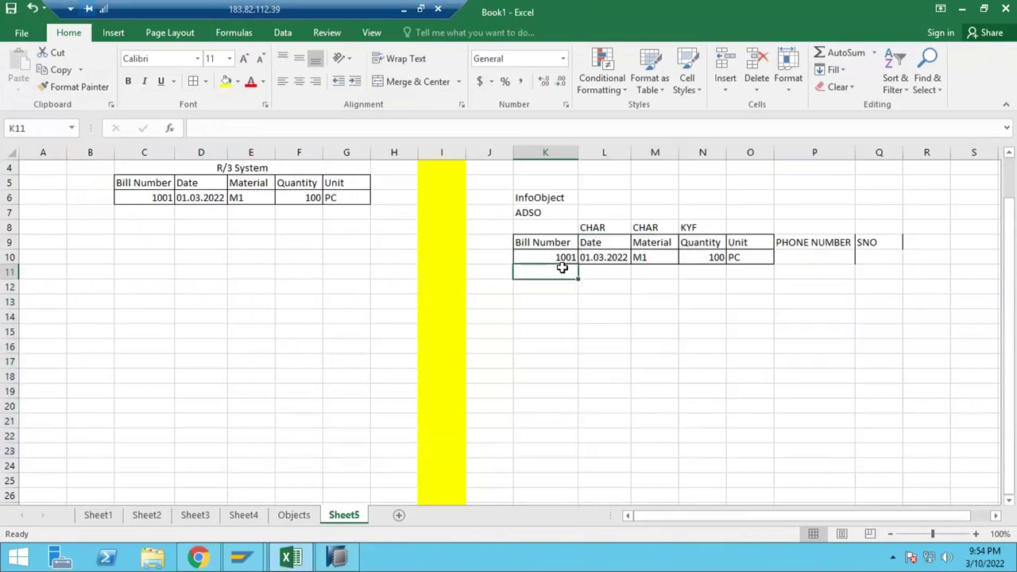
type("char")
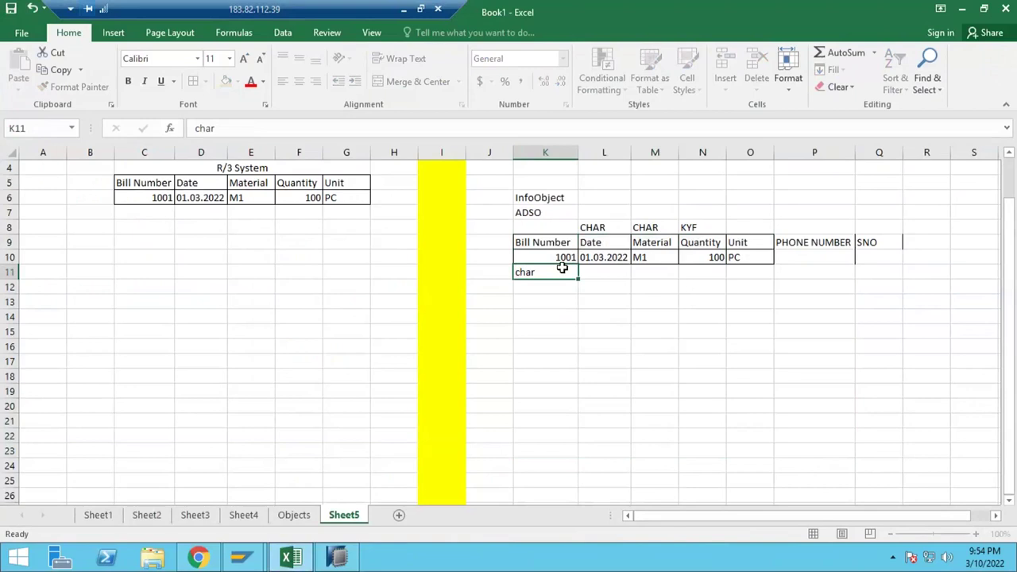
key("Tab")
type("CHAR")
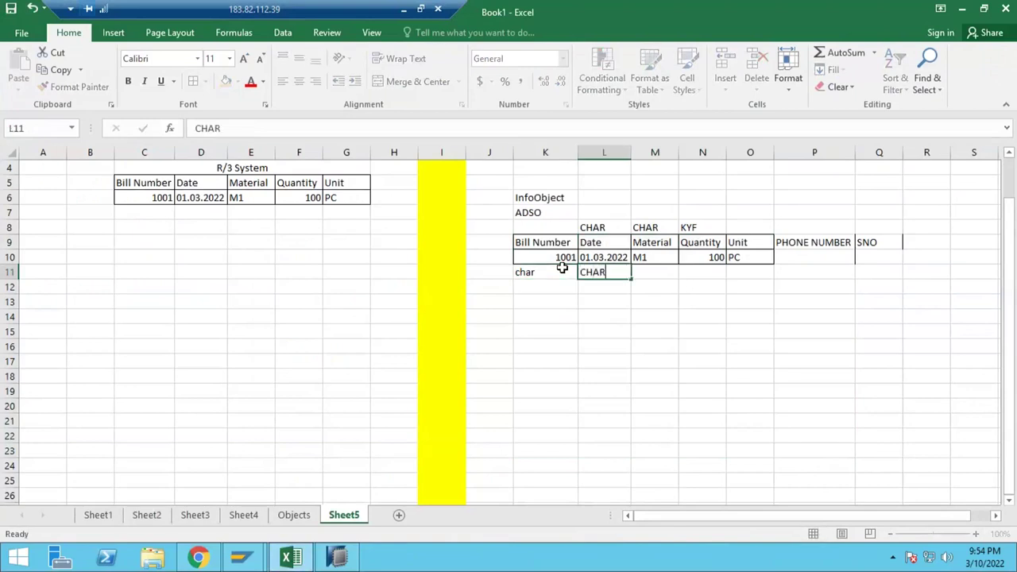
key("Tab")
key("shift+Tab")
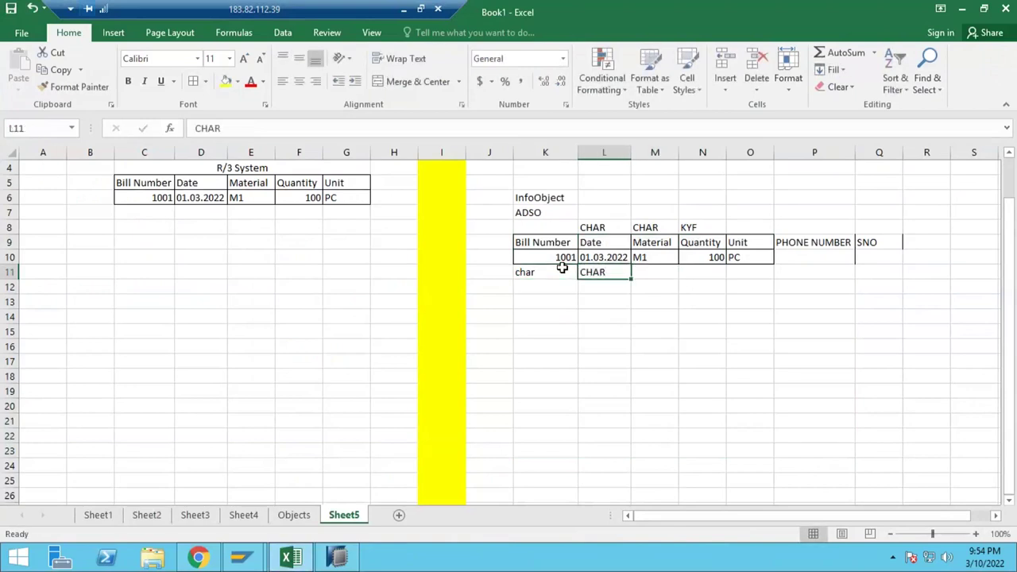
key("Tab")
type("CAH")
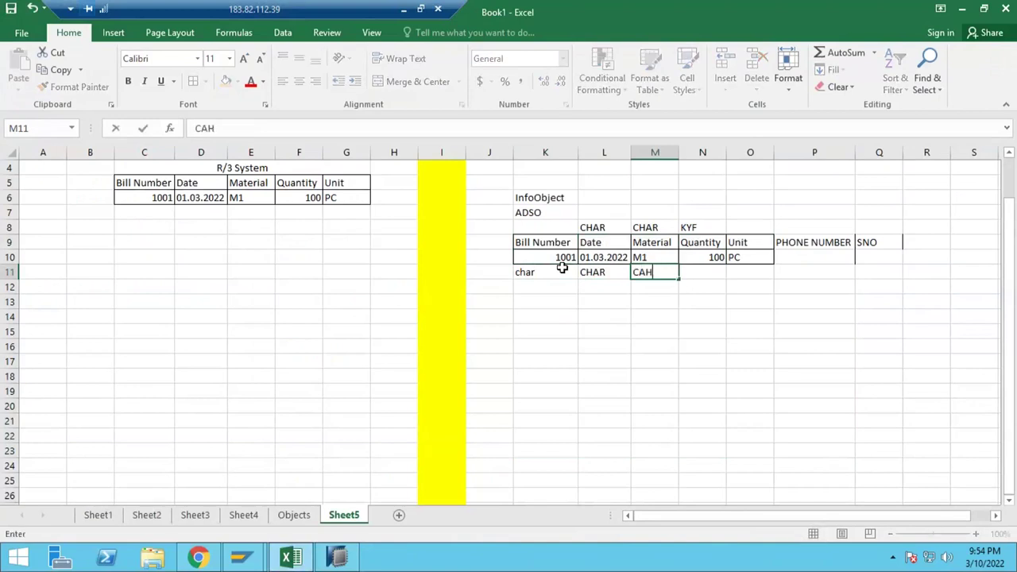
key("BackSpace")
type("HAR")
key("Tab")
Enter KYF below Quantity in cell N11 and UNIIT below Unit in cell O11.
type("KYF")
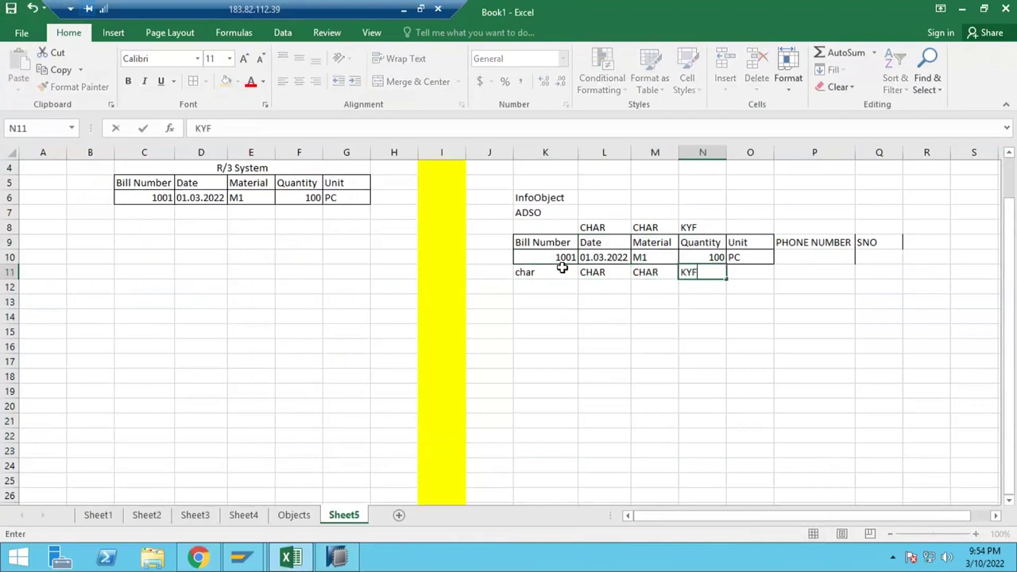
key("Tab")
type("UNIIT")
key("Return")
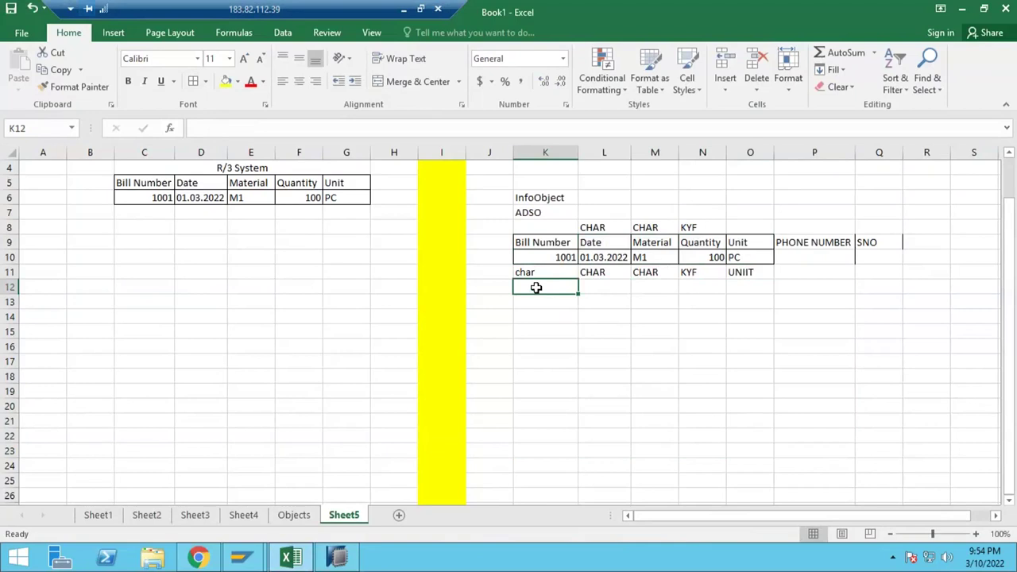
Replace the Bill Number data type in cell K11 with uppercase CHAR.
key("Up")
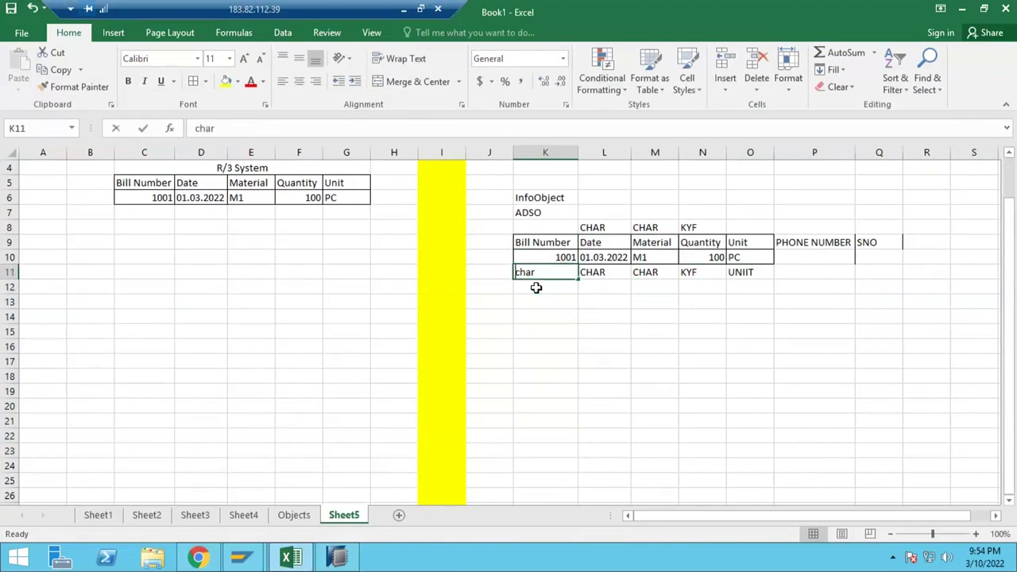
key("BackSpace")
key("BackSpace")
key("BackSpace")
key("BackSpace")
type("CHAR")
key("Return")
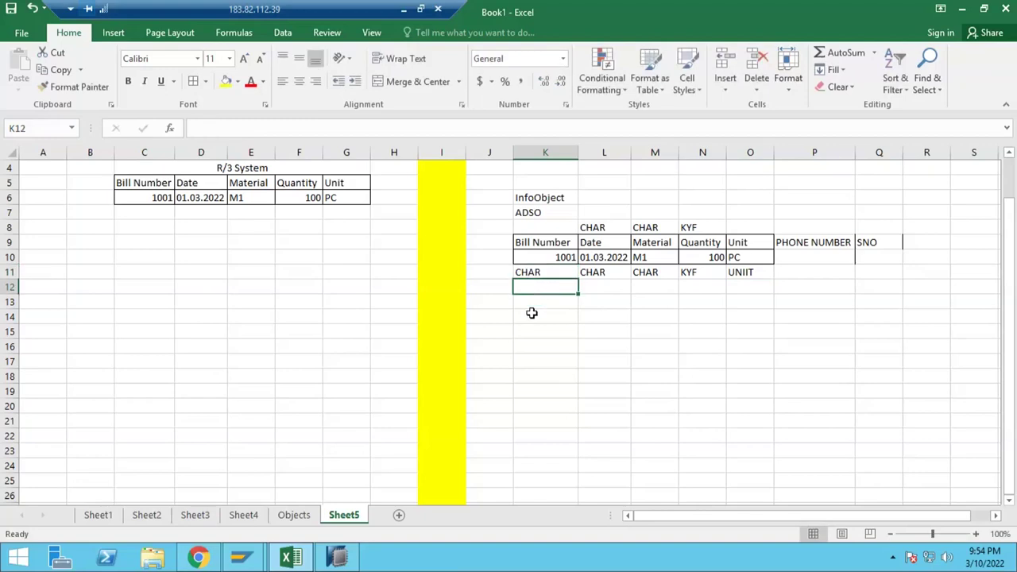
Enter the technical names ZSR_BLLNM for Bill Number in cell K12 and ZSR_DATE for Date in cell L12.
type("ZS")
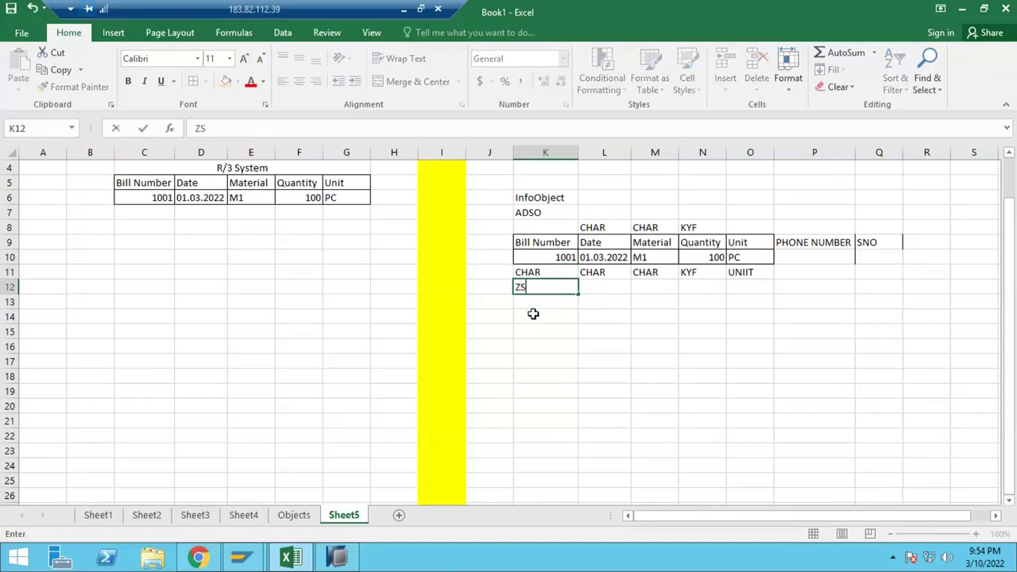
type("R_BLLNM")
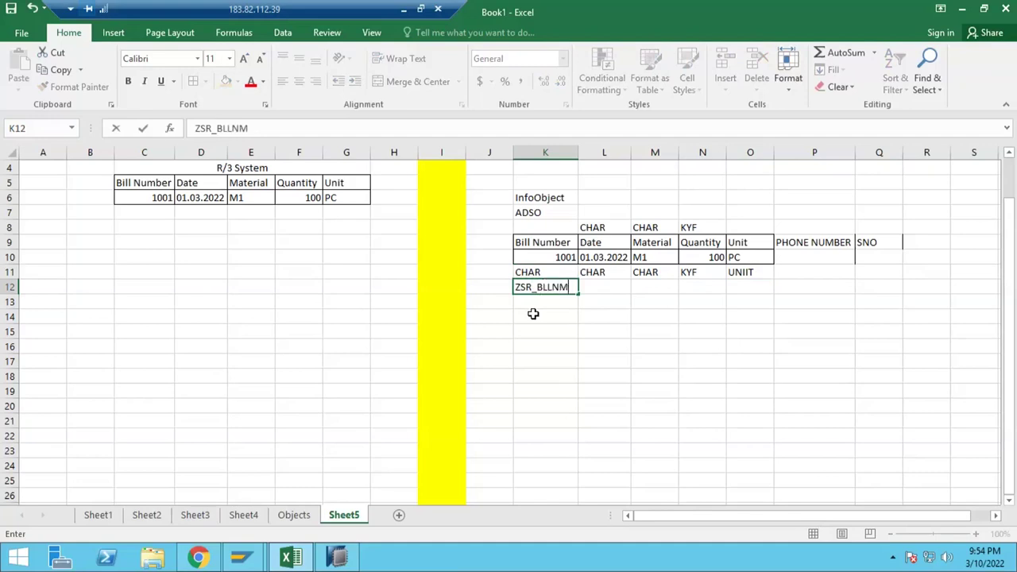
key("Tab")
type("ZSR_DATE")
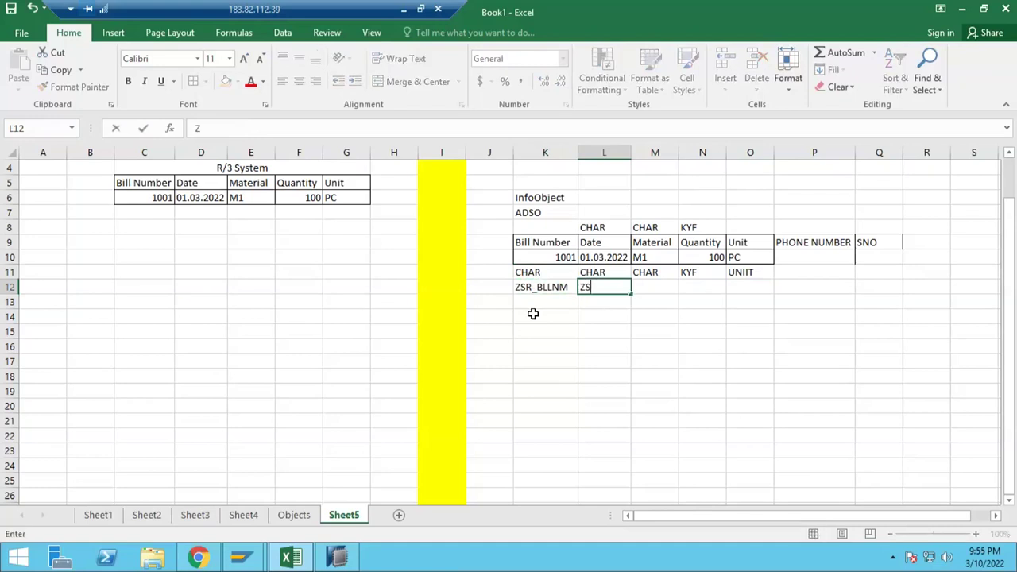
key("Return")
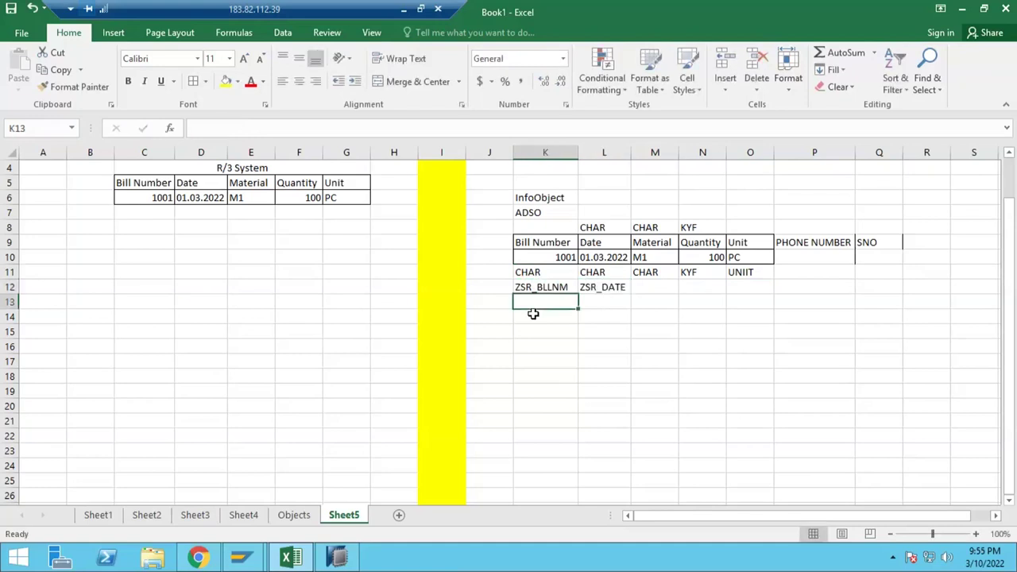
Enter the technical names ZSR_MAT for Material in cell M12 and ZSR_QUAN for Quantity in cell N12.
key("Right")
key("Right")
key("Right")
key("Up")
key("Left")
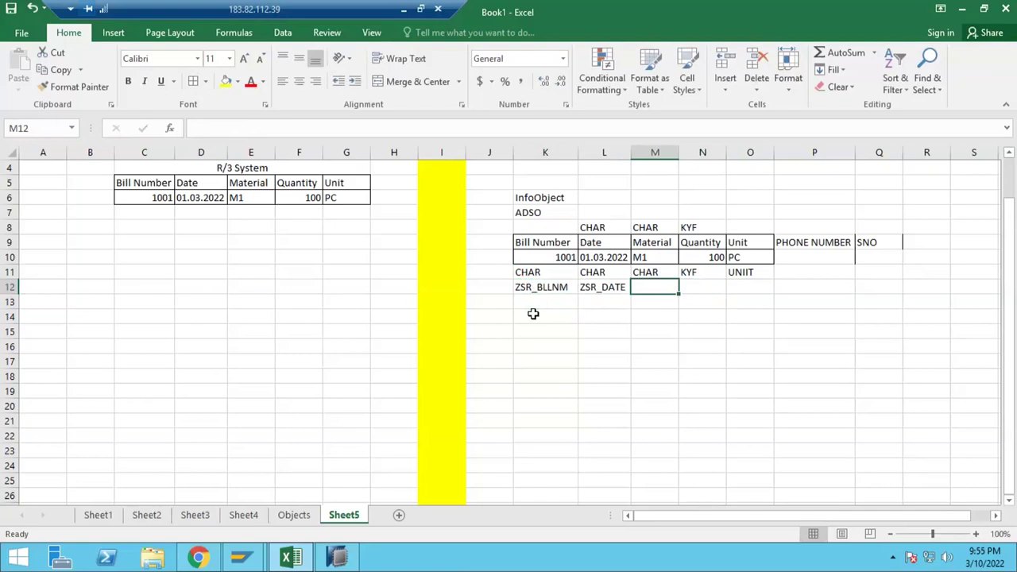
type("ZSR_MAT")
key("Tab")
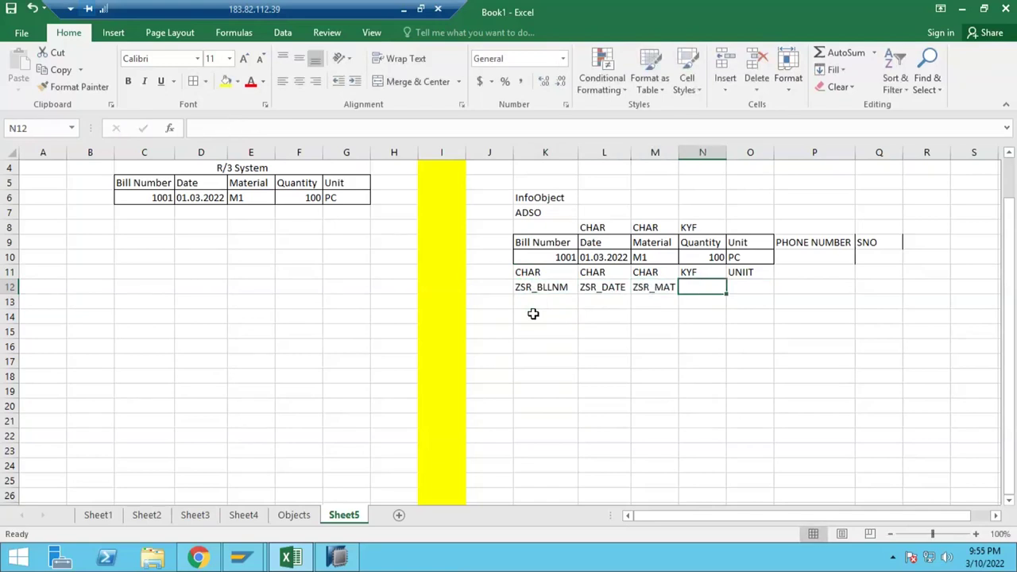
type("ZSR_QUAN")
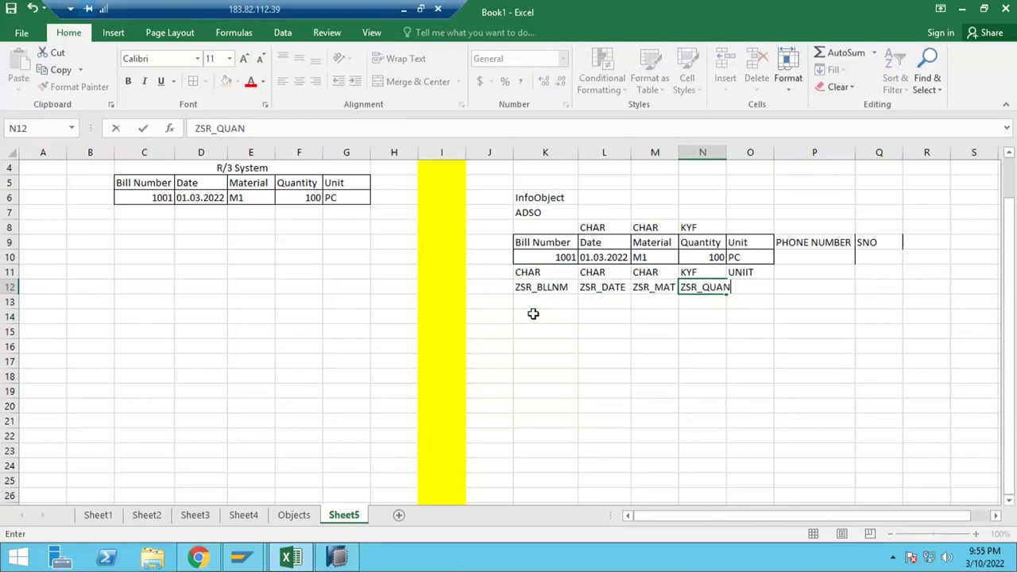
key("Tab")
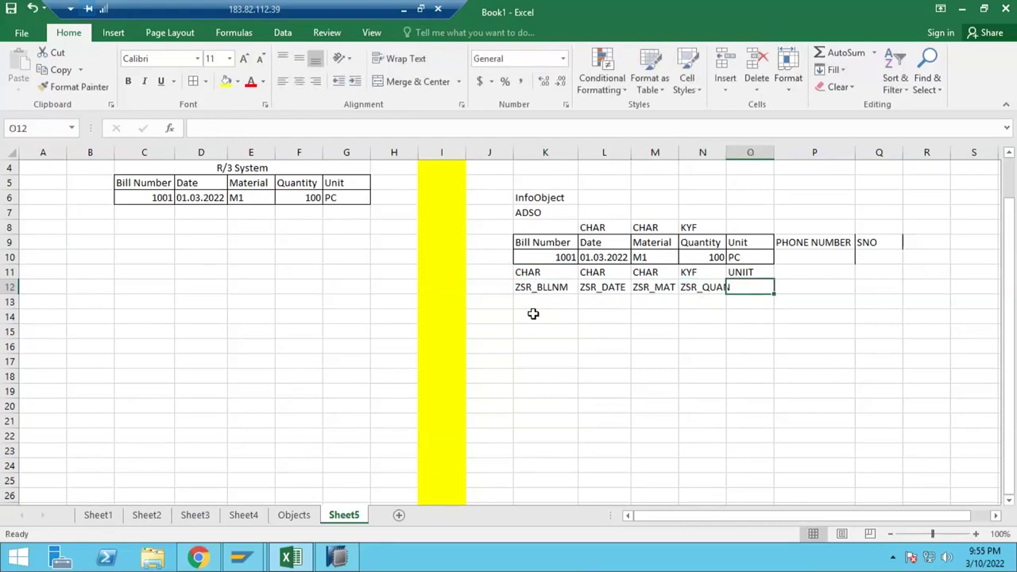
Enter the technical name 0UNIT for Unit in cell O12.
type("Z")
key("BackSpace")
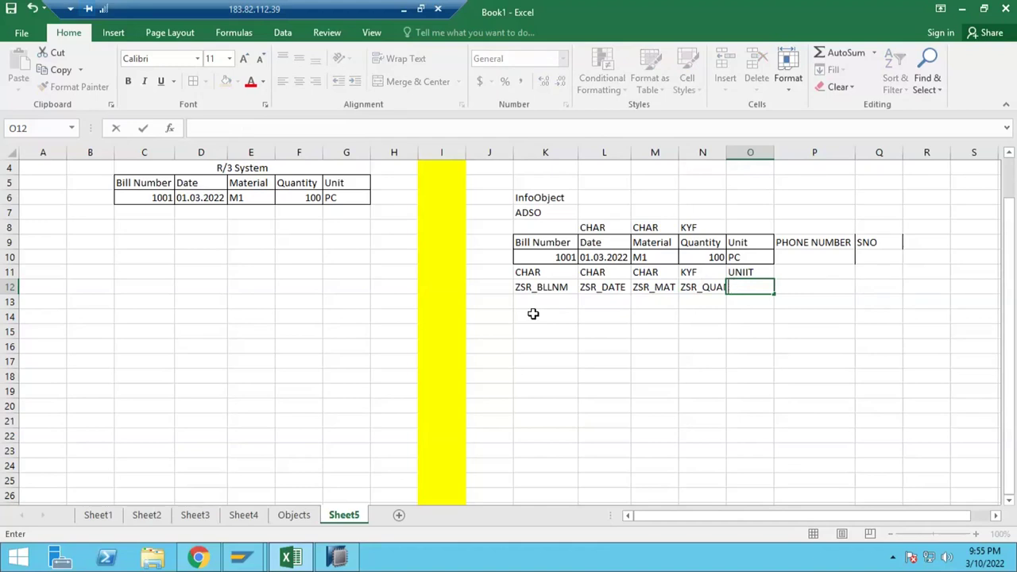
key("Return")
key("Up")
key("Right")
key("Right")
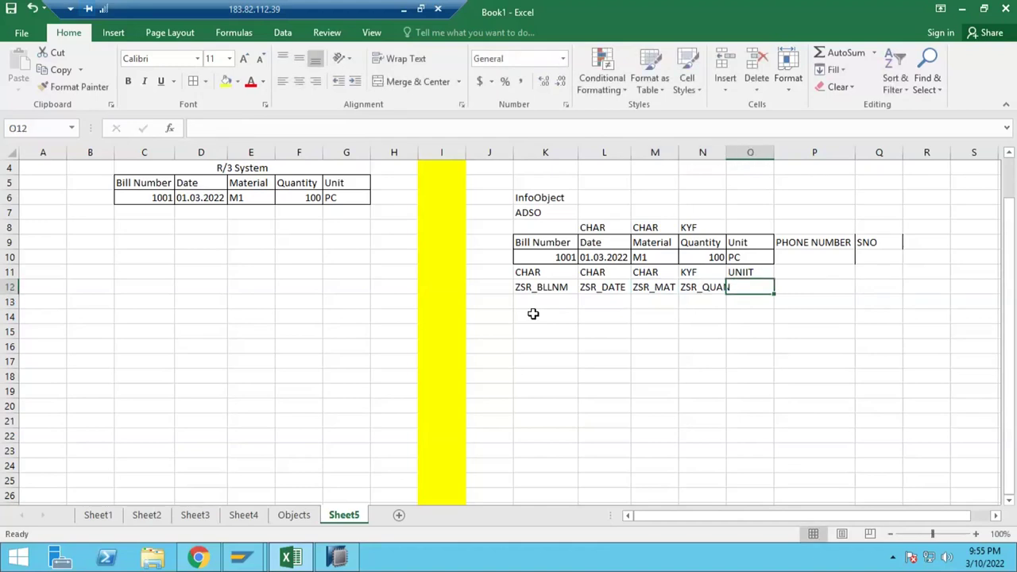
type("0UNIY")
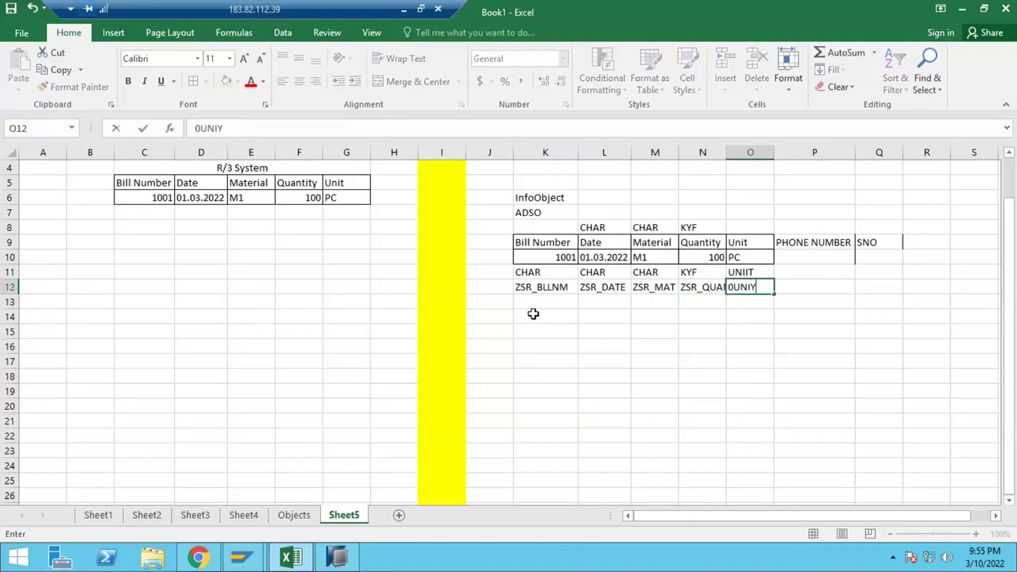
key("Return")
key("Up")
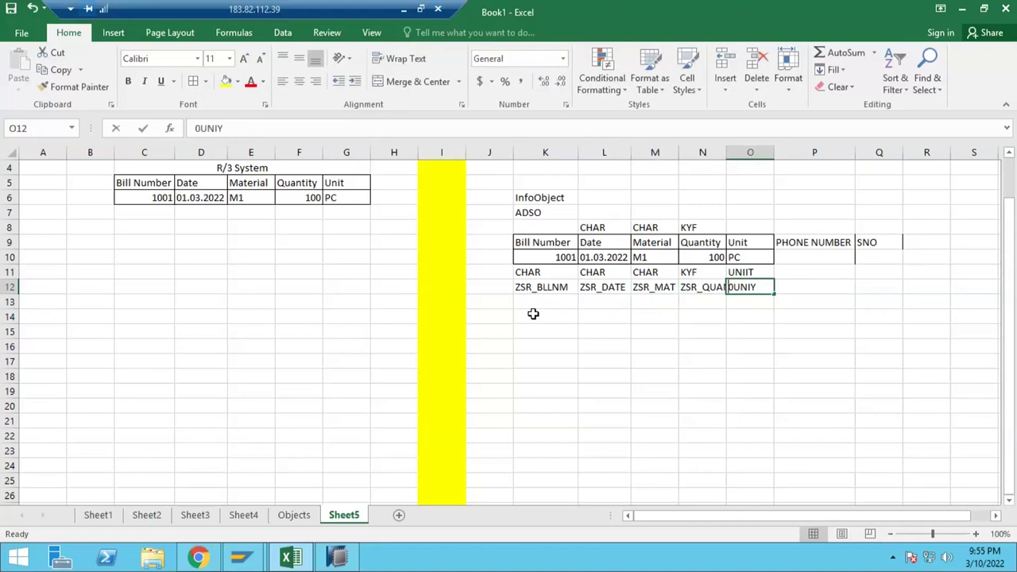
key("F2")
key("BackSpace")
key("Return")
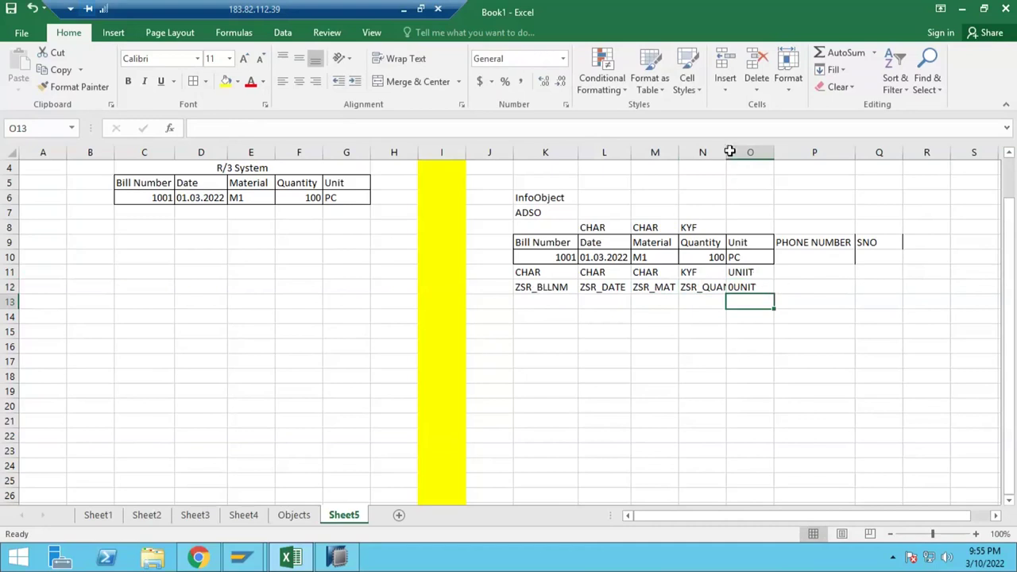
Widen column N slightly so the ZSR_QUAN entry fits.
left_click_drag(729, 151, 737, 153)
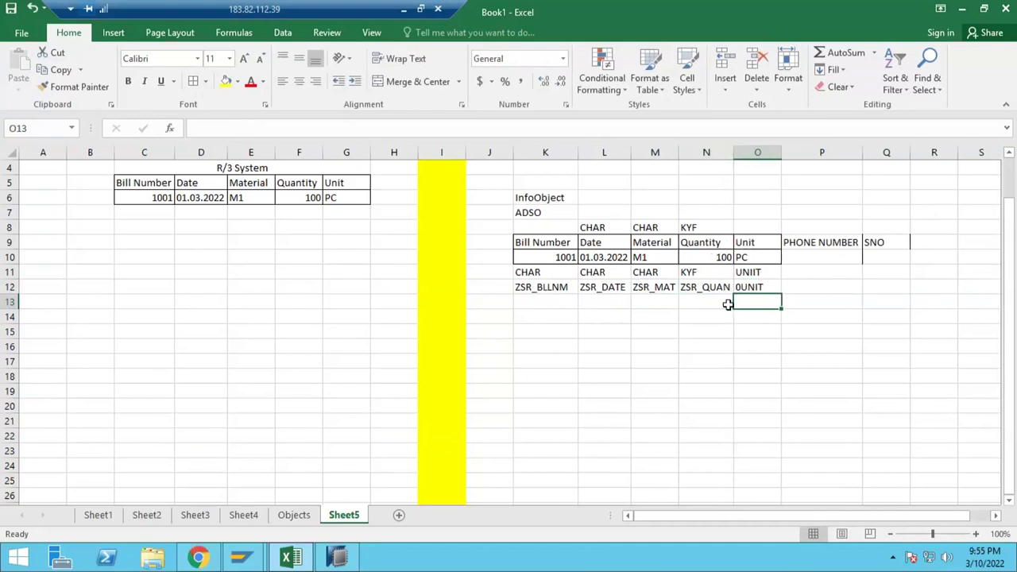
left_click(728, 305)
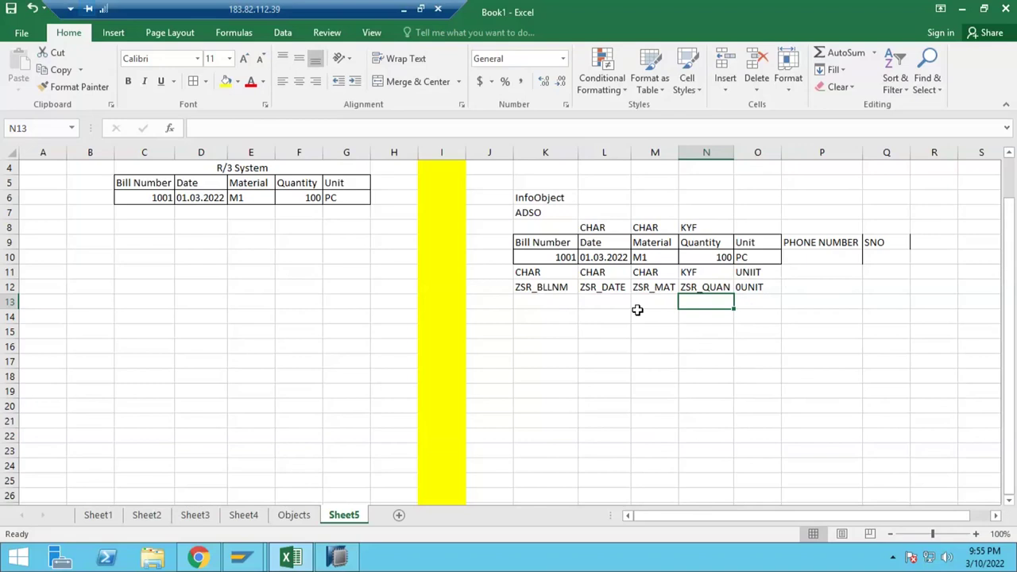
left_click(569, 288)
key("Return")
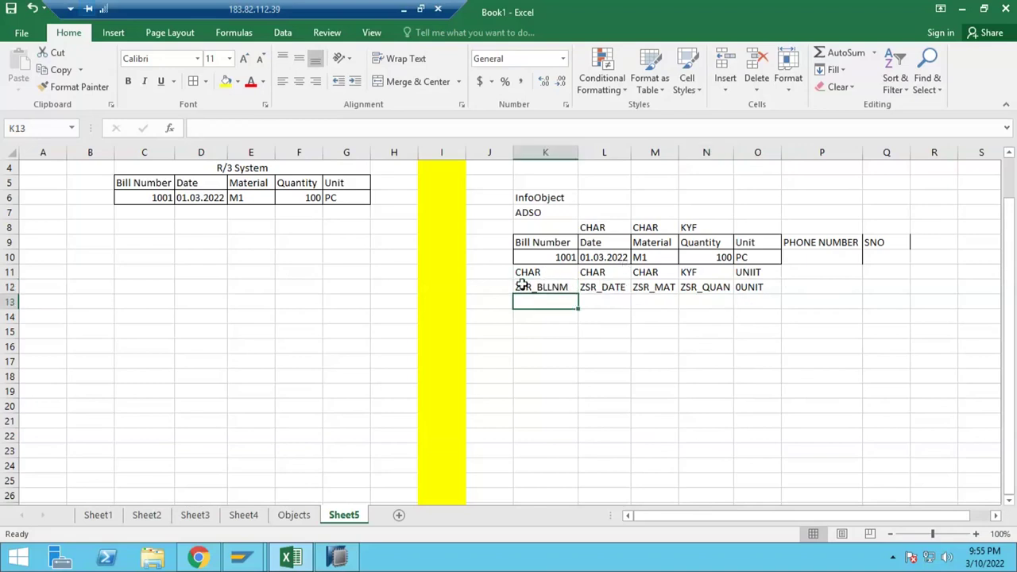
Number the three planning rows below the table 1, 2 and 3 in cells J11 to J13.
left_click(500, 276)
type("1")
key("Return")
type("2")
key("Return")
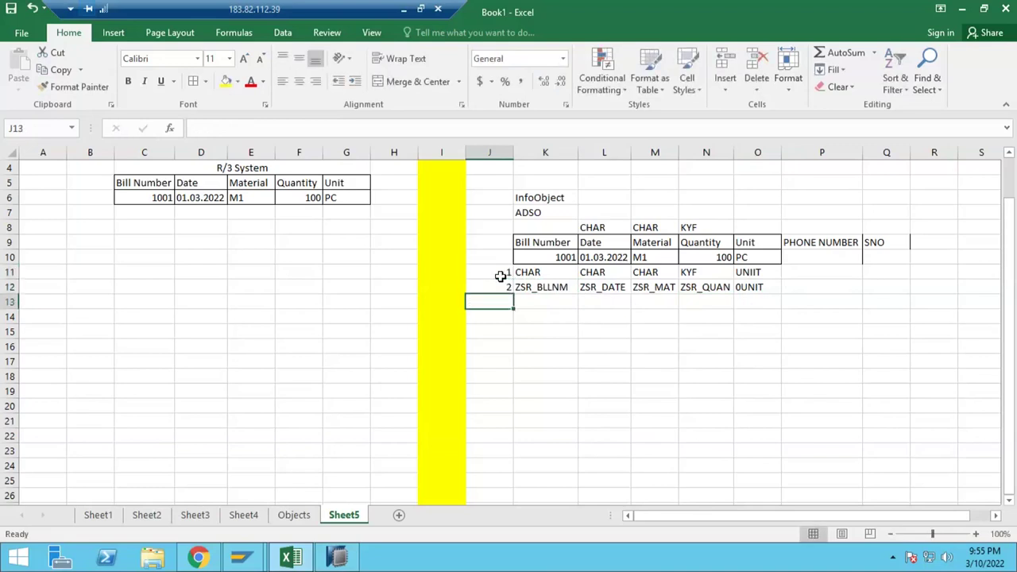
type("3")
key("Return")
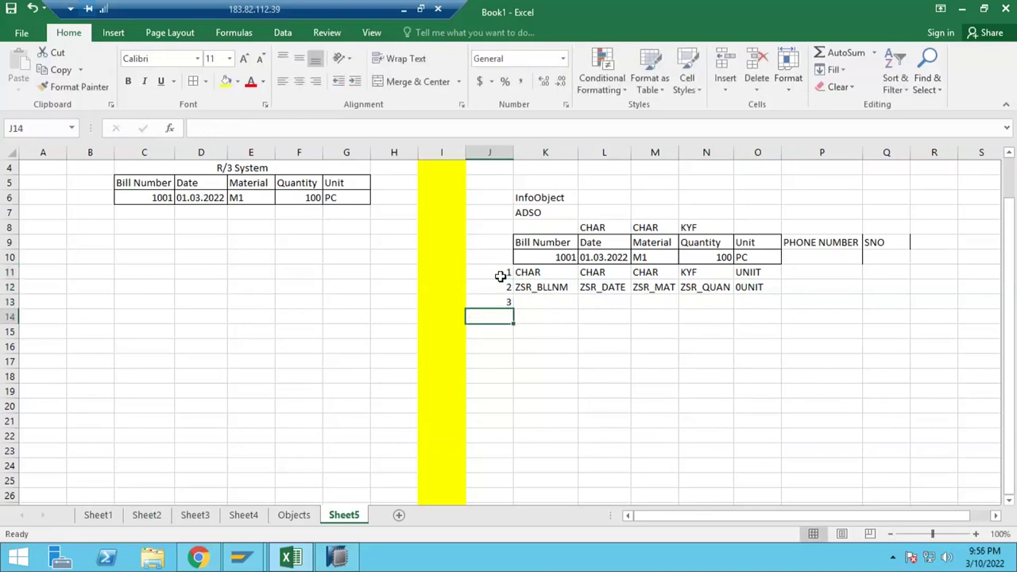
Enter the field lengths 10 for Bill Number, 8 for Date and 18 for Material in cells K13 to M13.
left_click(530, 307)
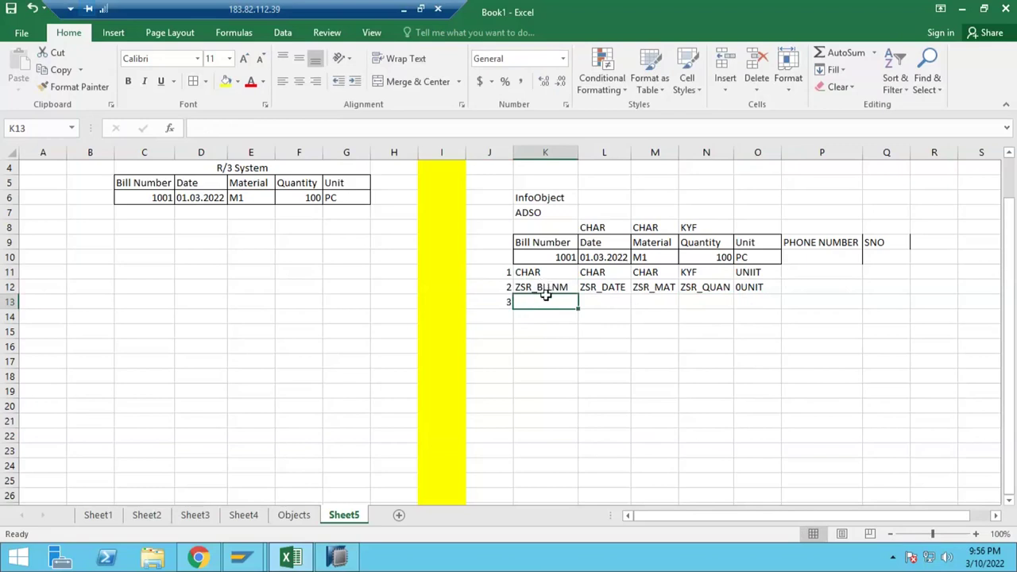
left_click(547, 255)
left_click(553, 298)
type("10")
key("Tab")
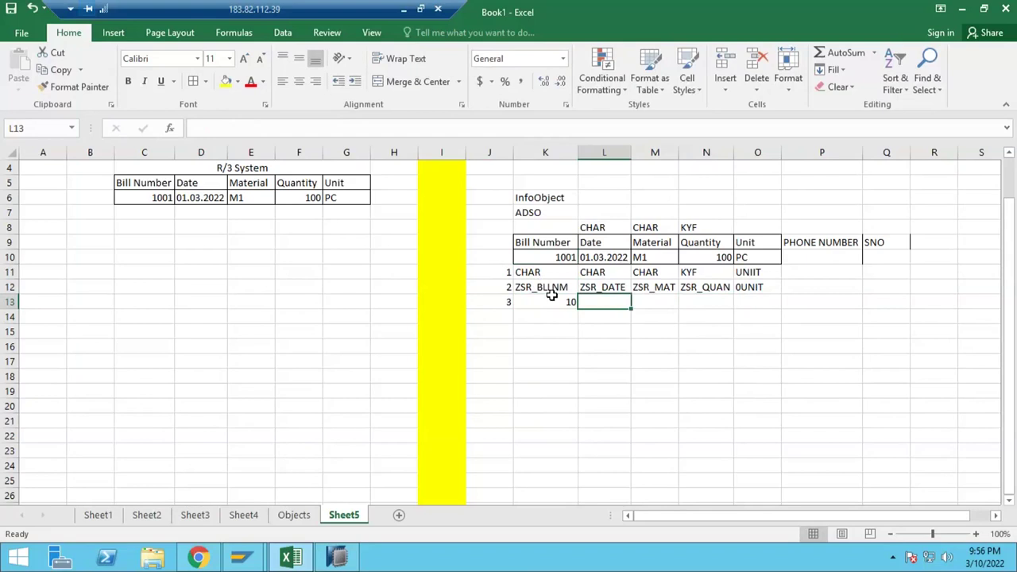
type("8")
key("Tab")
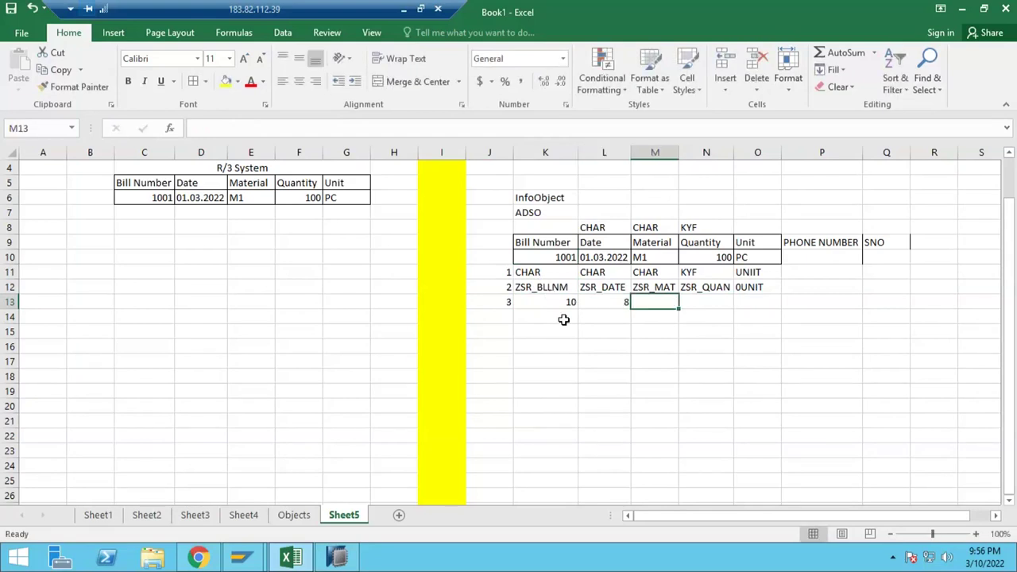
left_click(612, 308)
key("Tab")
type("18")
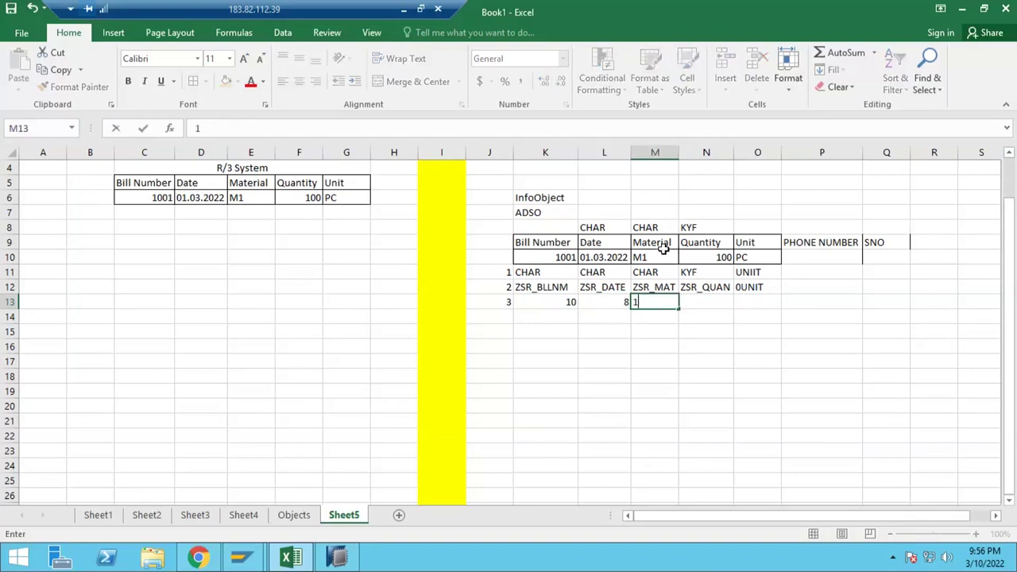
key("Tab")
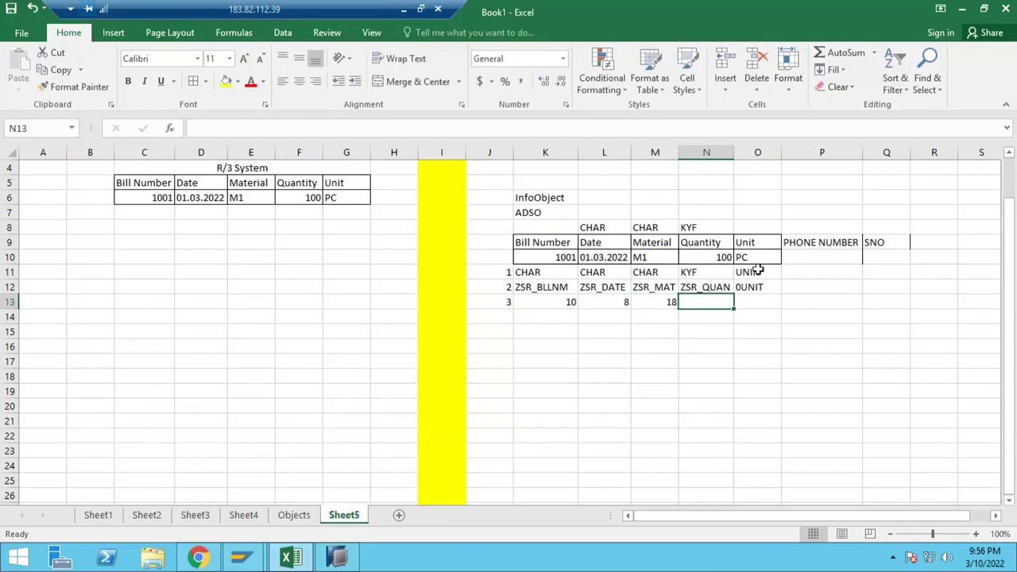
left_click(756, 305)
left_click(749, 286)
left_click(704, 290)
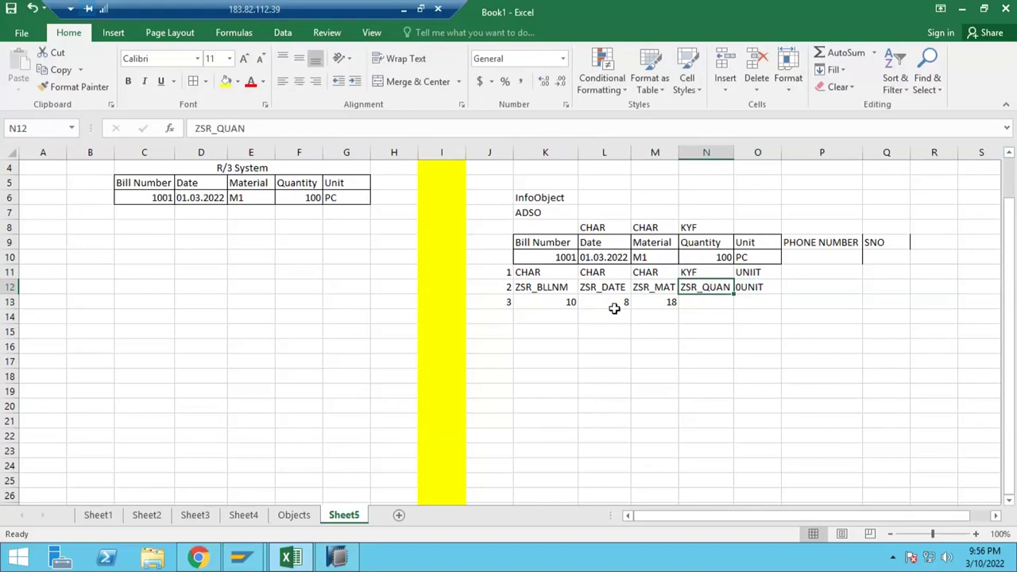
Switch to SAP HANA Studio, set the length of characteristic ZSR_BLLNM to 10 and activate it.
left_click(338, 556)
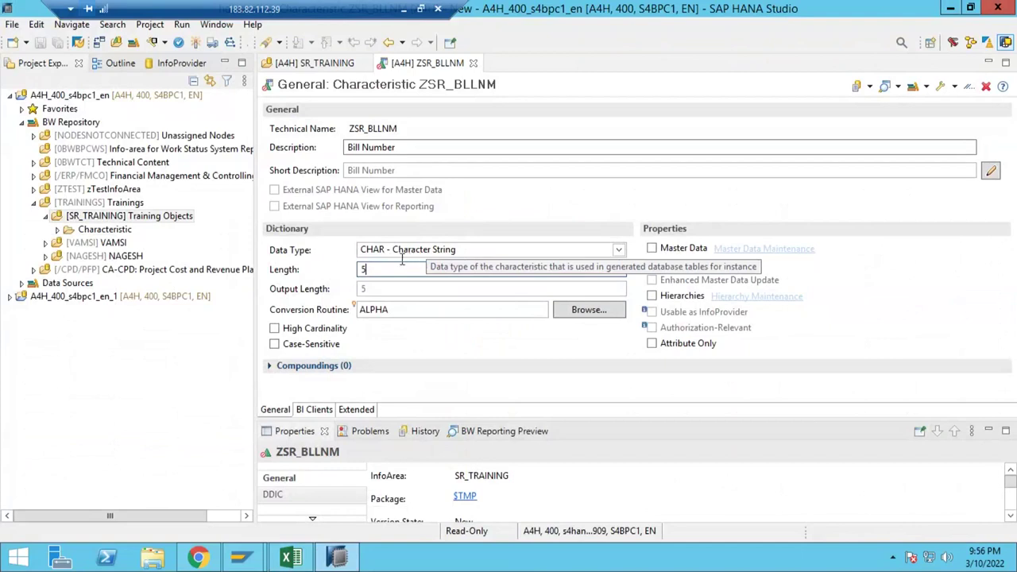
left_click_drag(387, 268, 353, 270)
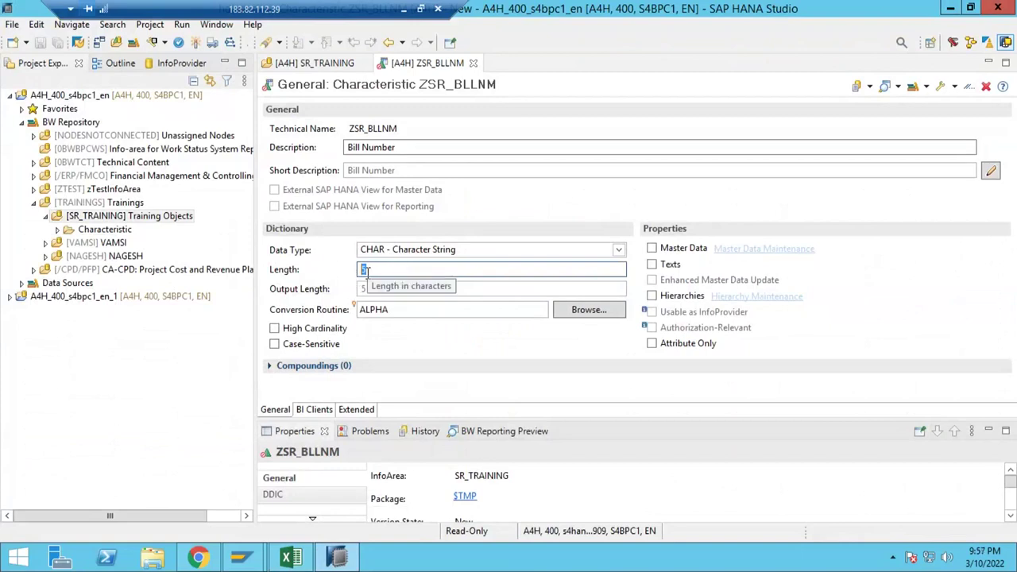
type("10")
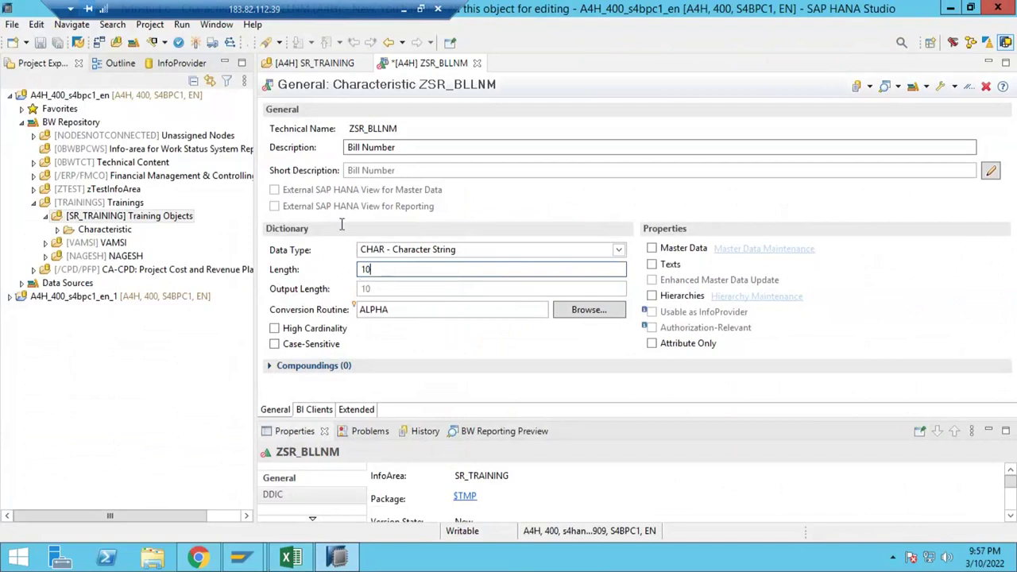
left_click(196, 42)
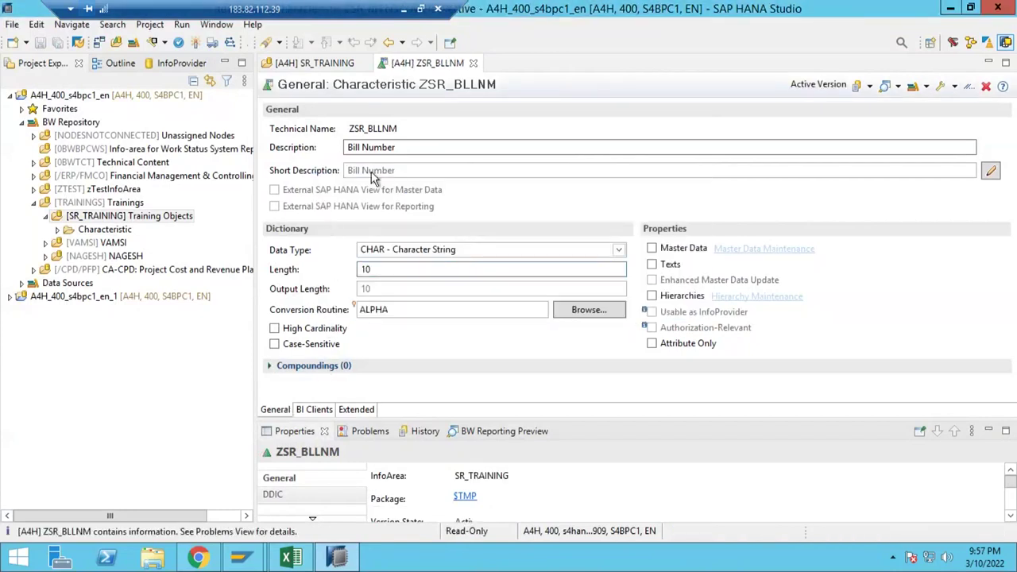
Expand the Characteristic folder under Training Objects and select the Bill Number characteristic.
left_click(57, 230)
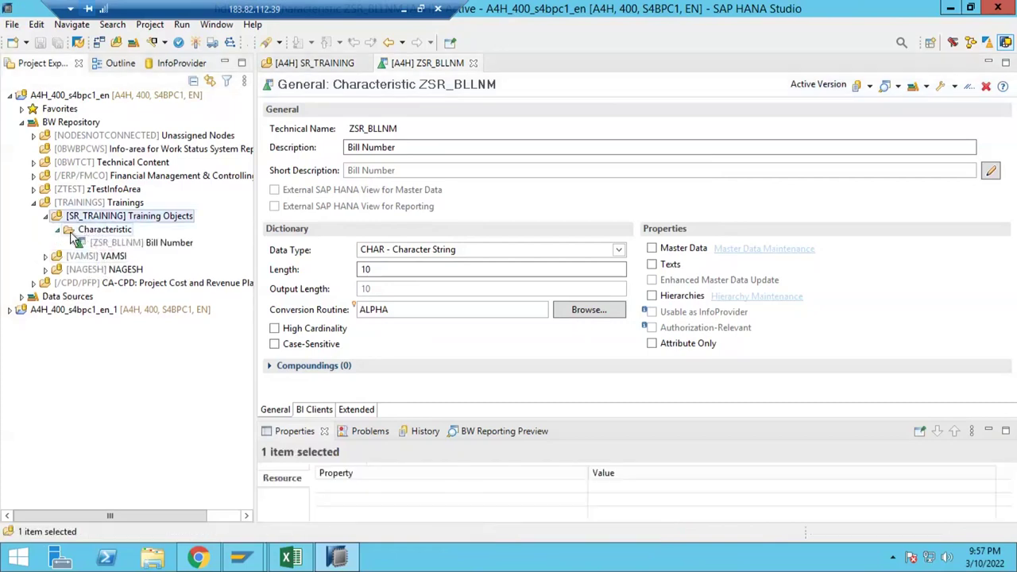
left_click(83, 232)
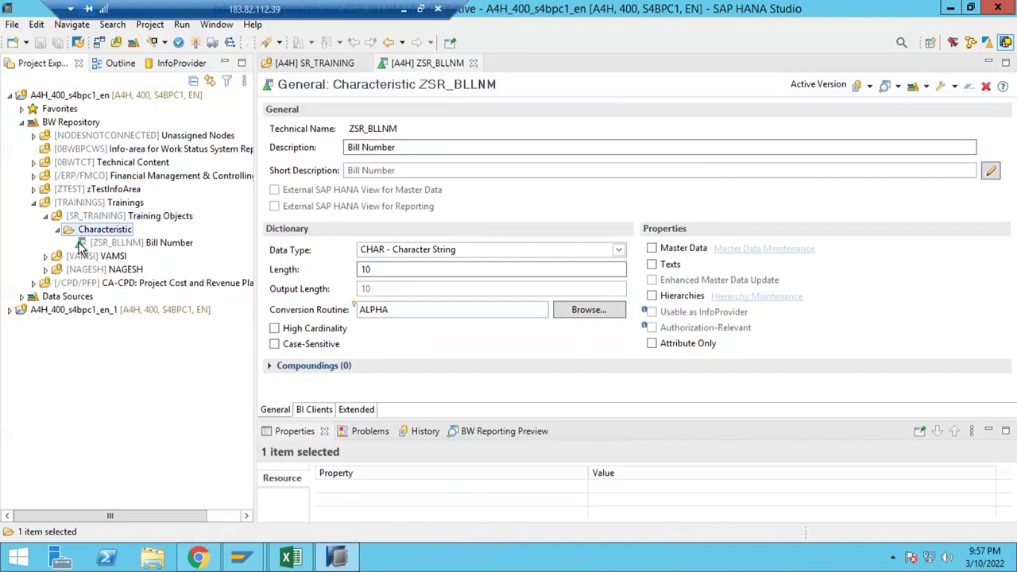
left_click(114, 246)
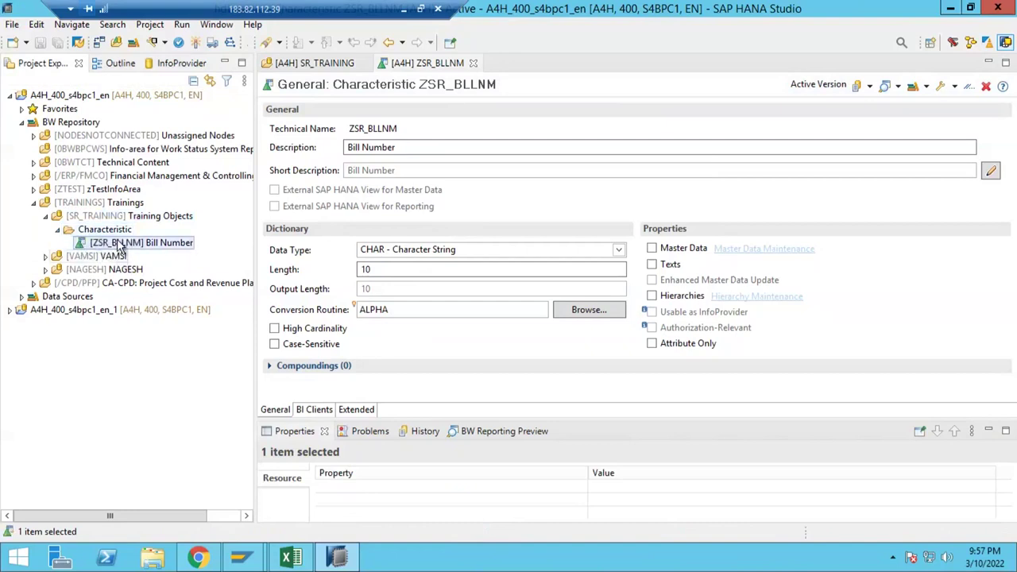
Create a new characteristic ZSR_MAT with the description Material in InfoArea SR_TRANING, keeping data type CHAR.
right_click(105, 232)
mouse_move(208, 243)
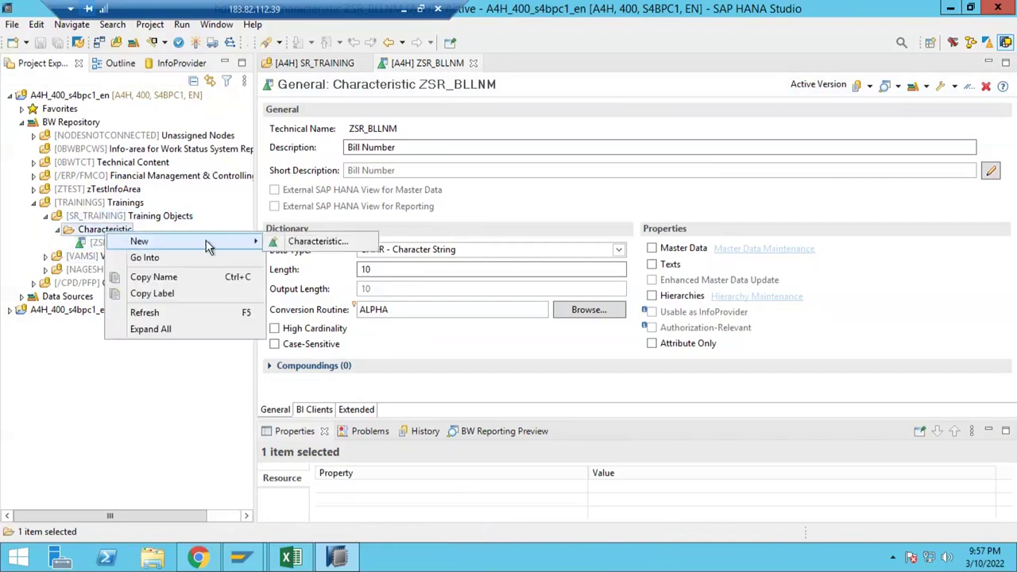
left_click(284, 243)
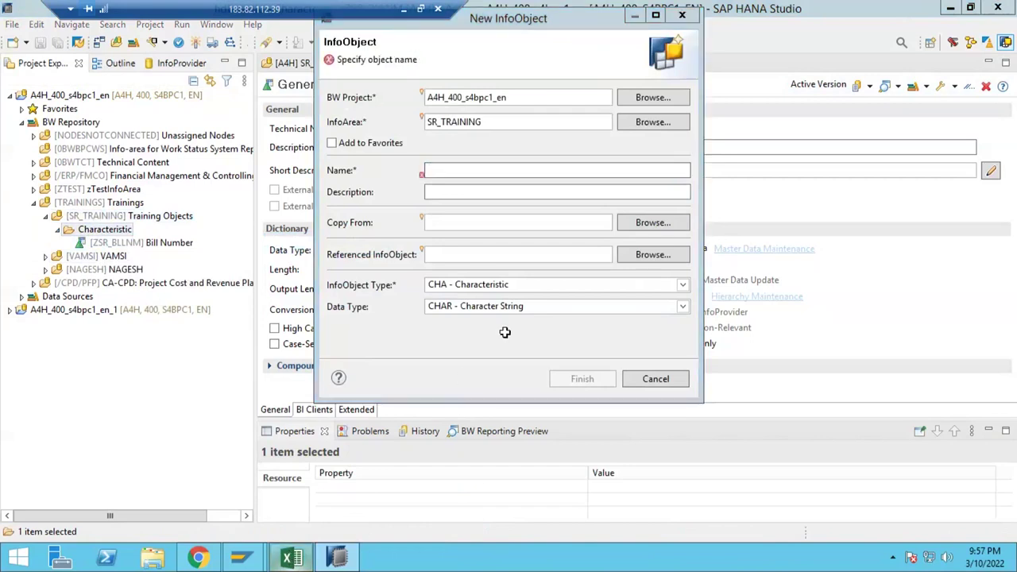
key("alt+Tab")
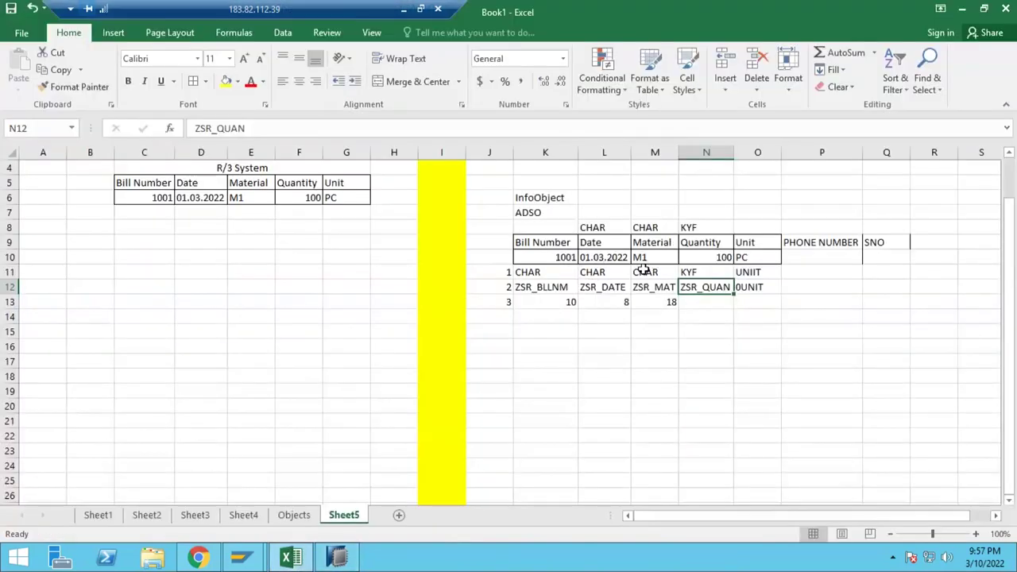
key("alt+Tab")
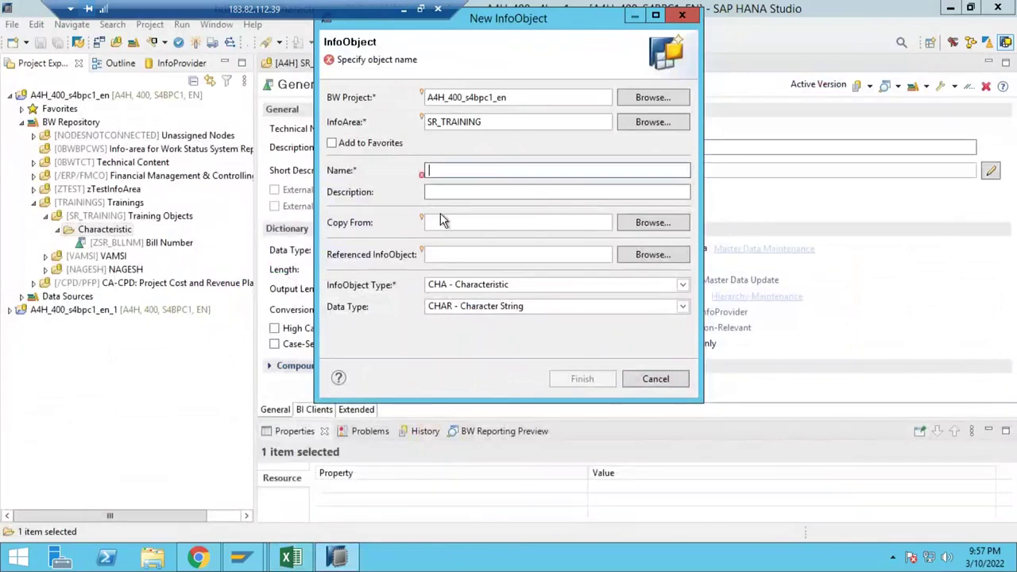
type("ZS")
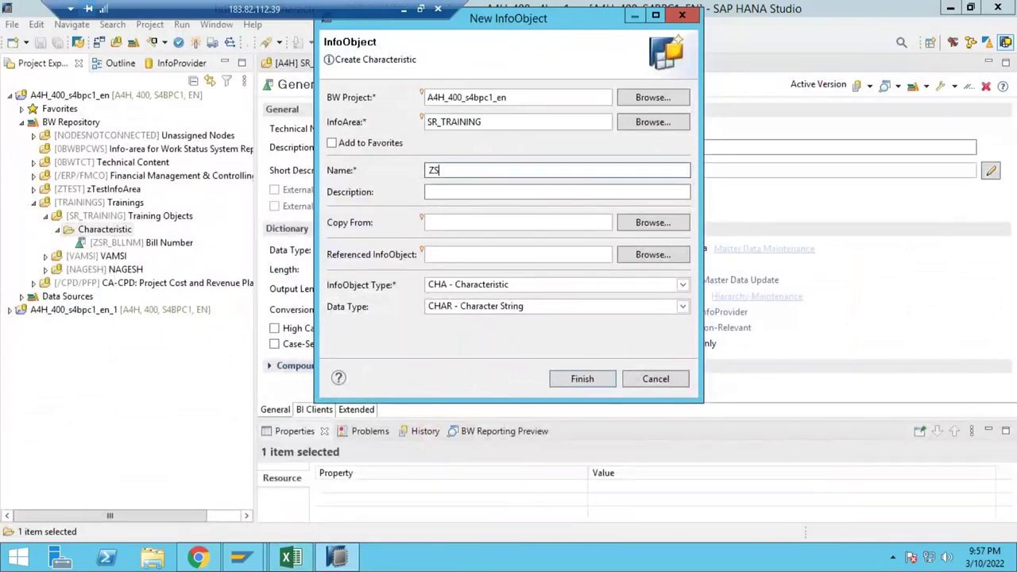
type("R_MAT")
left_click(477, 191)
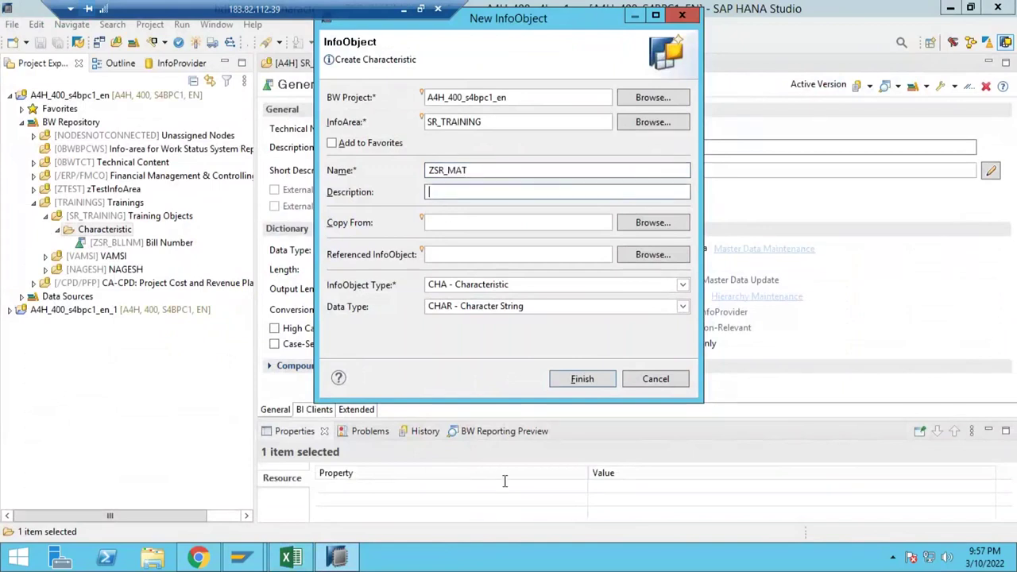
left_click(291, 556)
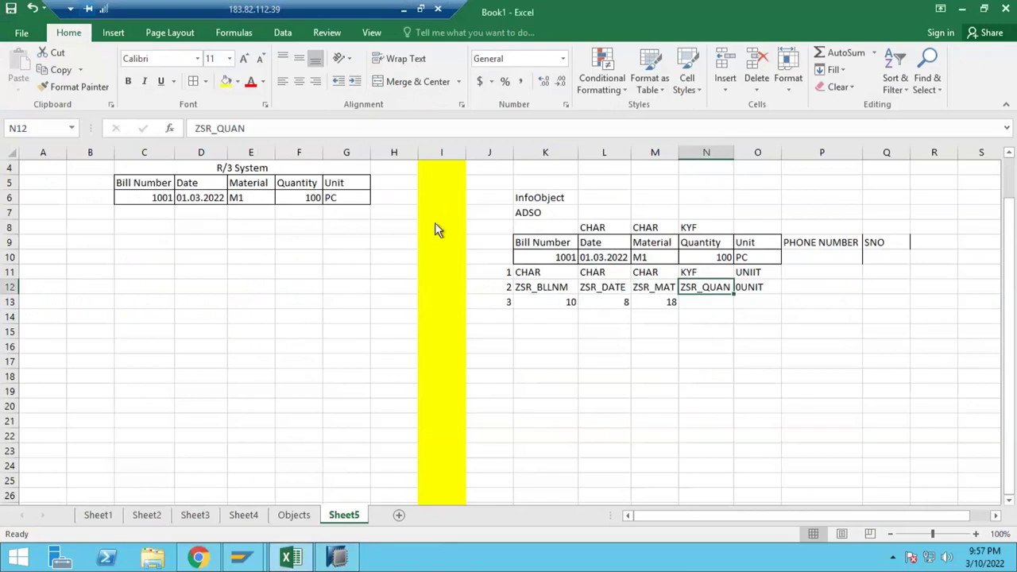
key("alt+Tab")
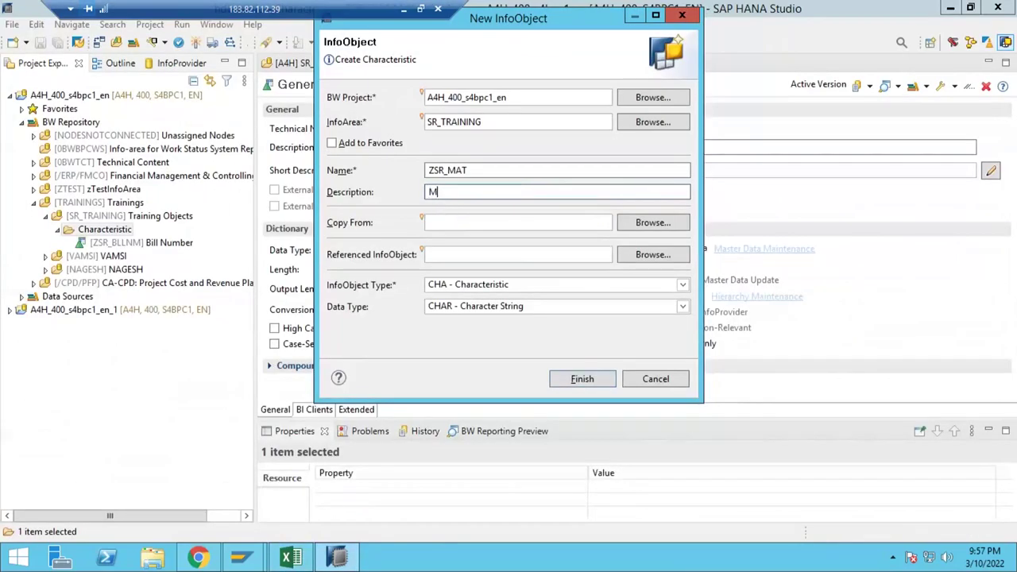
type("l")
left_click(585, 383)
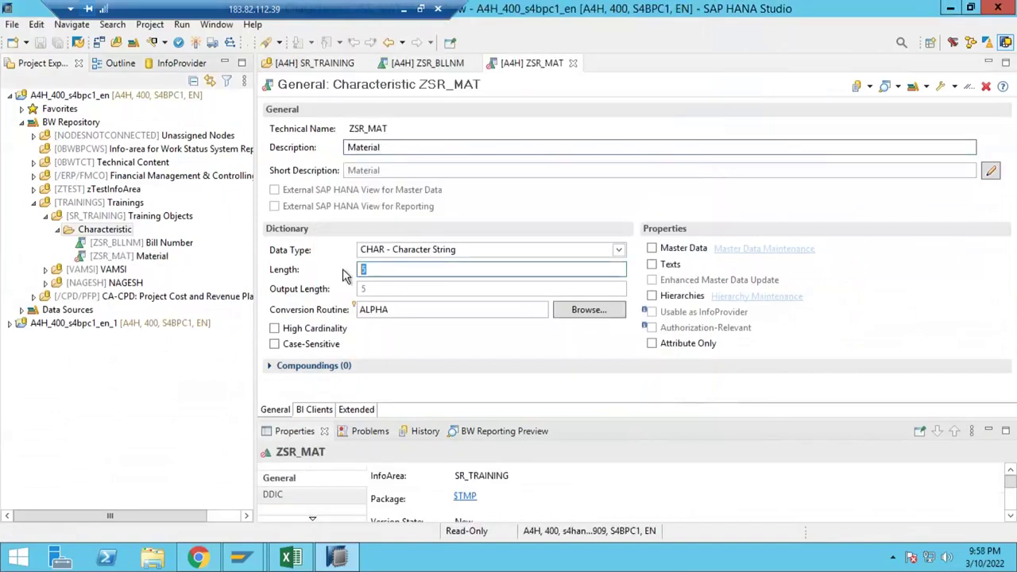
Set the length of characteristic ZSR_MAT to 18 and activate it.
type("100")
key("BackSpace")
key("BackSpace")
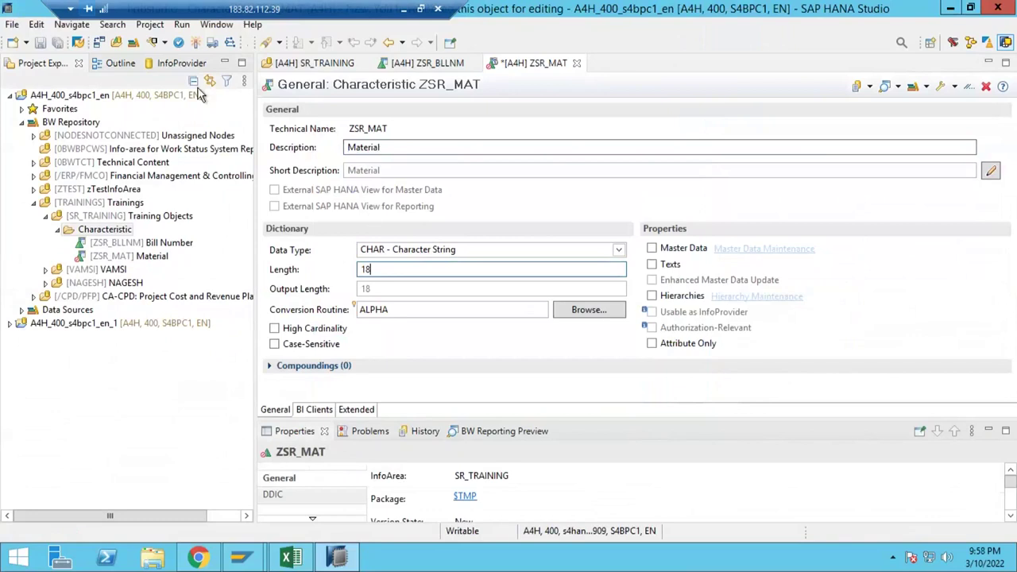
left_click(195, 42)
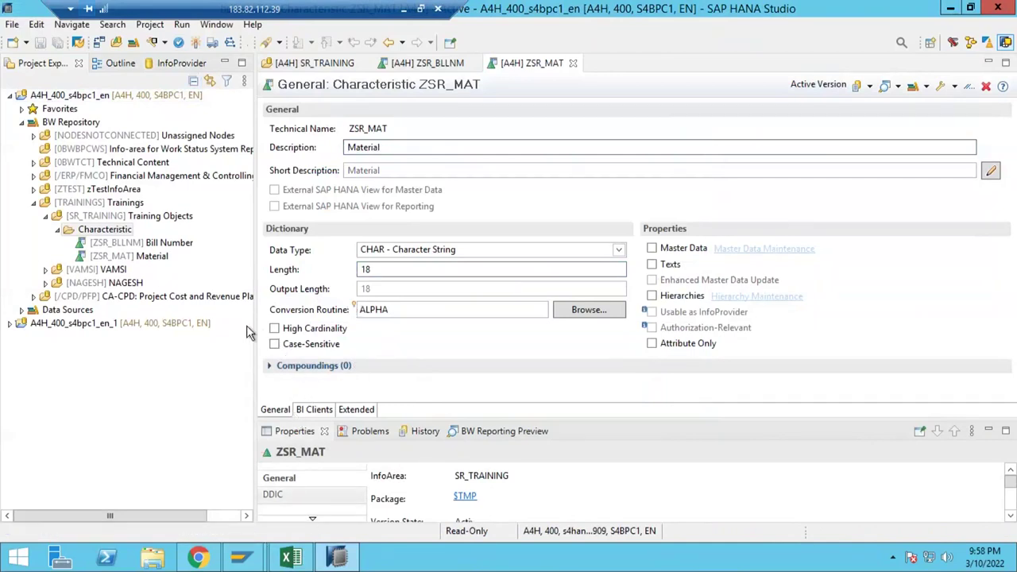
Switch to Excel and highlight rows 6 to 13 of the Date, Quantity and Unit columns.
left_click(291, 559)
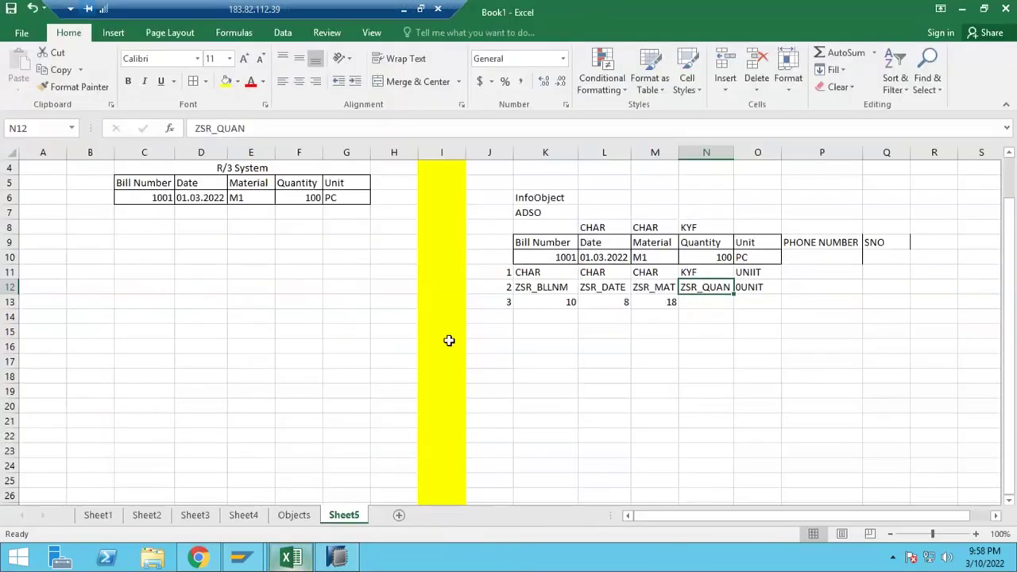
left_click(605, 241)
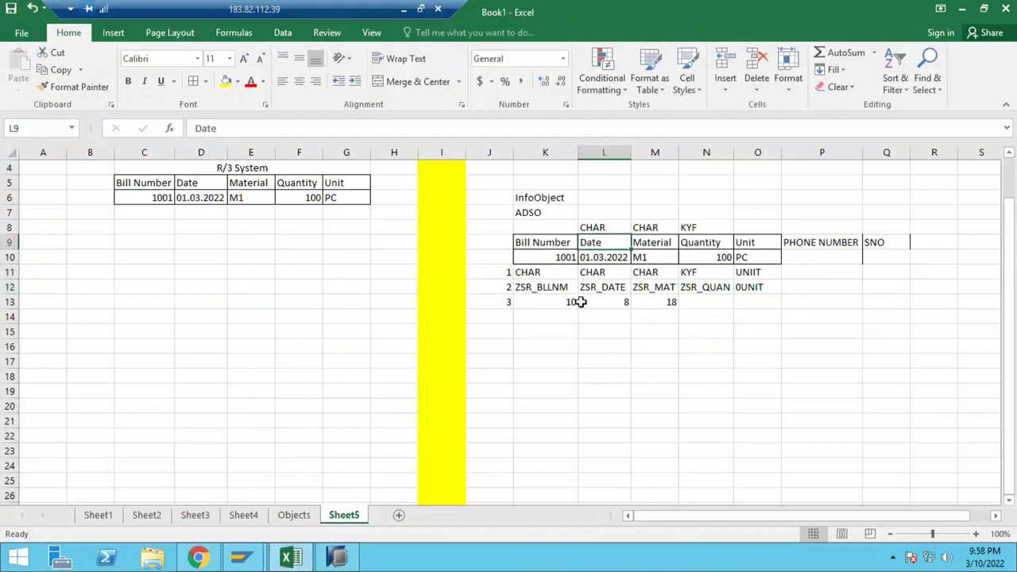
left_click_drag(608, 204, 601, 302)
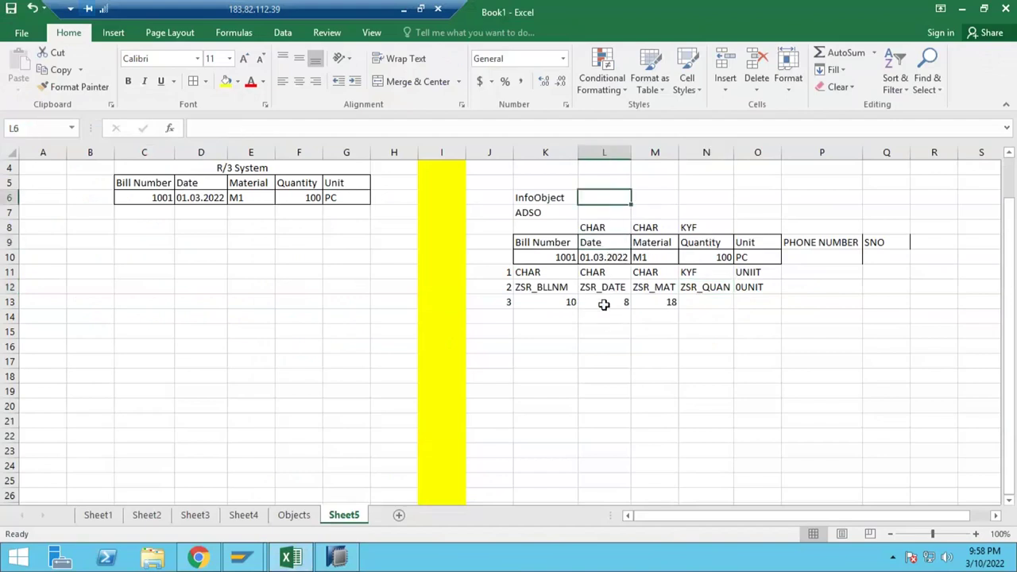
left_click_drag(710, 202, 720, 301, "ctrl")
left_click_drag(761, 198, 687, 303, "ctrl")
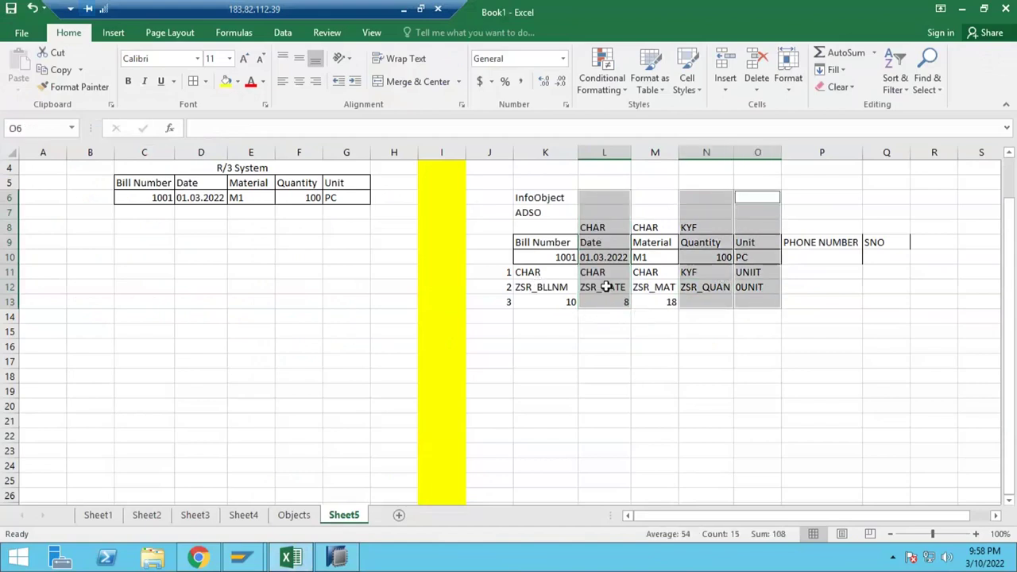
left_click(605, 287)
key("Delete")
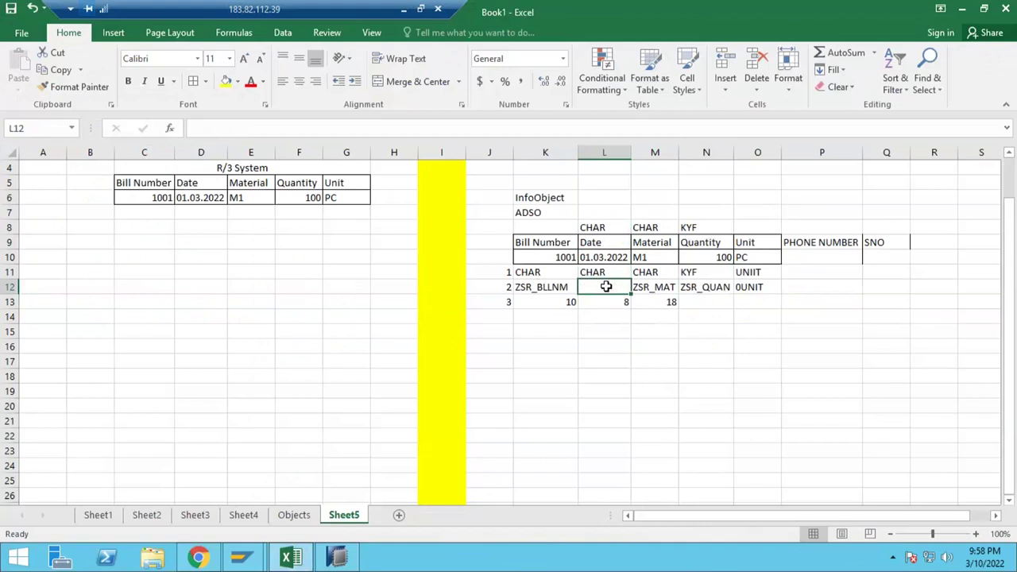
key("ctrl+z")
Enter the standard InfoObject name 0CALDAY for Date in cell L15.
left_click(604, 328)
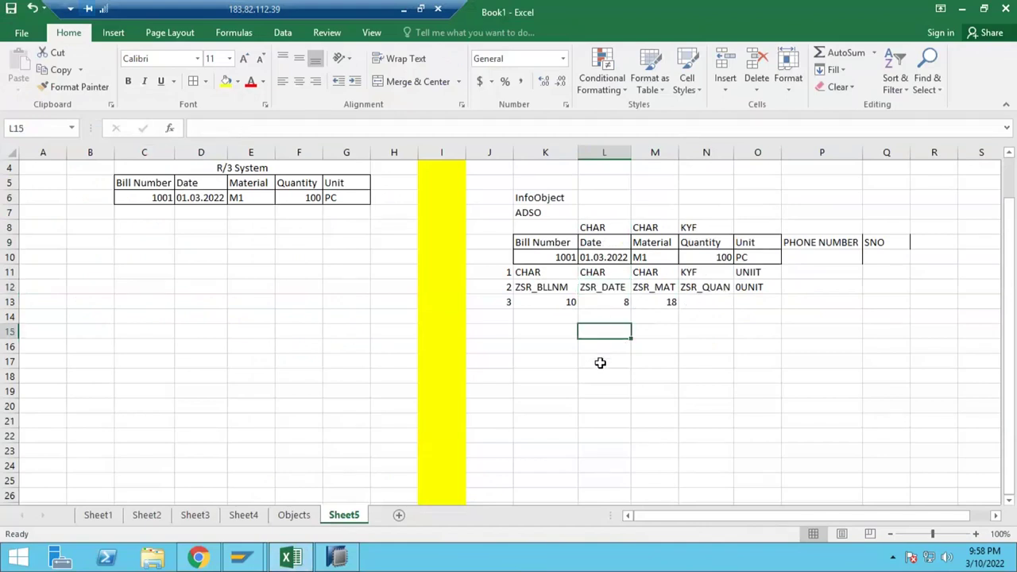
type("0CALDAZ")
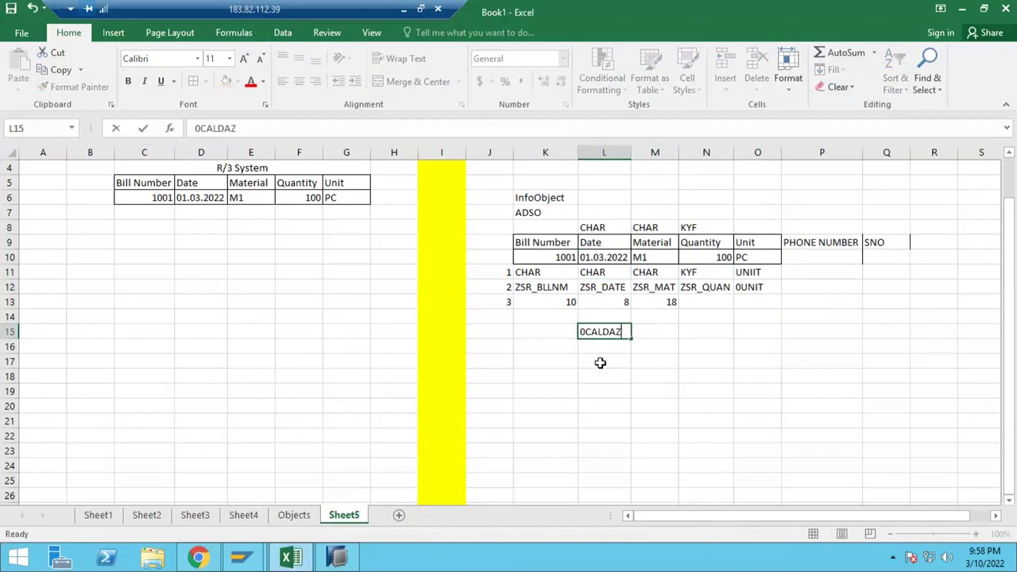
key("BackSpace")
key("shift+Return")
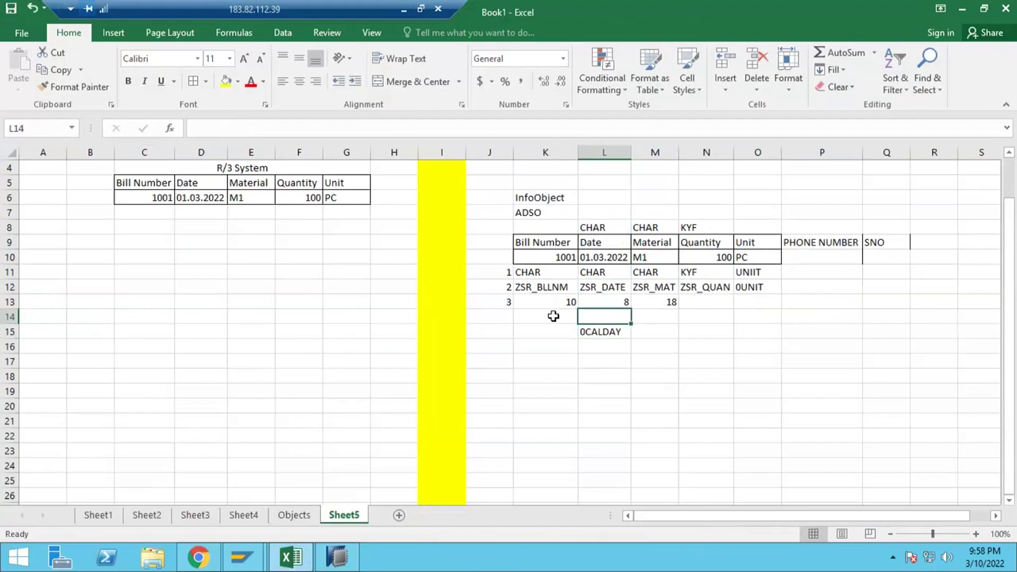
left_click(505, 184)
left_click_drag(627, 294, 783, 352)
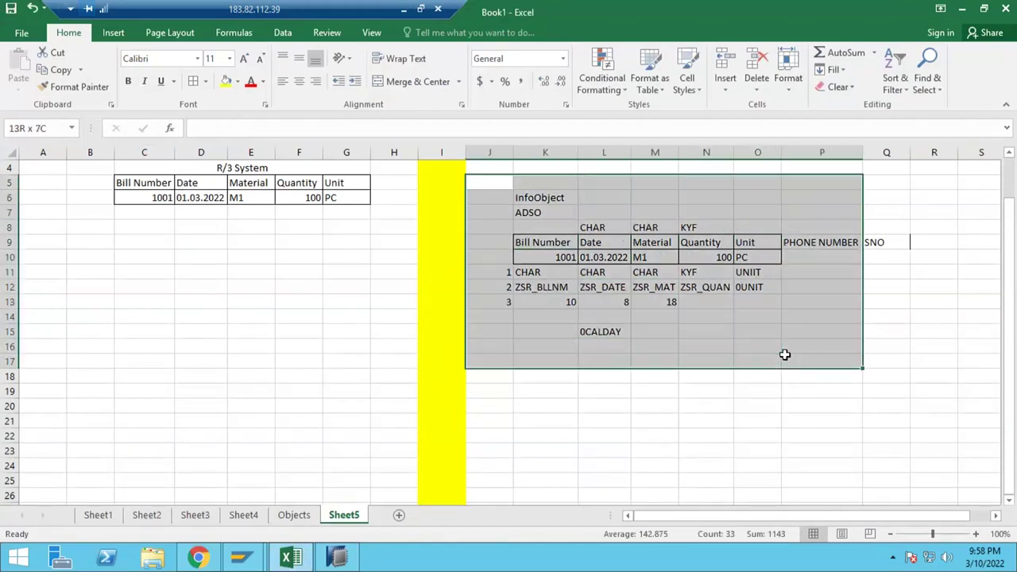
left_click(629, 390)
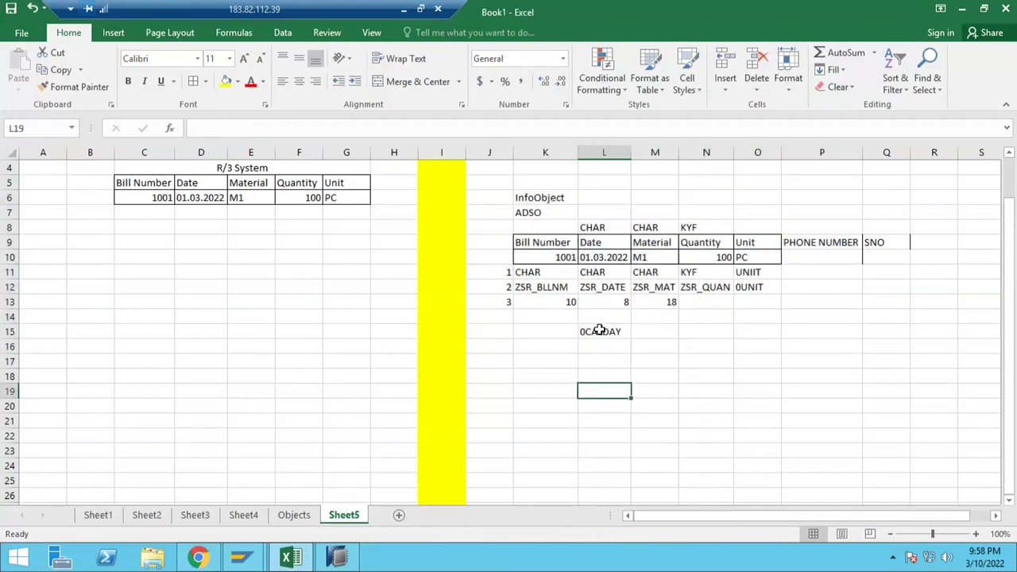
left_click(599, 331)
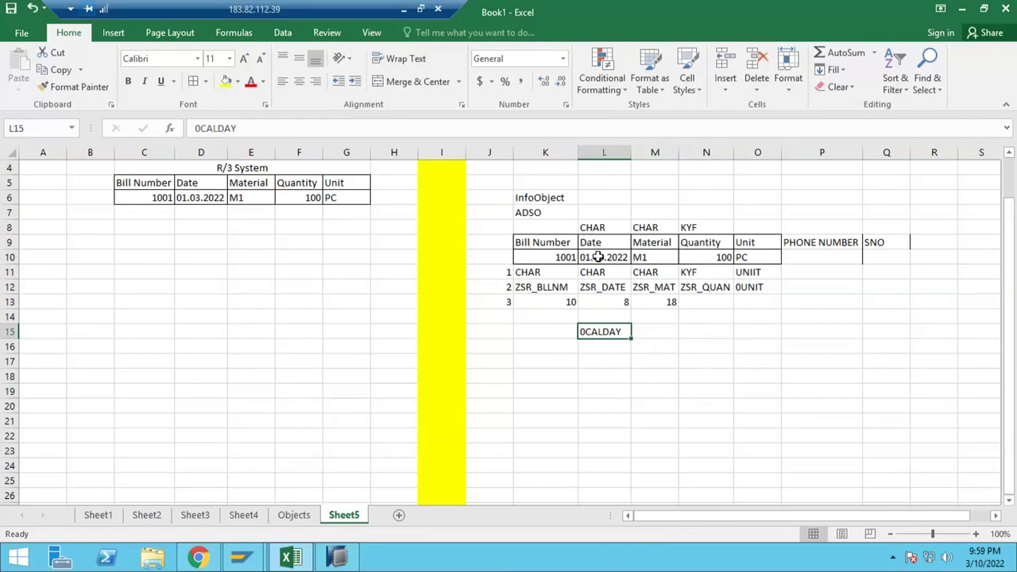
left_click(612, 348)
type("0")
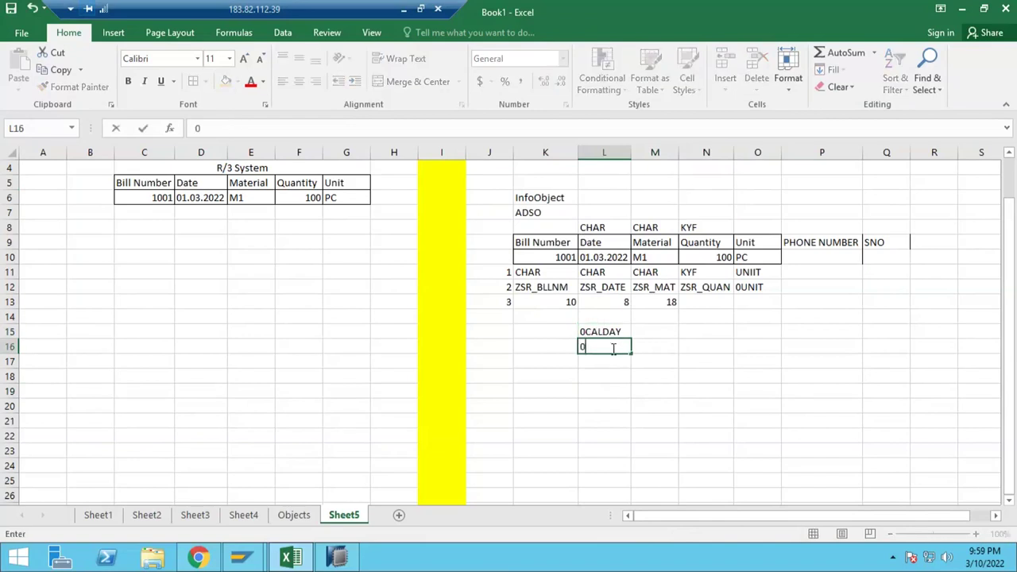
type("DATE")
key("Return")
left_click(611, 348)
key("Delete")
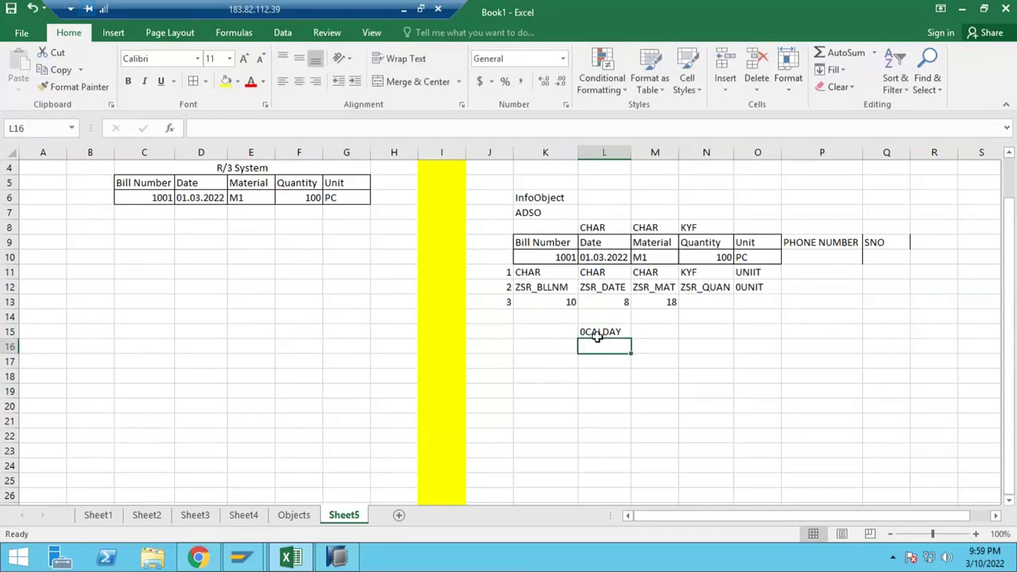
Enter the standard InfoObject name 0QUANTITY for Quantity in cell N15.
left_click(597, 332)
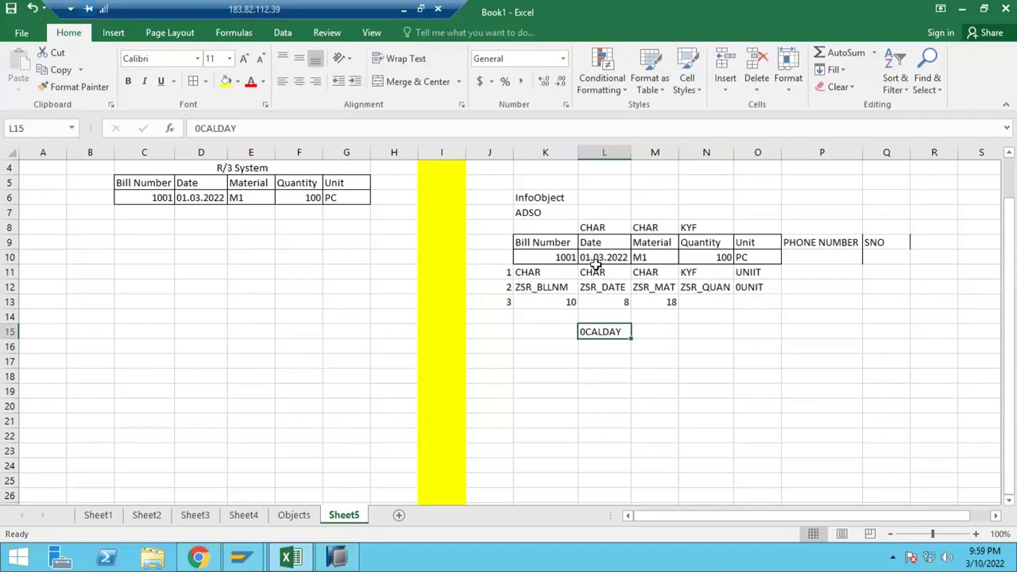
left_click(699, 336)
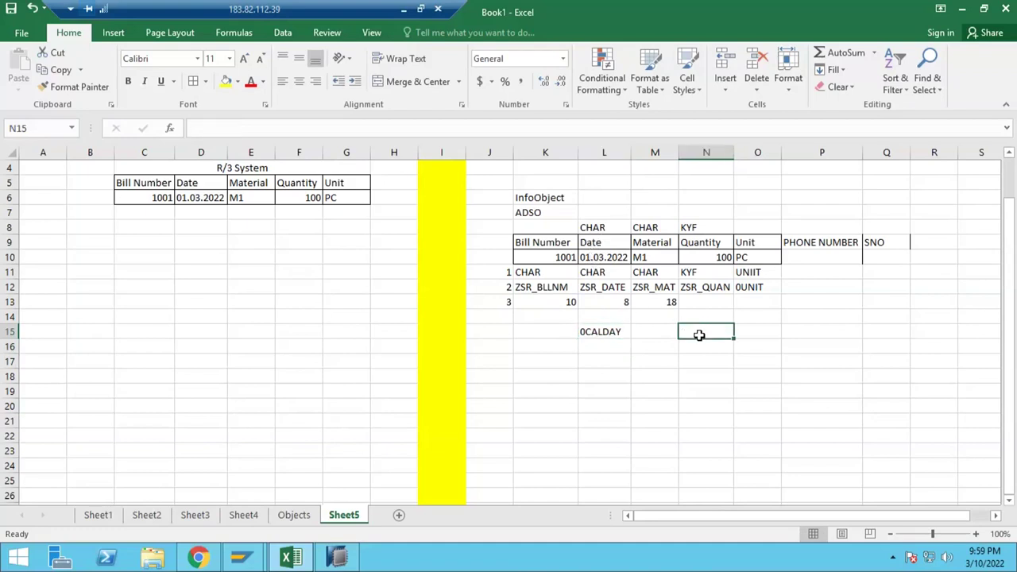
type("0QUANTITY")
key("Return")
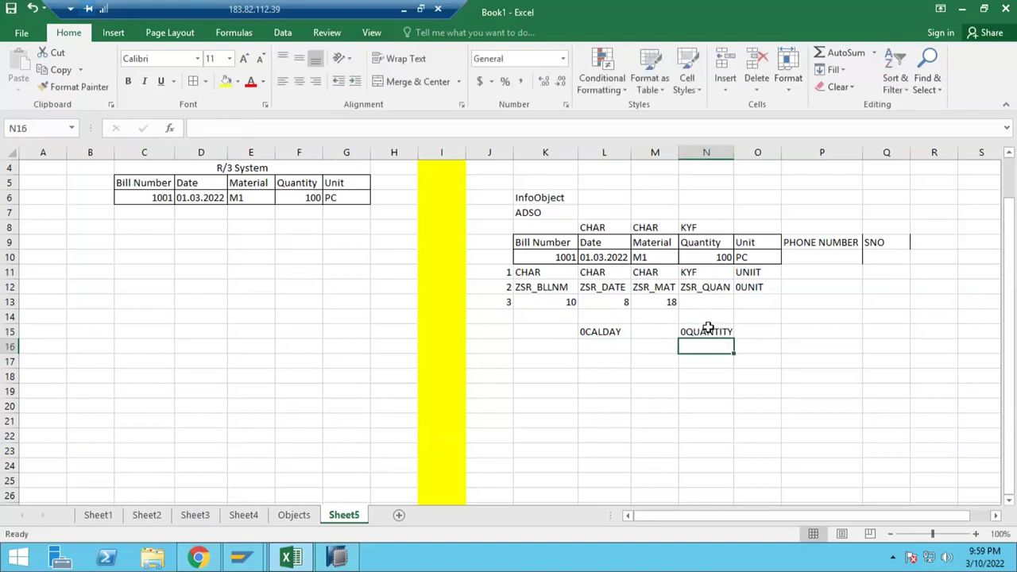
left_click(708, 329)
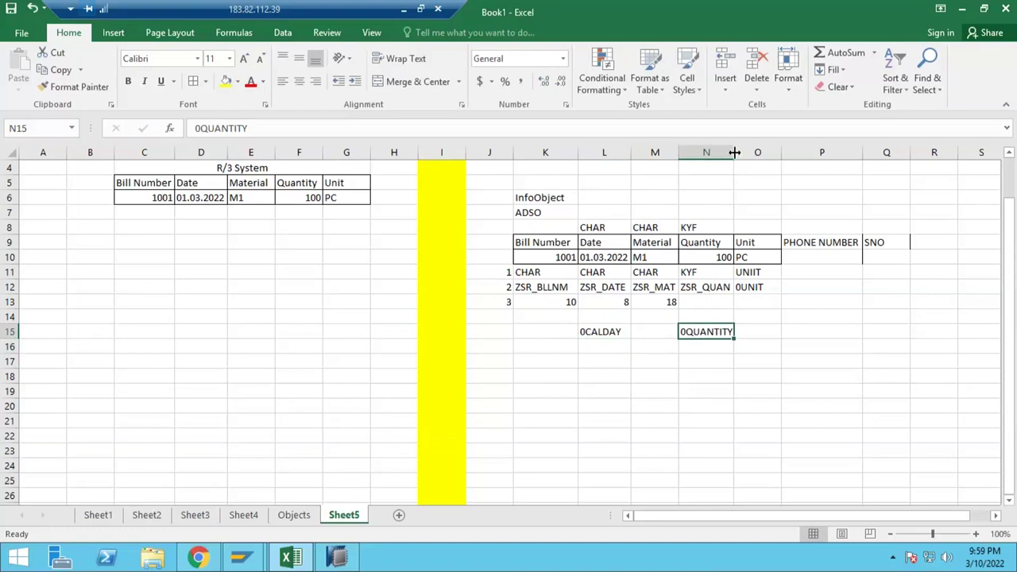
Fit column N to its contents and enter the standard InfoObject name 0UNIT for Unit in cell O15.
double_click(735, 152)
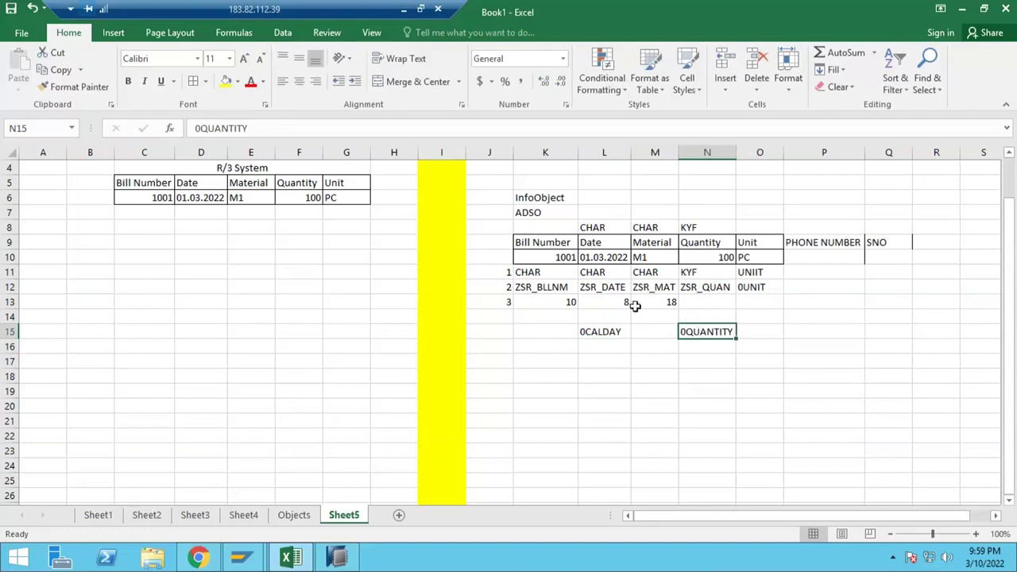
left_click(754, 335)
type("0UNIT")
key("Return")
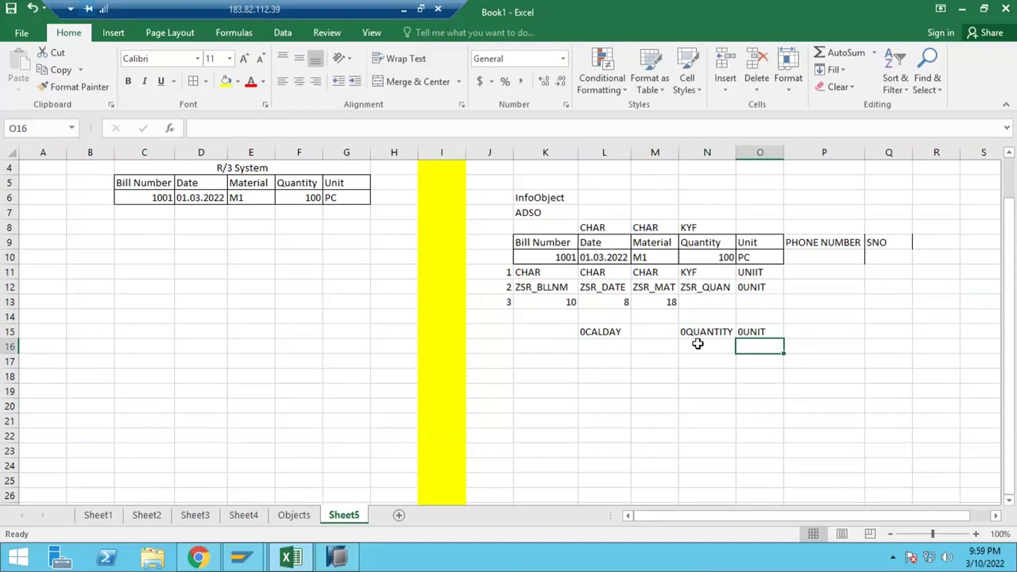
Highlight the standard InfoObject names in cells L15 to O15.
left_click_drag(604, 333, 747, 332)
key("alt+Tab")
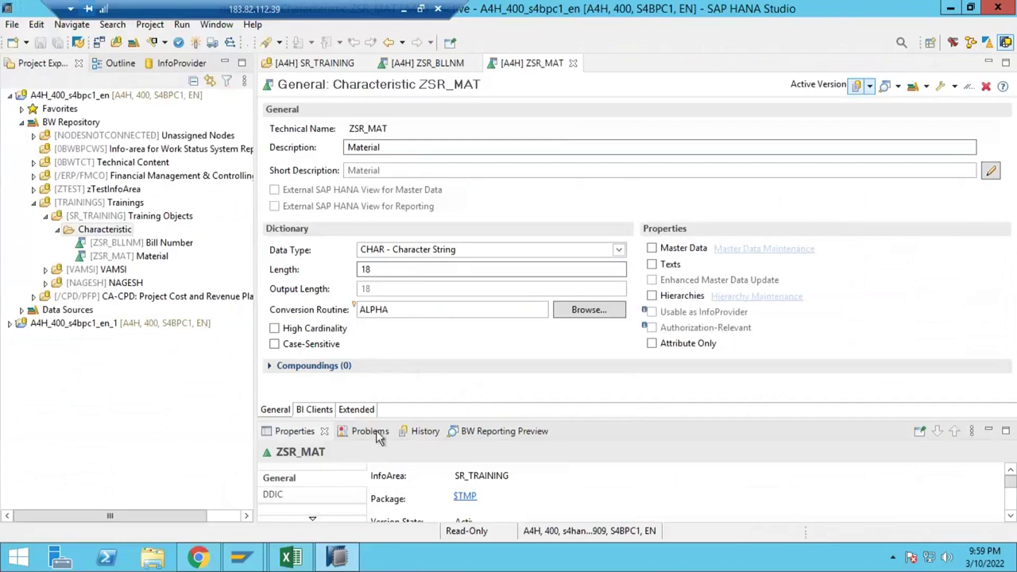
left_click(338, 555)
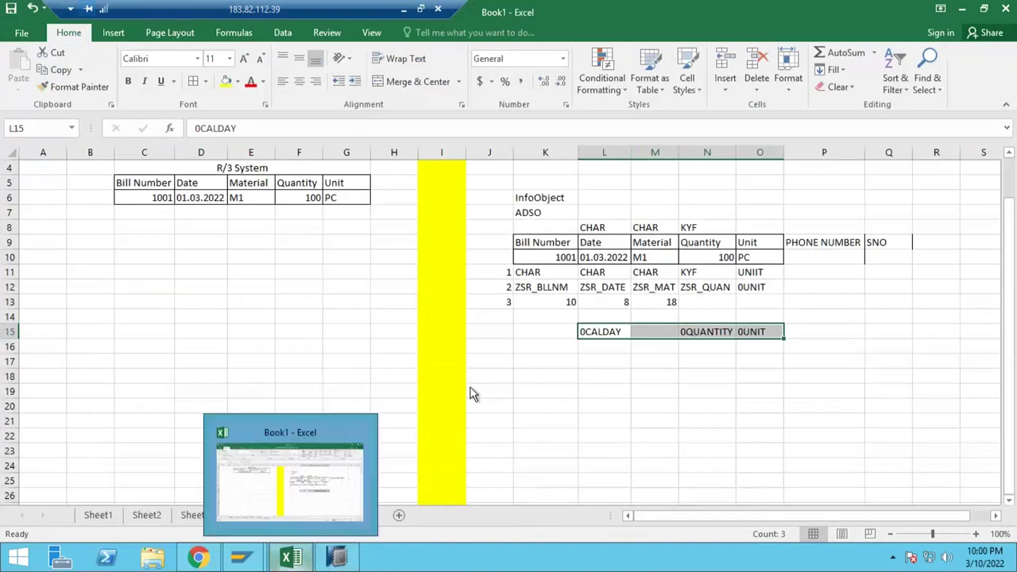
left_click(570, 343)
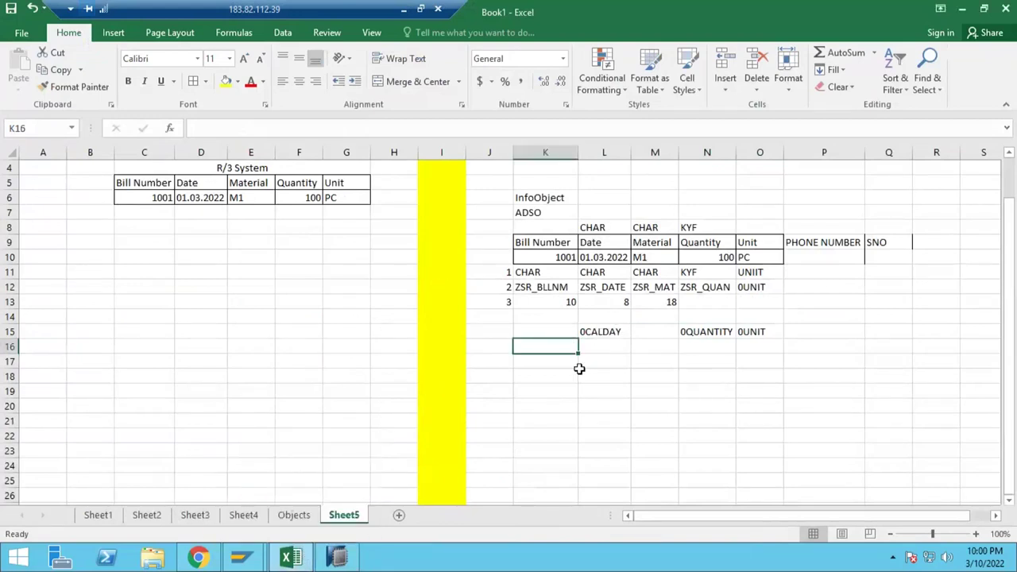
Copy the name 0CALDAY from cell L15 and search the BW objects in SAP HANA Studio for it.
left_click(593, 334)
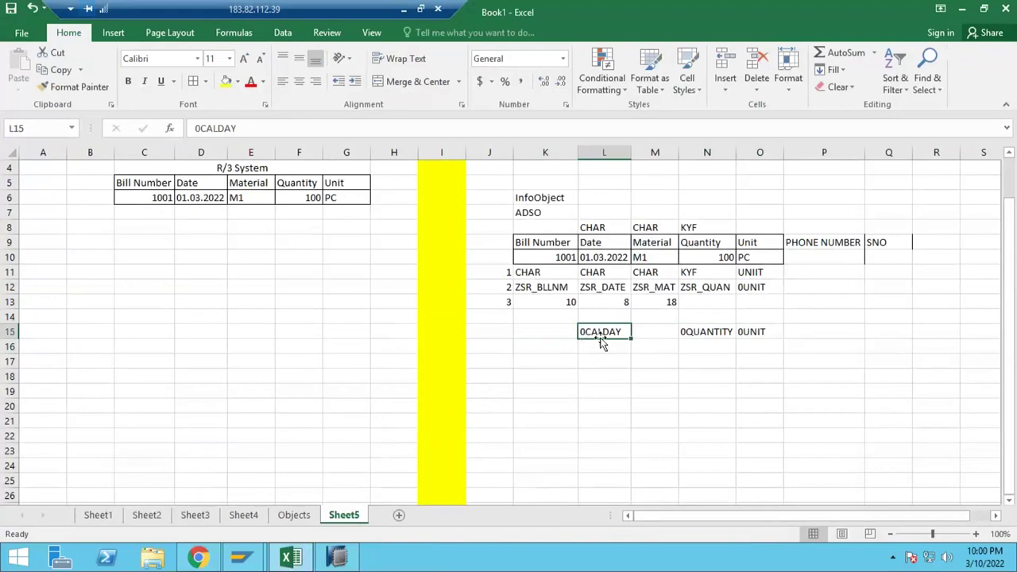
key("ctrl+c")
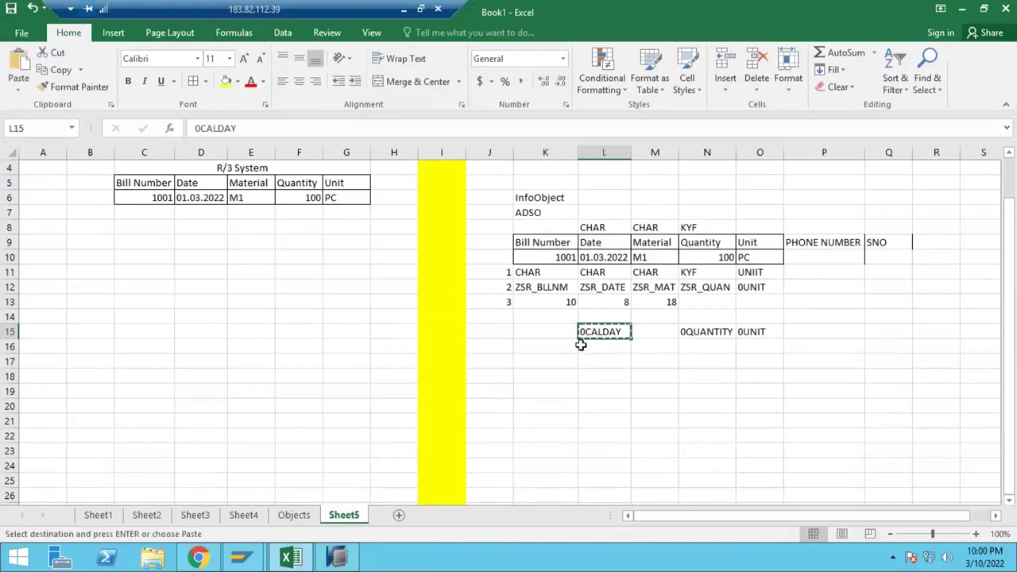
key("alt+Tab")
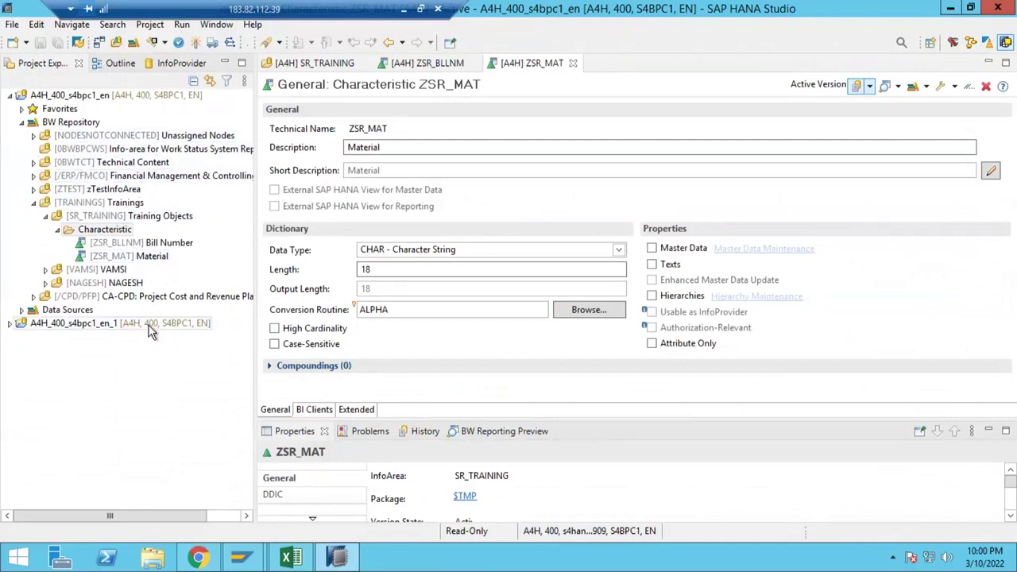
left_click(278, 42)
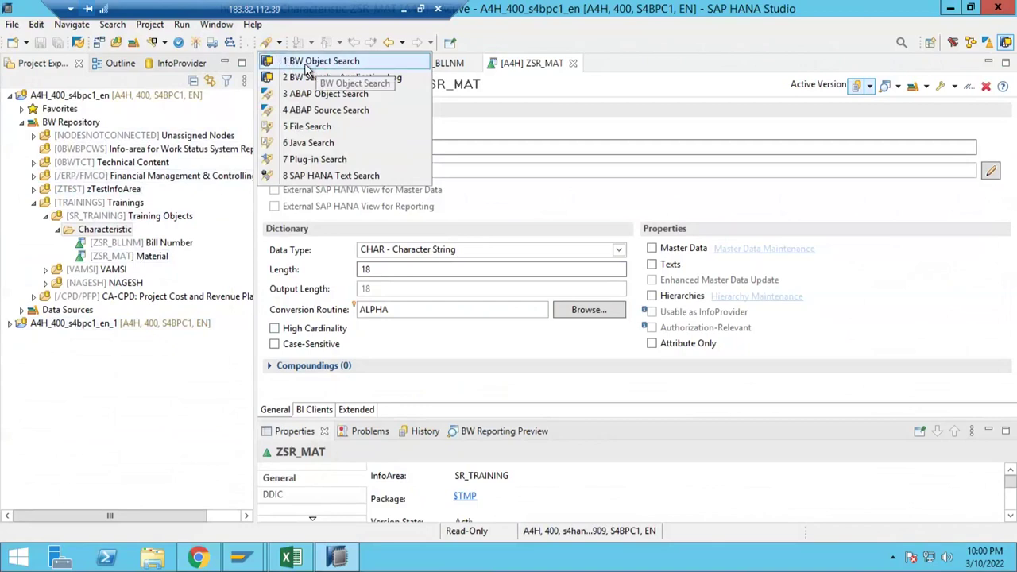
left_click(294, 64)
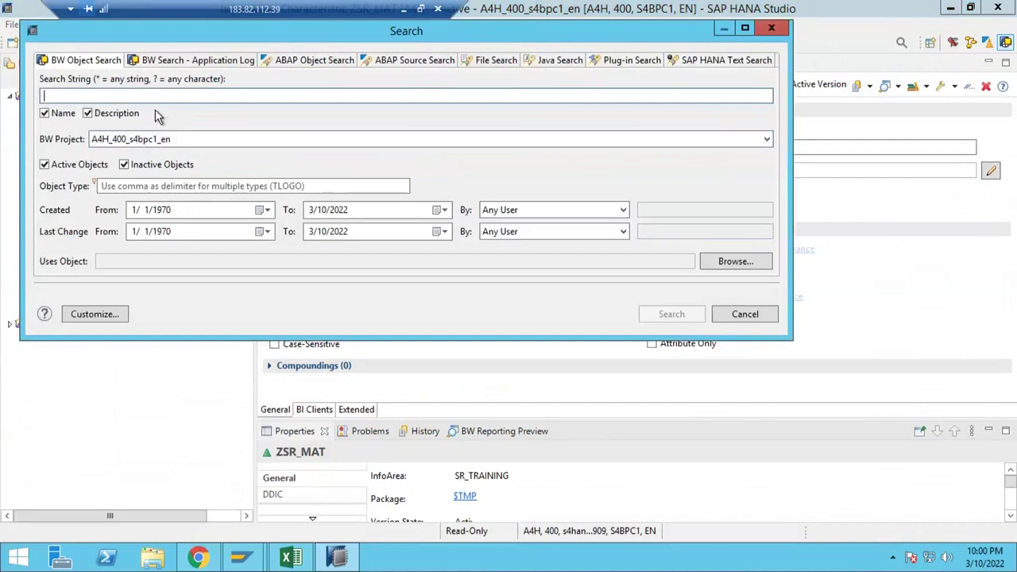
key("ctrl+v")
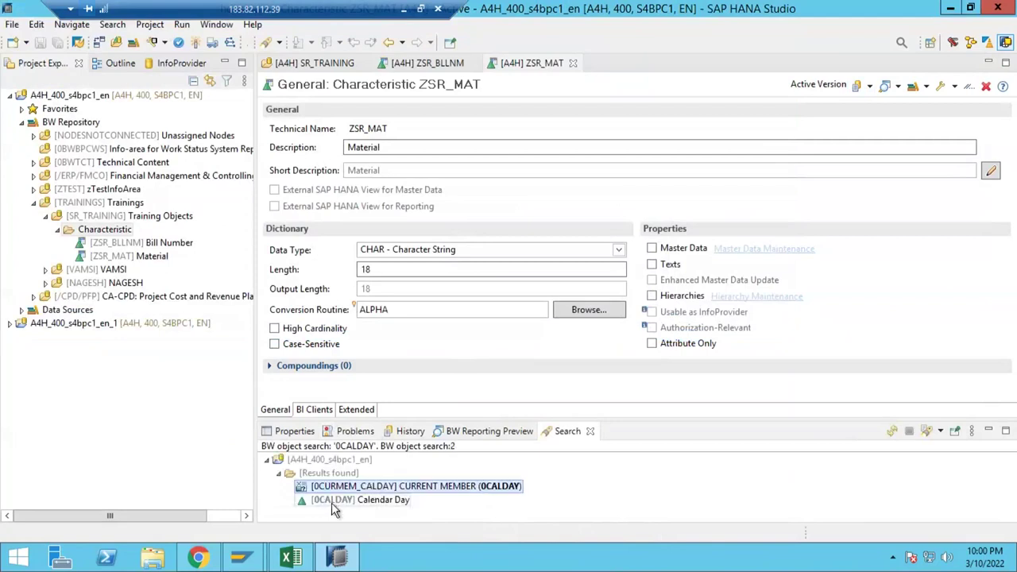
Open the Calendar Day InfoObject 0CALDAY from the search results and examine its referenced characteristic and data type.
left_click(333, 501)
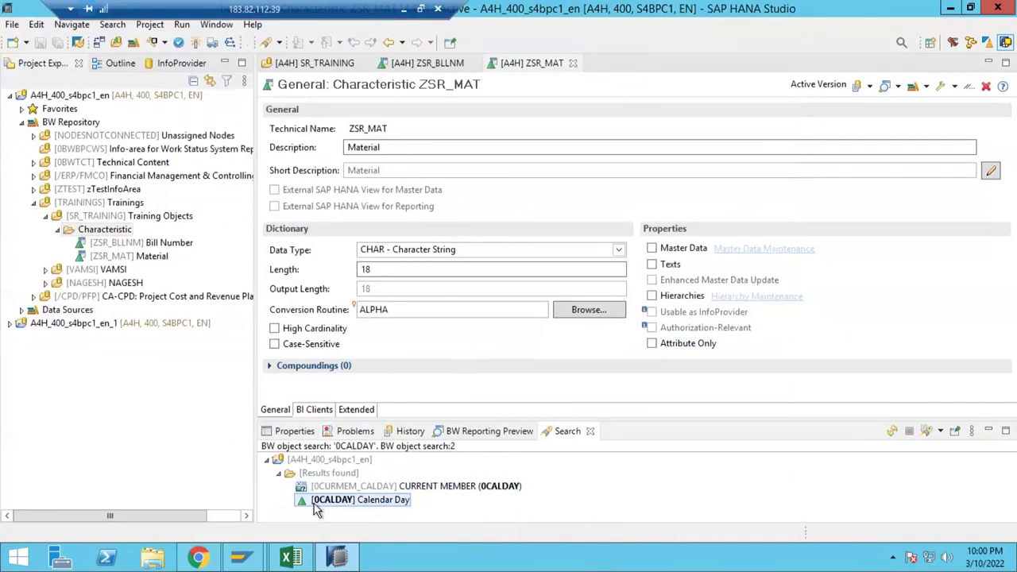
double_click(315, 506)
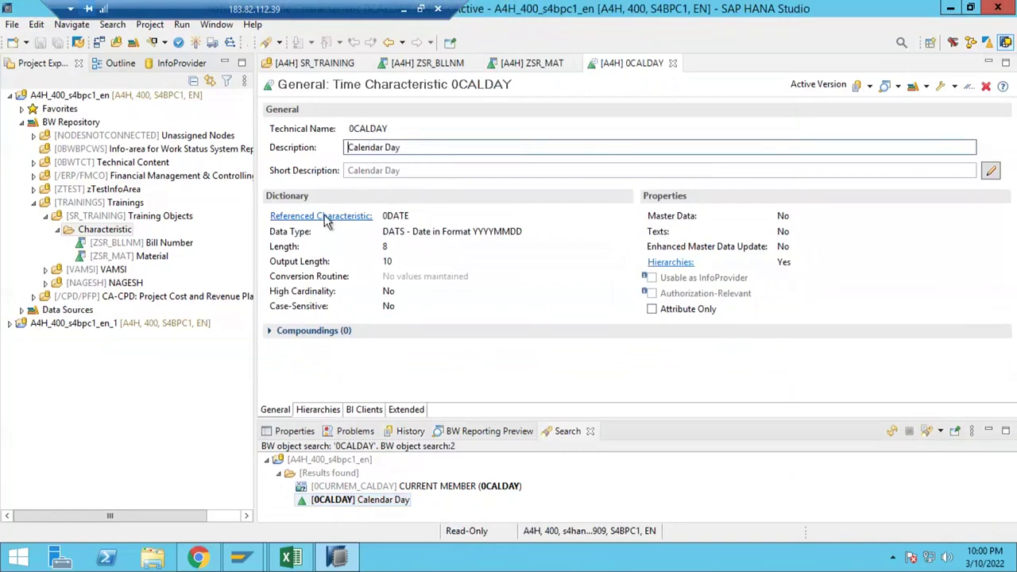
double_click(408, 215)
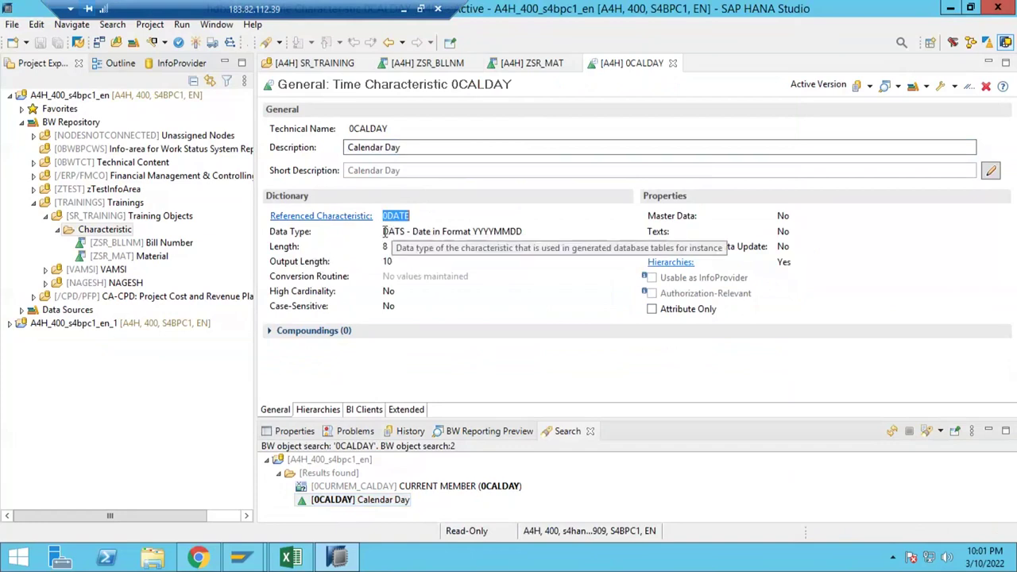
left_click_drag(384, 231, 406, 291)
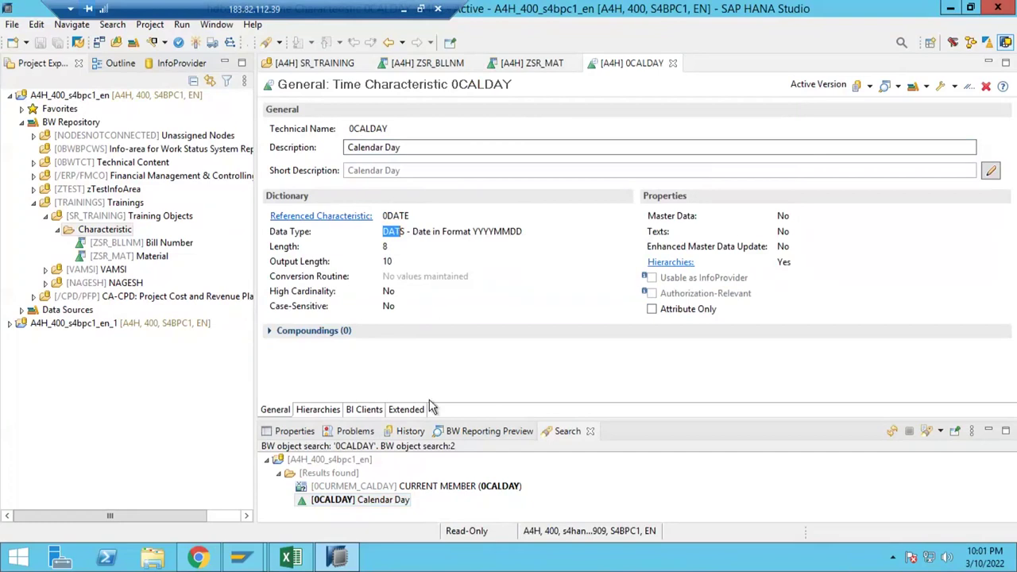
Switch to Excel and enter the date format YYYYMMDD in cell L18.
left_click(301, 556)
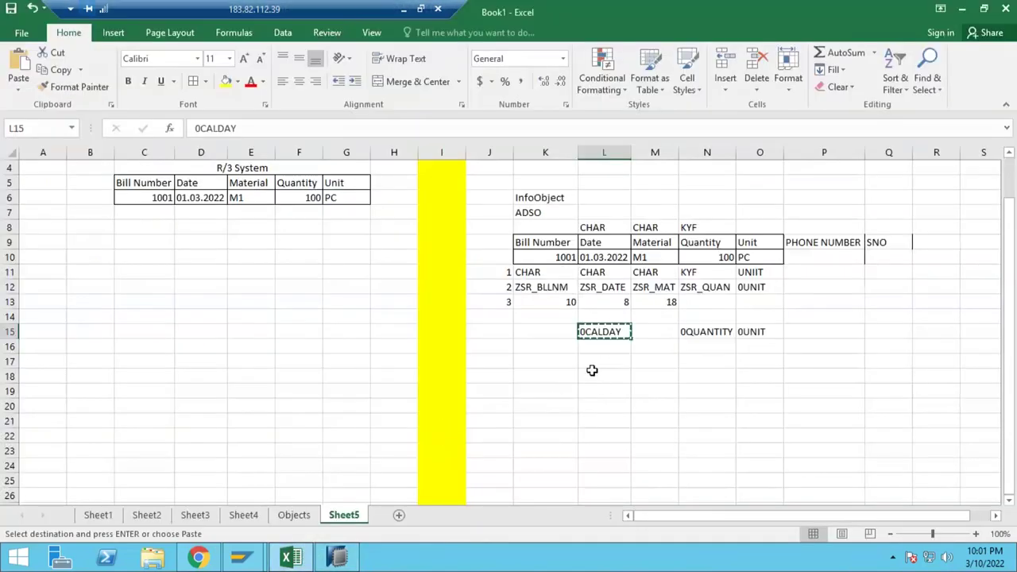
left_click(592, 370)
type("YYY")
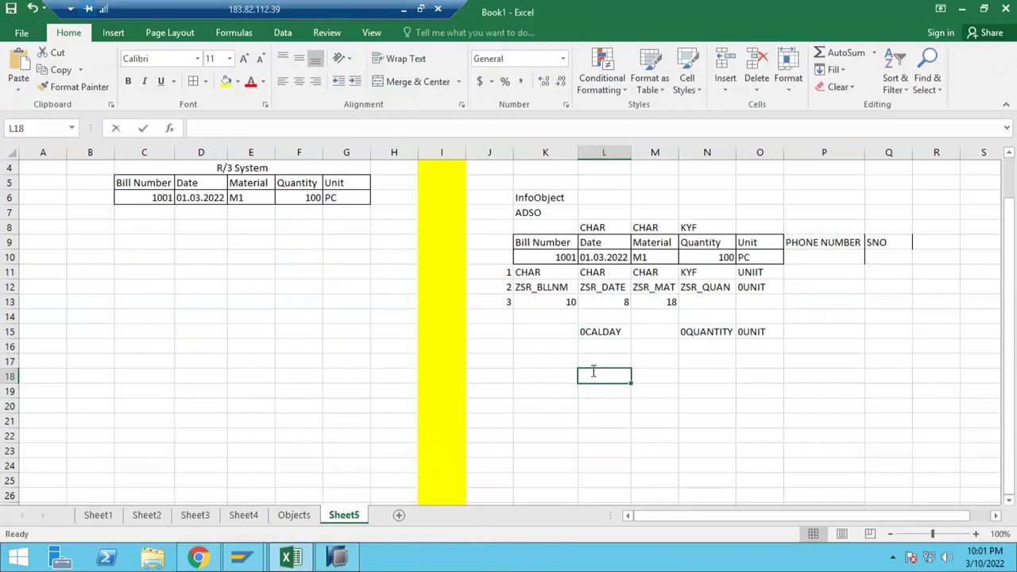
type("YMMDD")
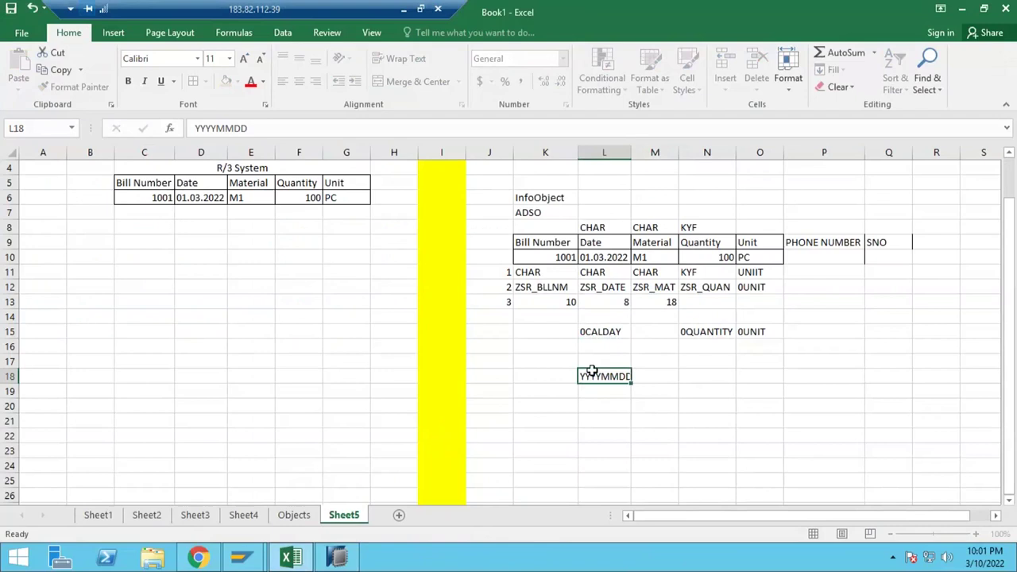
key("Return")
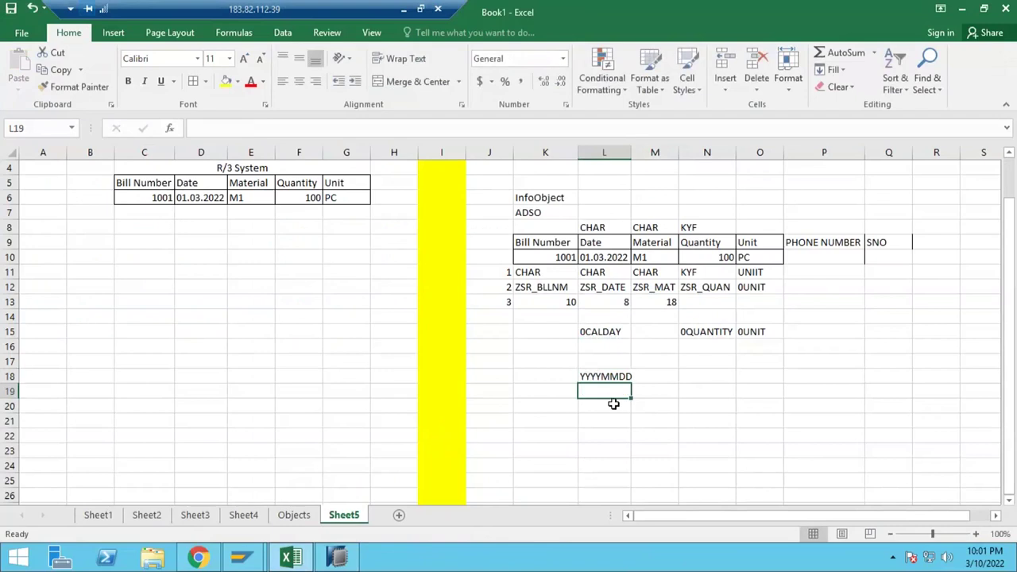
left_click(603, 378)
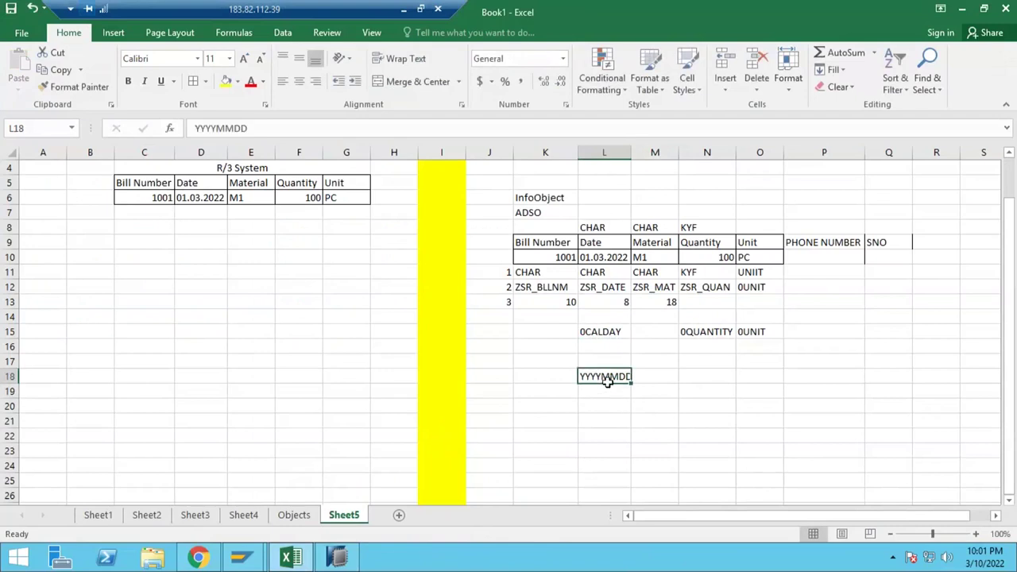
Replace the date in cell L10 of the billing table with 20220301.
left_click(597, 259)
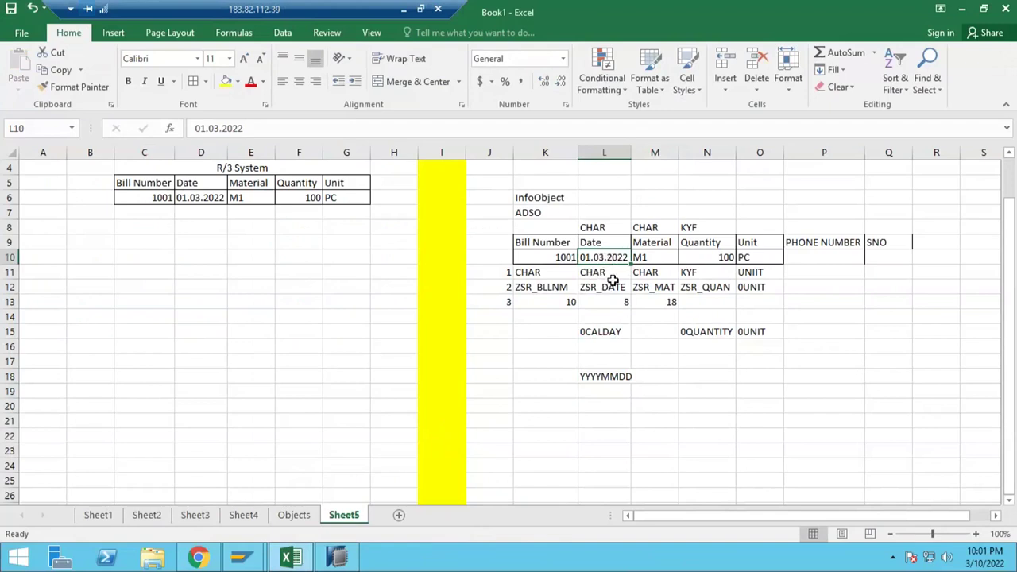
key("Delete")
left_click(592, 375)
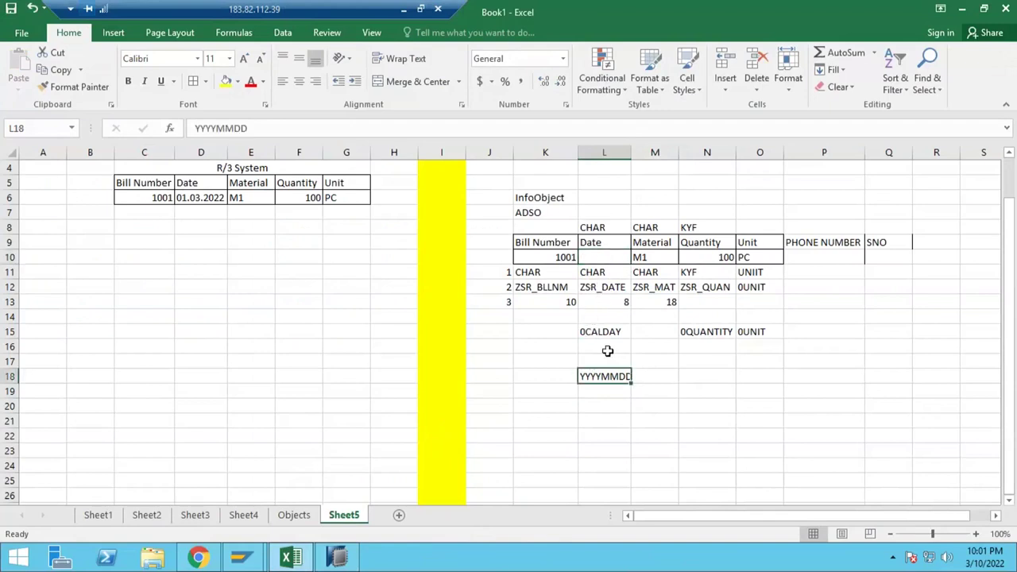
left_click(604, 258)
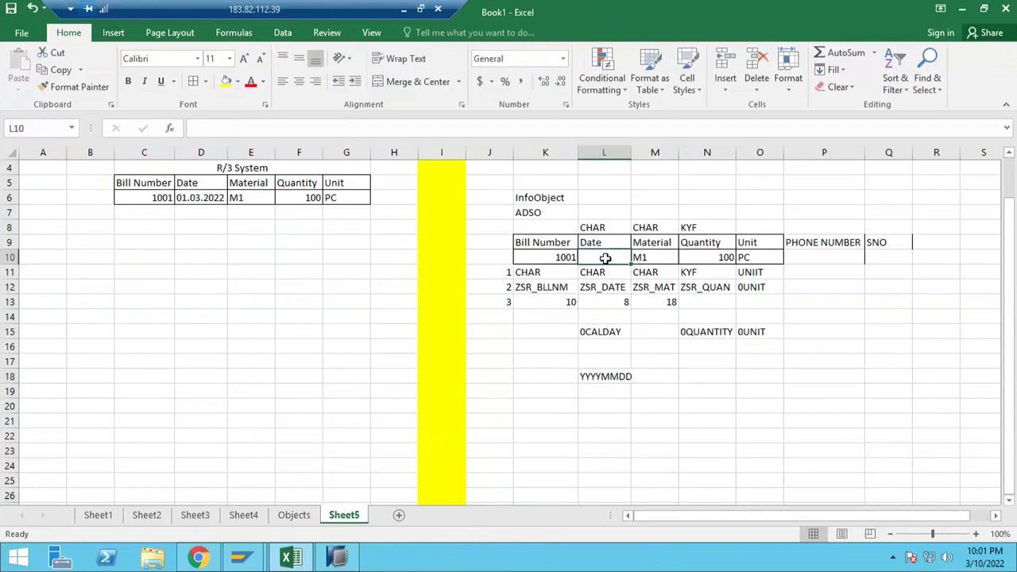
type("2022030")
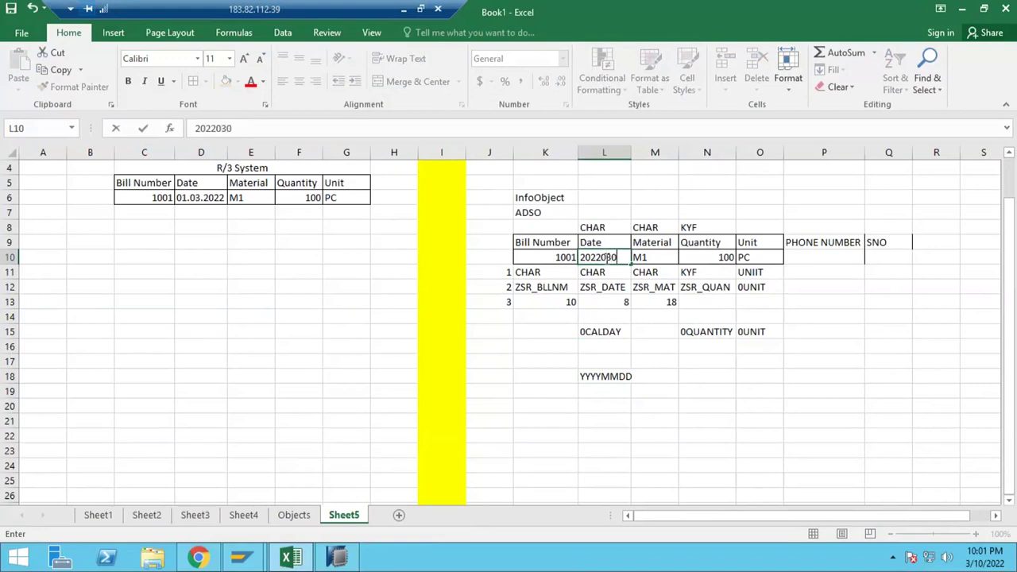
type("1")
key("Return")
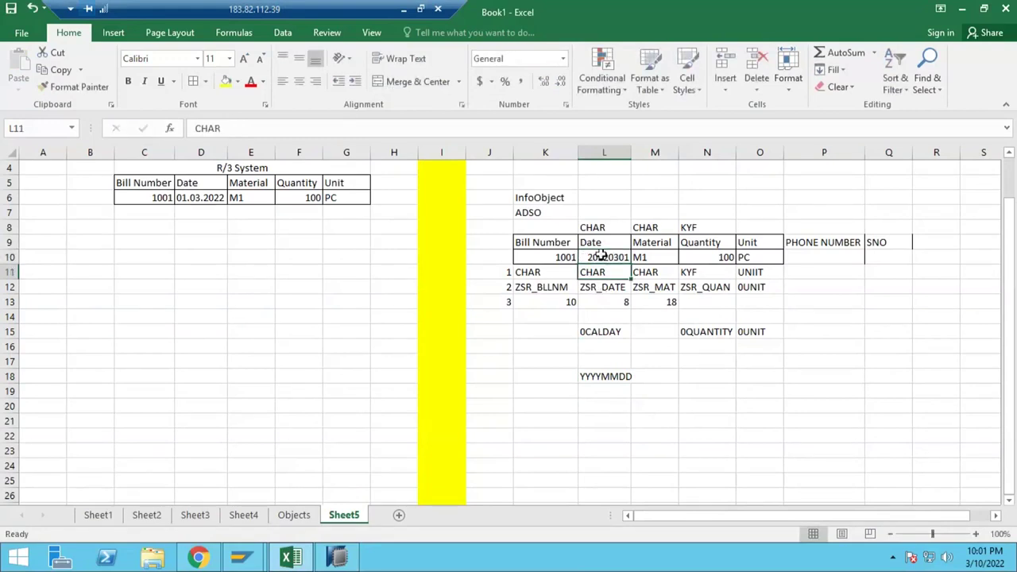
left_click(602, 258)
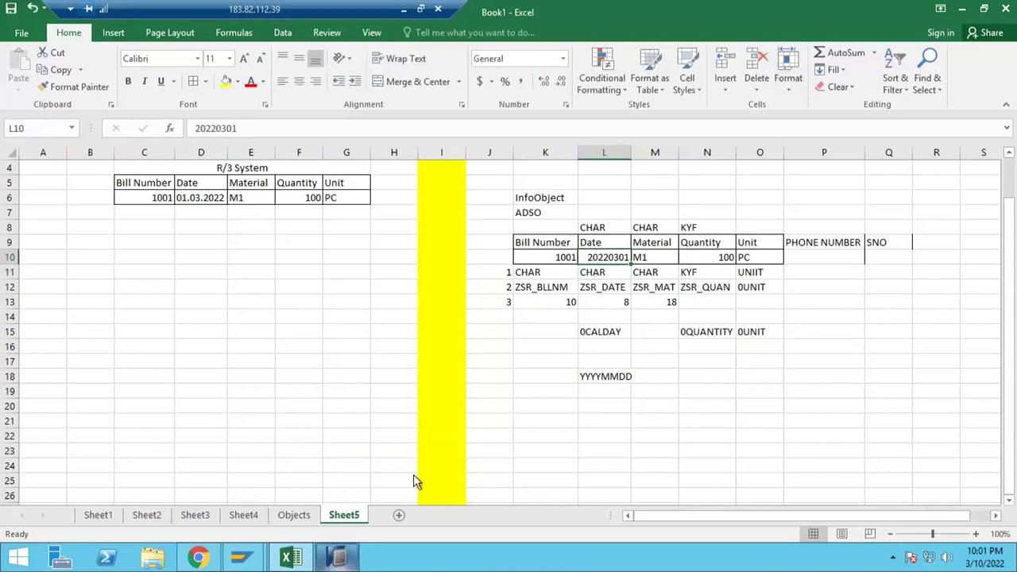
Switch to SAP HANA Studio, search the BW objects for 0quantity and open key figure 0QUANTITY.
left_click(609, 361)
left_click_drag(711, 216, 710, 305)
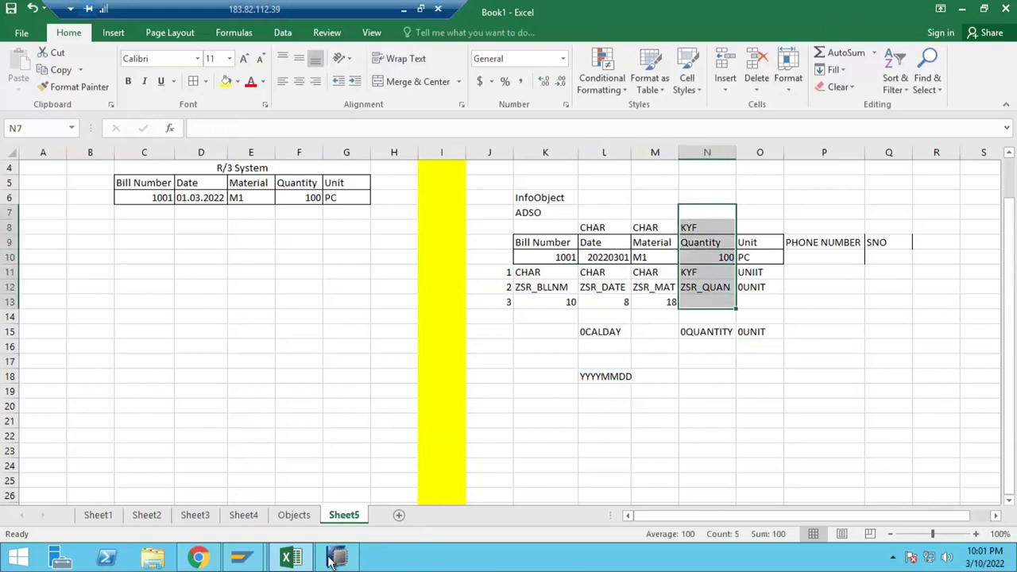
key("alt+Tab")
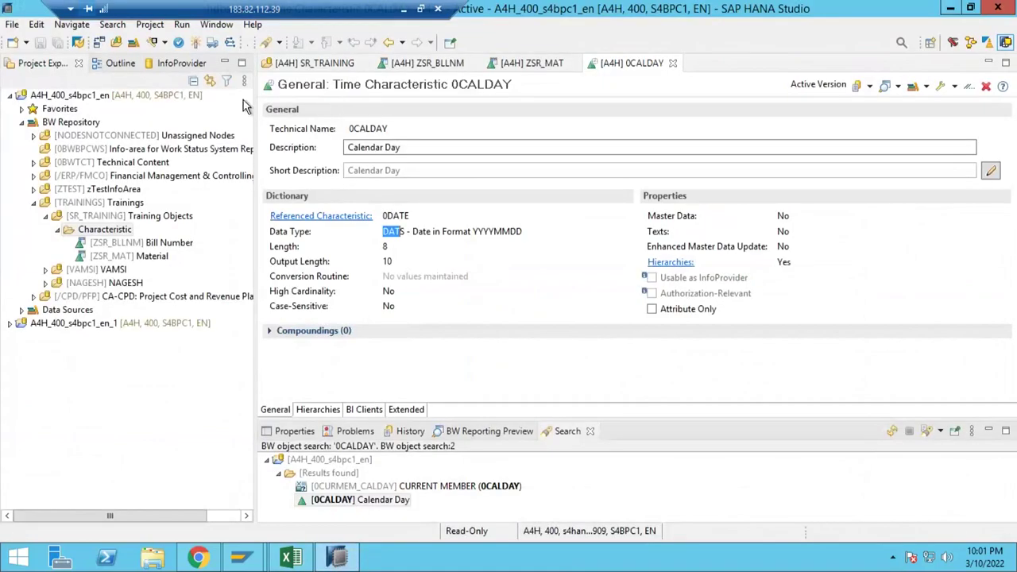
left_click(277, 42)
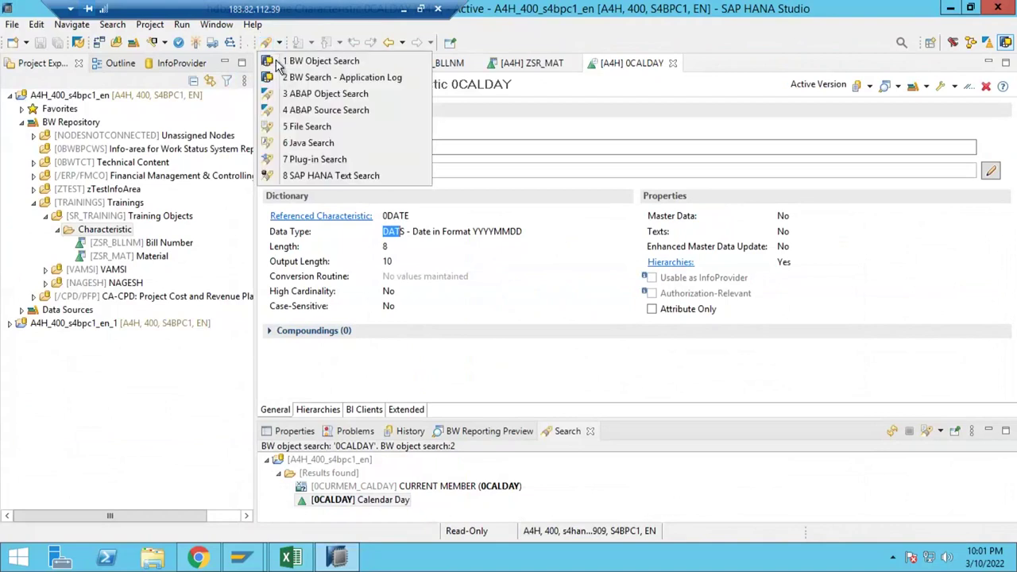
left_click(278, 62)
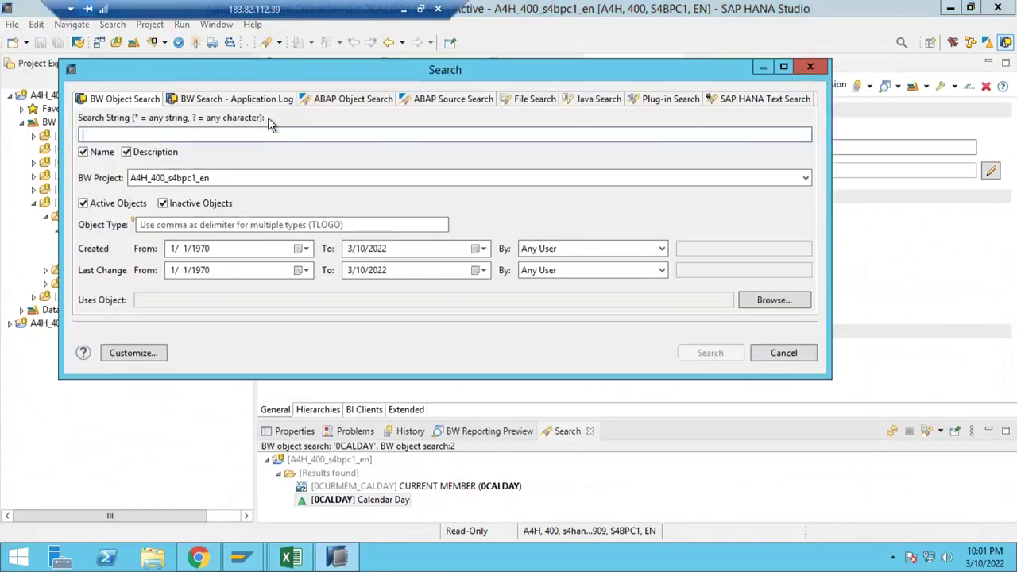
type("0q")
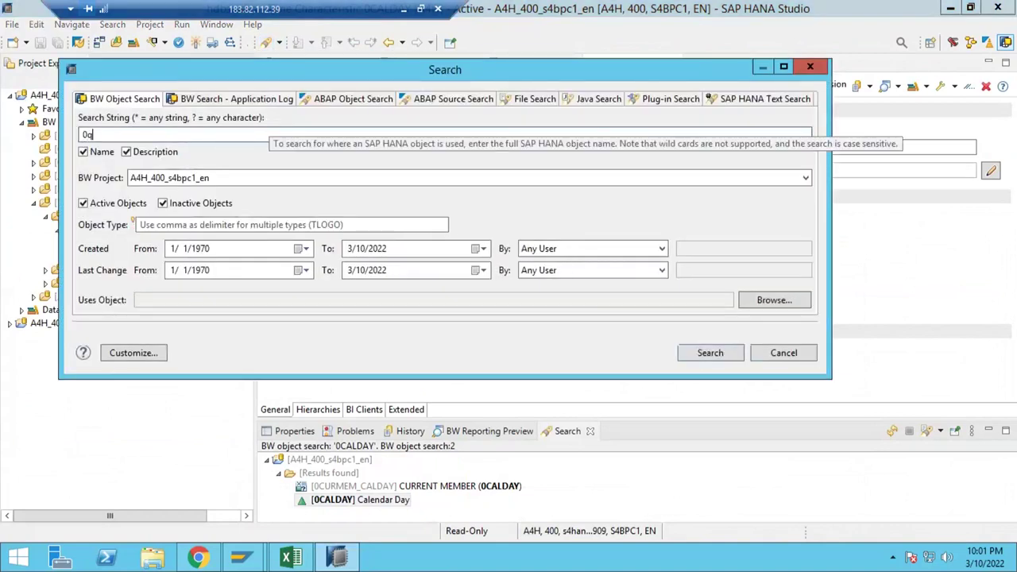
type("uantity")
key("Return")
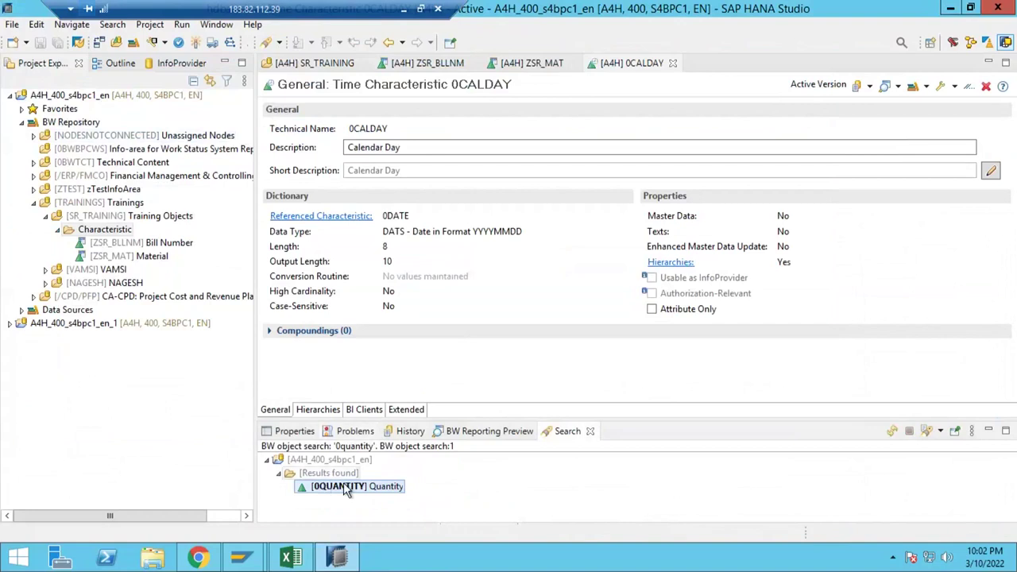
double_click(307, 489)
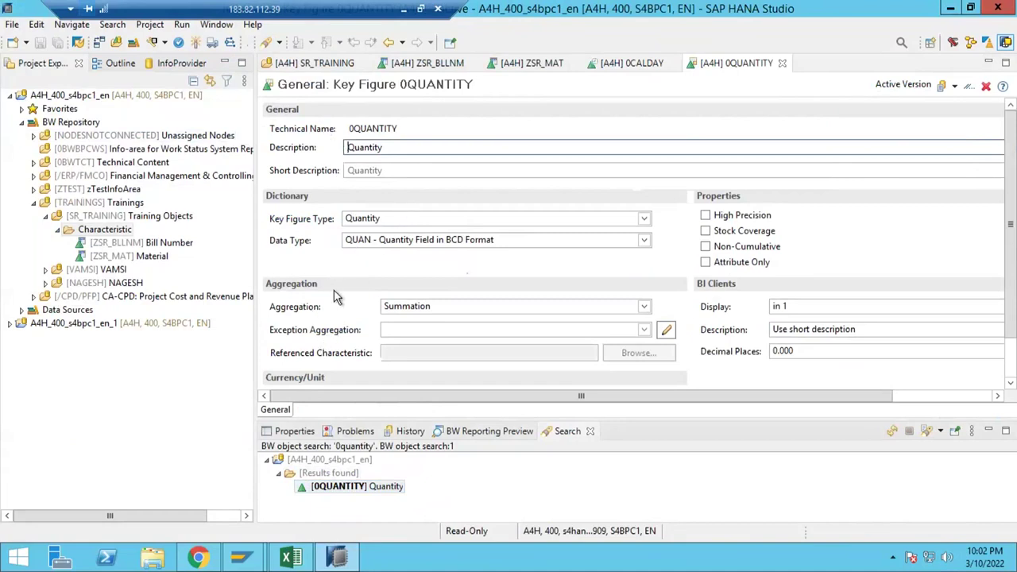
Switch to Excel and highlight the Bill Number to Quantity headers and values in cells K9 to N10.
left_click(291, 557)
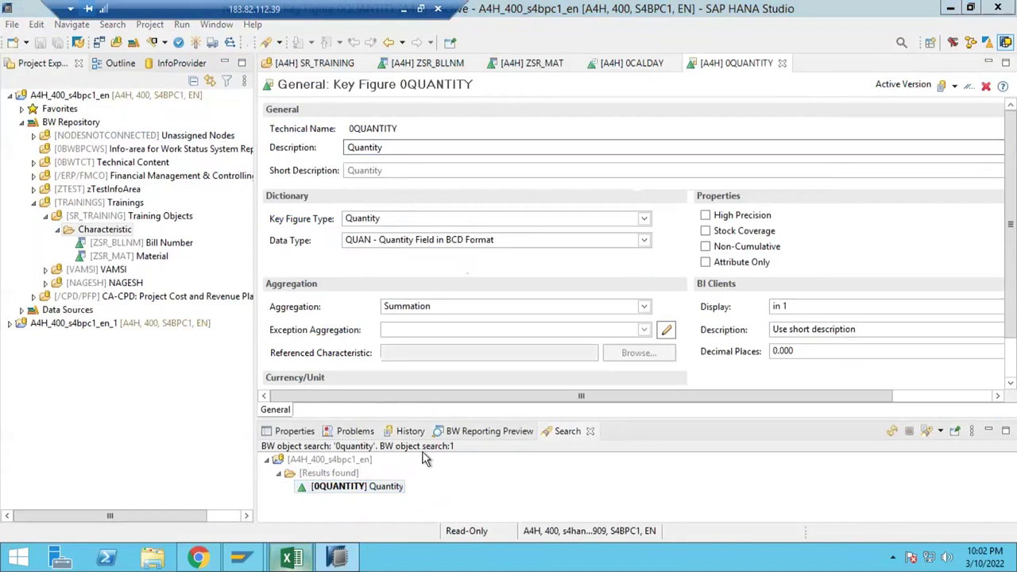
left_click_drag(540, 246, 699, 245)
left_click_drag(672, 306, 699, 257)
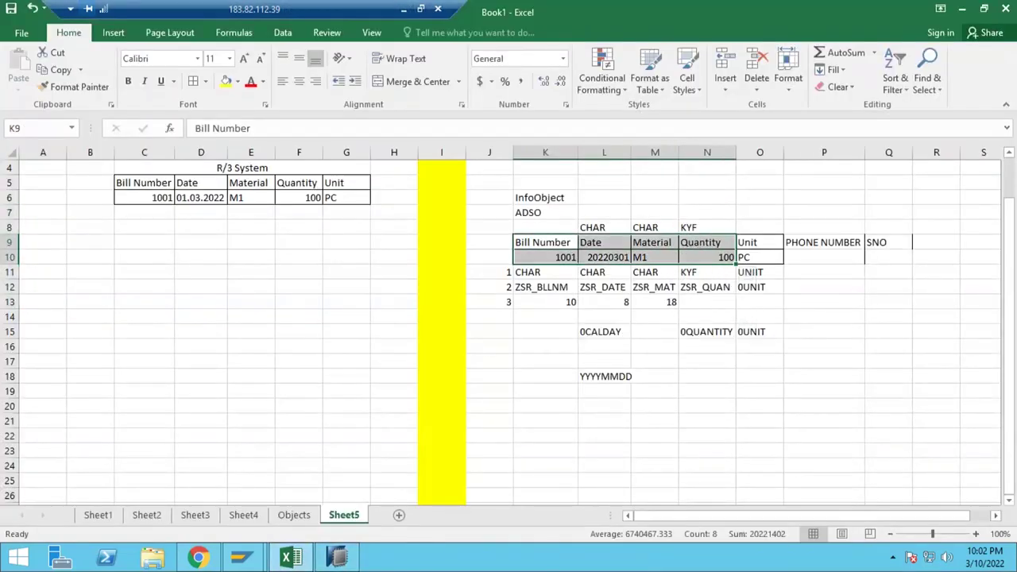
Switch to SAP HANA Studio and start a new characteristic in SR_TRAINING named ZSR_DATE with the description Created On.
key("alt+Tab")
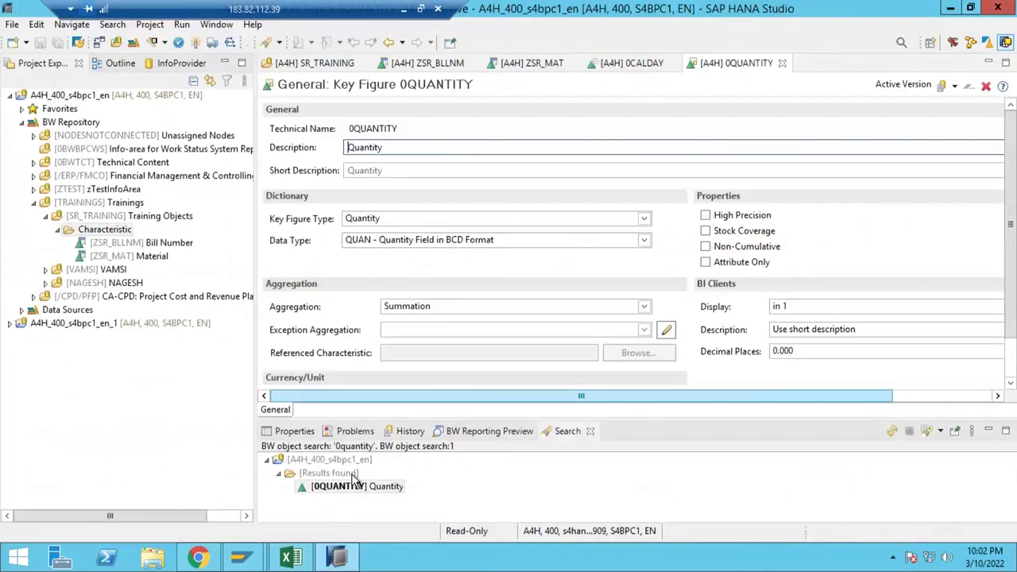
left_click(111, 237)
right_click(118, 239)
mouse_move(129, 247)
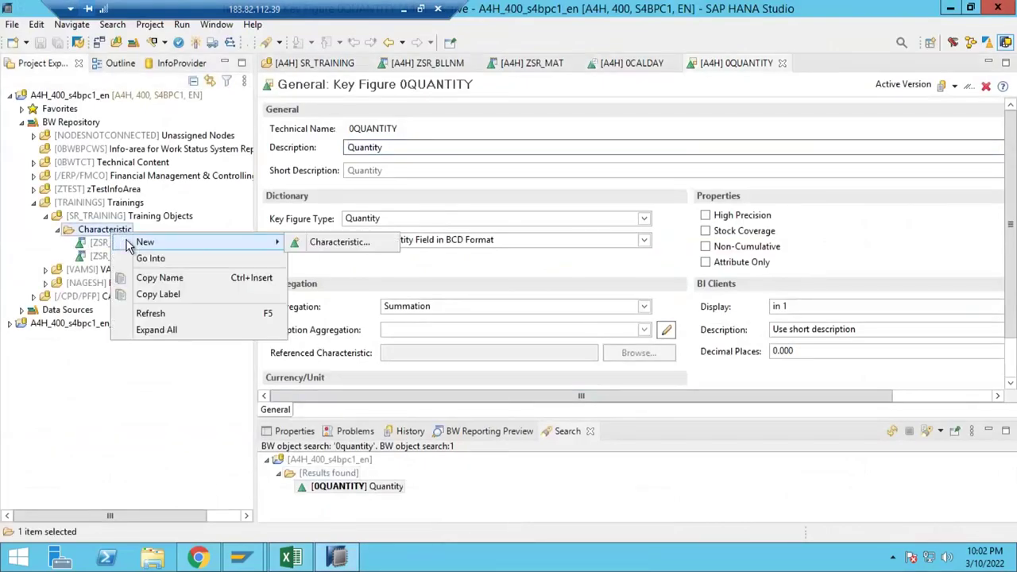
left_click(312, 245)
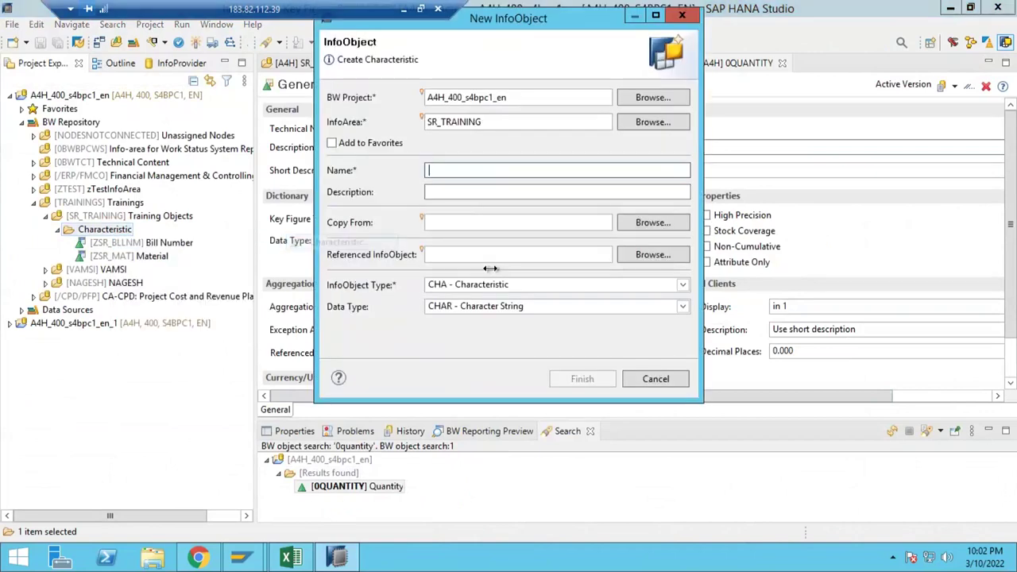
type("SR_DATE")
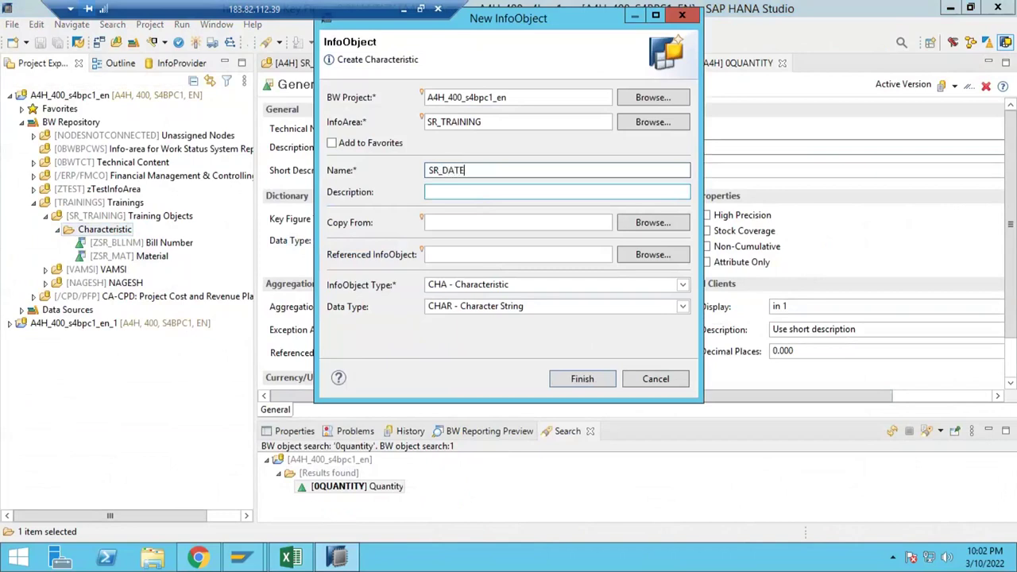
left_click(492, 190)
type("Z")
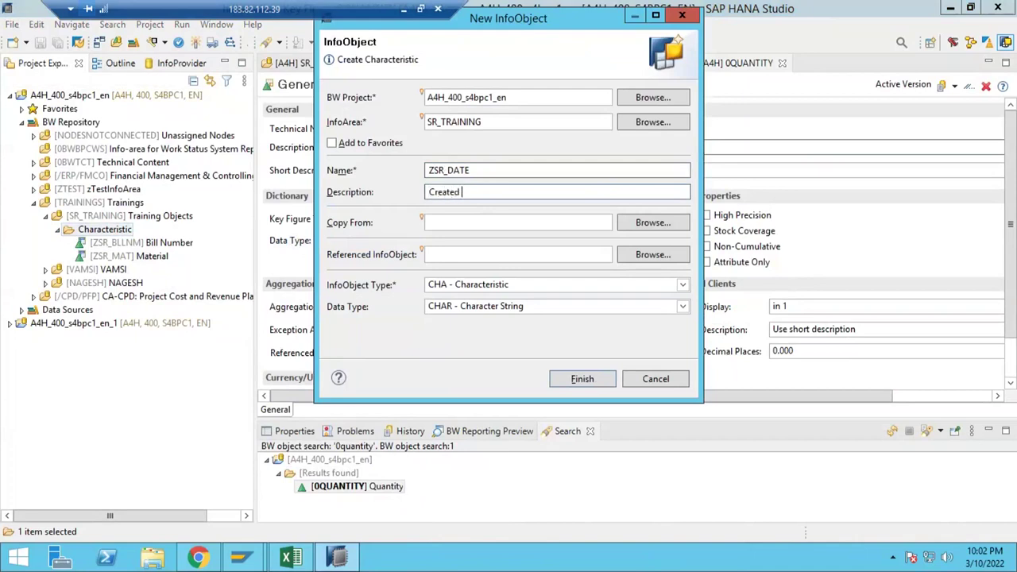
Set the new characteristic's data type to DATS - Date in Format YYYYMMDD, then create and activate it.
left_click(456, 306)
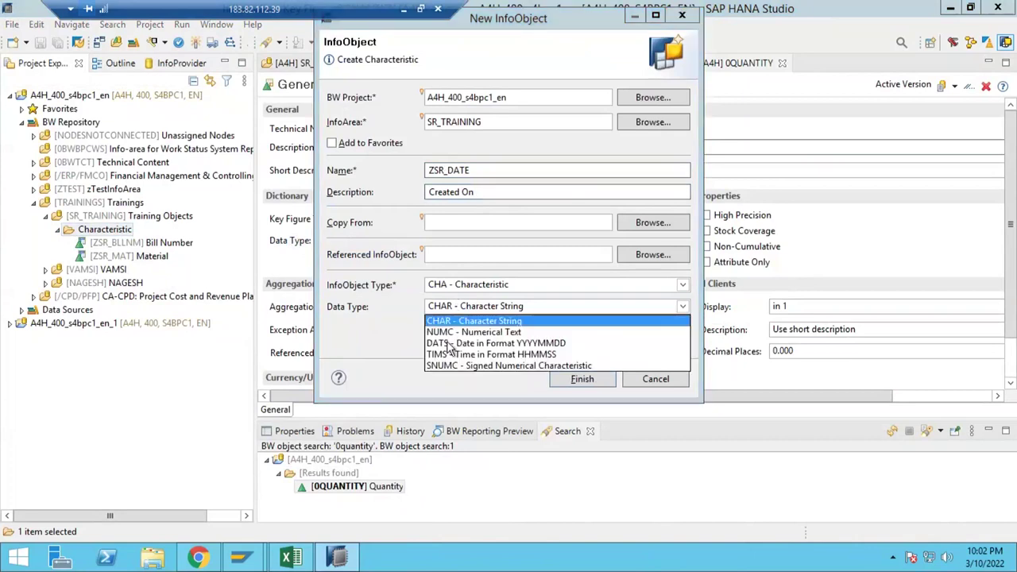
left_click(449, 343)
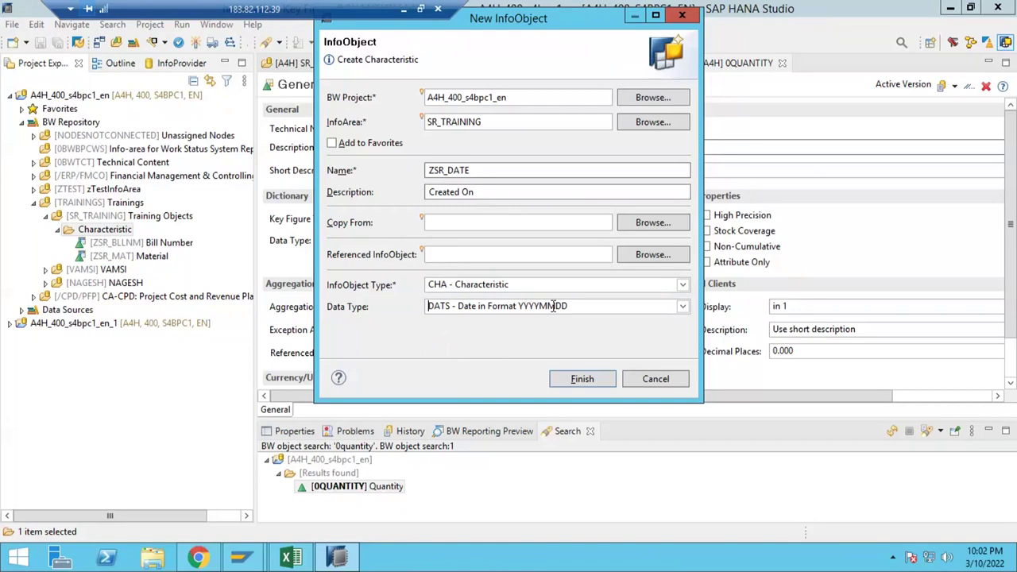
left_click(579, 379)
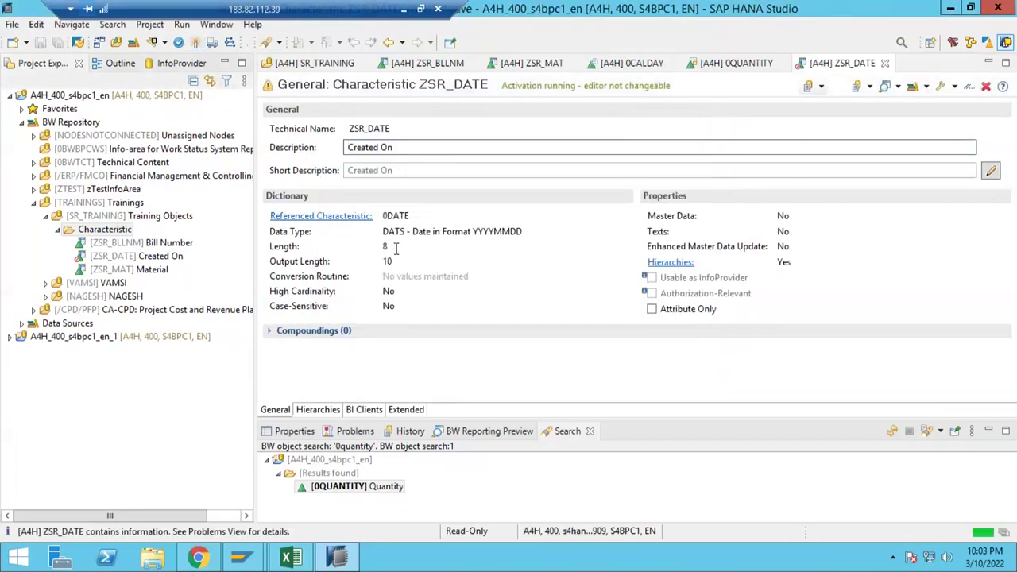
right_click(99, 231)
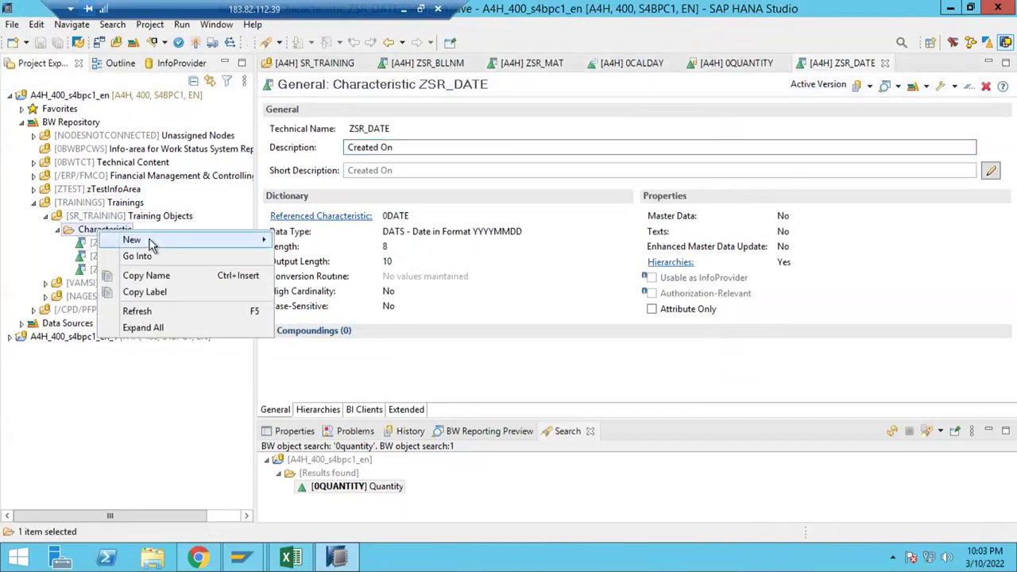
mouse_move(151, 240)
key("Escape")
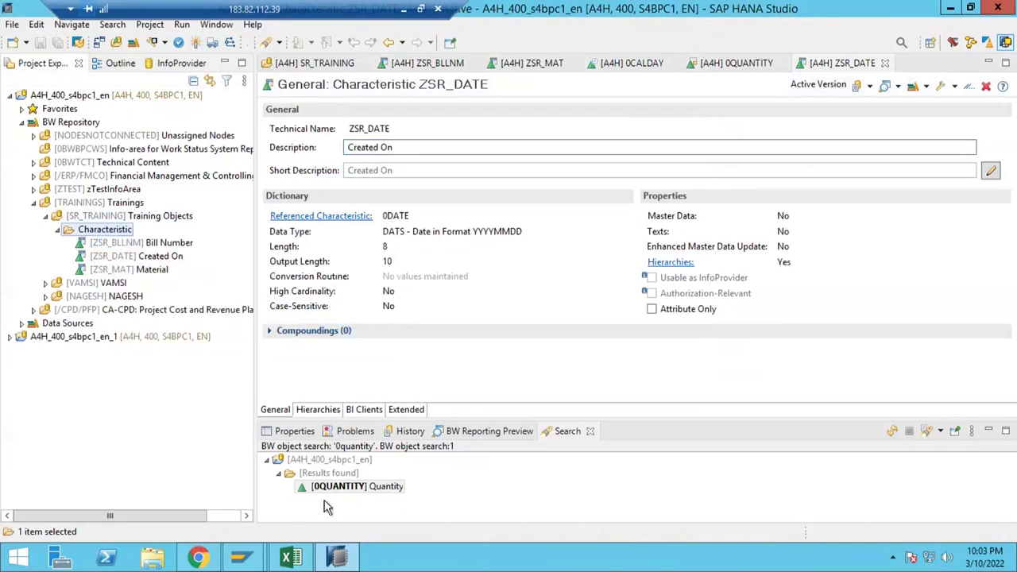
Switch to Excel and highlight the Quantity column's cells N7 to N14.
left_click(291, 556)
left_click_drag(714, 211, 718, 314)
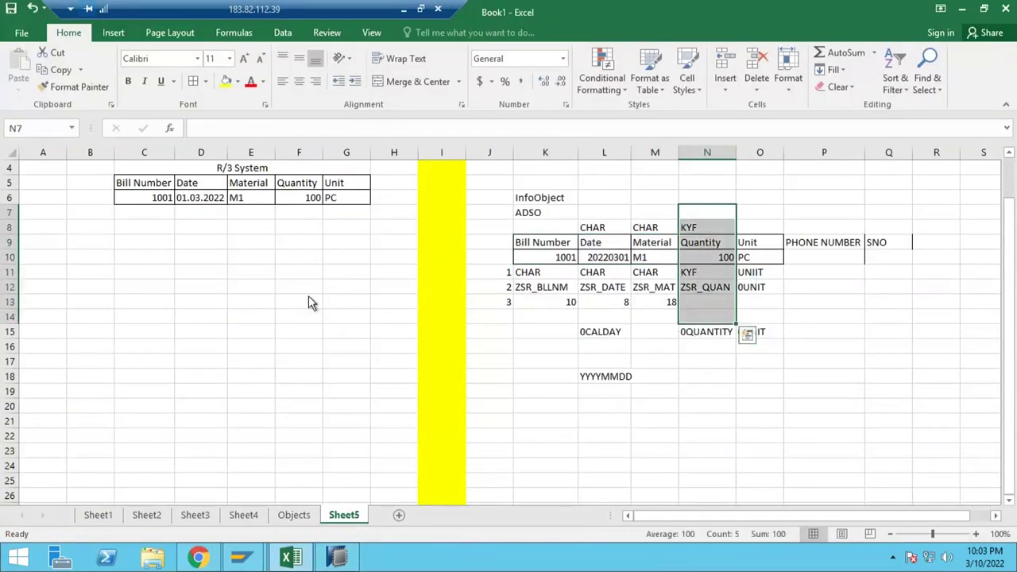
Switch to SAP HANA Studio and start a new InfoObject in the SR_TRAINING InfoArea with type KYF - Key Figure.
key("alt+Tab")
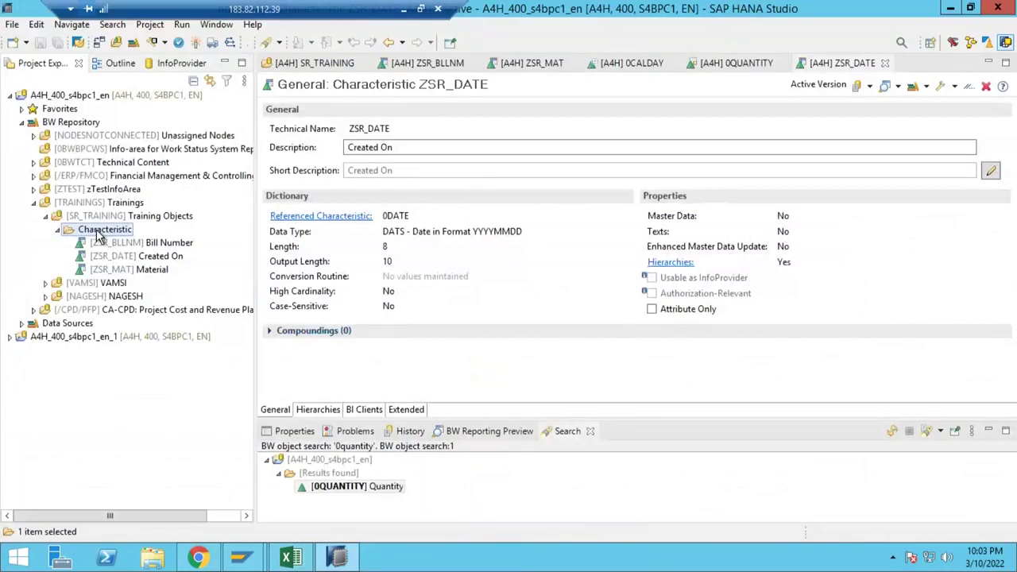
right_click(98, 235)
key("Escape")
left_click(94, 217)
right_click(94, 221)
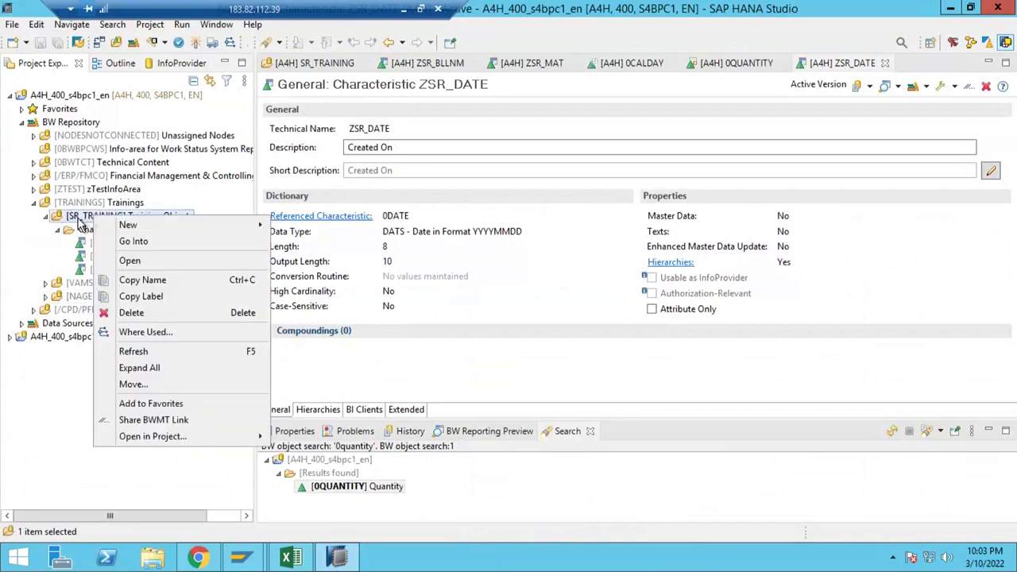
left_click(80, 222)
right_click(77, 218)
mouse_move(131, 236)
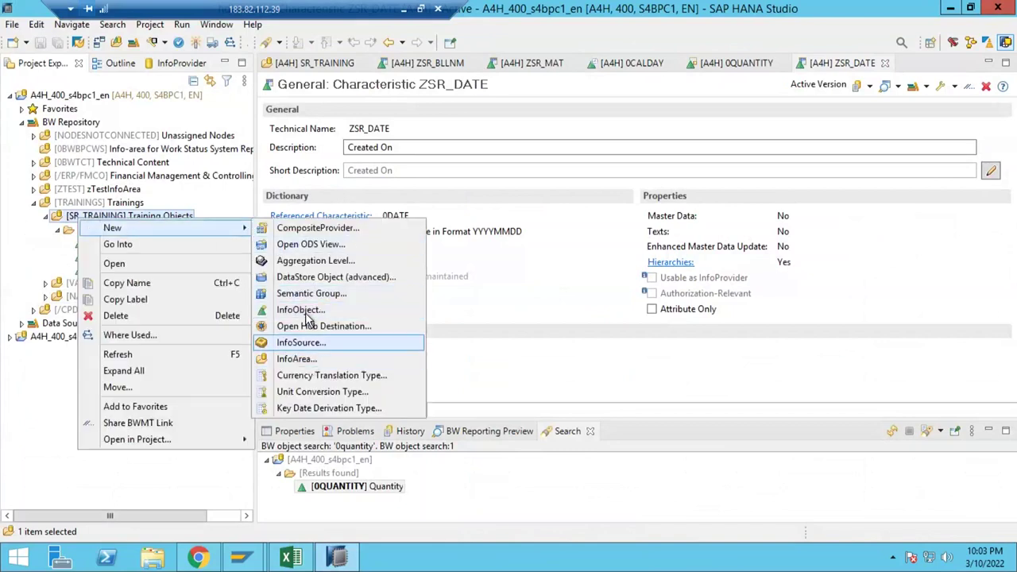
left_click(306, 310)
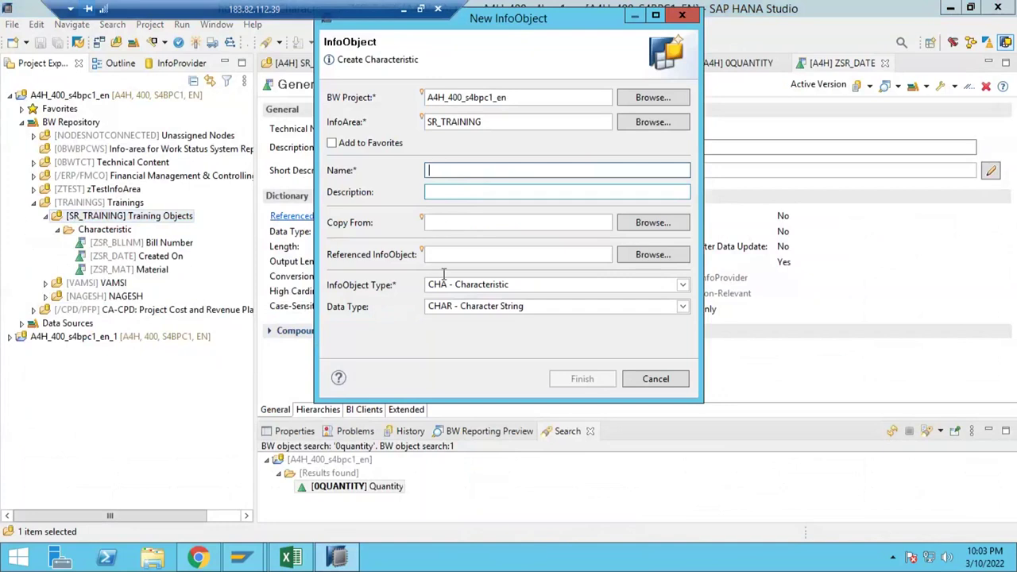
left_click(439, 283)
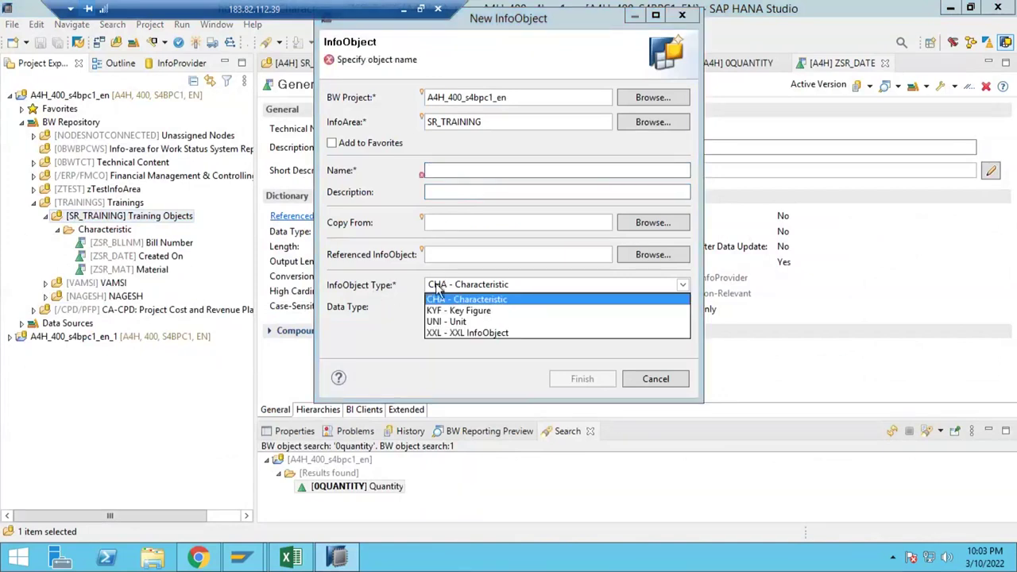
left_click(459, 311)
Create the key figure as ZSR_QUAN with description Quantity and data type QUAN - Quantity Field in BCD Format.
left_click(450, 170)
type("ZSR_QUAN")
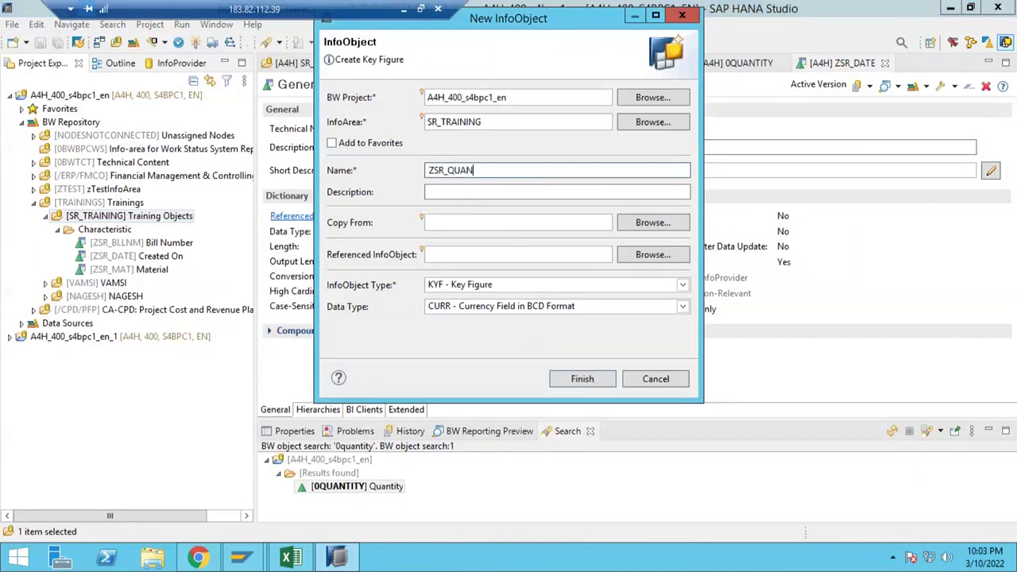
left_click(492, 193)
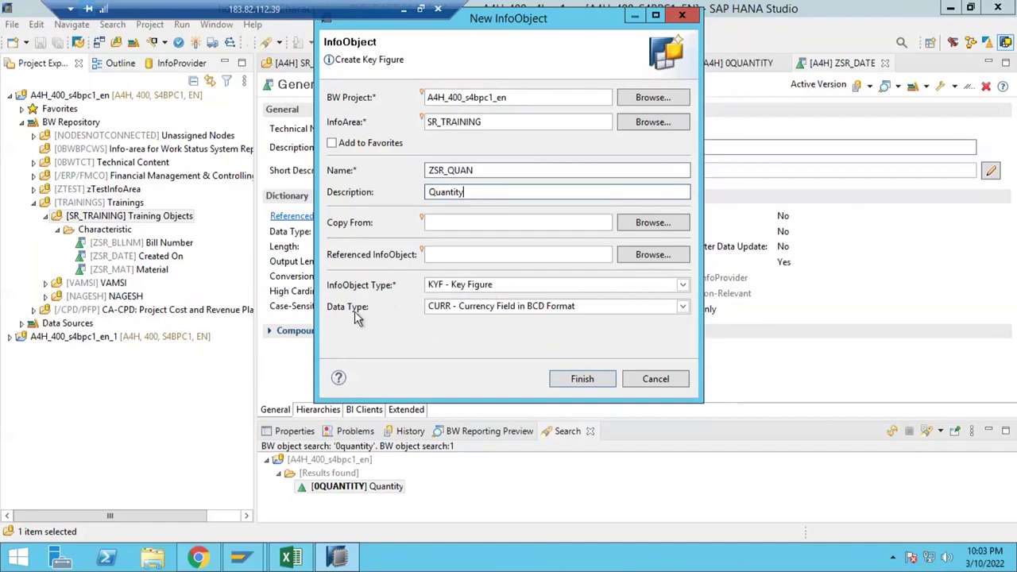
left_click(468, 315)
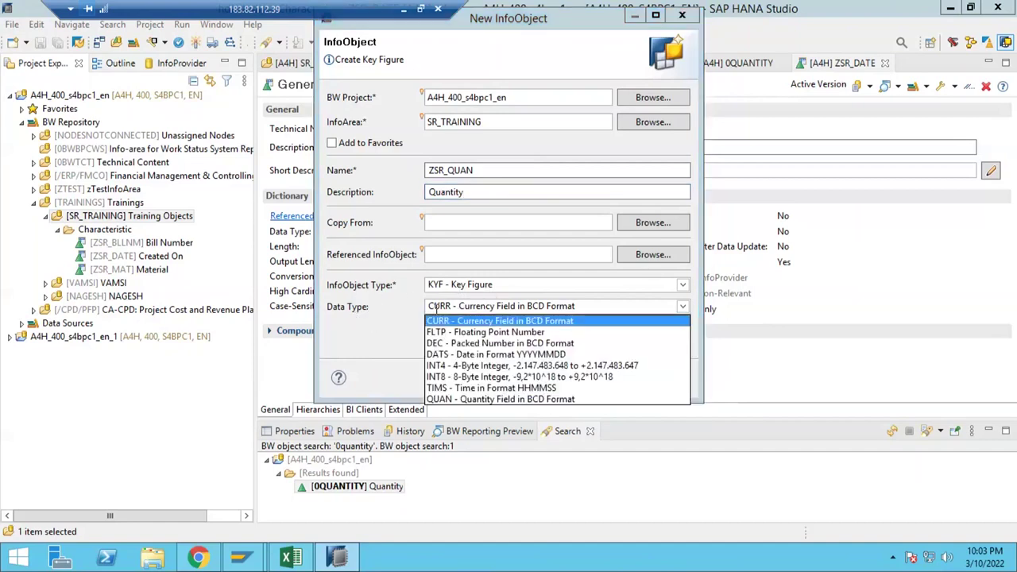
left_click(444, 399)
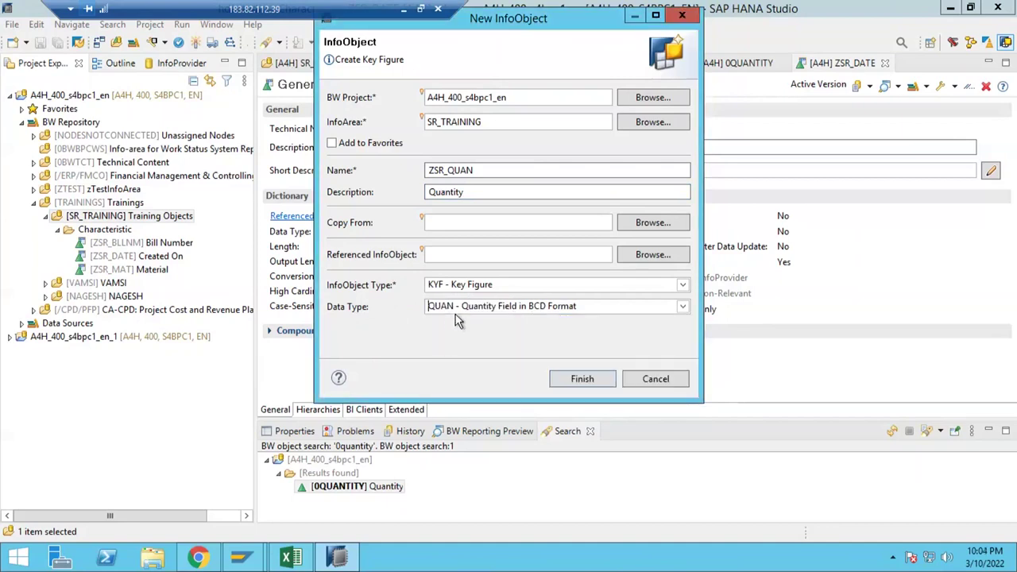
left_click(578, 380)
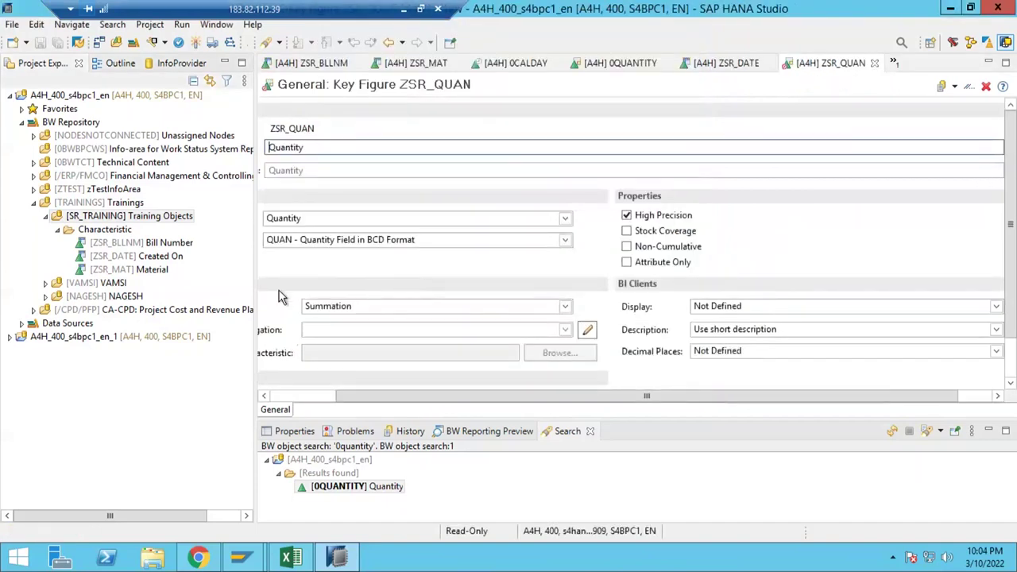
Review the key figure type options of ZSR_QUAN, keep Quantity, and try to activate the key figure.
left_click(308, 395)
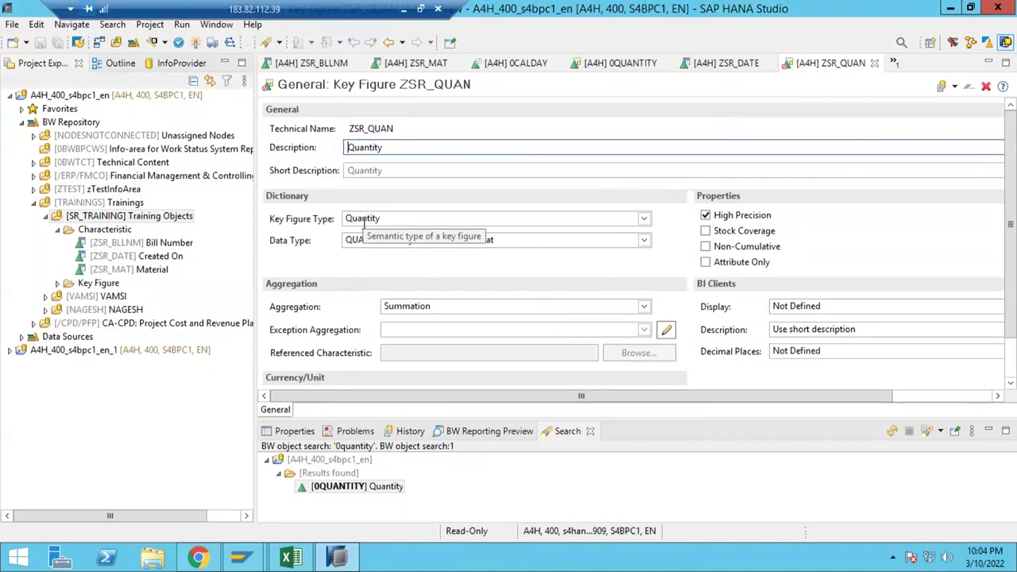
left_click(364, 222)
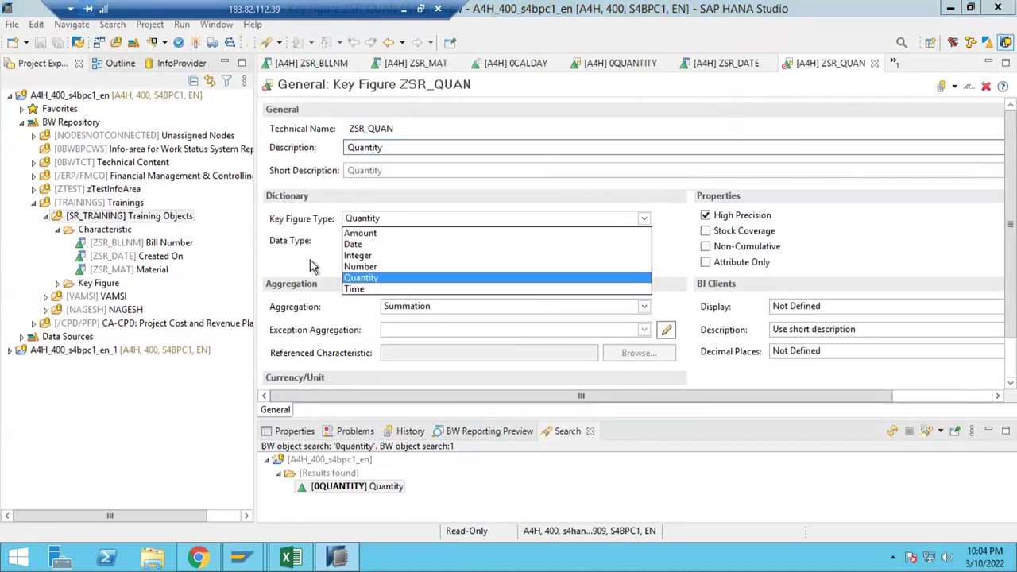
left_click(362, 218)
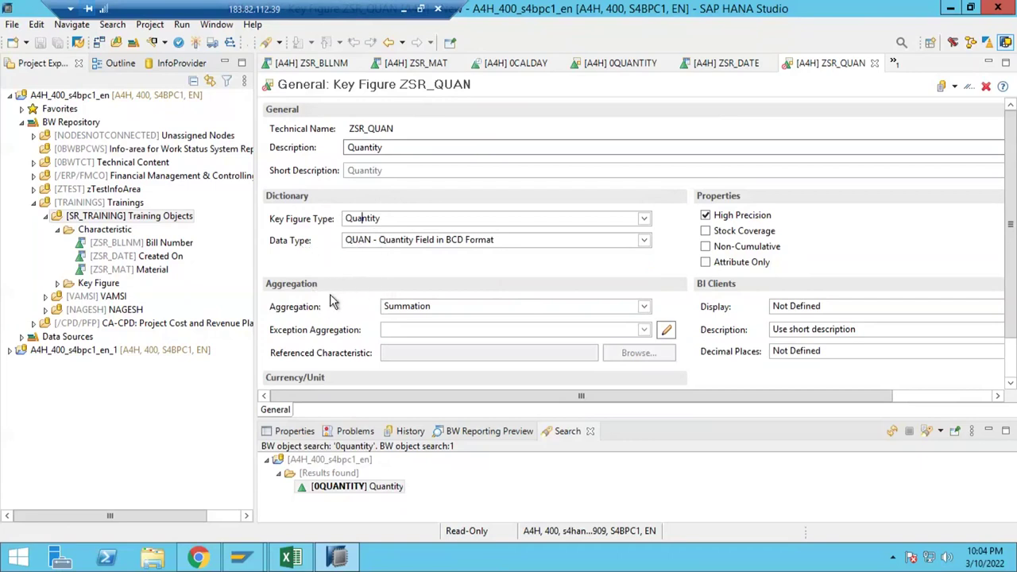
left_click(195, 46)
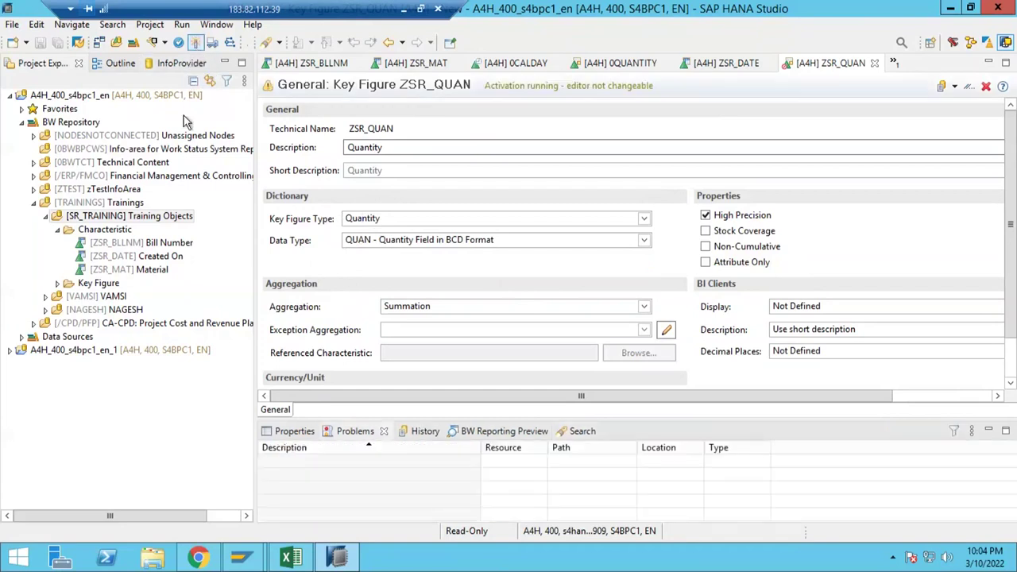
Expand the repository's Key Figure folder and the reported errors, and widen the description column to read the ZSR_QUAN error.
left_click(57, 283)
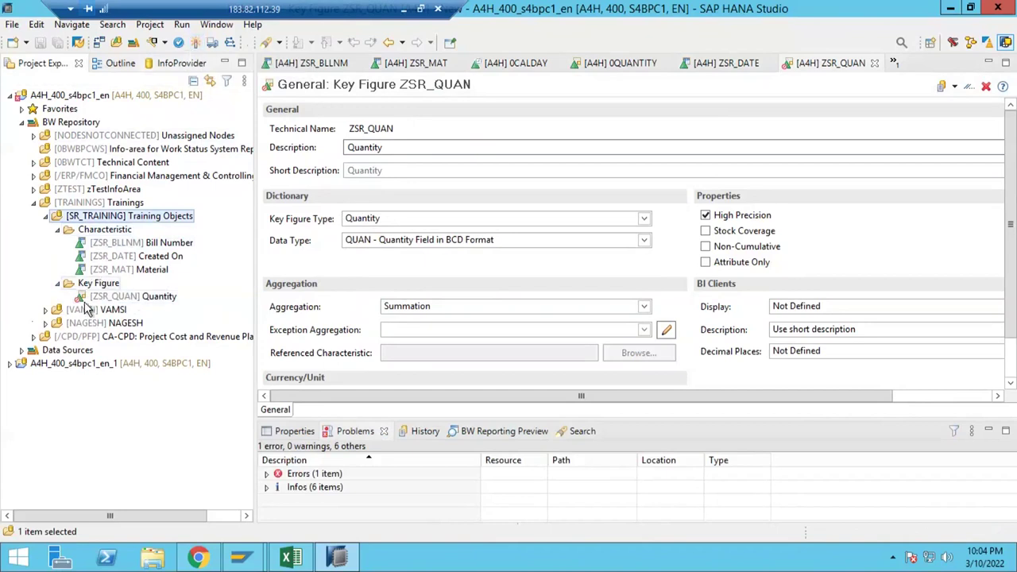
left_click(267, 474)
left_click(310, 491)
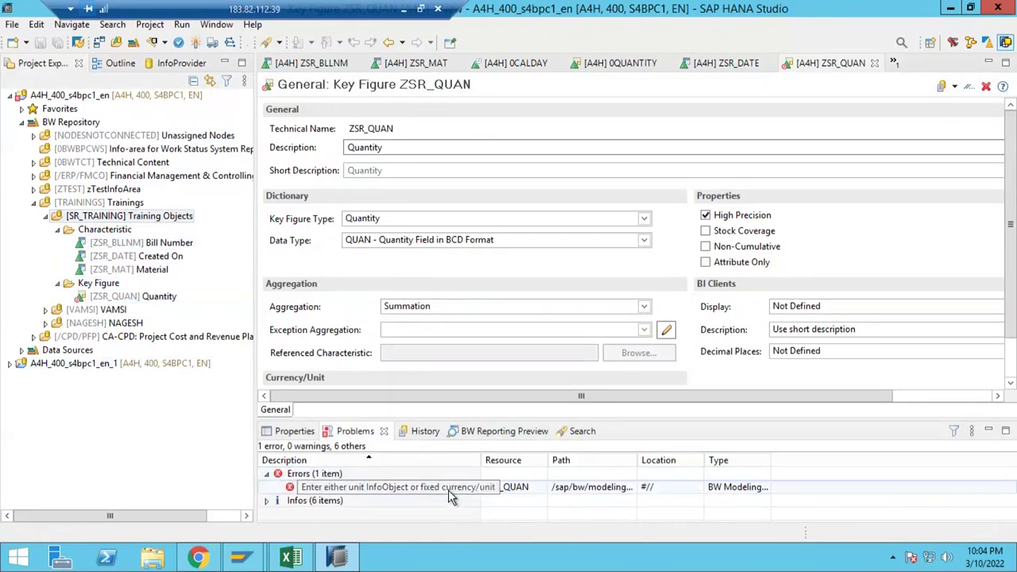
left_click_drag(481, 459, 587, 459)
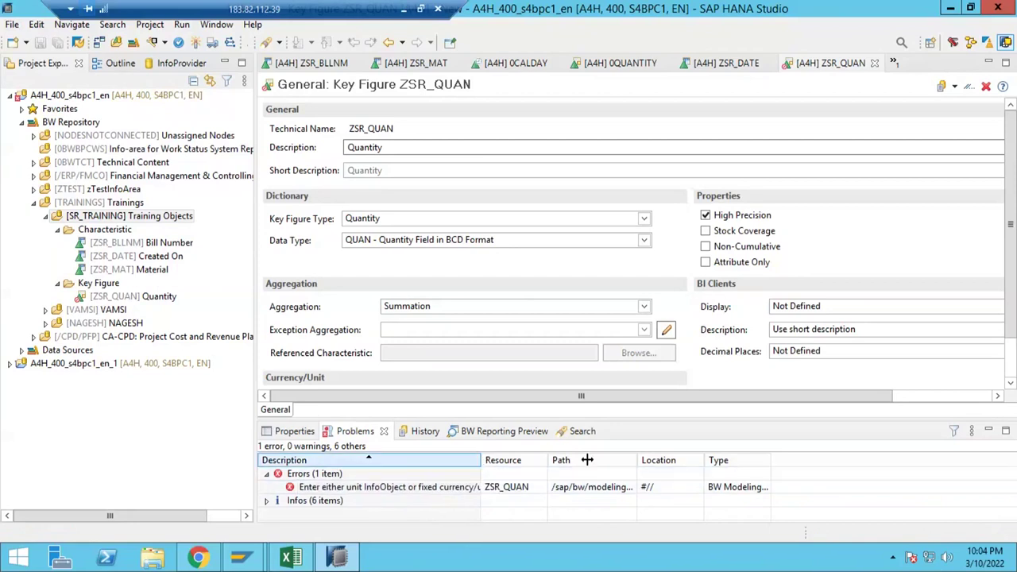
left_click(332, 172)
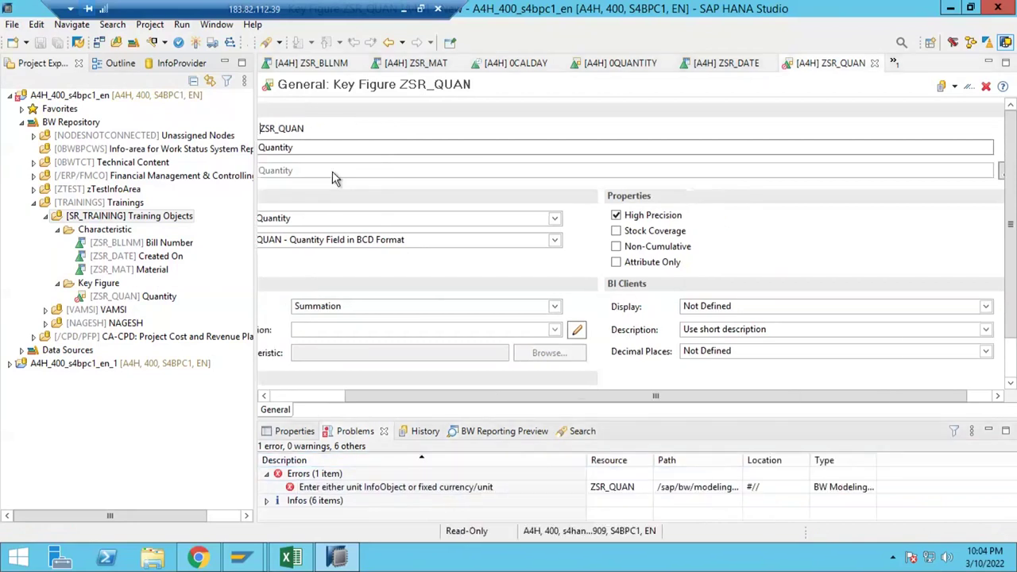
left_click(301, 395)
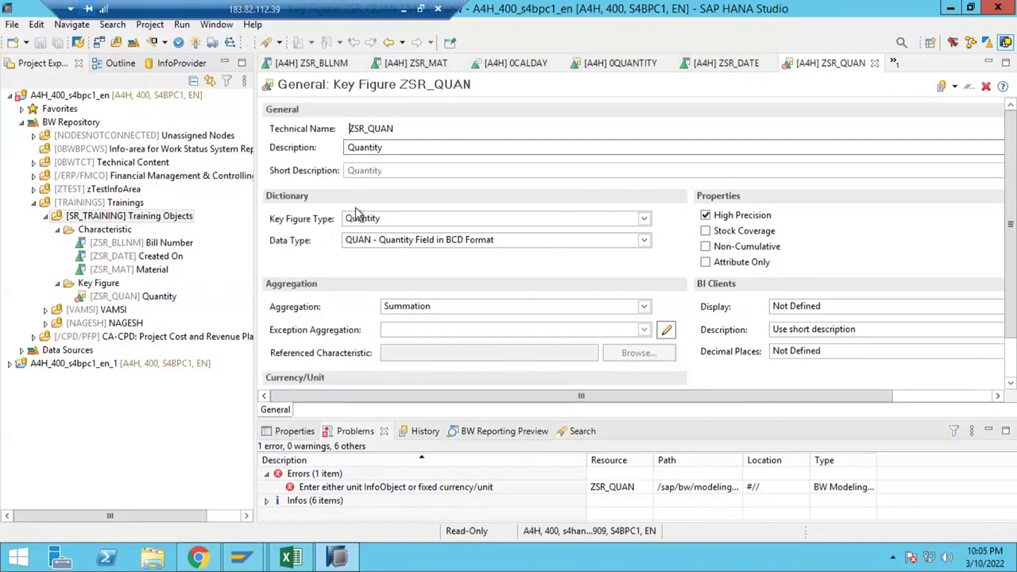
Switch to Excel and highlight the Unit column's cells O8 to O10 beside the Quantity value.
left_click(291, 557)
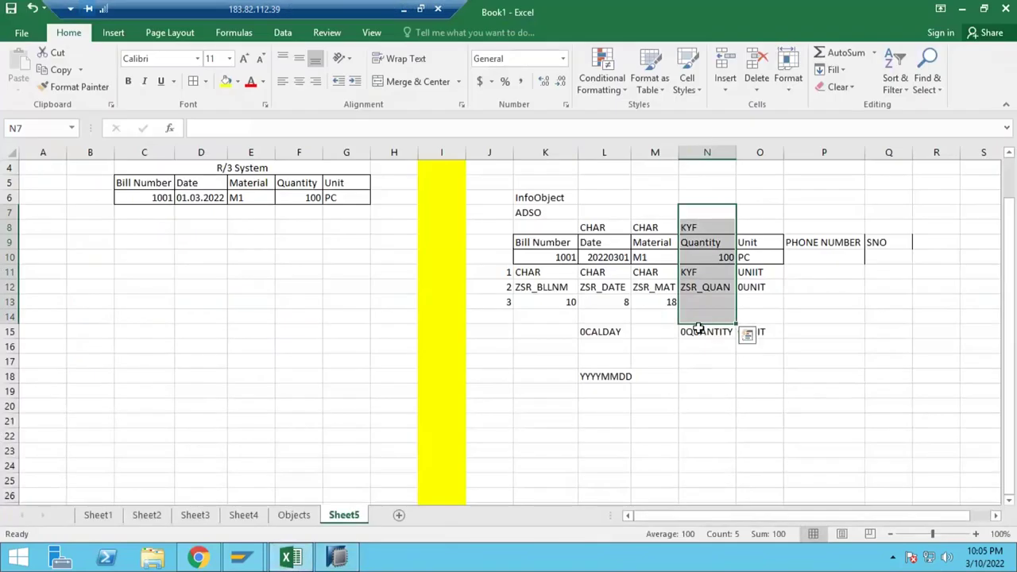
left_click(706, 360)
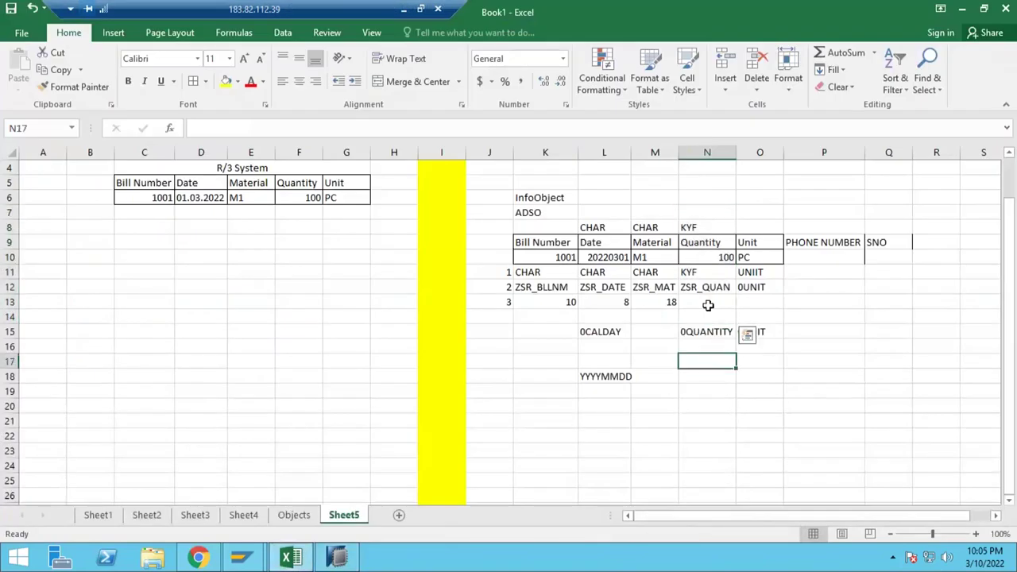
left_click(726, 259)
left_click_drag(749, 261, 761, 262)
key("Up")
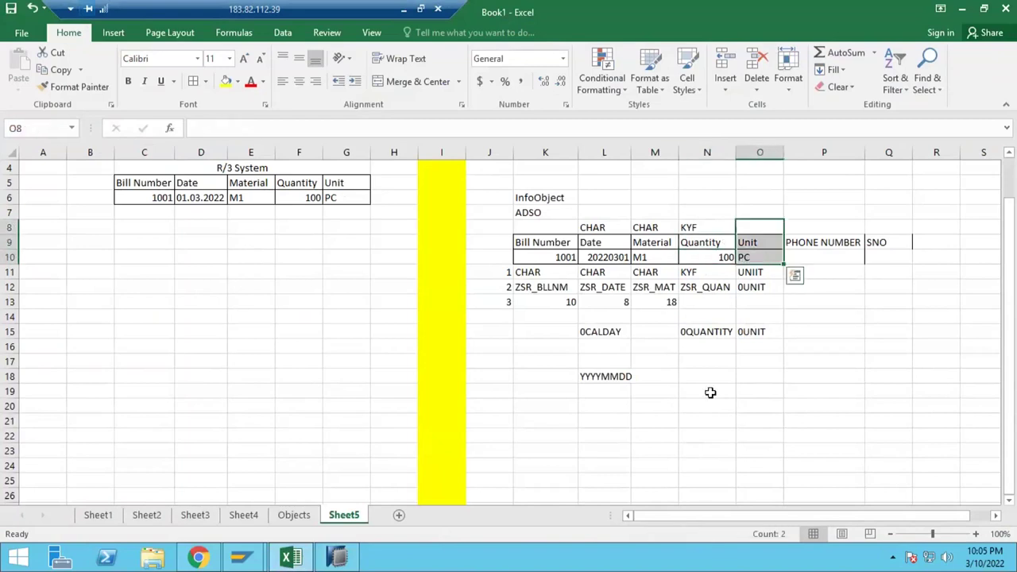
left_click(679, 397)
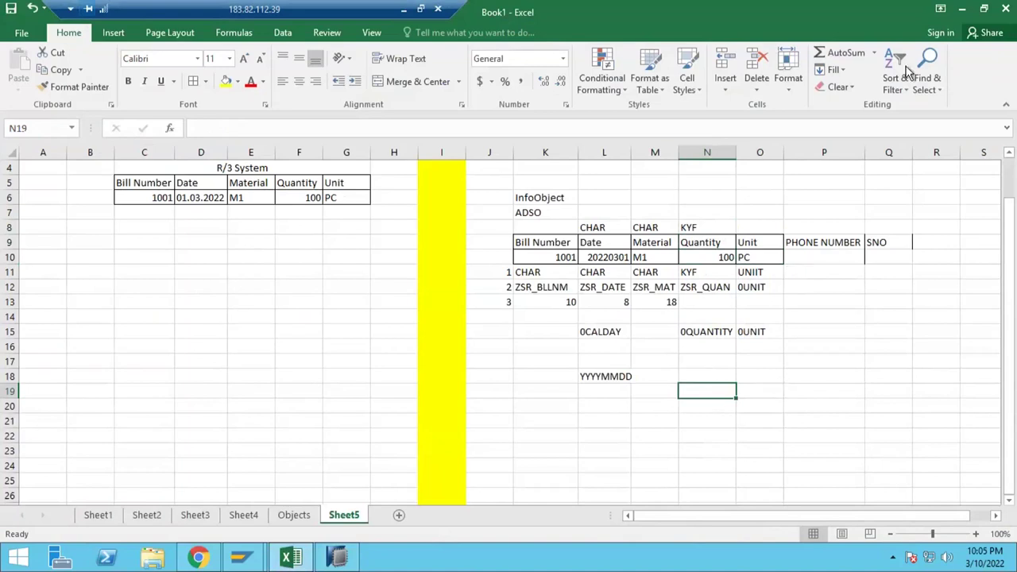
left_click(775, 391)
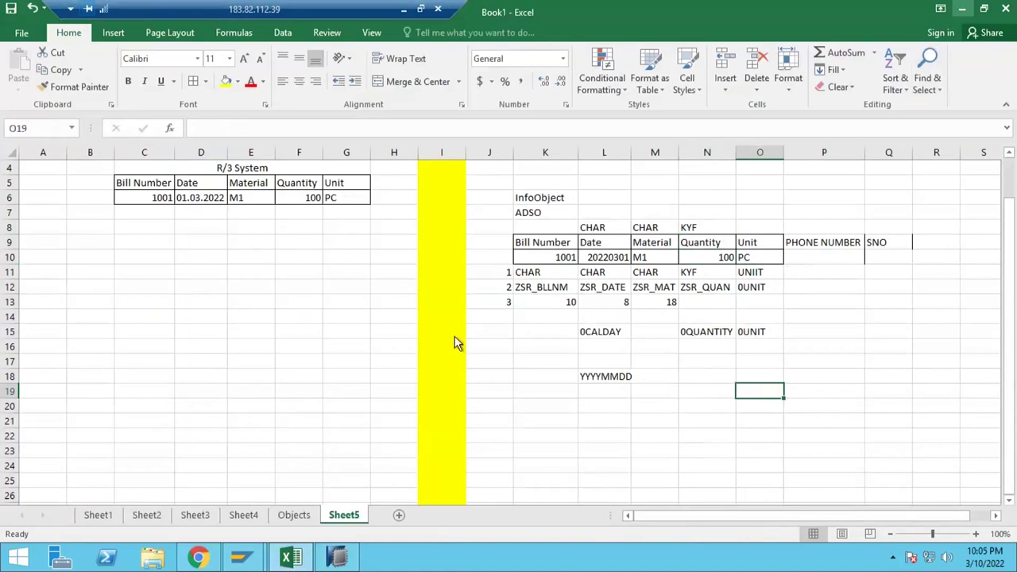
Switch to SAP HANA Studio, enlarge the ZSR_QUAN editor area, and choose Unit InfoObject instead of a fixed unit.
key("alt+Tab")
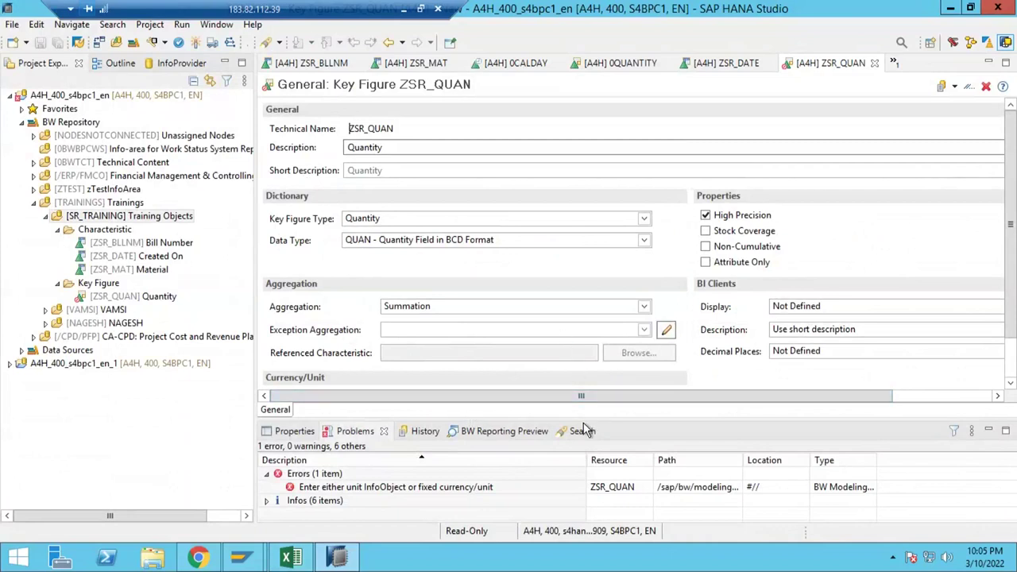
left_click_drag(585, 421, 586, 490)
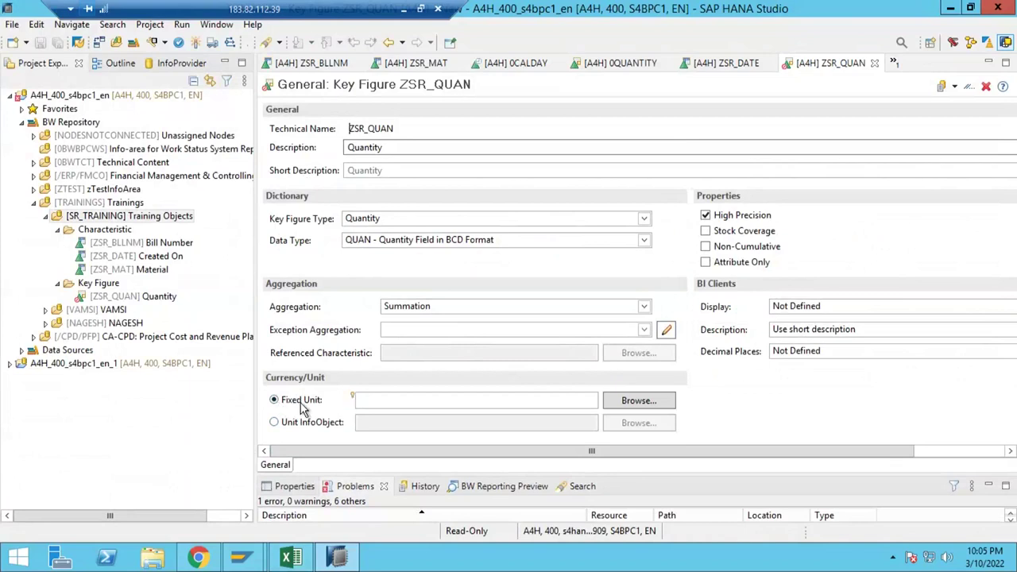
left_click(292, 423)
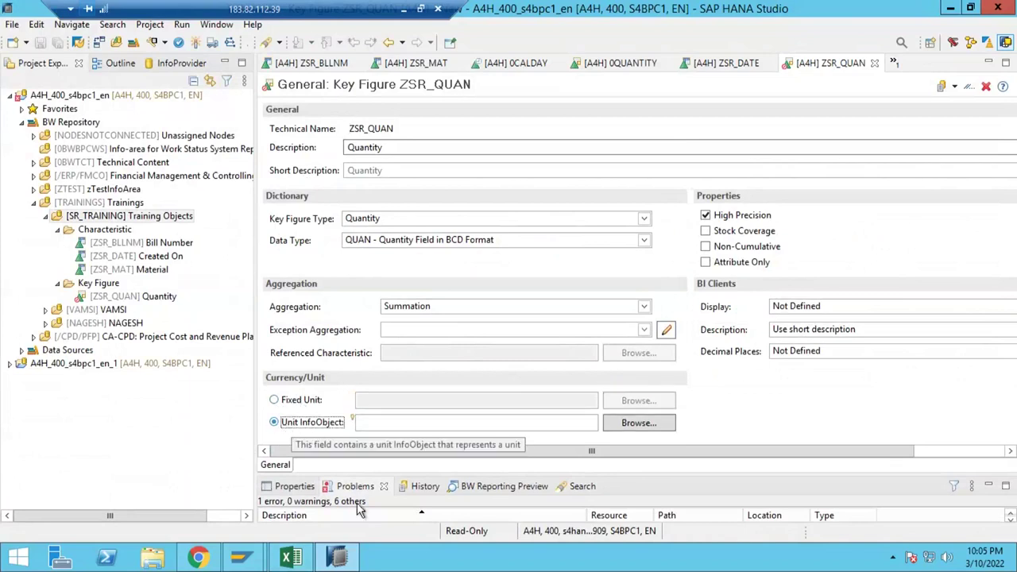
Switch to Excel to highlight the Unit column's cells in the billing table, and return to SAP HANA Studio.
left_click(291, 556)
left_click_drag(749, 204, 749, 317)
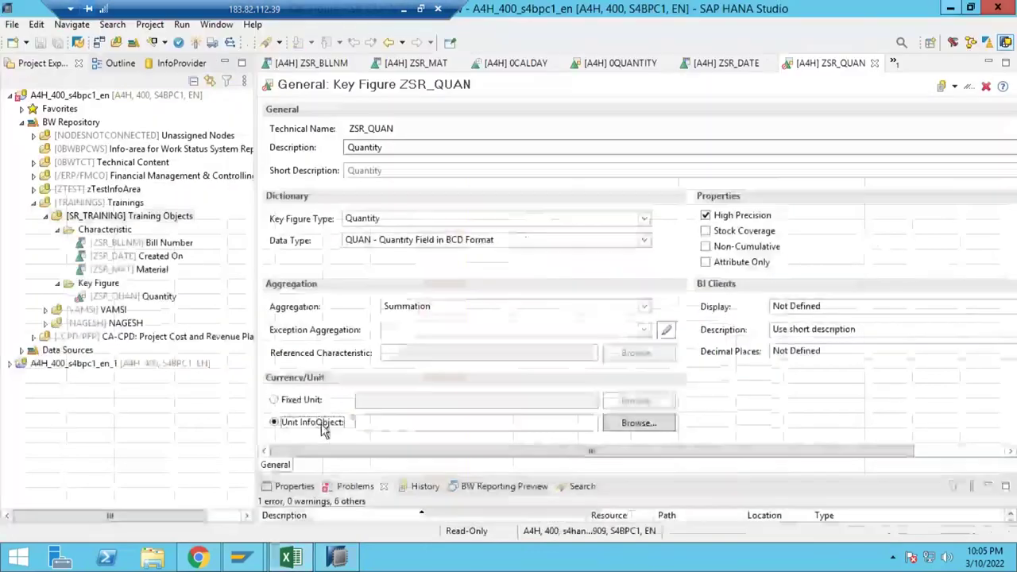
left_click(961, 9)
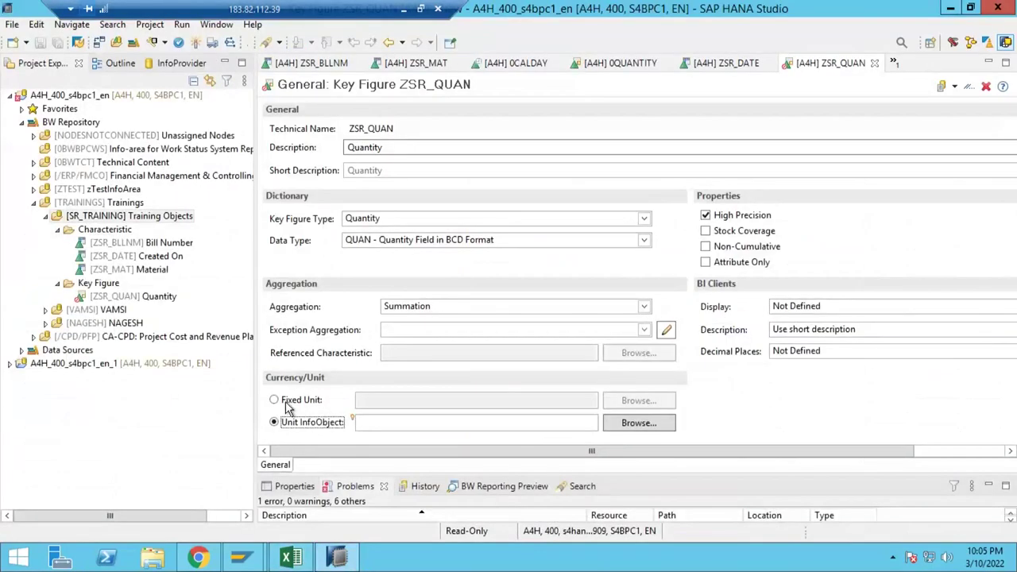
Enter 0UNIT as the unit InfoObject of ZSR_QUAN and activate the key figure.
left_click(370, 424)
type("0UNIT")
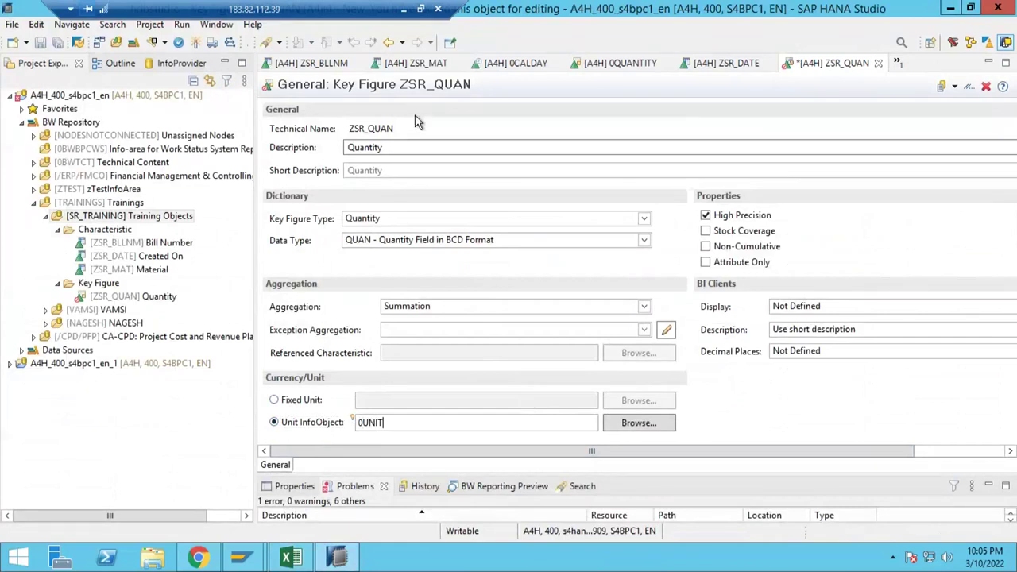
left_click(195, 42)
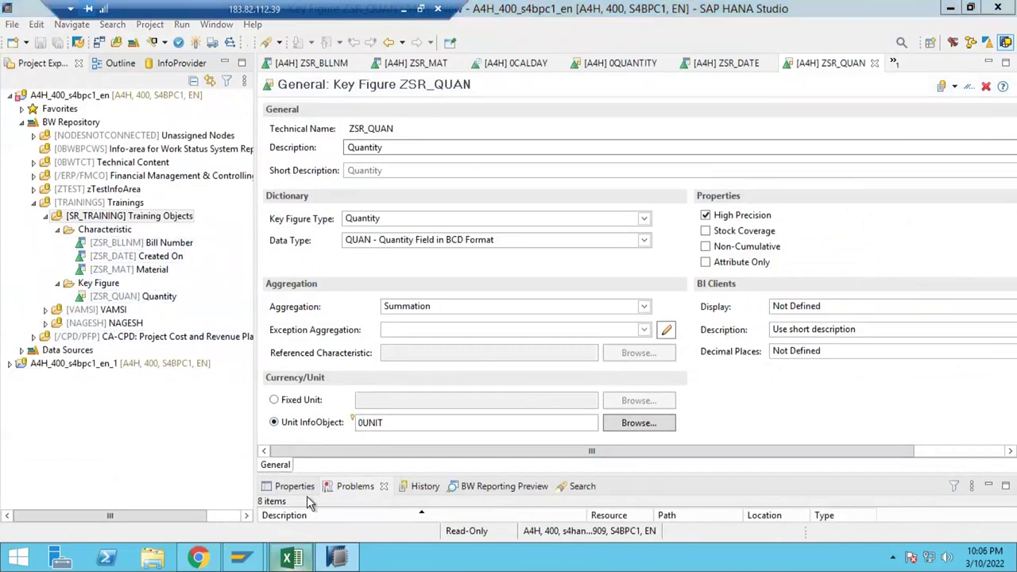
Switch to Excel, add a new worksheet, and enter the heading Create Below Info Objects in cell E3.
key("alt+Tab")
left_click(399, 515)
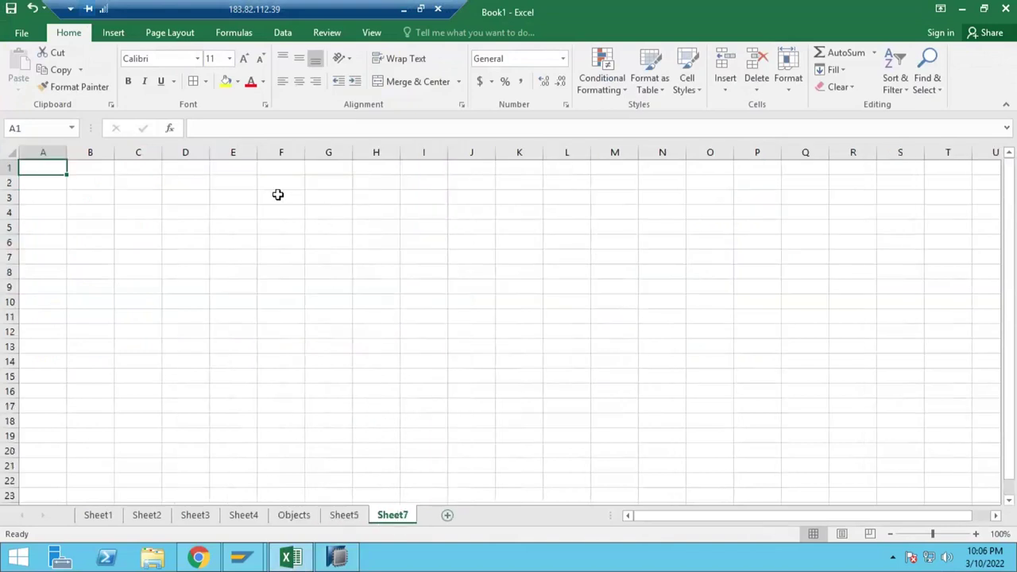
left_click(153, 558)
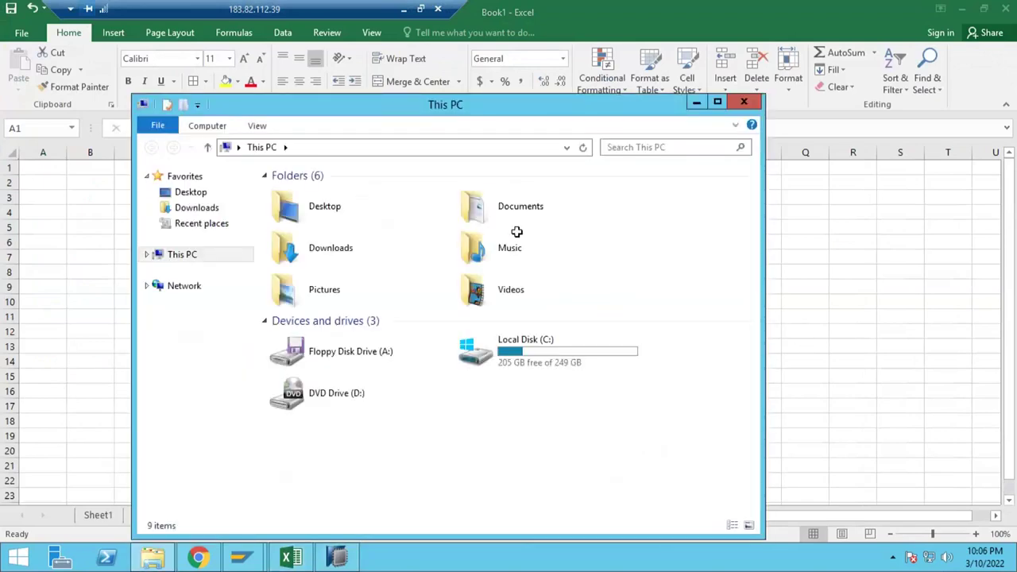
left_click(223, 201)
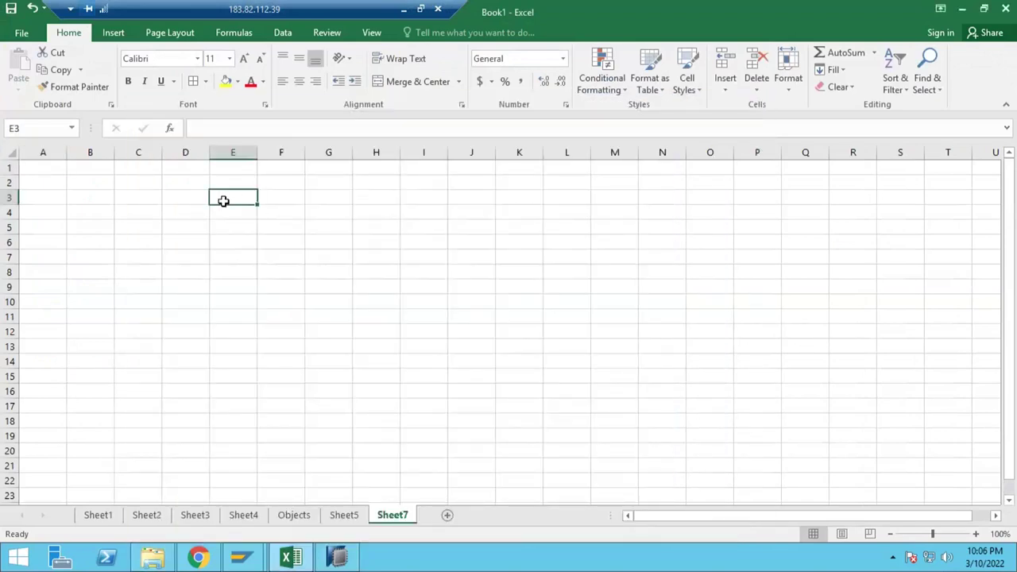
type("Crea")
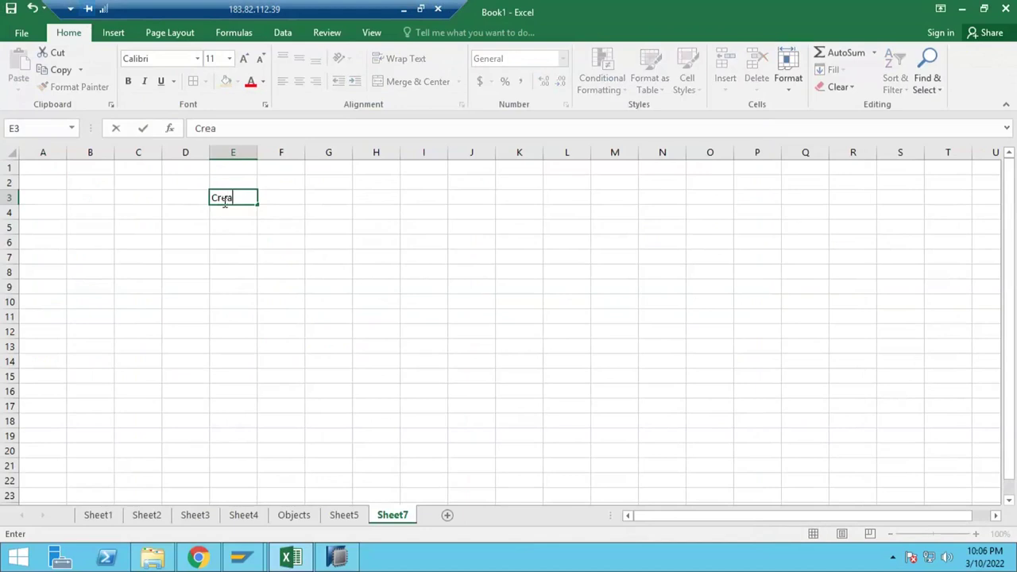
type("te ibel")
type("low Info Objects")
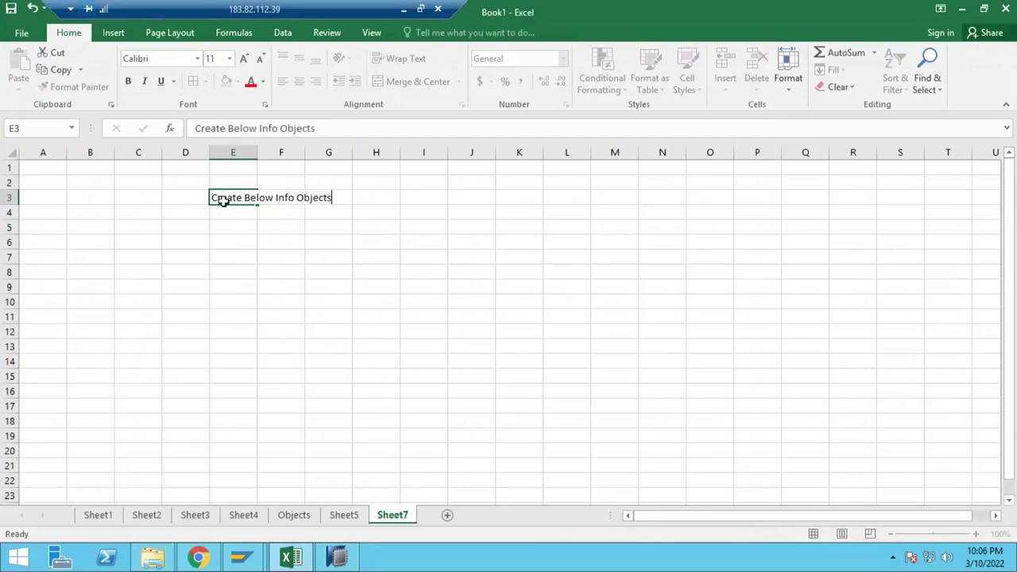
key("Return")
key("Return")
key("Return")
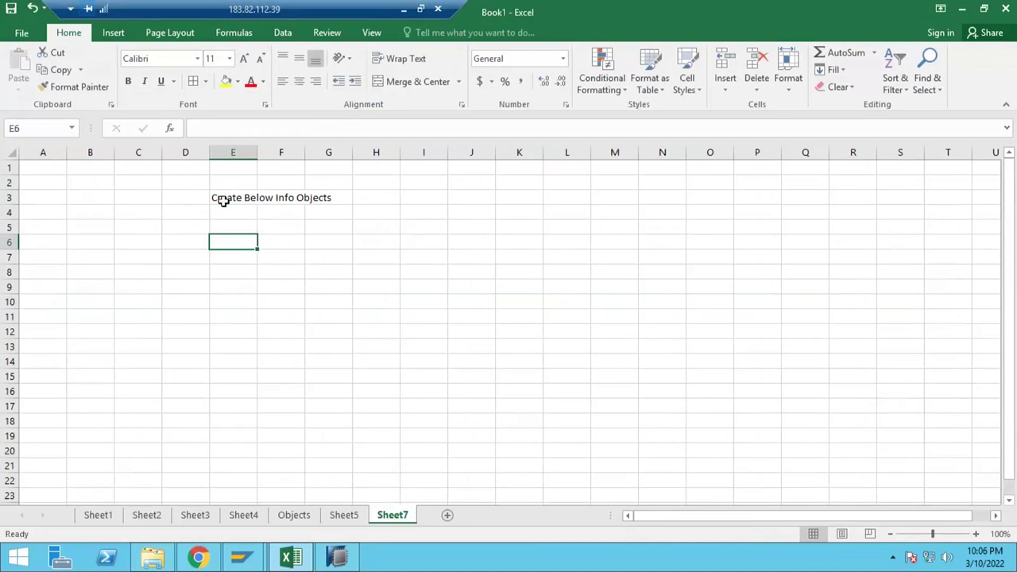
Enter Delivery Number in cell E6 and fit column E's width to its contents.
type("Delivery")
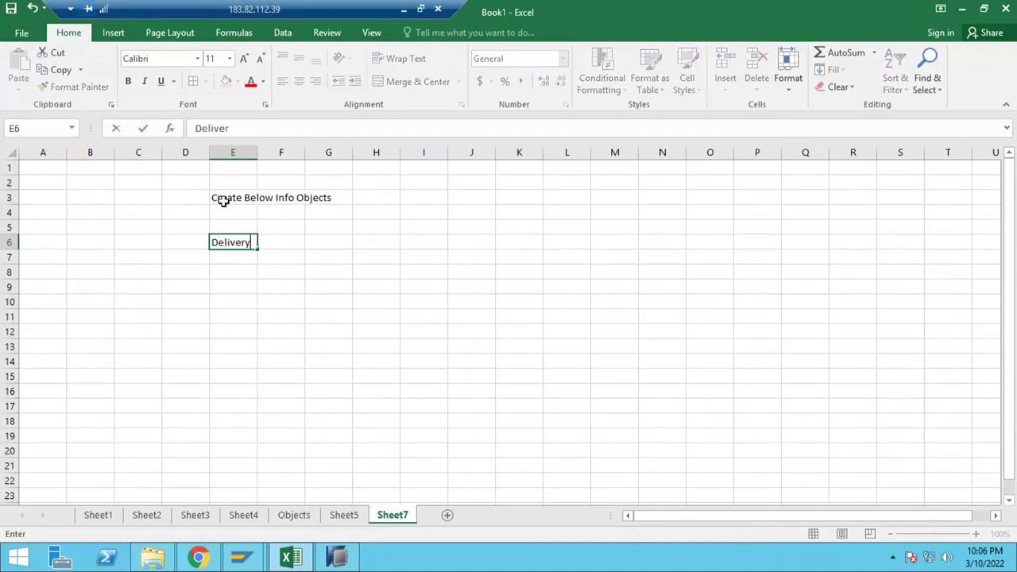
type(" Number")
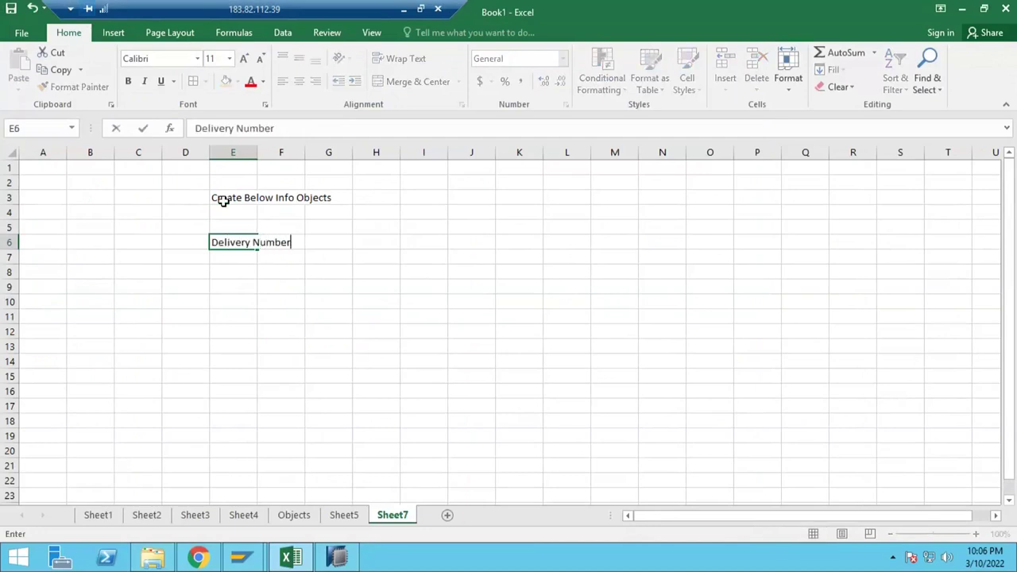
key("Tab")
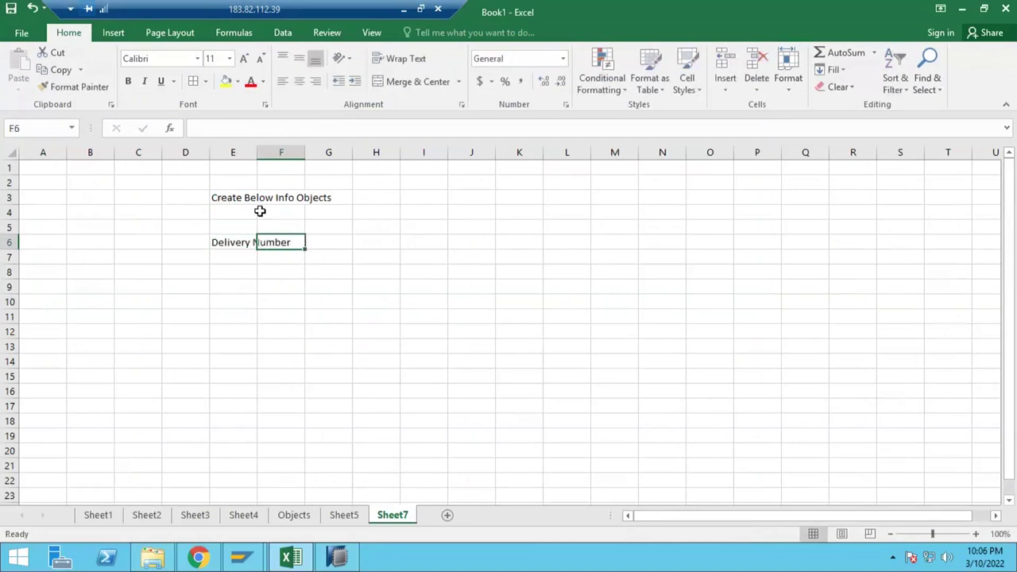
double_click(256, 153)
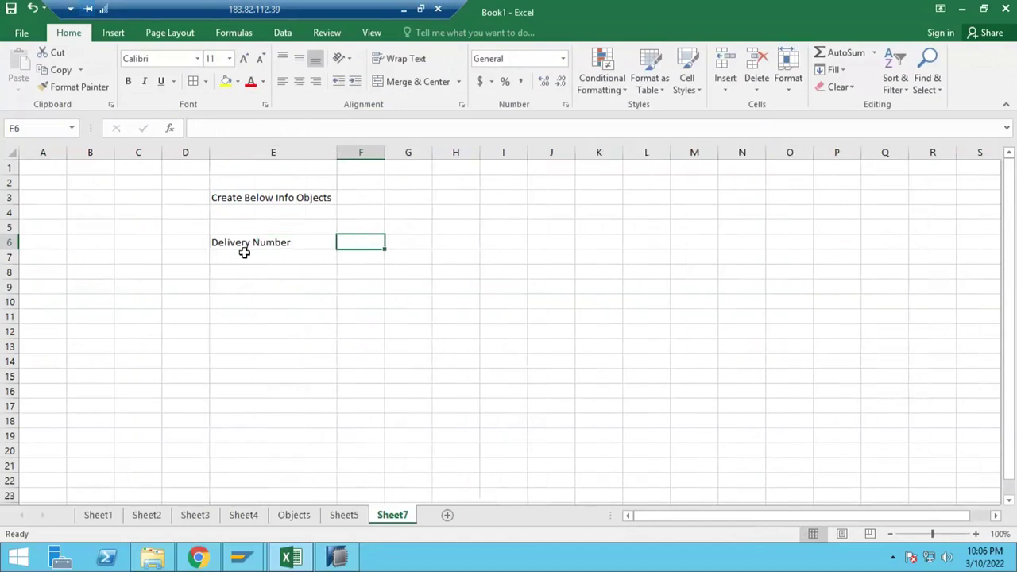
Switch to SAP HANA Studio to select the Bill Number characteristic ZSR_BLLNM in the repository tree, and return to Excel.
left_click(337, 558)
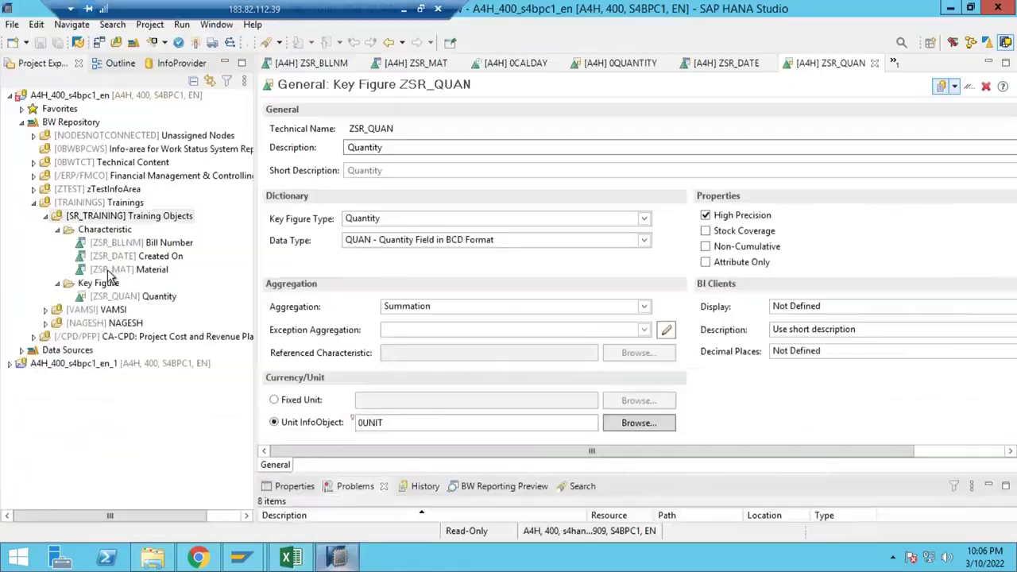
left_click(119, 244)
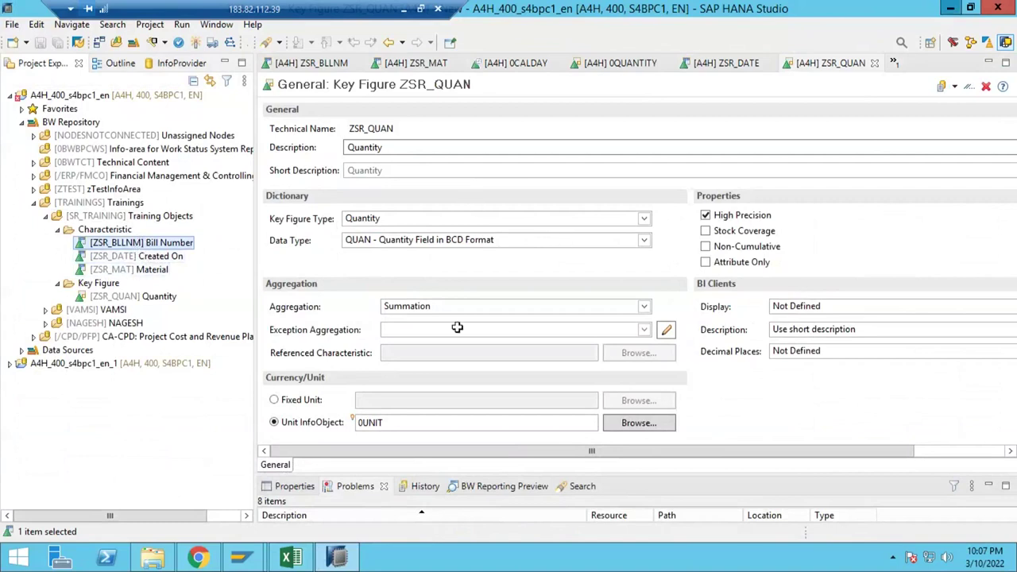
key("alt+Tab")
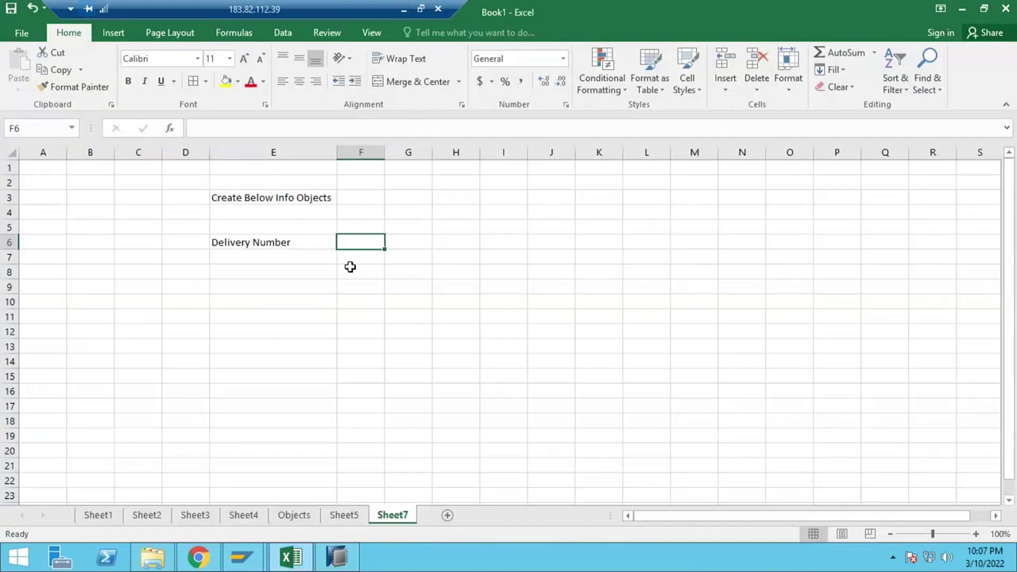
Add Serial Number in cell E7 and Discount in cell E8 to the InfoObject list.
left_click(274, 257)
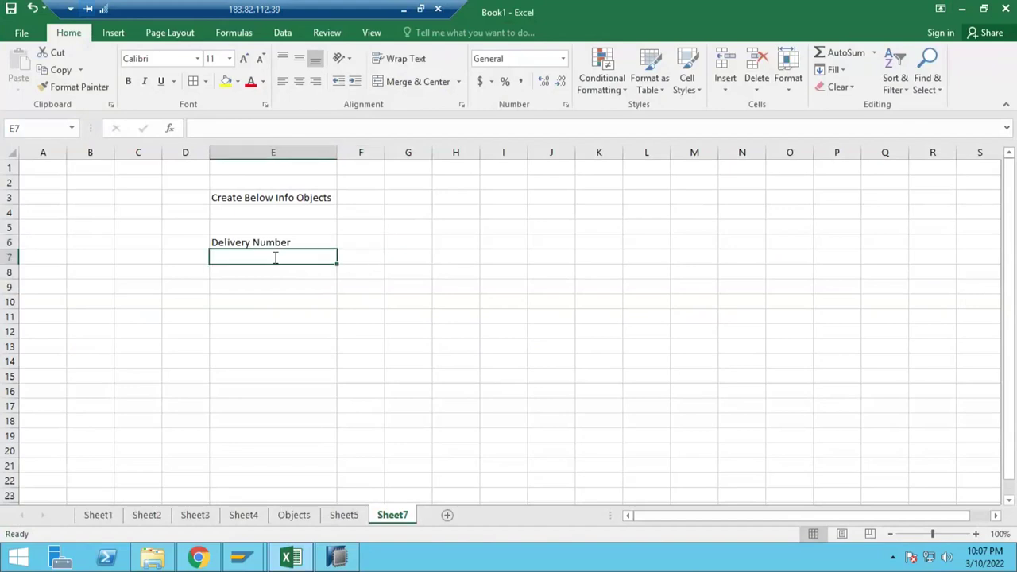
type("Serial Number")
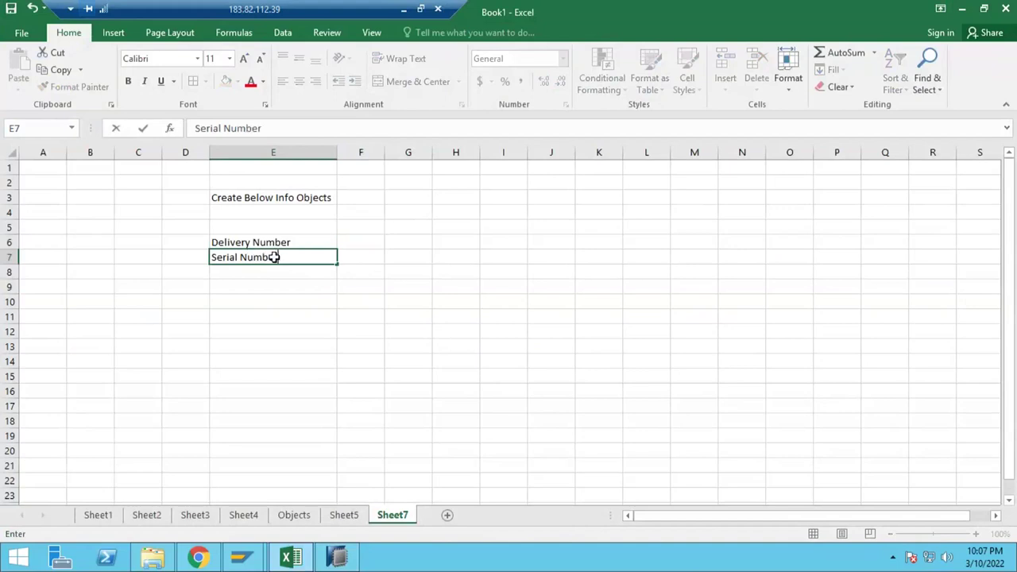
key("Return")
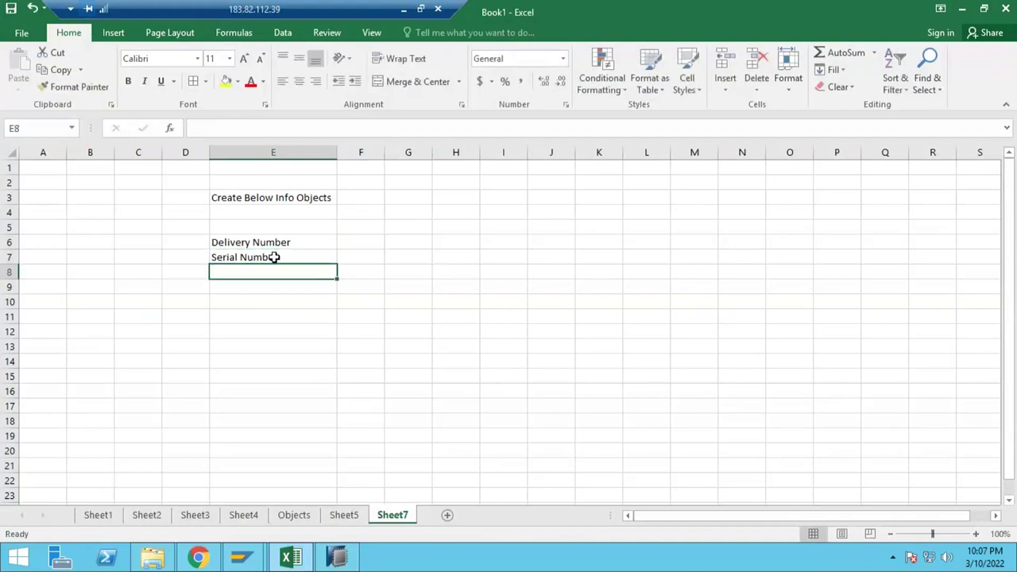
type("Discount")
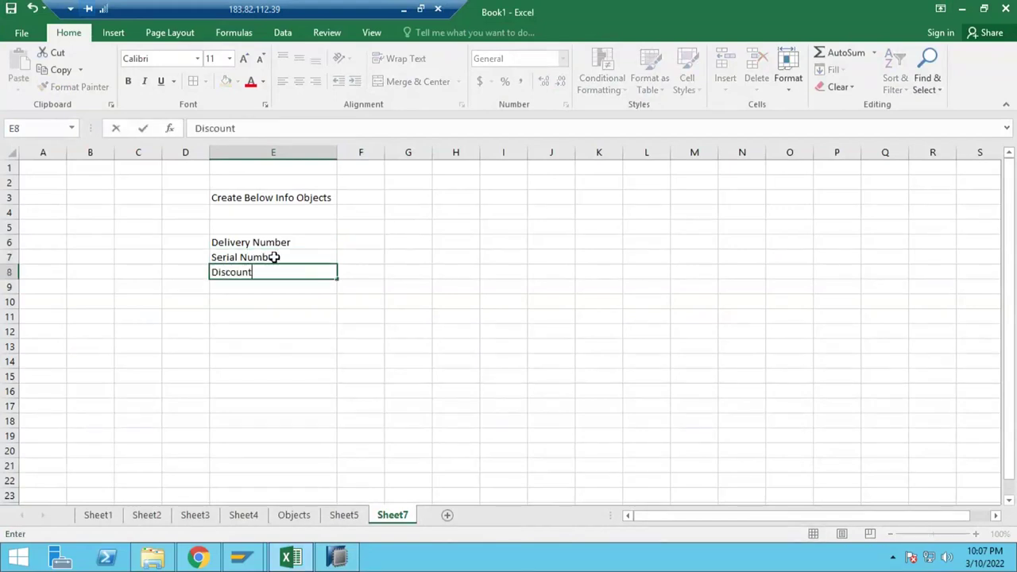
key("Return")
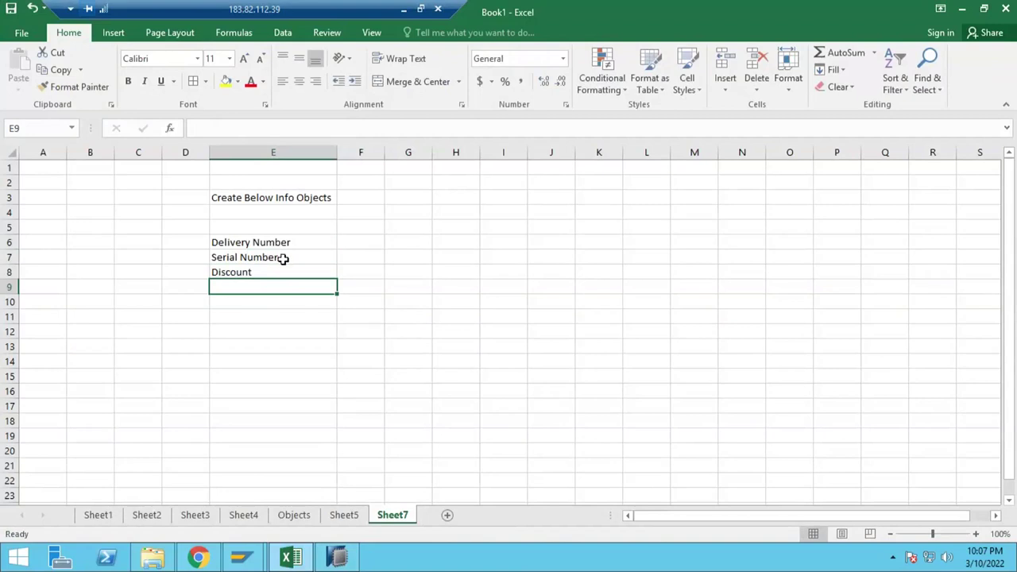
left_click(347, 242)
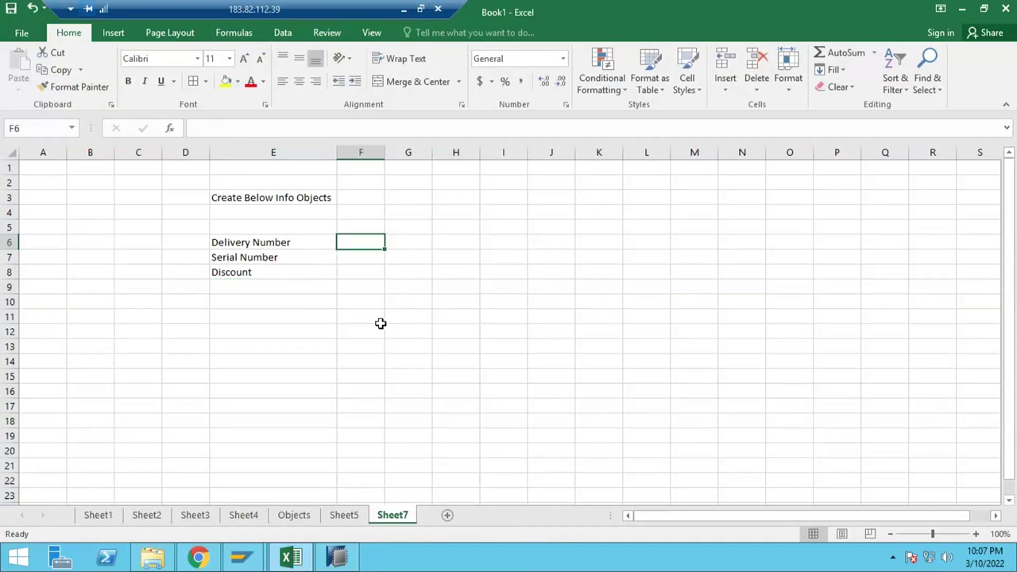
Add Percentage in cell E9 and Total in cell E10 to the InfoObject list.
left_click(260, 290)
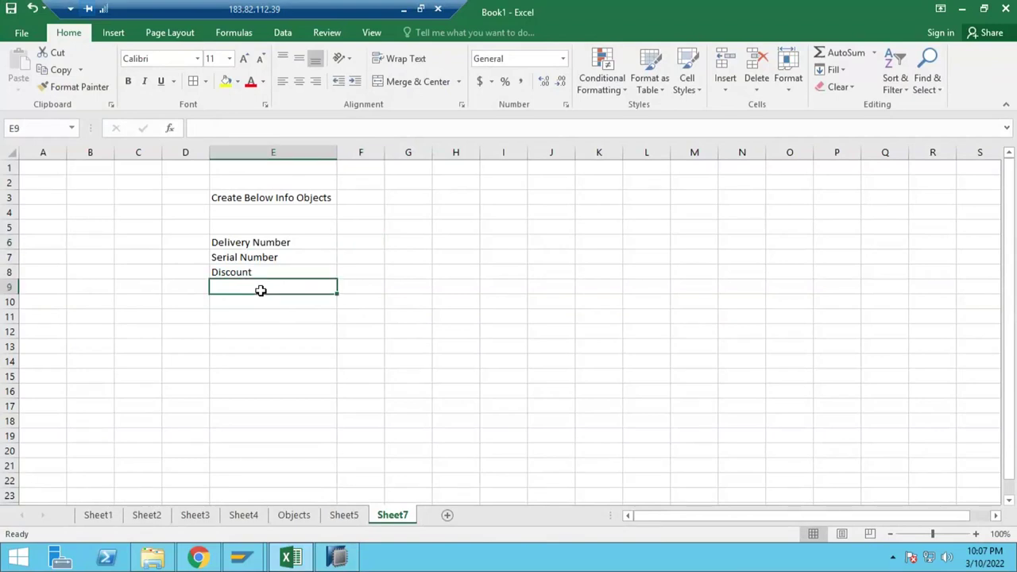
type("Percentage")
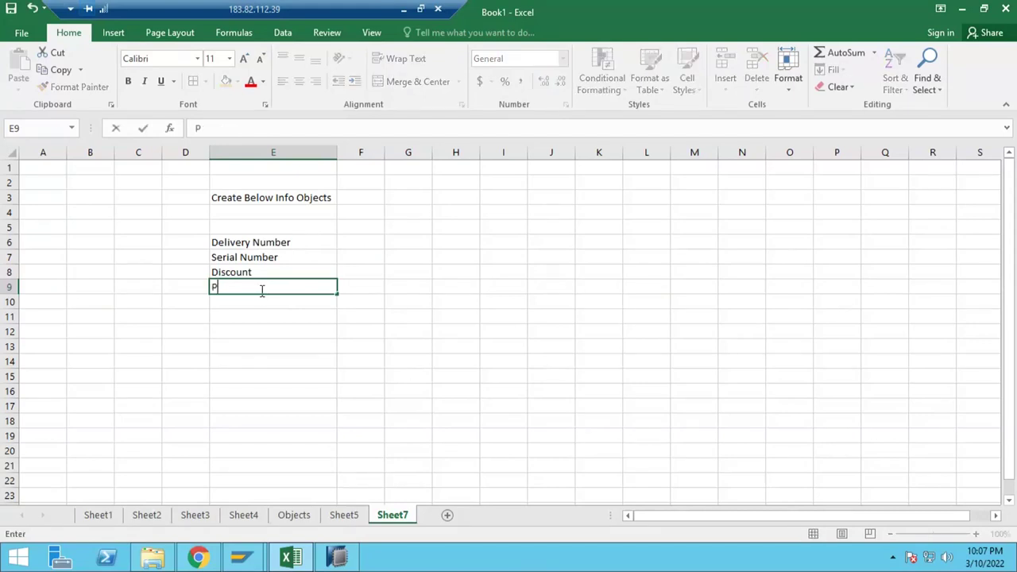
key("Return")
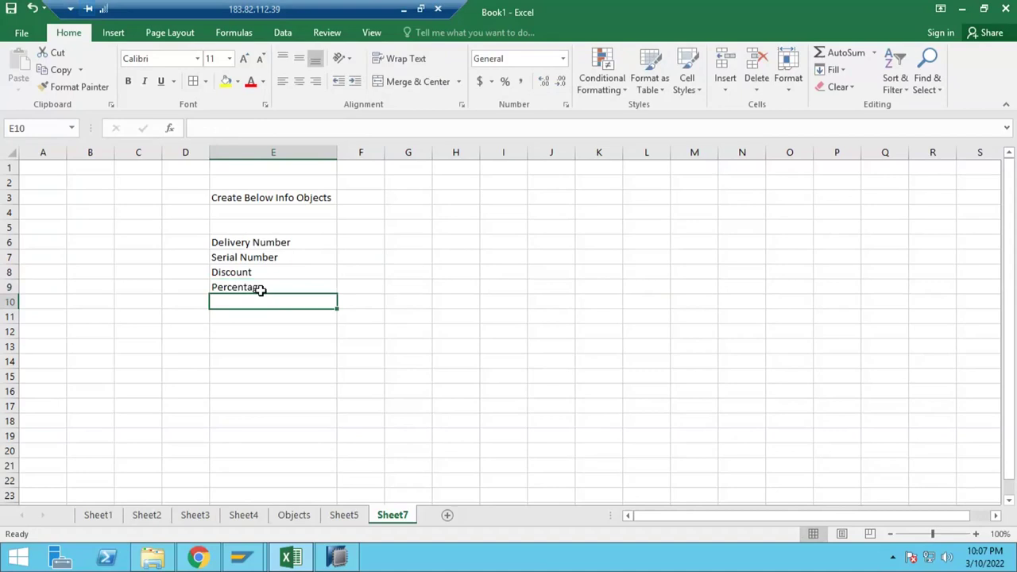
type("Total")
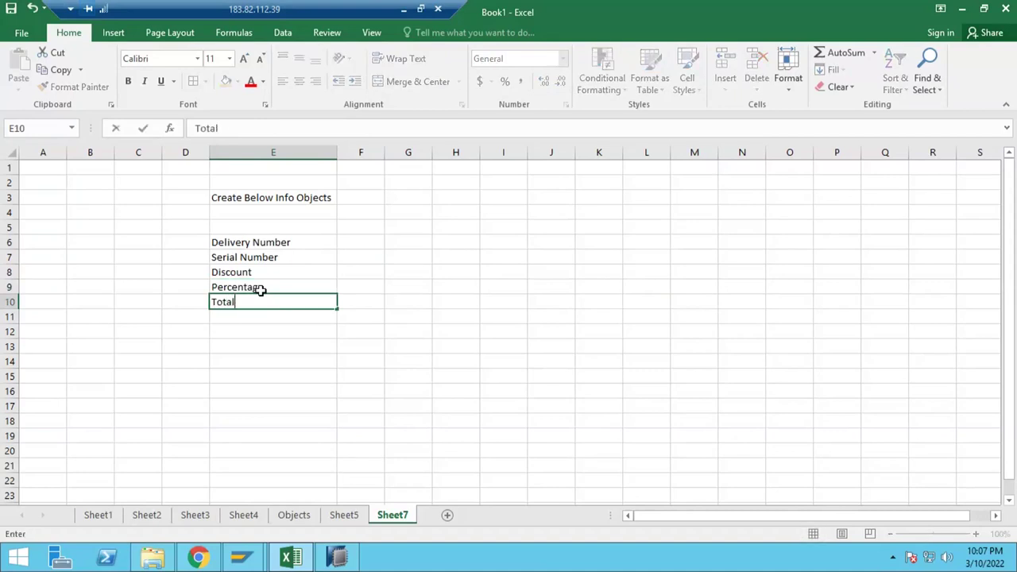
key("Return")
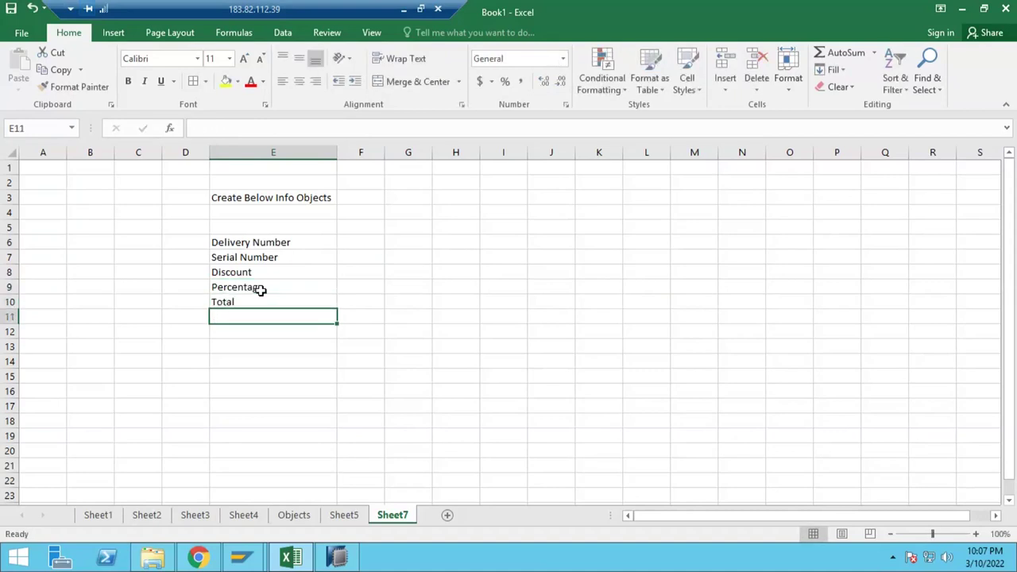
Continue the InfoObject list with City in cell E11, ZIPCODE in E12 and Employee ID in E13.
type("City")
key("Return")
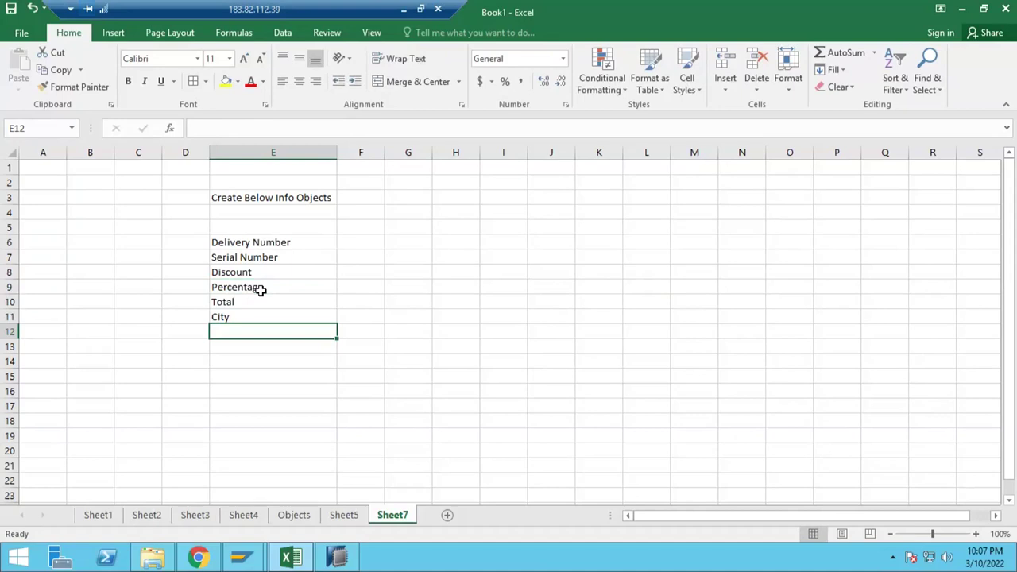
type("ZIPCODE")
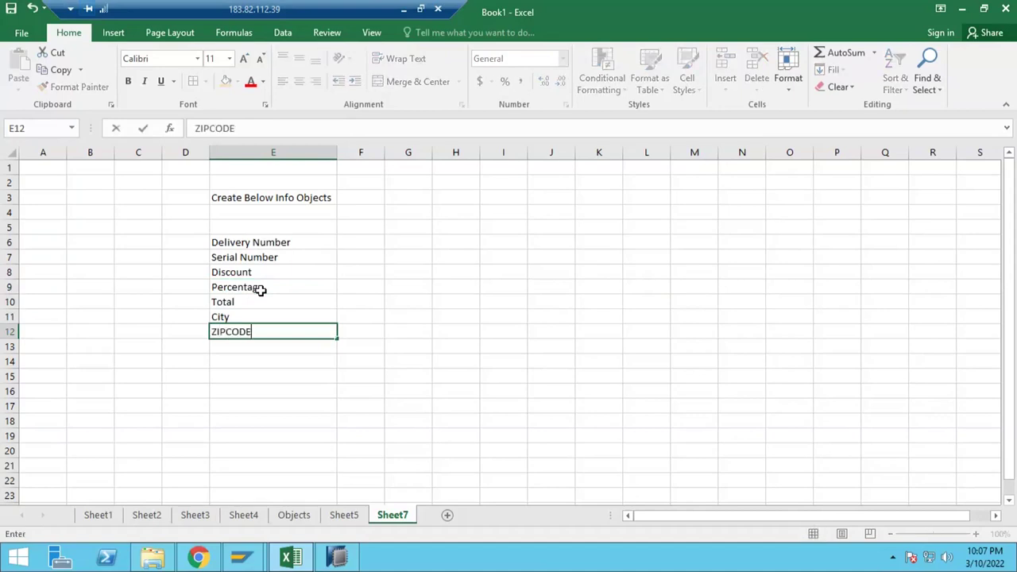
key("Return")
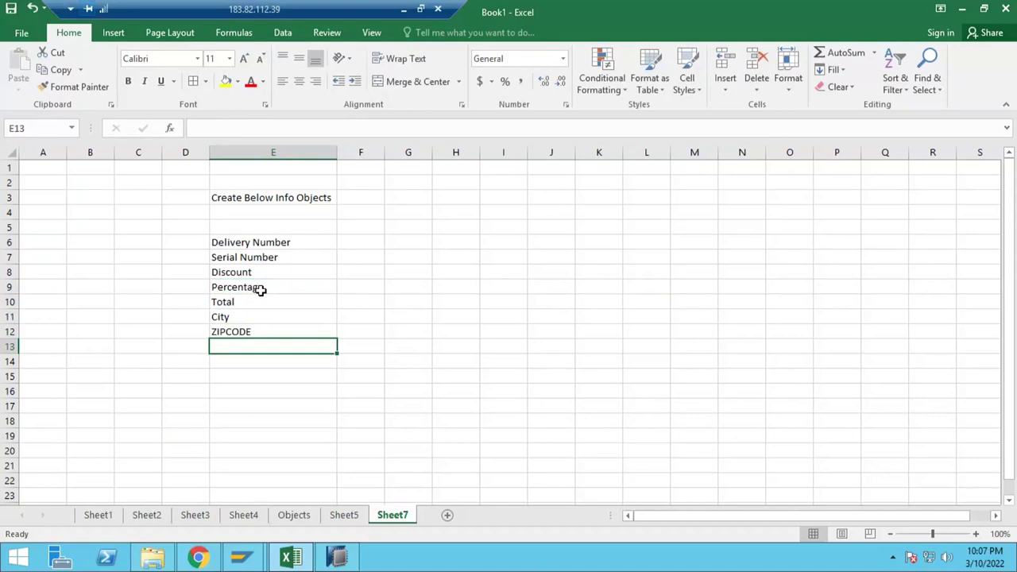
type("Employee ID")
key("Return")
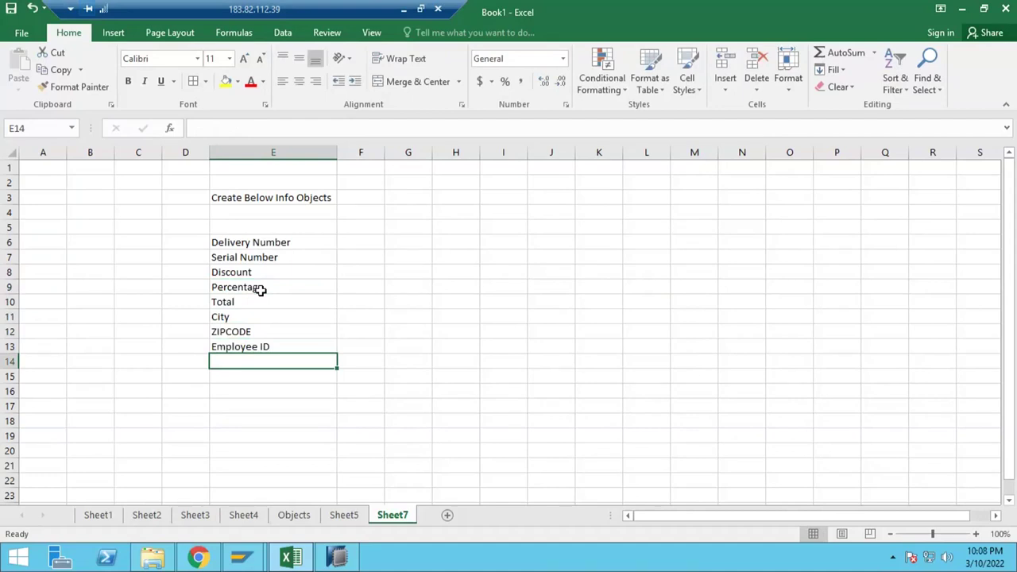
Extend the InfoObject list with Marks in cell E14, GRADE in E15 and Description in E16.
type("Marks")
key("Return")
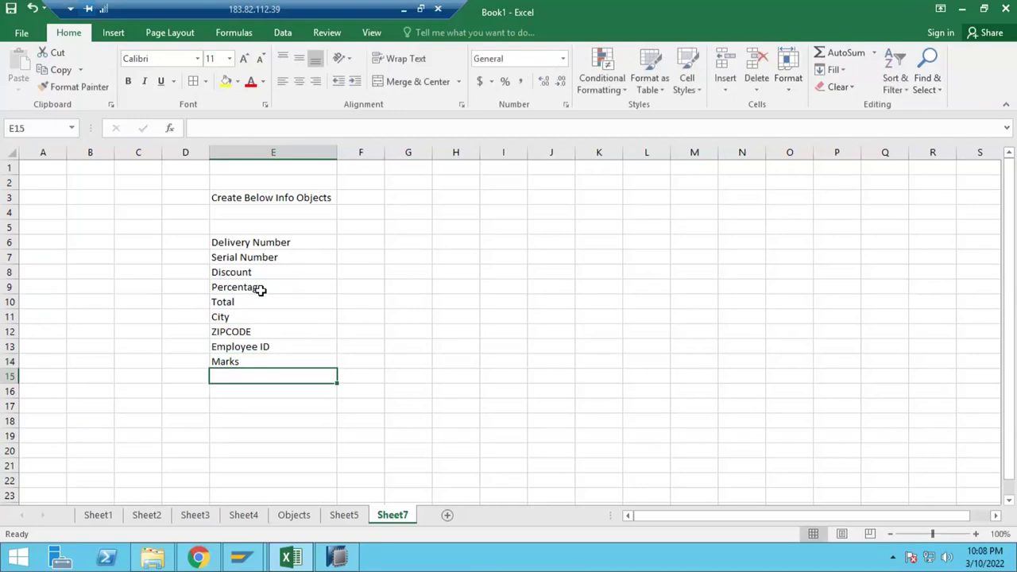
type("GRADE")
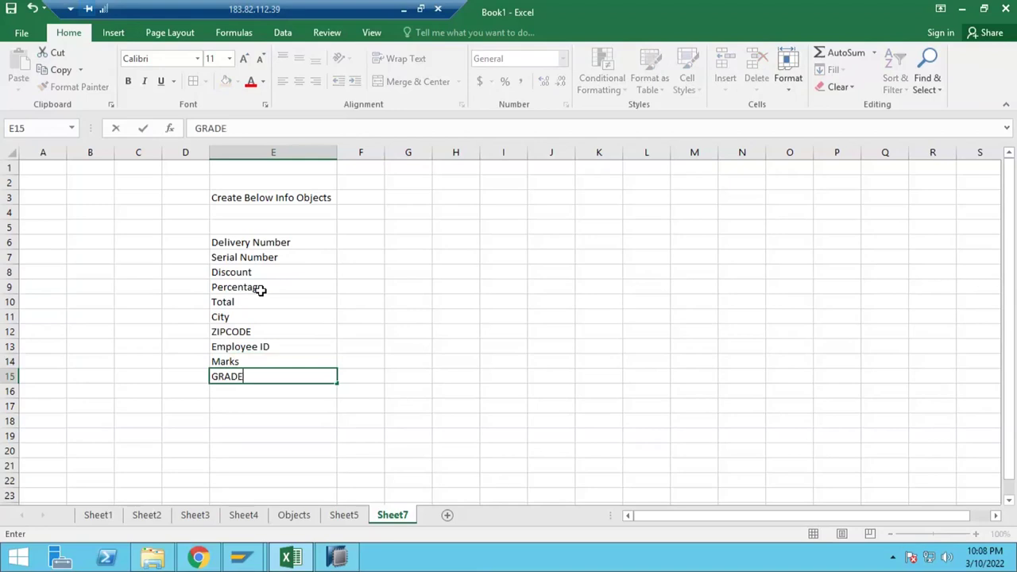
key("Return")
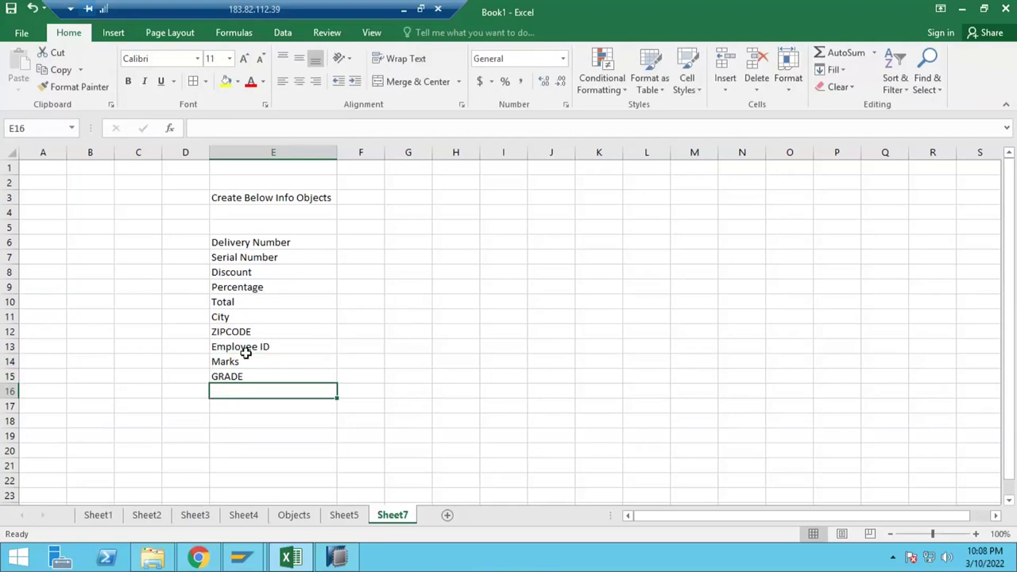
type("Description")
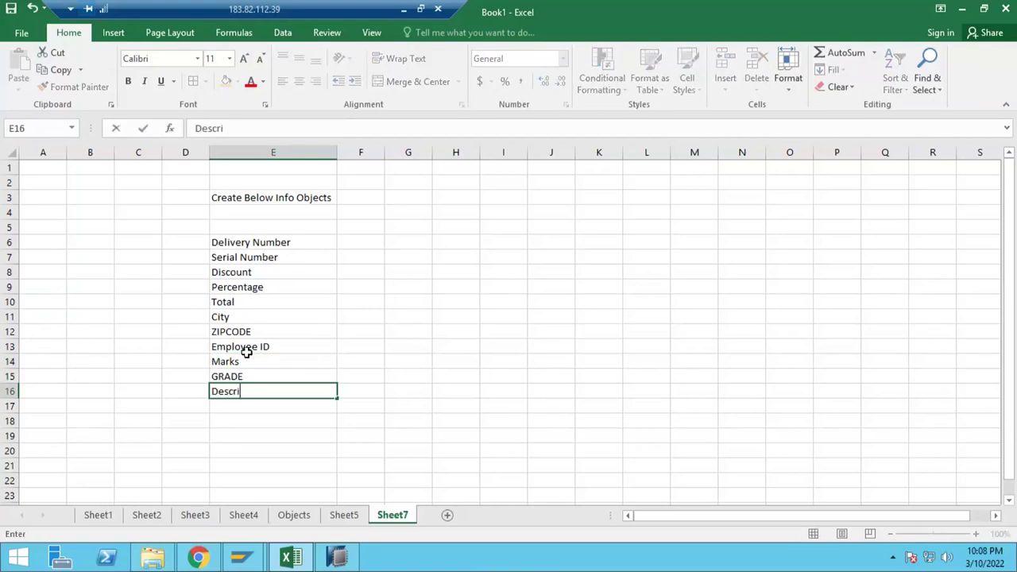
key("Return")
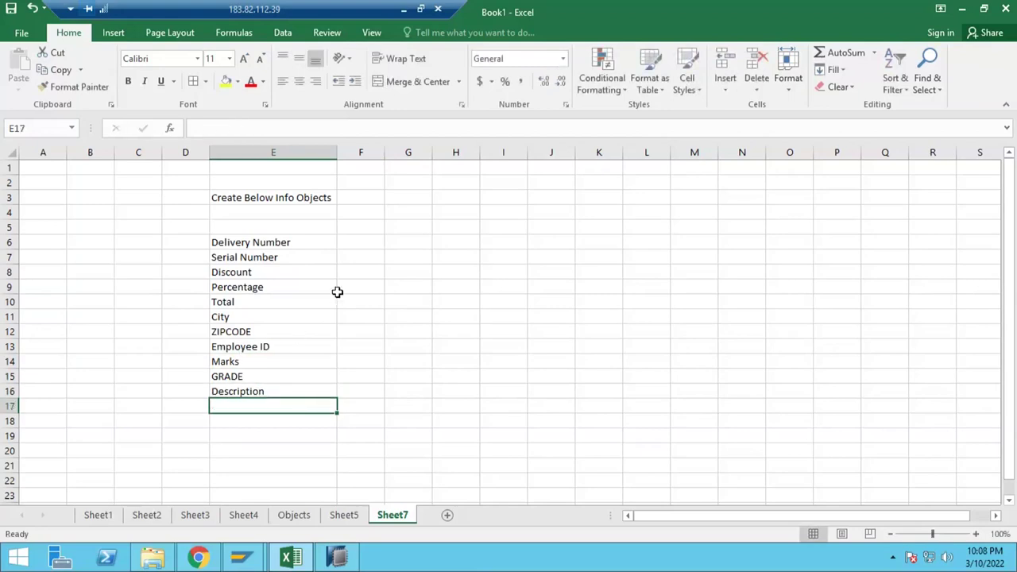
Add the column headers CHAR in cell F5 and KEY in cell G5 beside the InfoObject list.
left_click(345, 247)
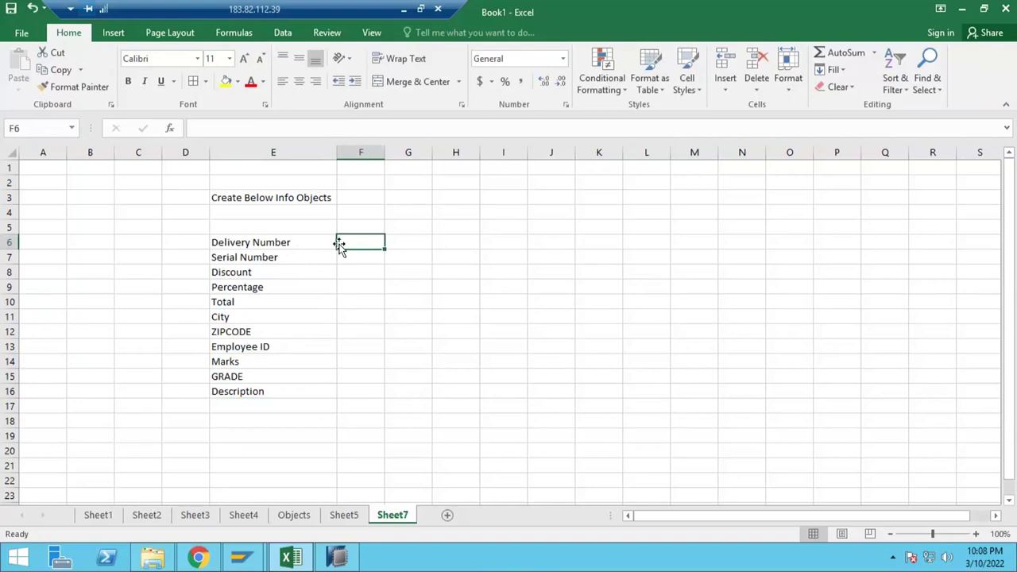
left_click(363, 228)
type("CHAR")
key("Tab")
type("KEY")
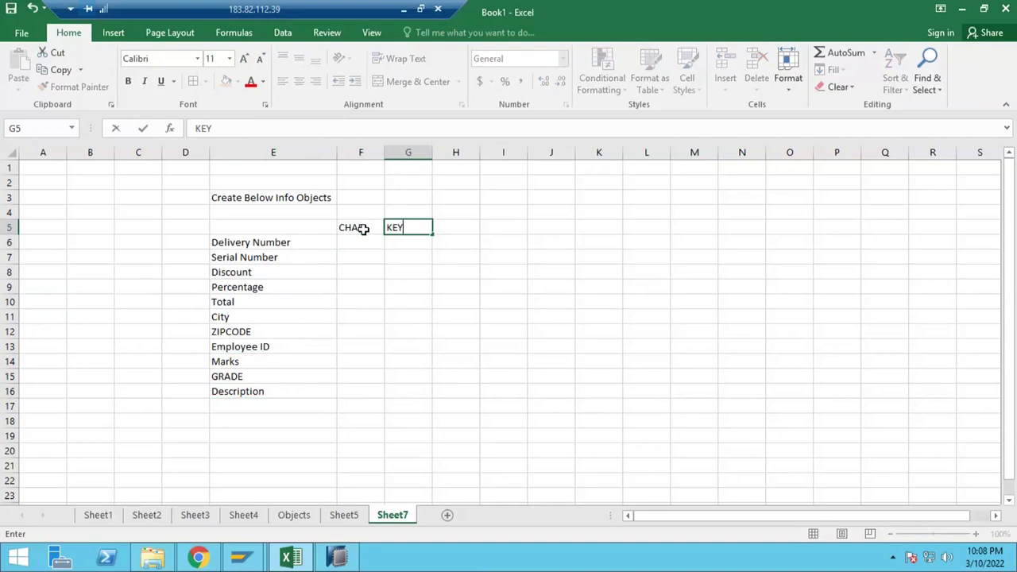
key("Return")
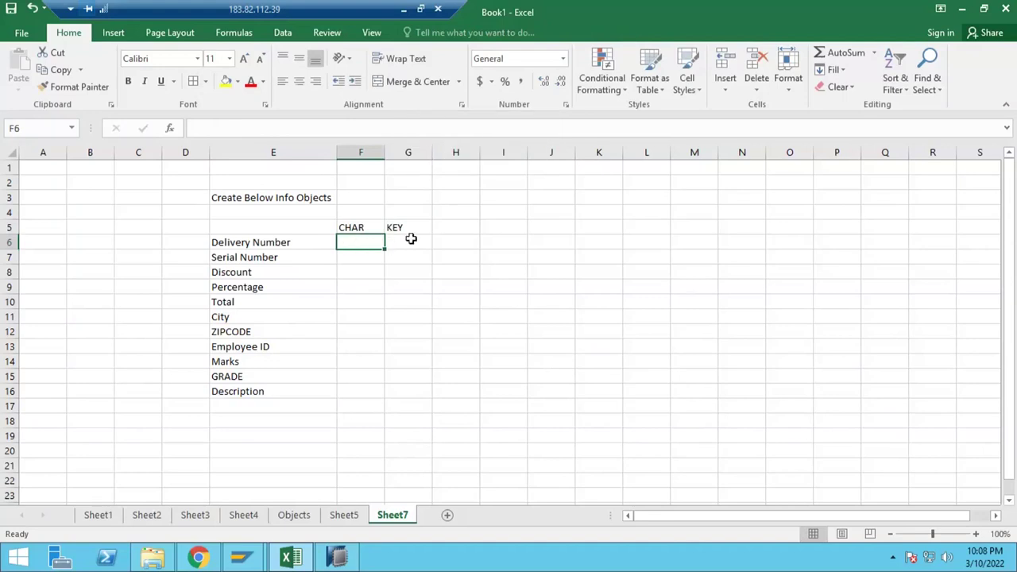
Mark Delivery Number as a characteristic with X in cell F6.
key("Right")
left_click(366, 244)
type("X")
key("Return")
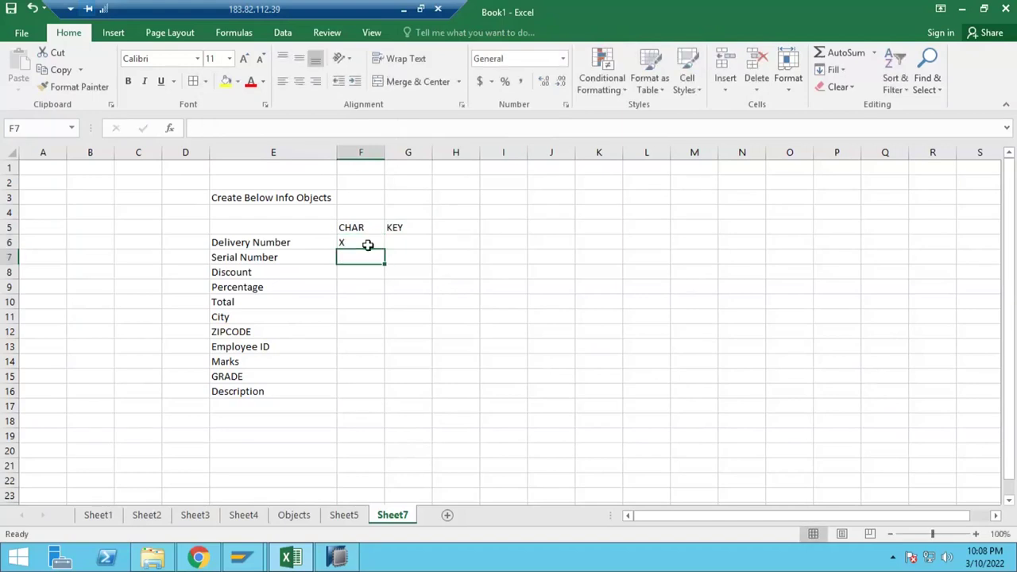
Center the contents of columns F and G horizontally.
left_click(382, 153)
left_click_drag(397, 156, 401, 154)
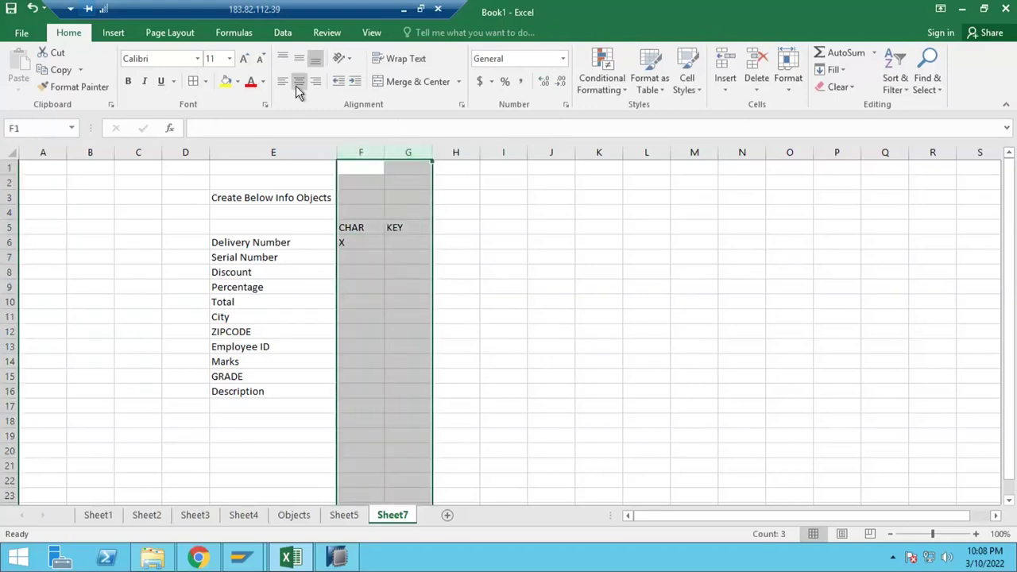
left_click(297, 82)
left_click(361, 257)
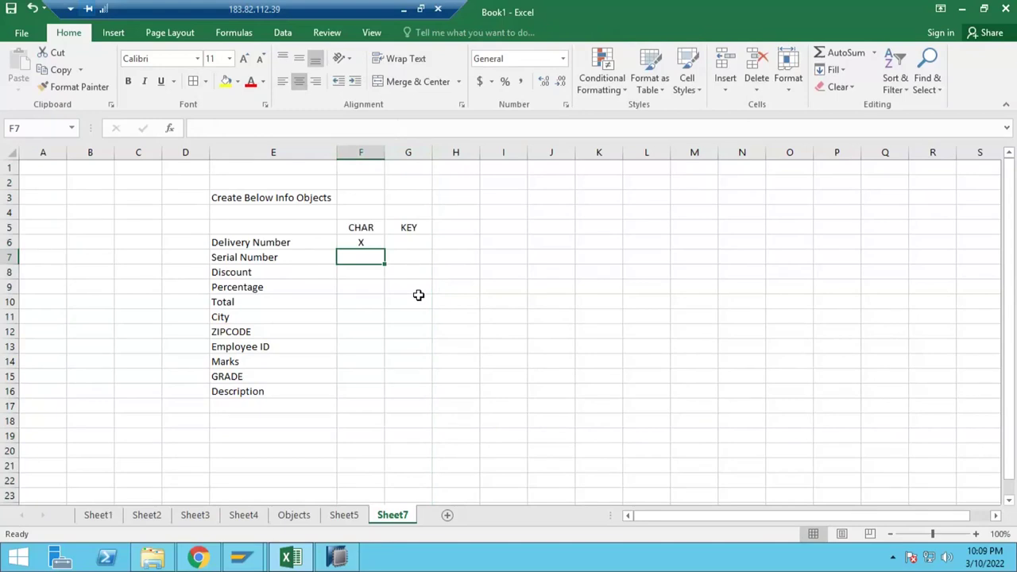
Merge and center cells F4:G4 above the CHAR and KEY headers and enter the title Info Object Type.
key("Up")
key("Up")
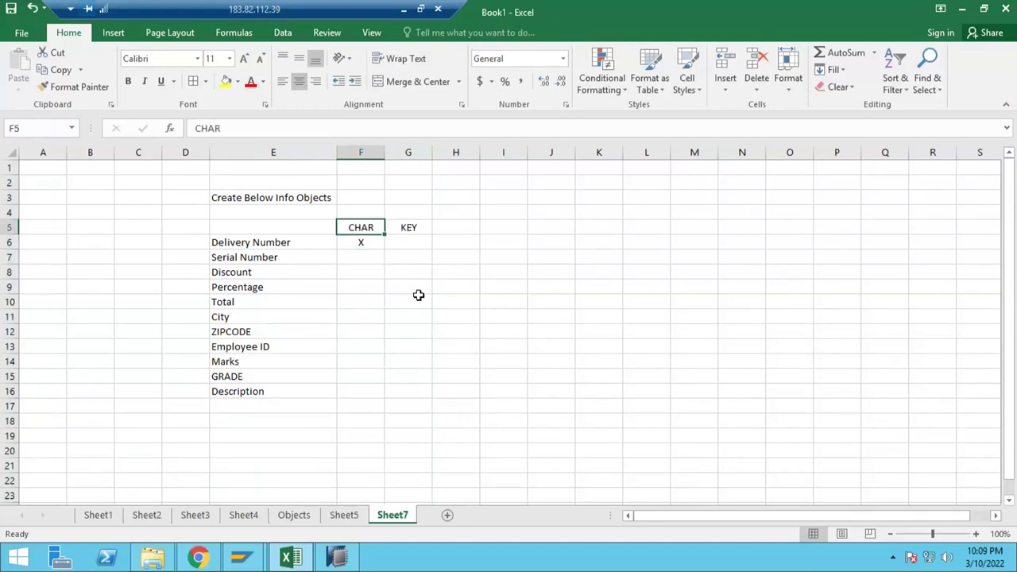
key("Left")
key("Right")
key("Up")
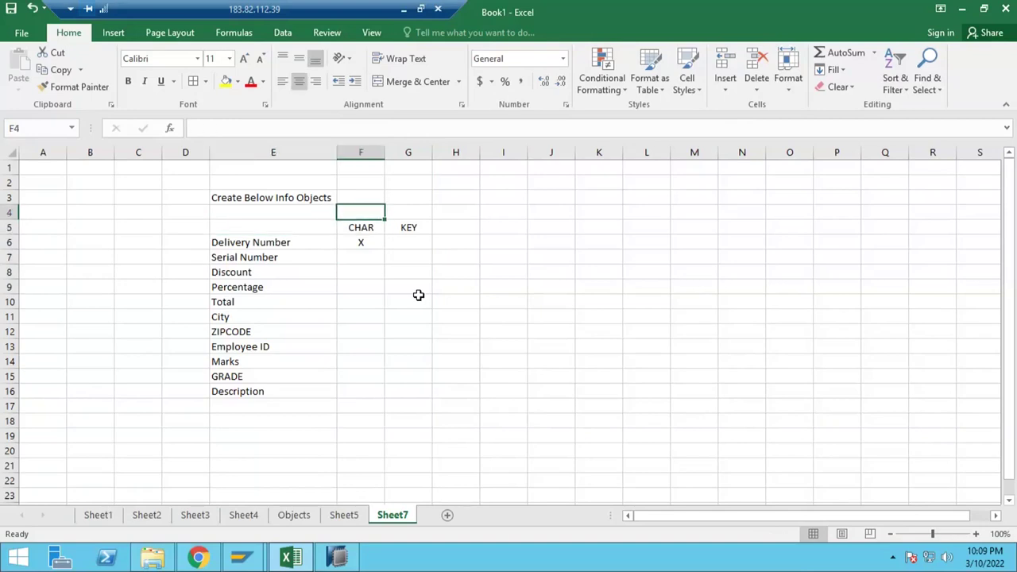
key("shift+Right")
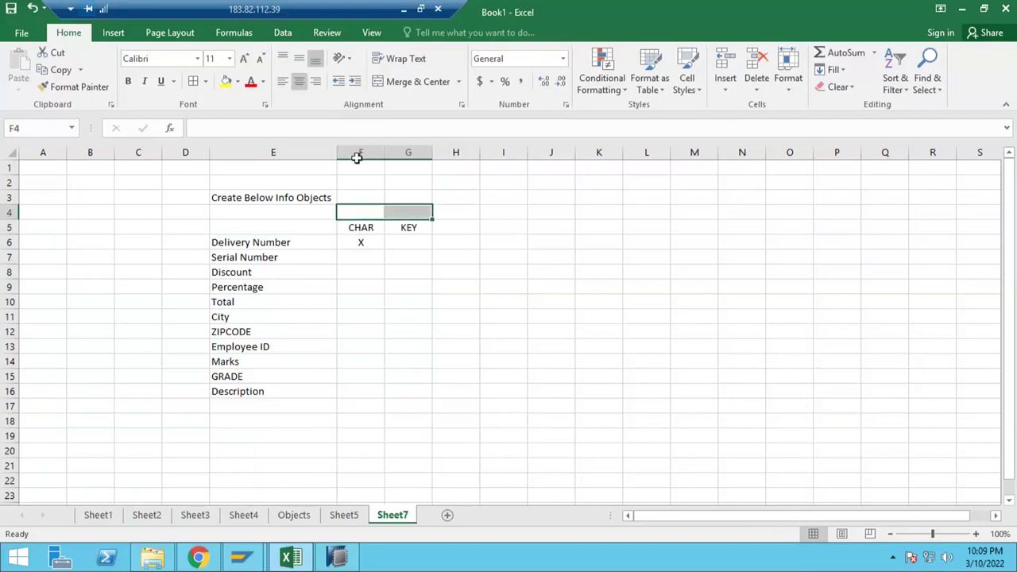
left_click(401, 82)
type("In")
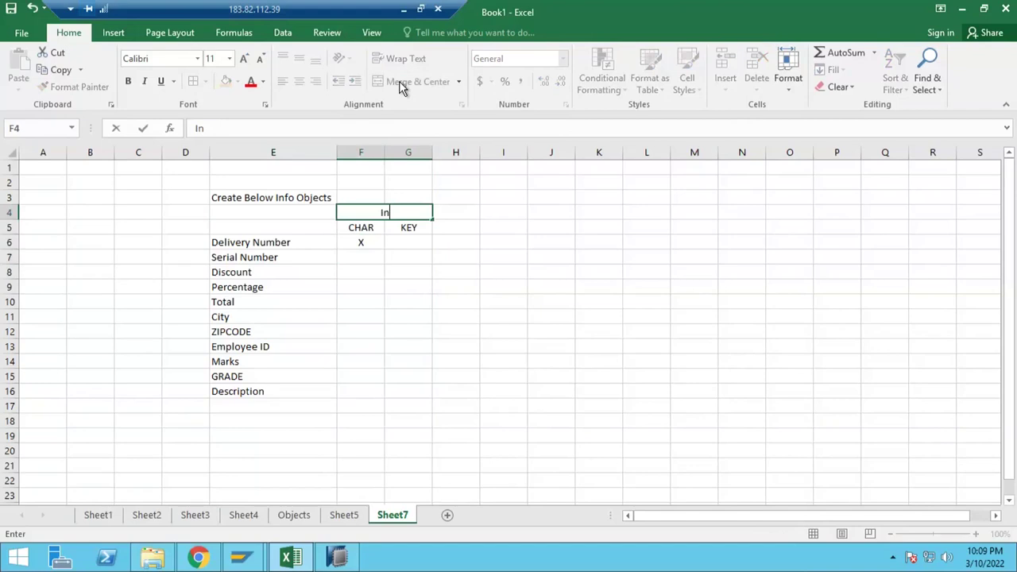
type("fo OBject")
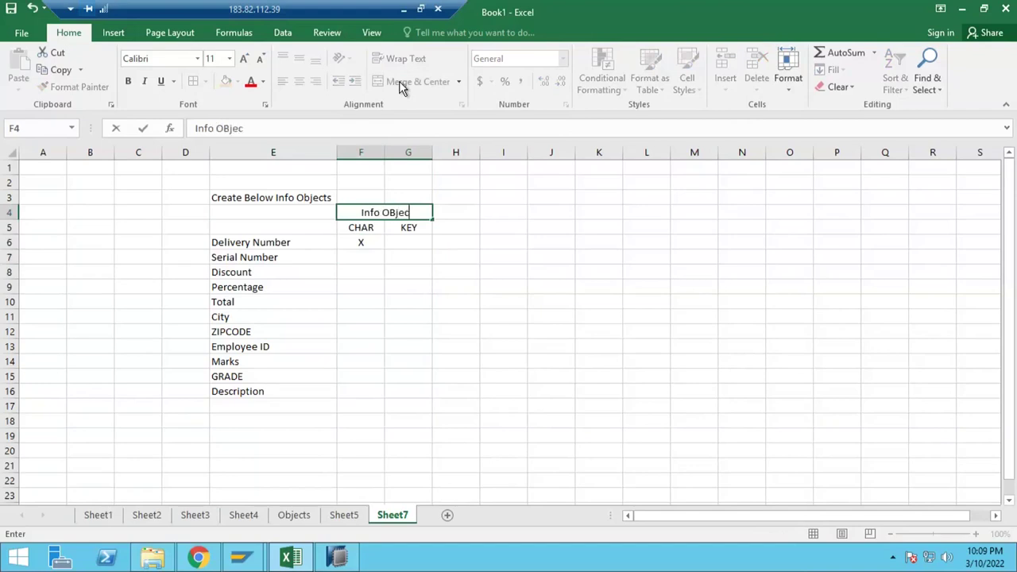
key("BackSpace")
key("BackSpace")
key("BackSpace")
key("BackSpace")
key("BackSpace")
type("bject Type")
key("Return")
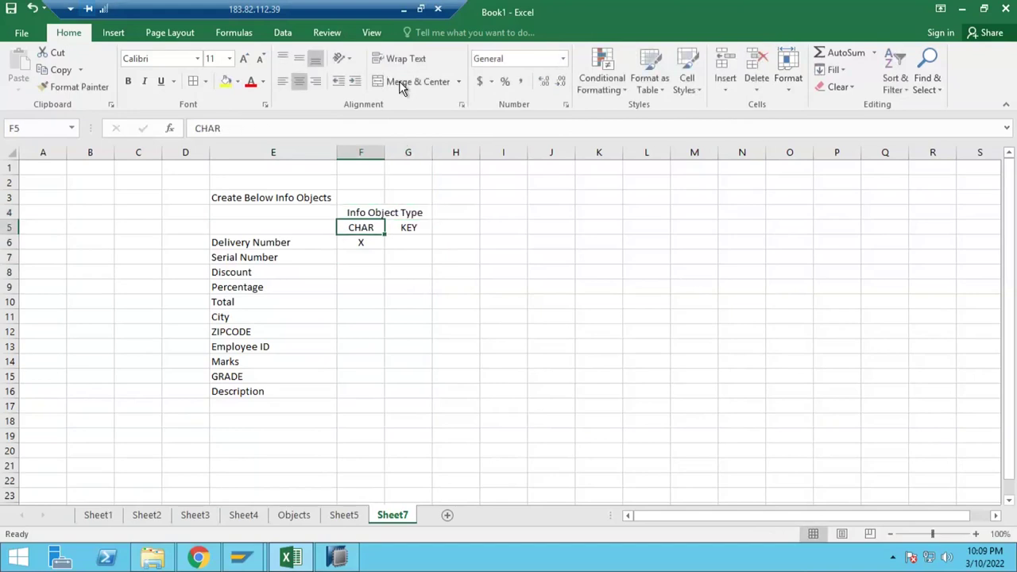
Mark Serial Number as a characteristic with X in cell F7.
left_click(357, 251)
type("x")
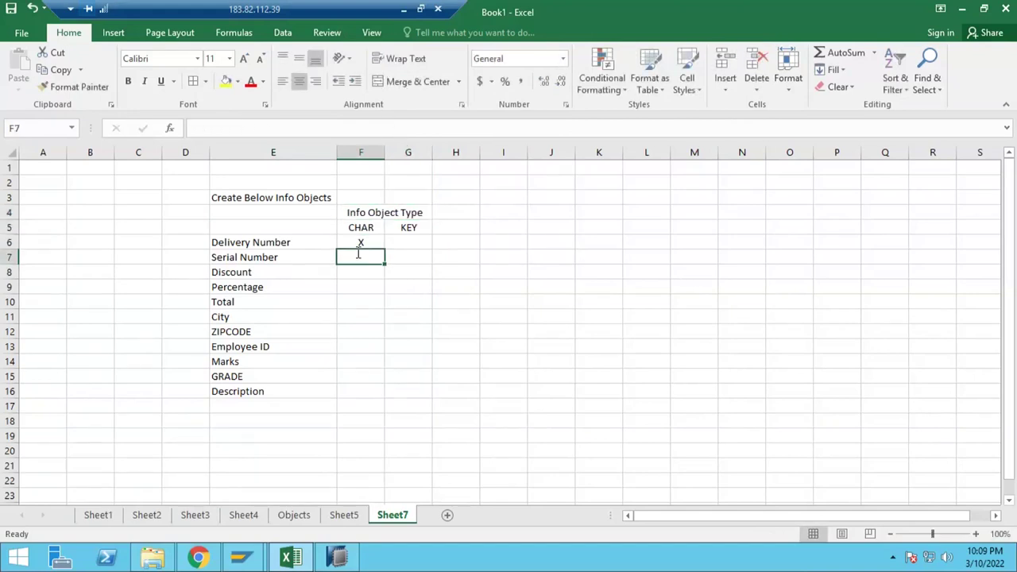
key("Return")
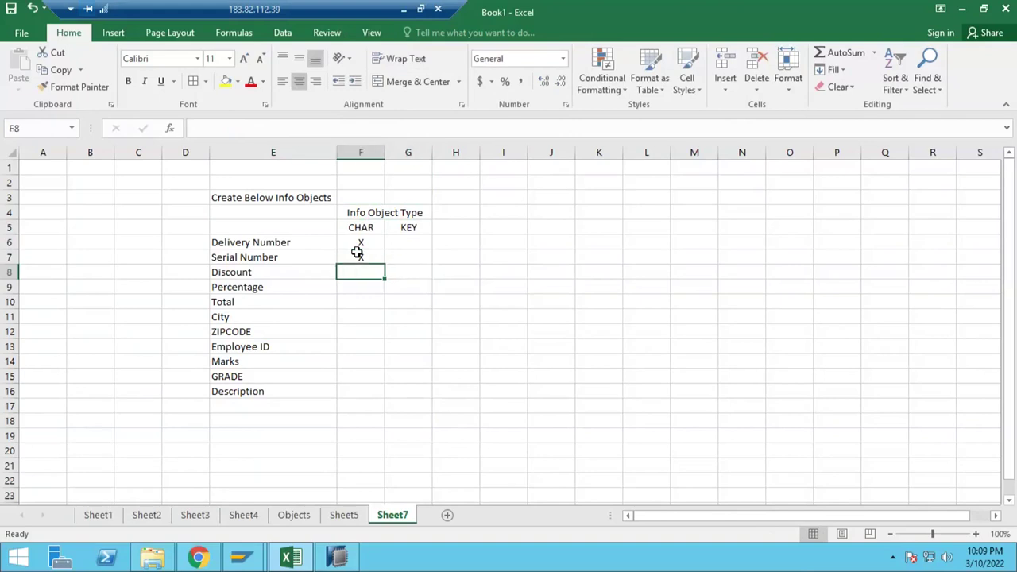
Mark Discount, Percentage and Total as key figures with X in the KEY cells G8, G9 and G10.
key("Right")
type("x")
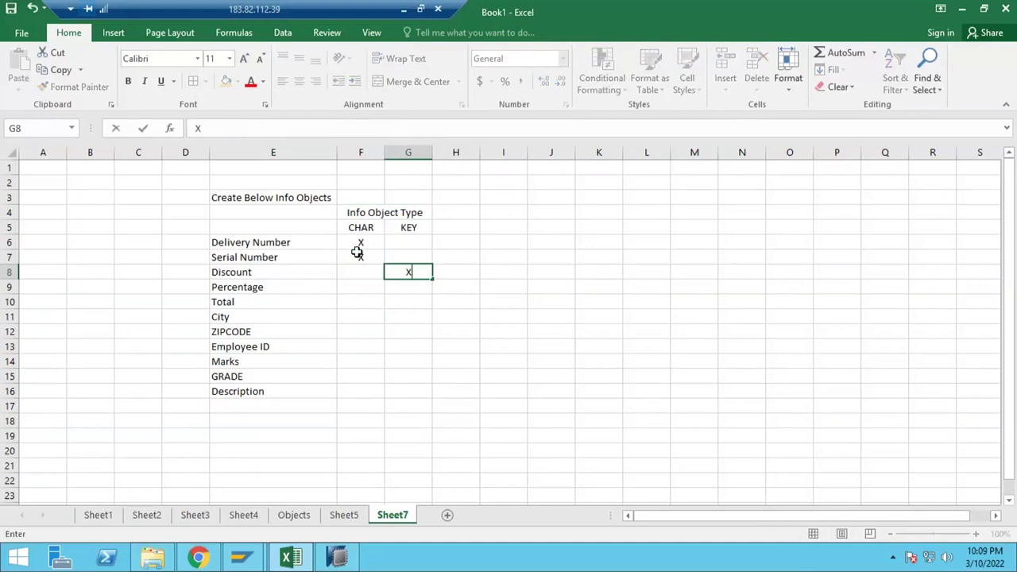
key("Return")
key("Left")
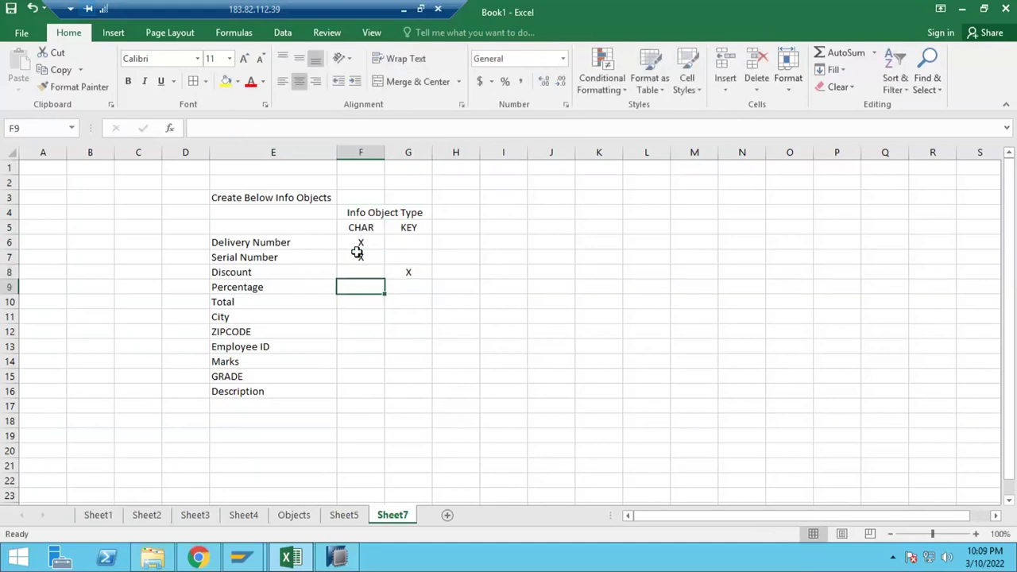
key("Right")
type("x")
key("Return")
key("Left")
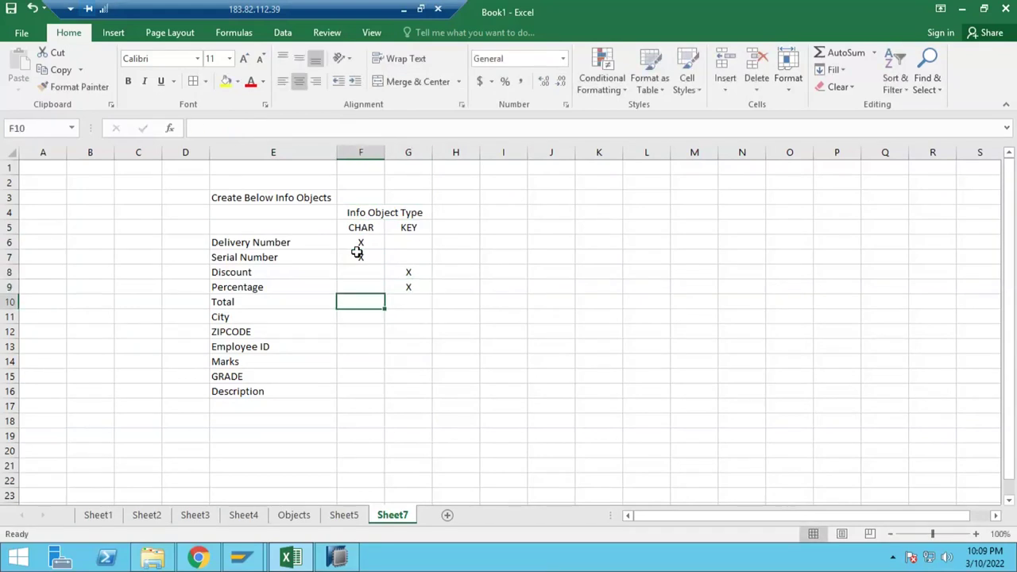
key("Right")
type("x")
key("Return")
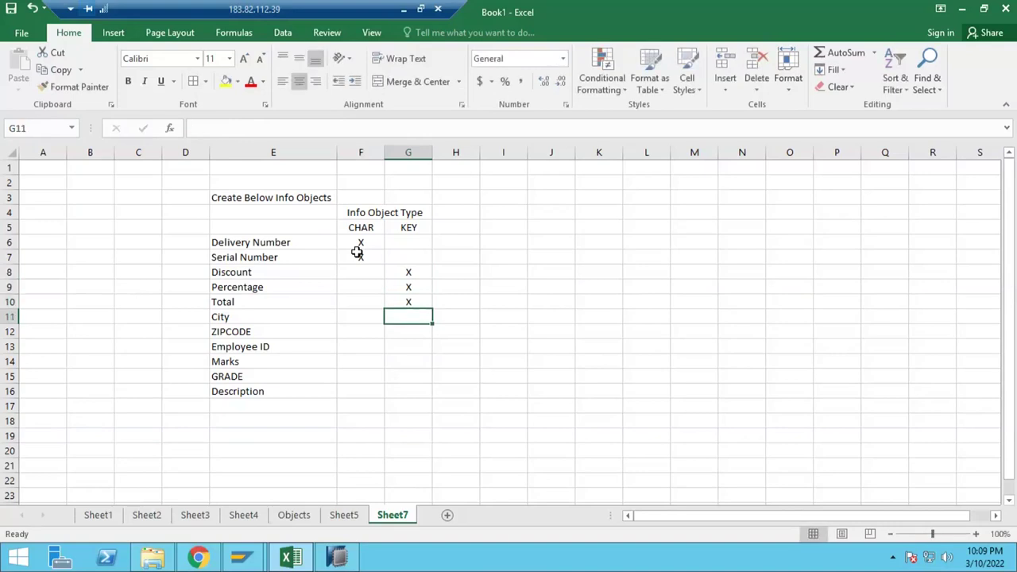
Mark City, ZIPCODE and Employee ID as characteristics with X in the CHAR cells F11, F12 and F13.
key("Left")
key("Left")
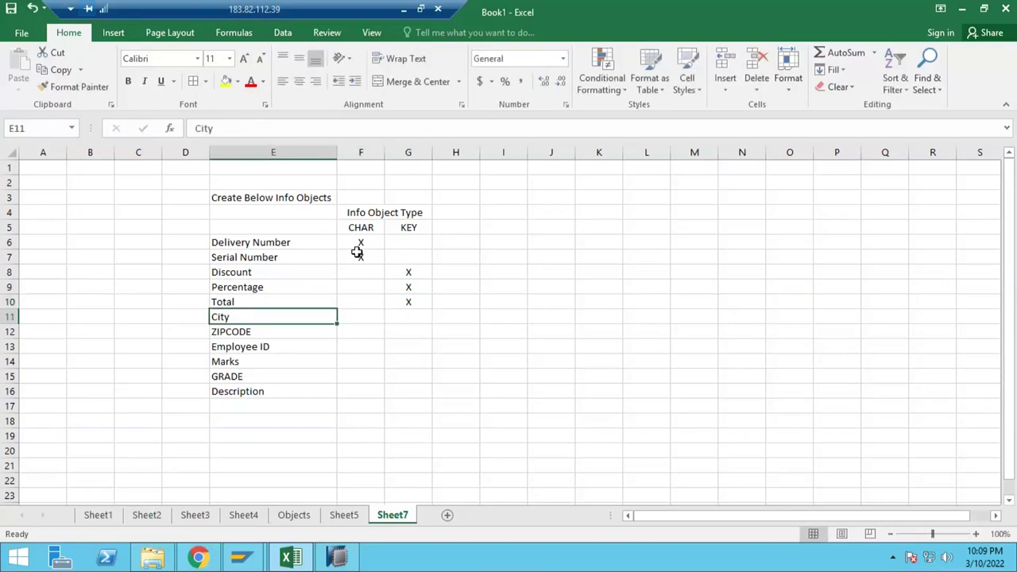
key("Right")
type("x")
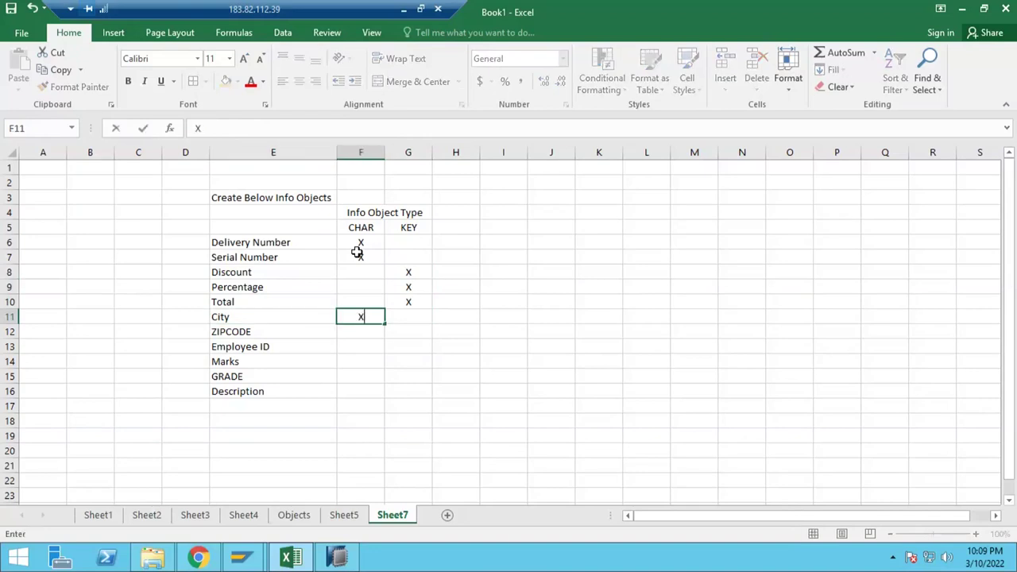
key("Return")
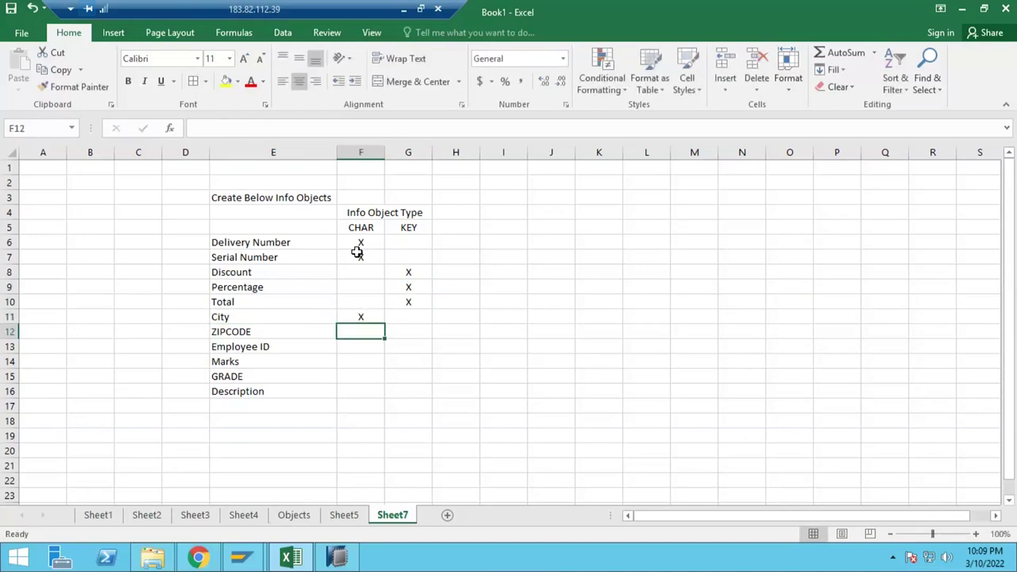
type("x")
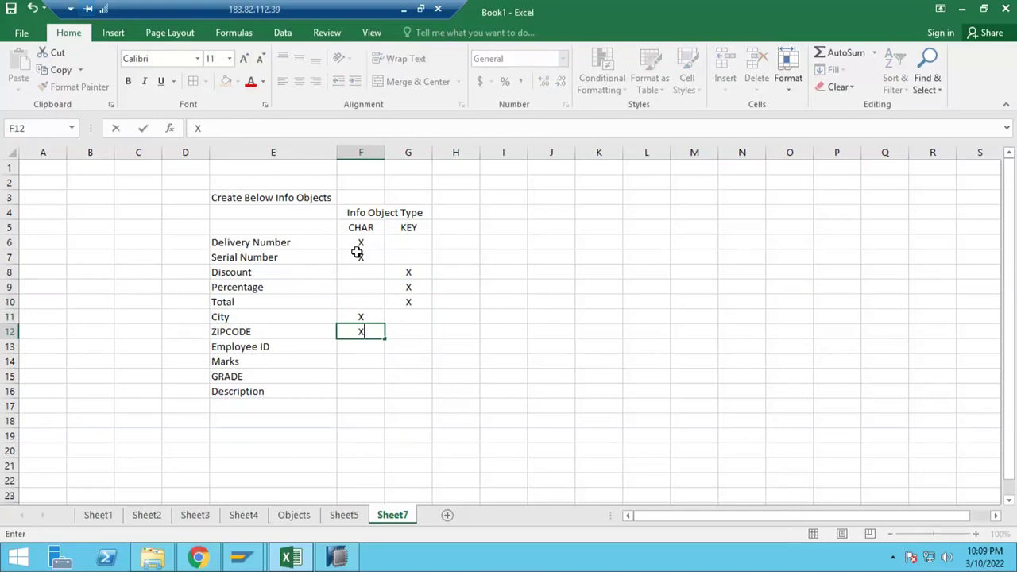
key("Return")
type("x")
key("Return")
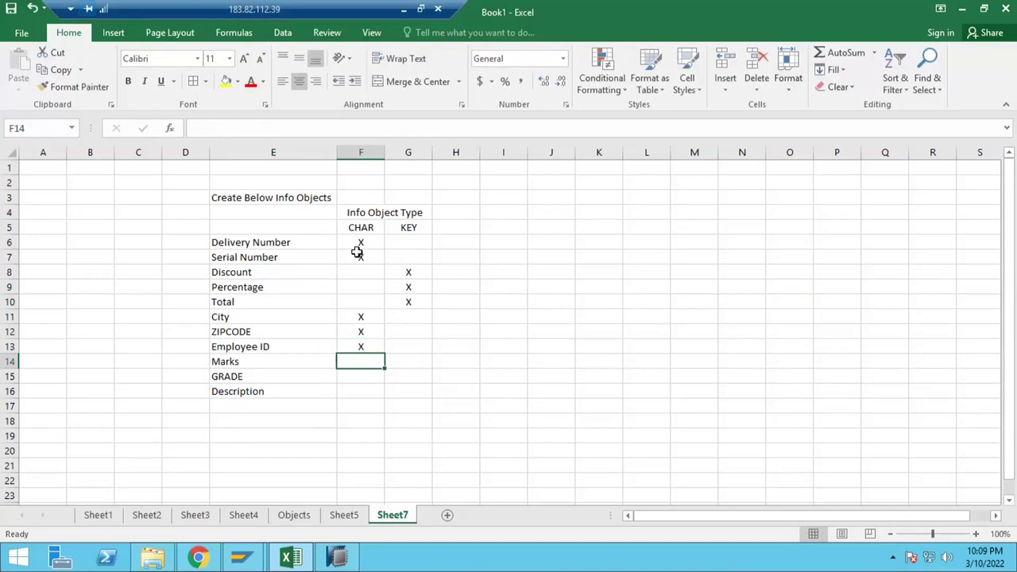
Mark the Marks InfoObject as a key figure with X in cell G14.
key("Right")
type("x")
key("Return")
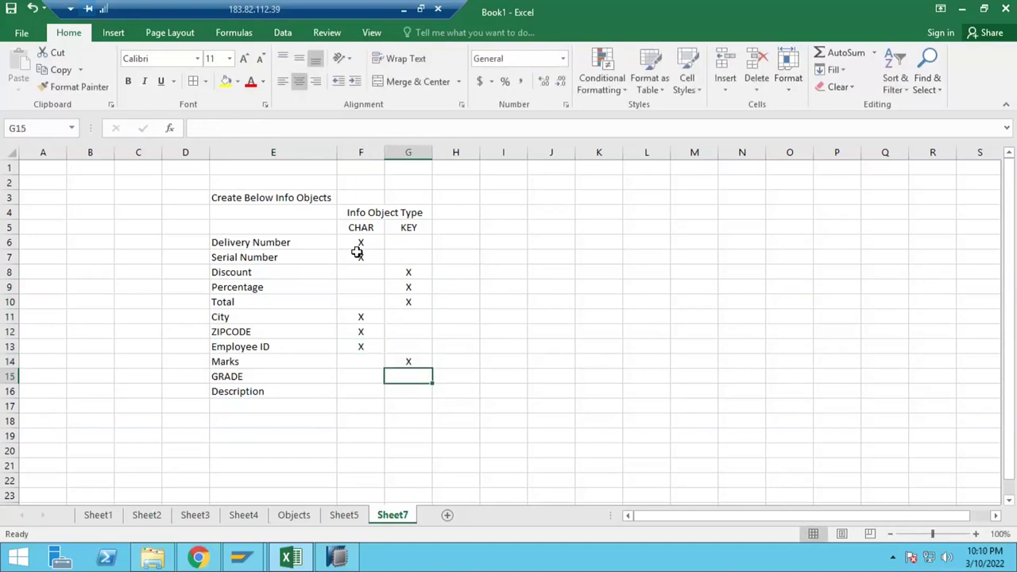
Mark GRADE and Description as characteristics with X in the CHAR cells F15 and F16.
key("Left")
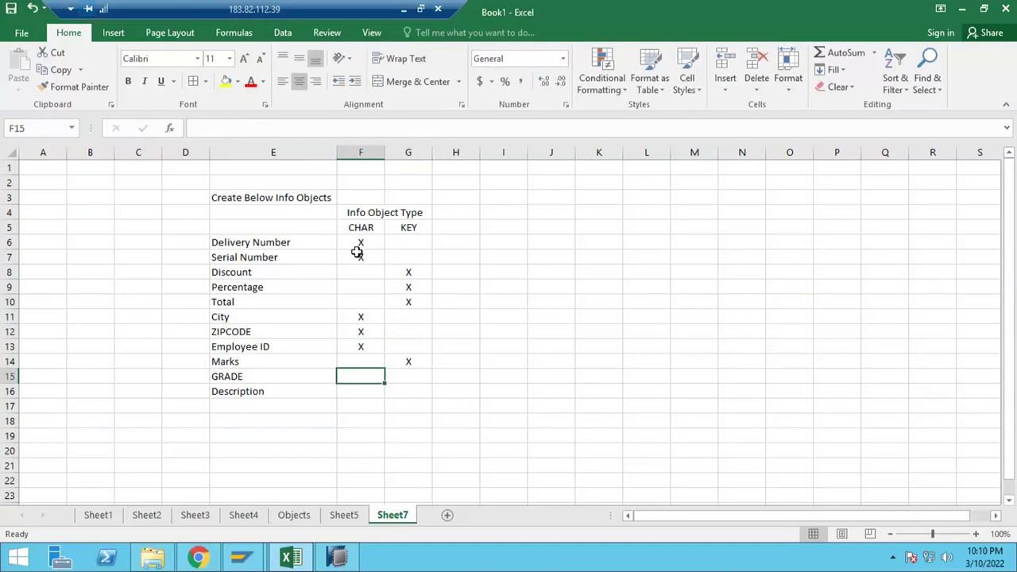
type("x")
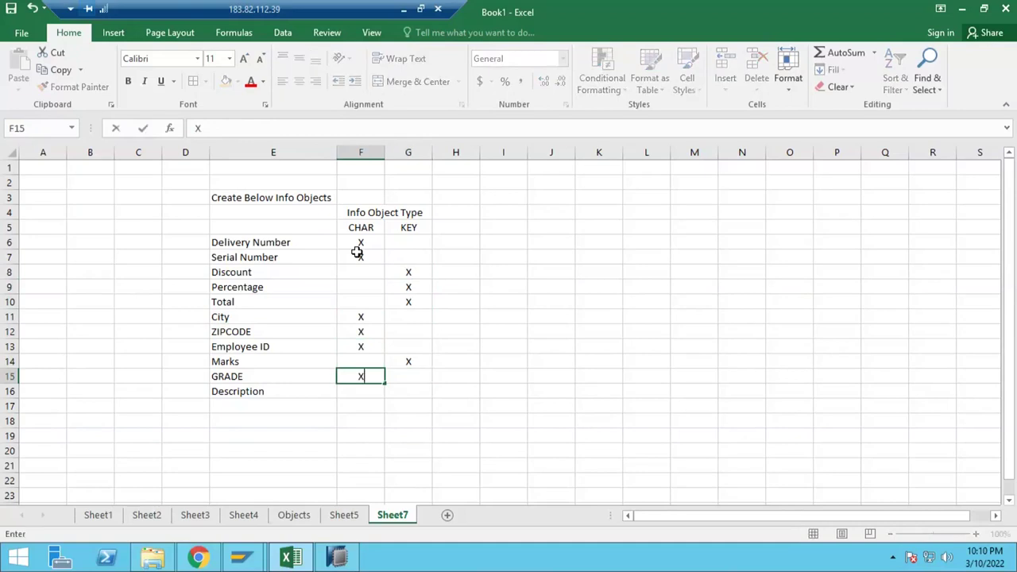
key("Return")
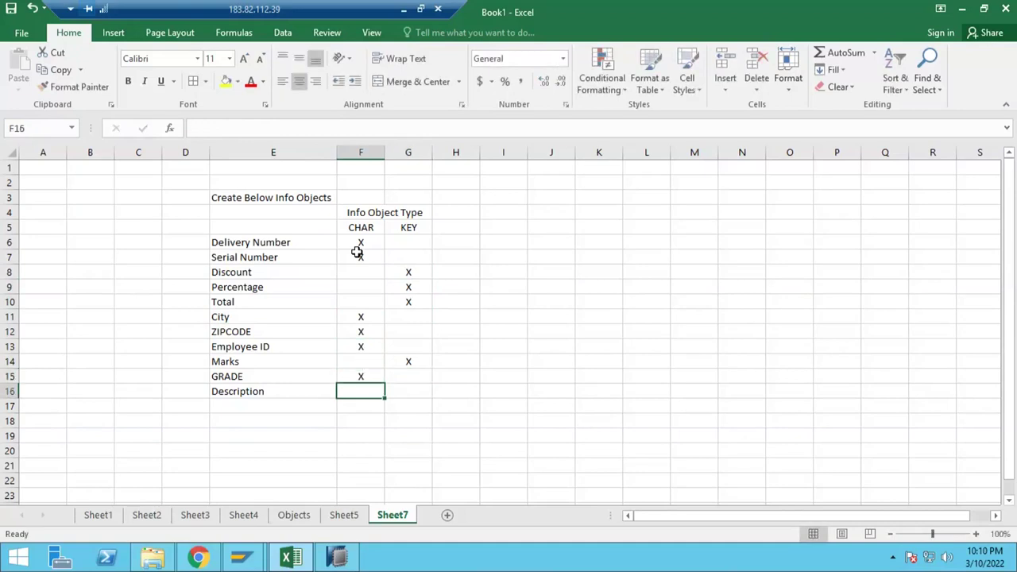
type("x")
key("Return")
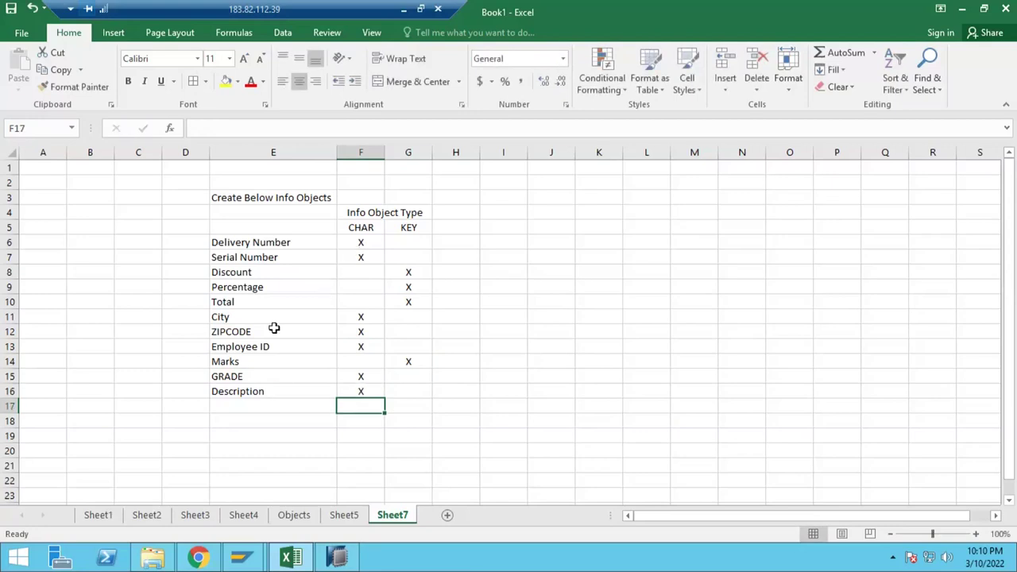
Add Created On as a further InfoObject in cell E17, below Description.
left_click(261, 402)
type("Date")
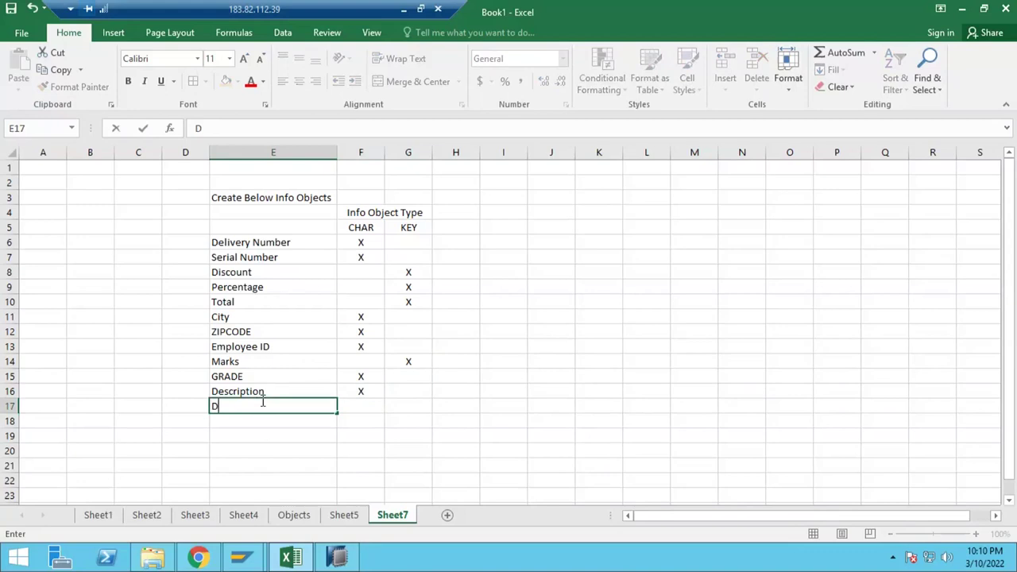
key("BackSpace")
key("BackSpace")
key("BackSpace")
key("BackSpace")
type("Created On")
Mark Created On as a characteristic with X in the CHAR cell F17.
key("Tab")
type("C")
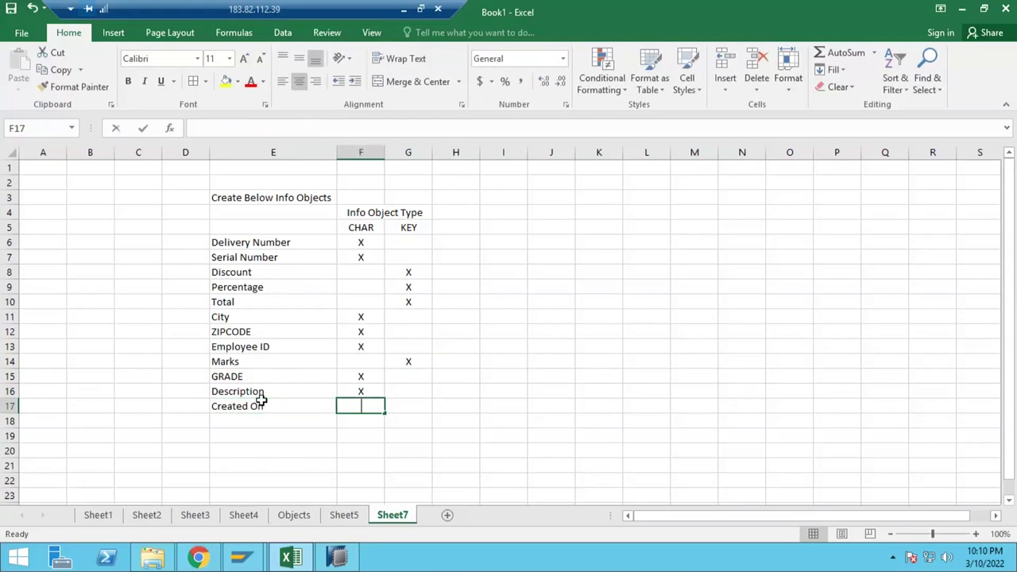
key("BackSpace")
key("BackSpace")
type("X")
key("Return")
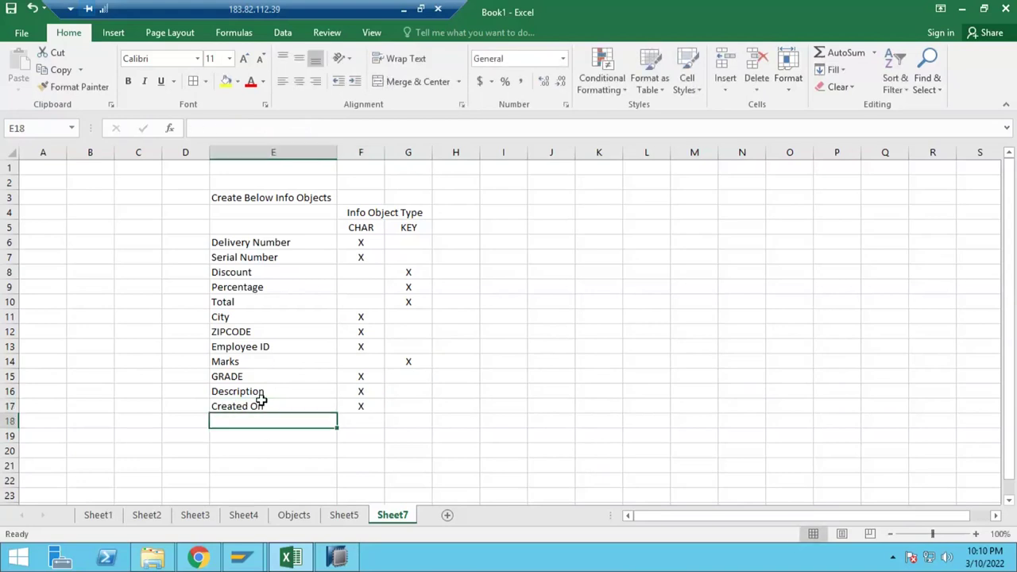
Enter the data type headings CHAR, DATS and NUMC in cells I5, J5 and K5.
left_click(493, 227)
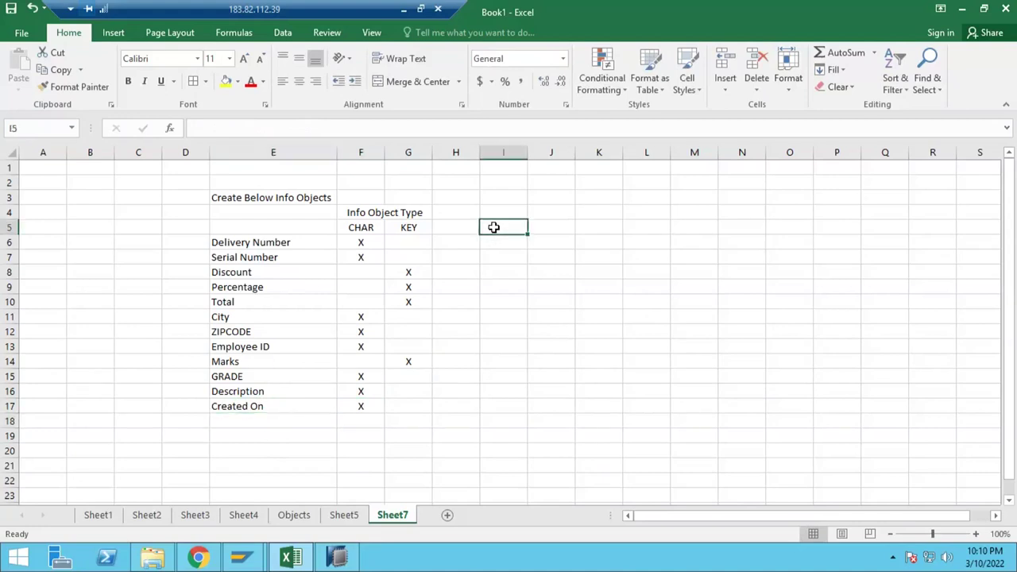
type("CHAR")
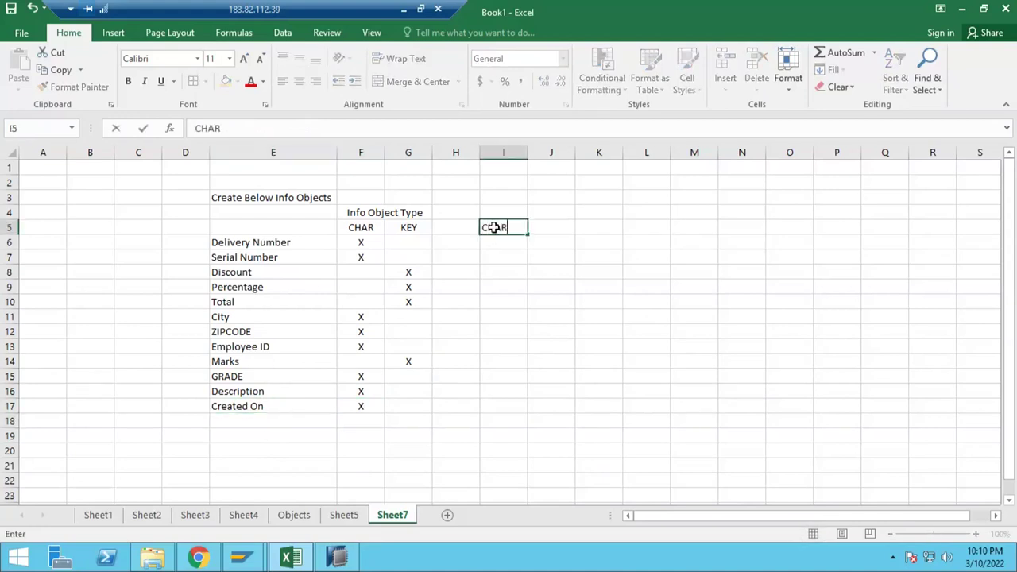
key("Tab")
type("DATS")
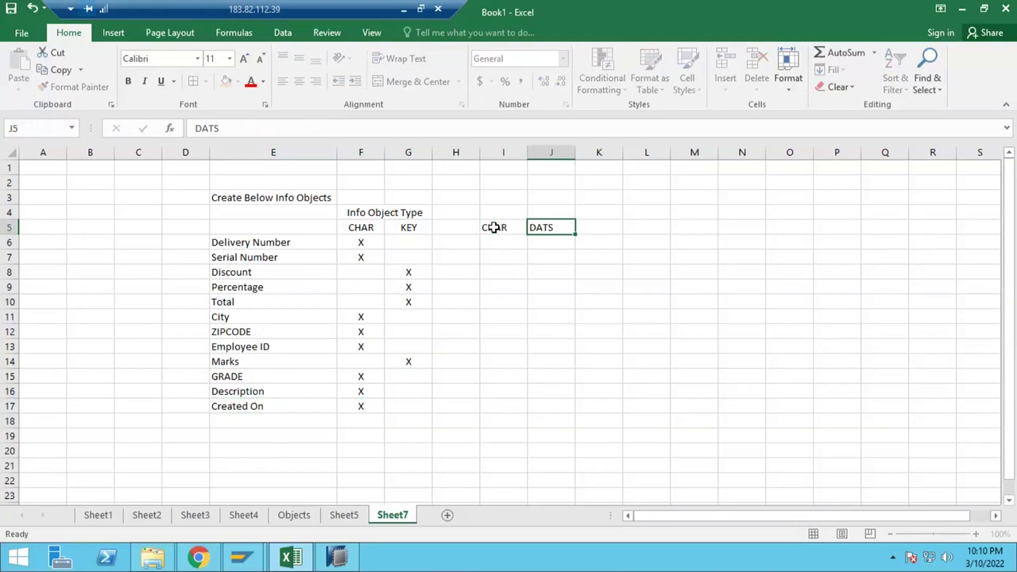
key("Tab")
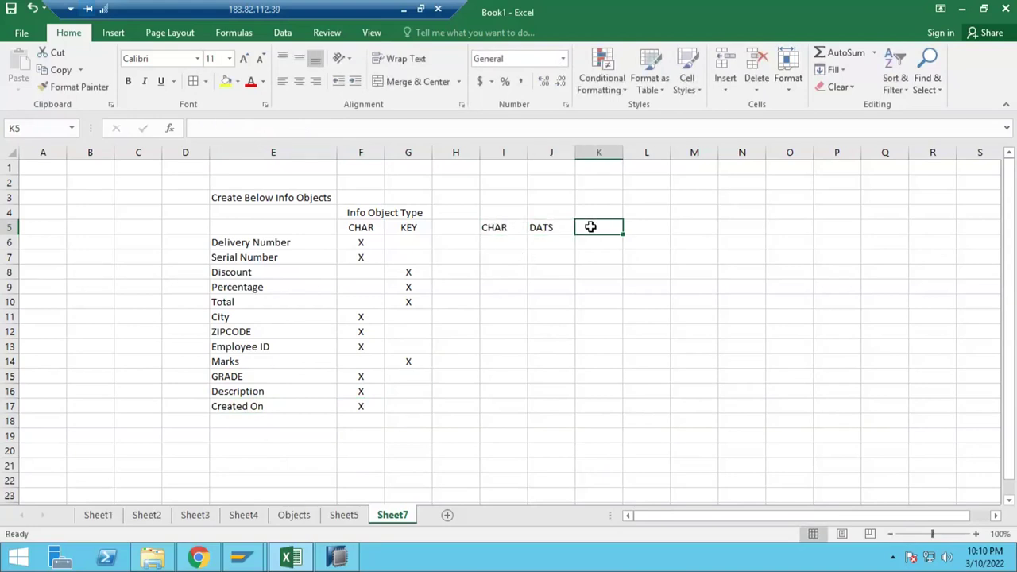
type("NUMC")
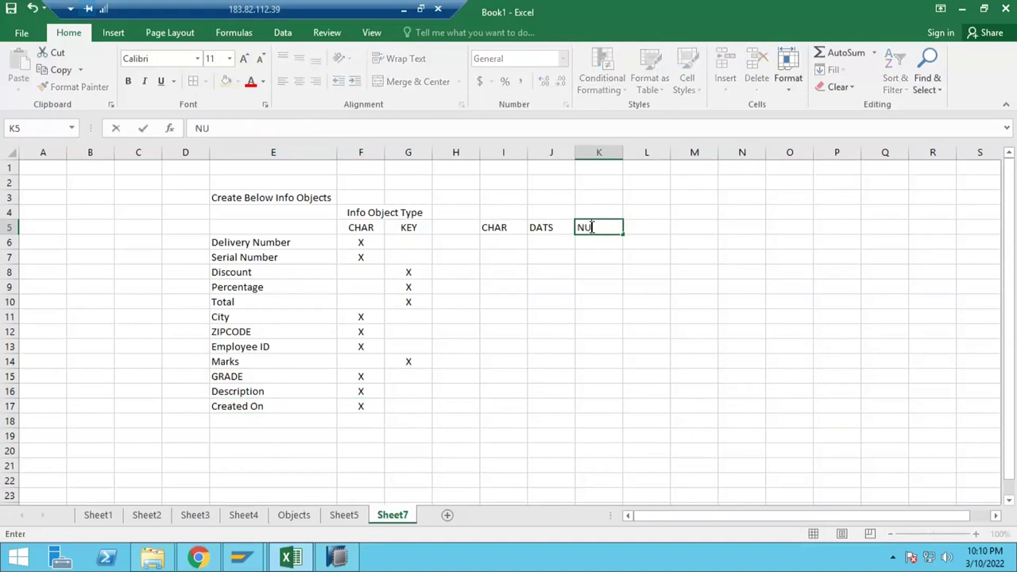
key("Tab")
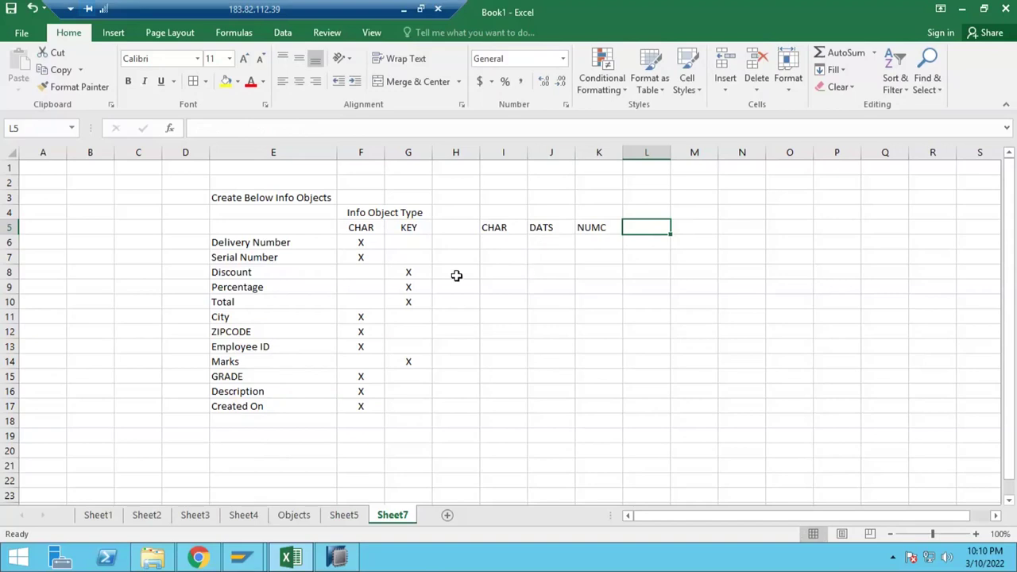
Assign NUMC to Serial Number with X in K7 and CHAR to Delivery Number with X in I6.
left_click(265, 261)
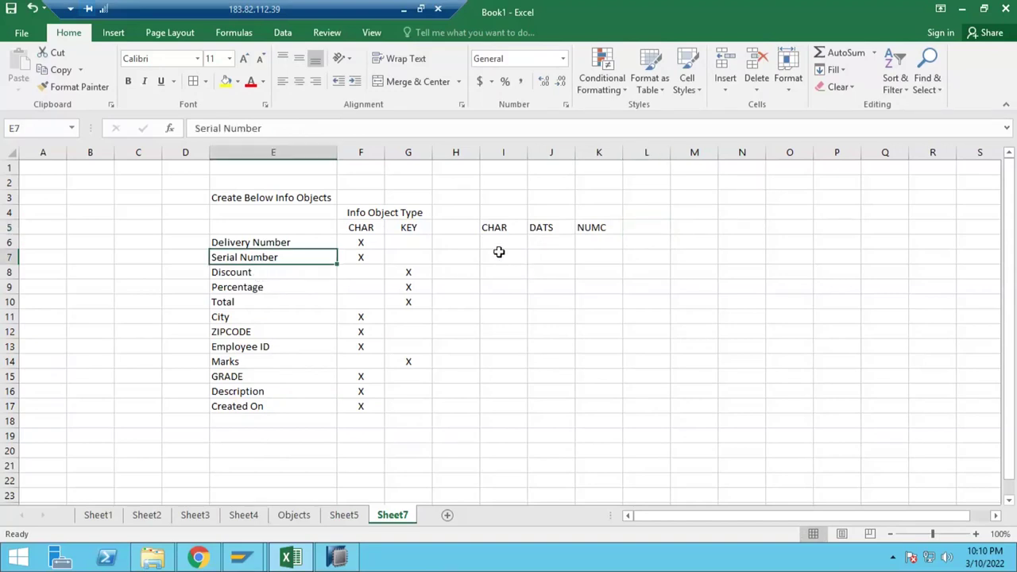
left_click(590, 247)
key("Return")
type("X")
key("Left")
key("Left")
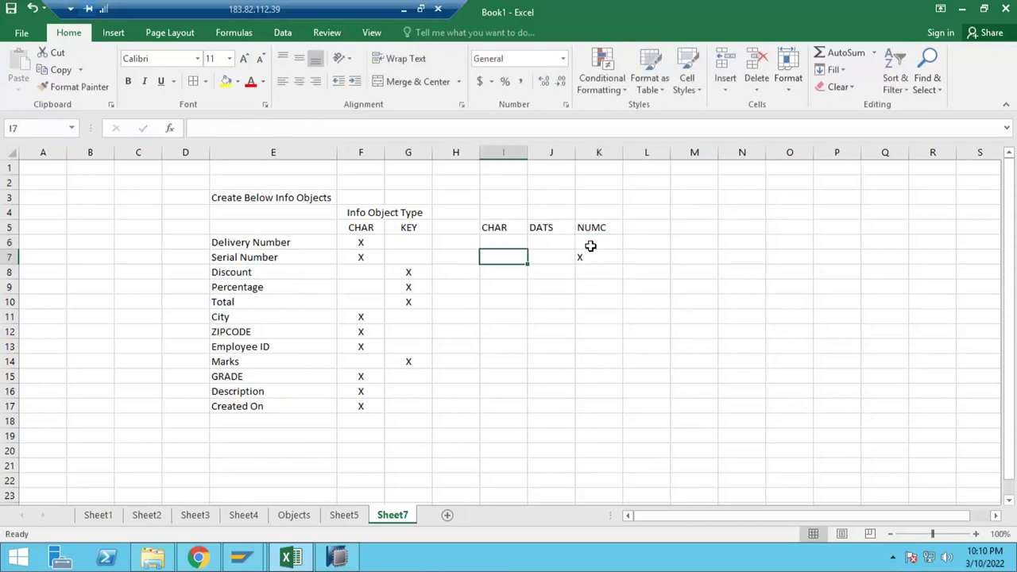
key("Up")
type("X")
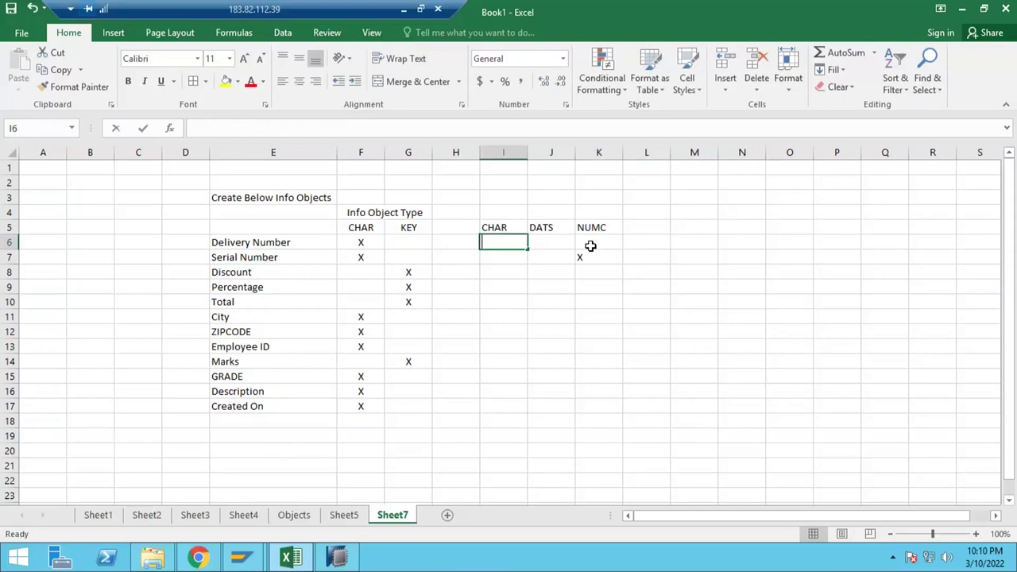
key("Return")
Assign the DATS data type to Created On with X in cell J17.
key("Return")
key("Return")
key("Return")
key("Return")
key("Return")
key("Down")
key("Down")
key("Down")
key("Down")
key("Down")
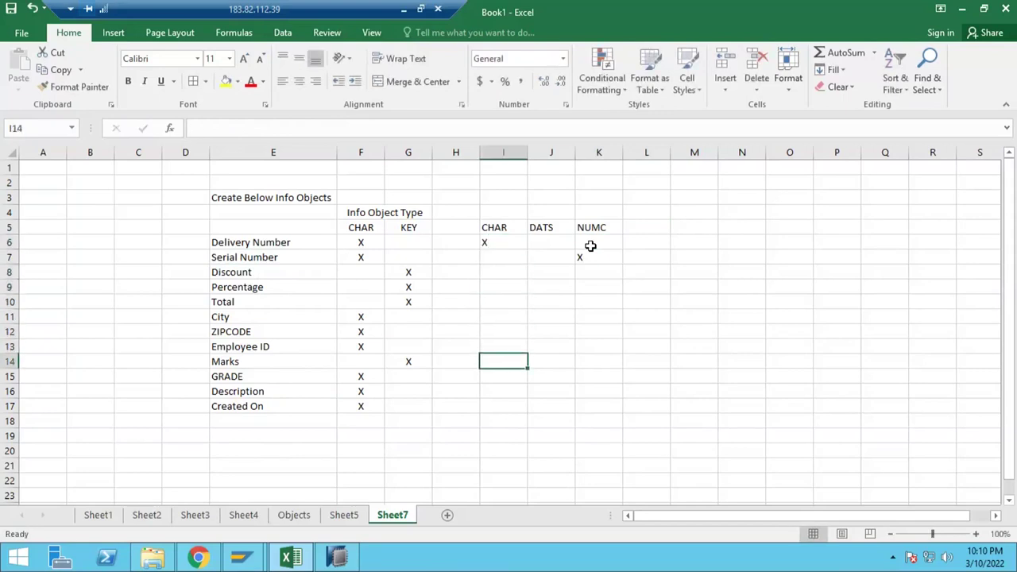
key("Right")
type("X")
key("Return")
key("Up")
key("Up")
key("Up")
key("Up")
key("Up")
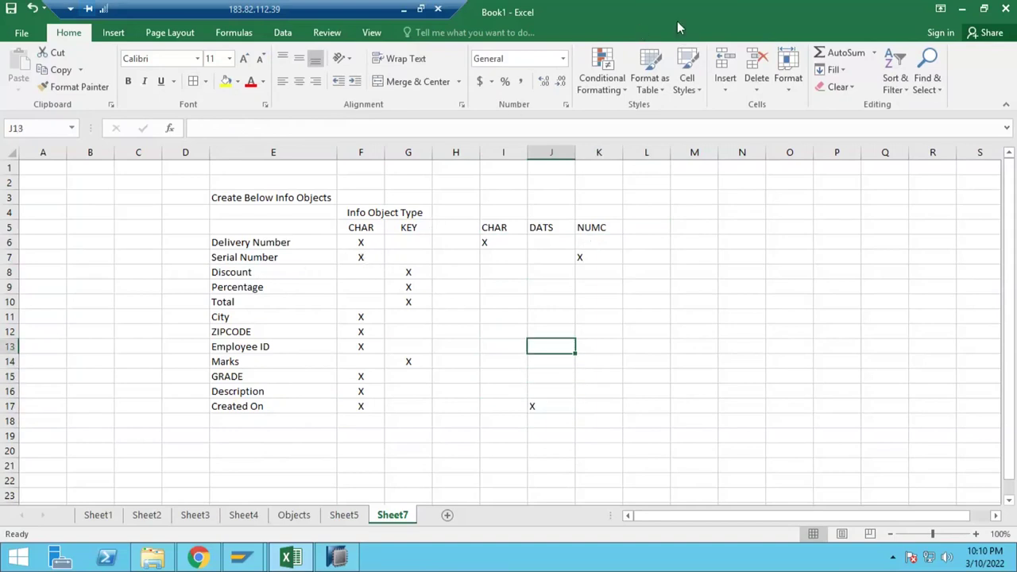
left_click(363, 243)
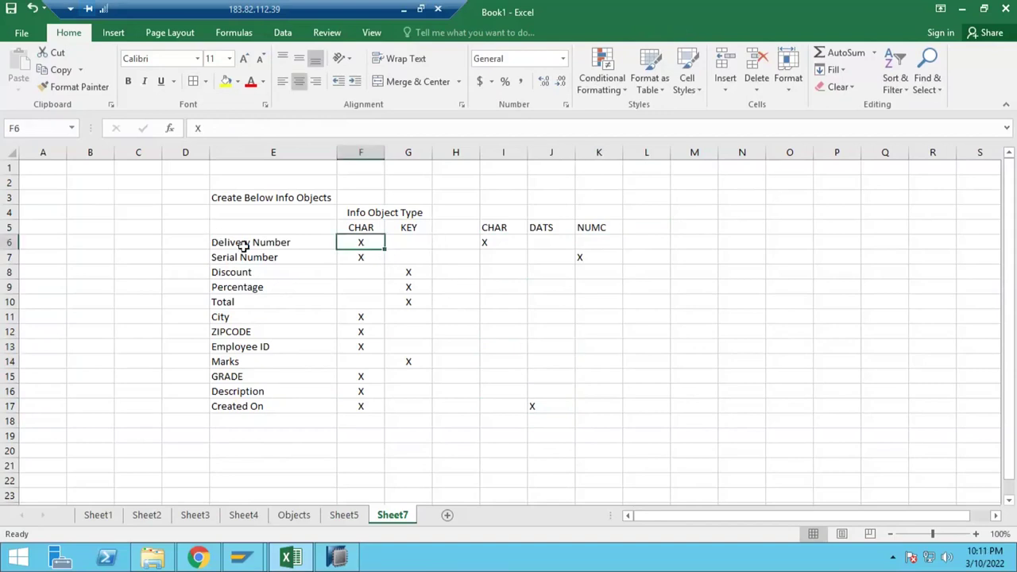
left_click_drag(253, 214, 262, 410)
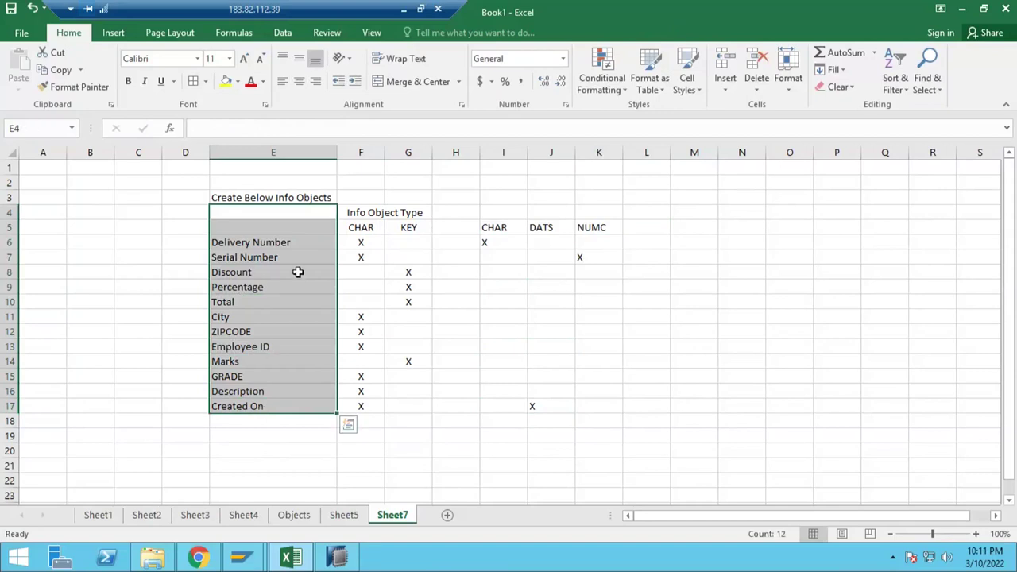
left_click(191, 244)
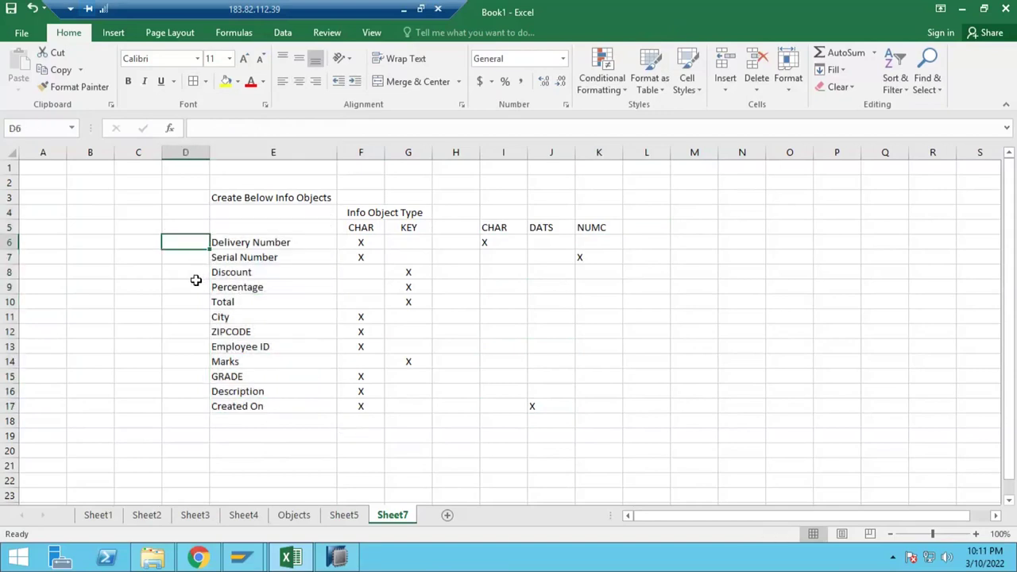